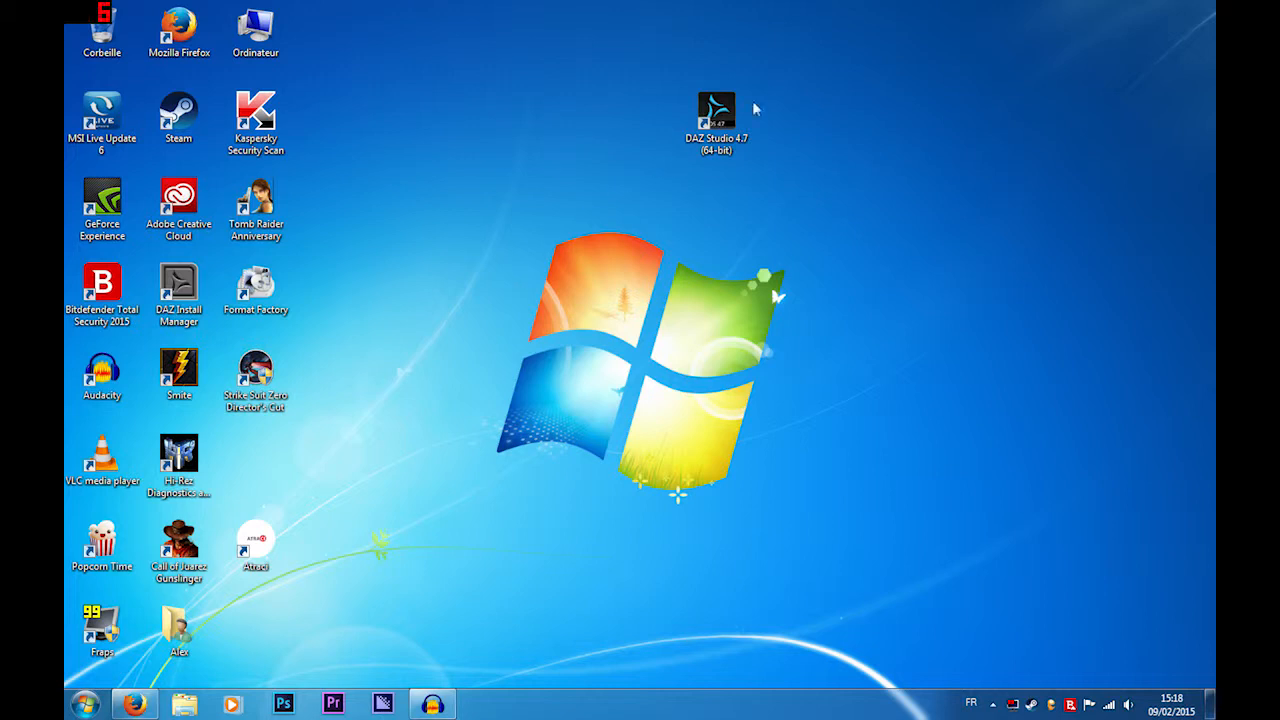
Step: Launch DAZ Studio 4.7 (64-bit) and dismiss the Welcome window
{"action": "double_click", "coordinate": [716, 118]}
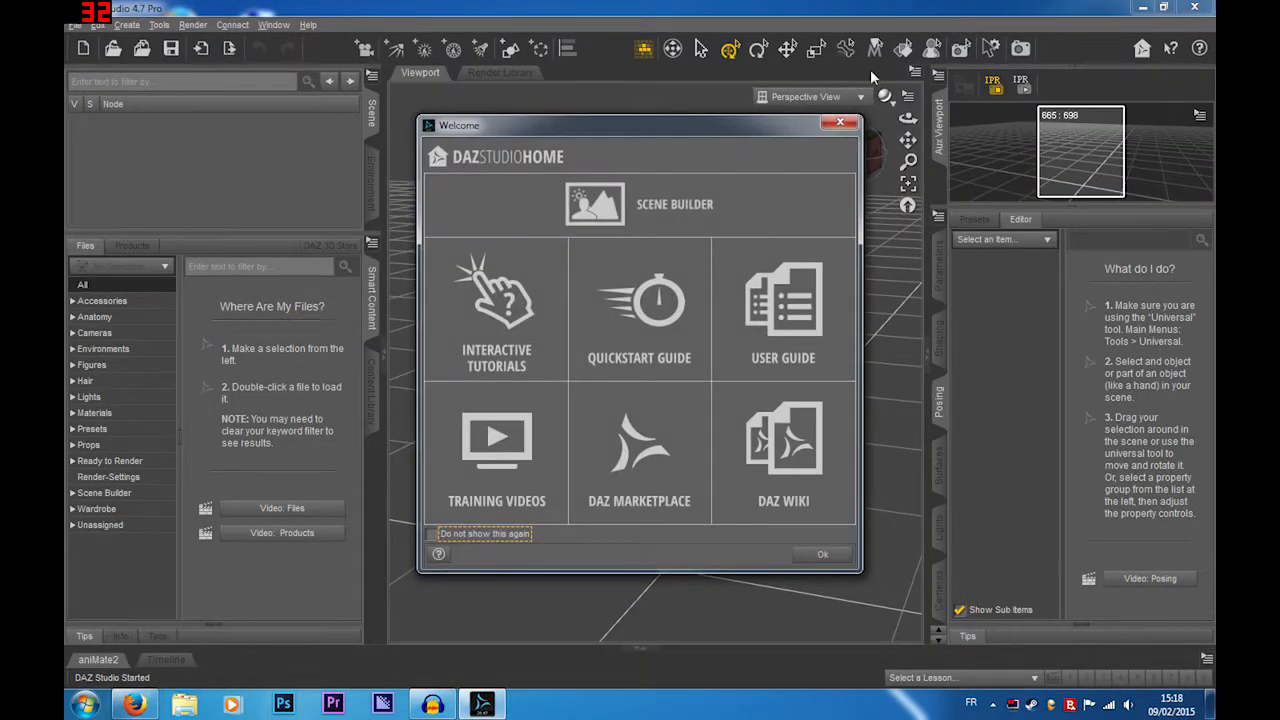
{"action": "left_click", "coordinate": [839, 122]}
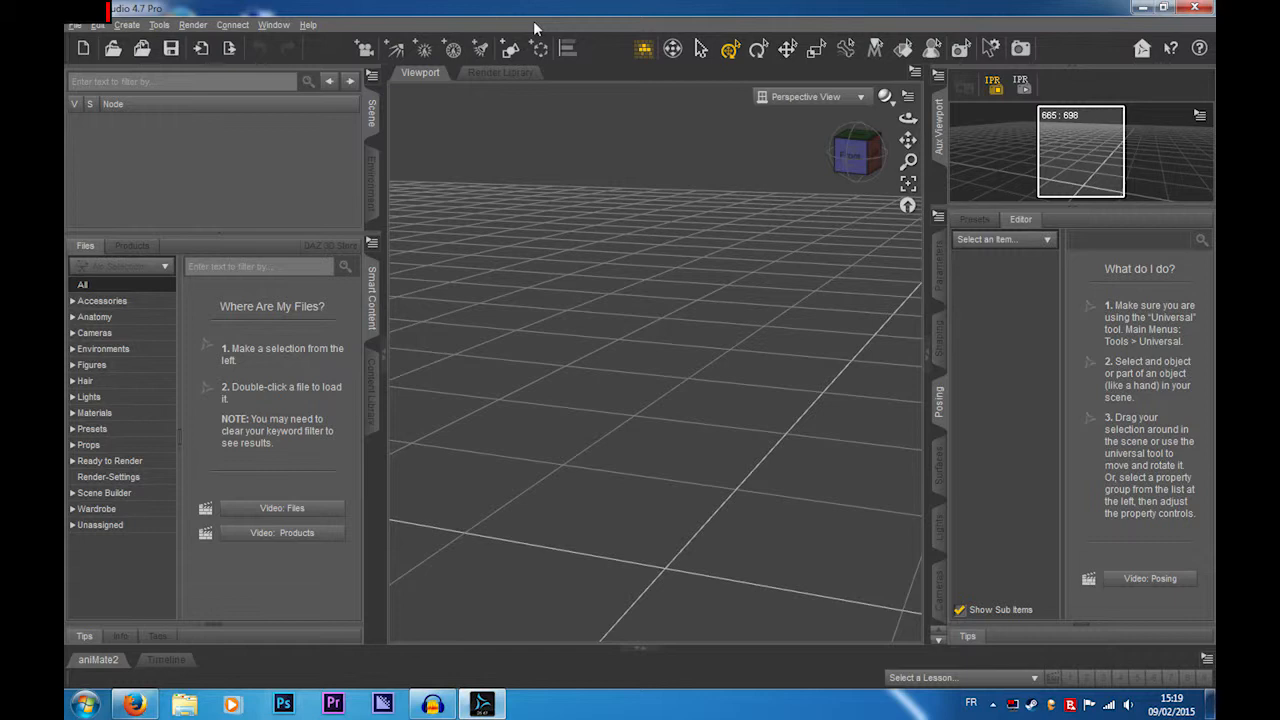
Step: Look over the available panes and split the viewport into the Side by Side arrangement
{"action": "left_click", "coordinate": [276, 25]}
{"action": "mouse_move", "coordinate": [342, 49]}
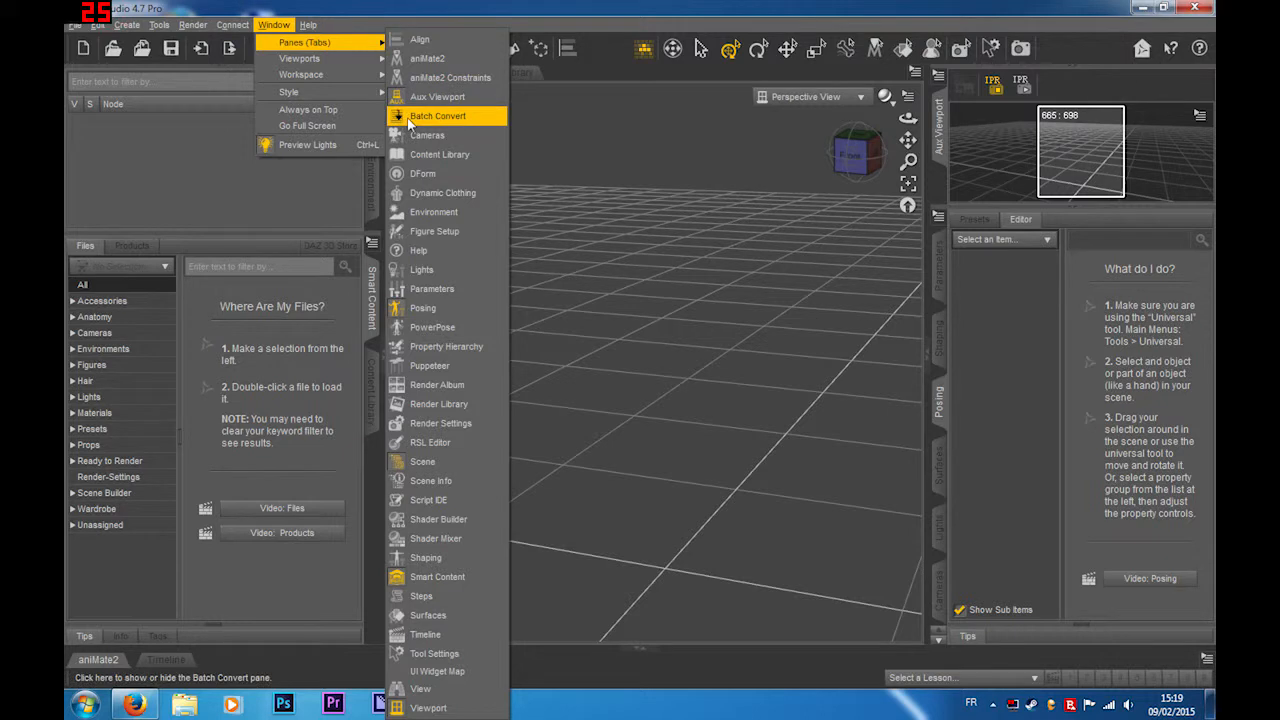
{"action": "mouse_move", "coordinate": [372, 93]}
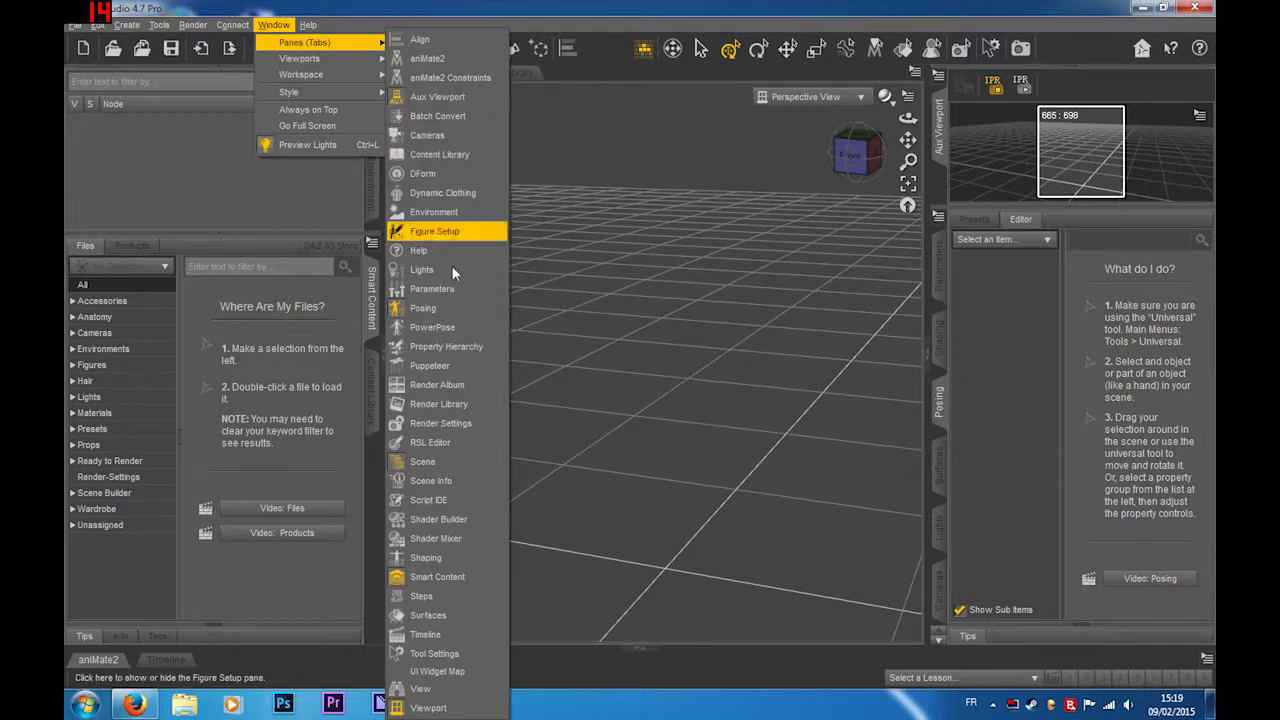
{"action": "mouse_move", "coordinate": [387, 62]}
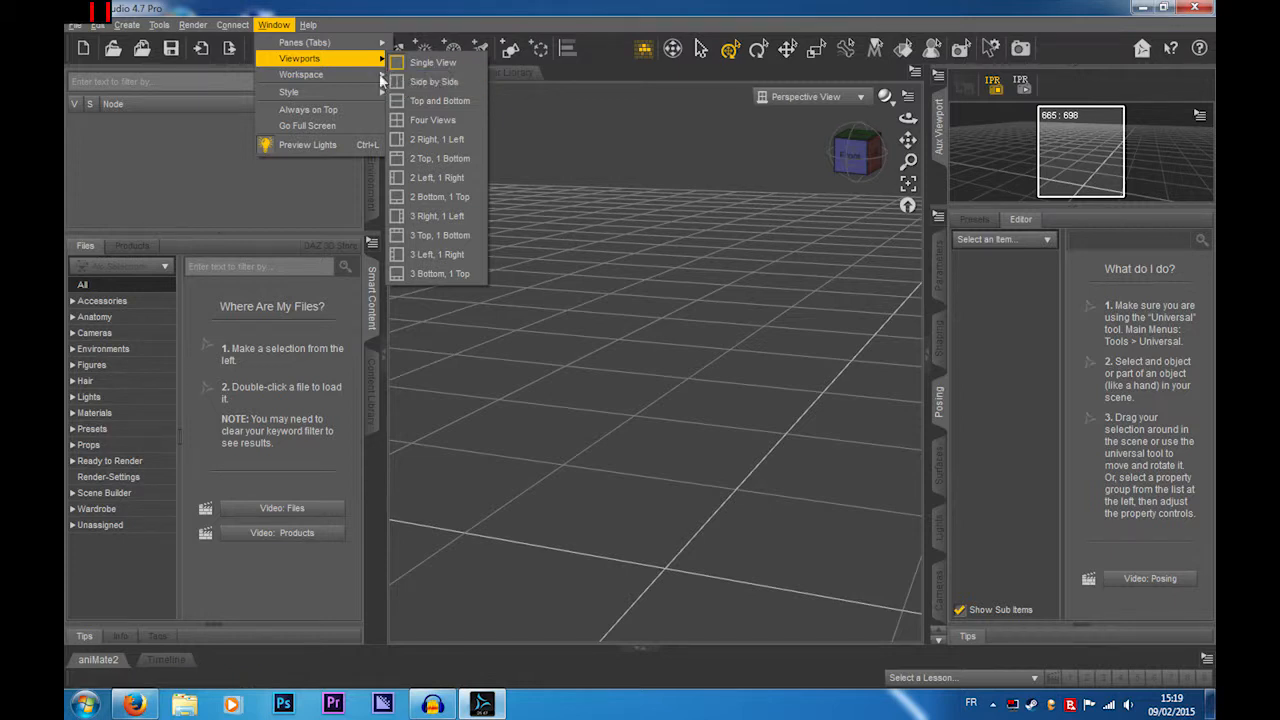
{"action": "left_click", "coordinate": [434, 81]}
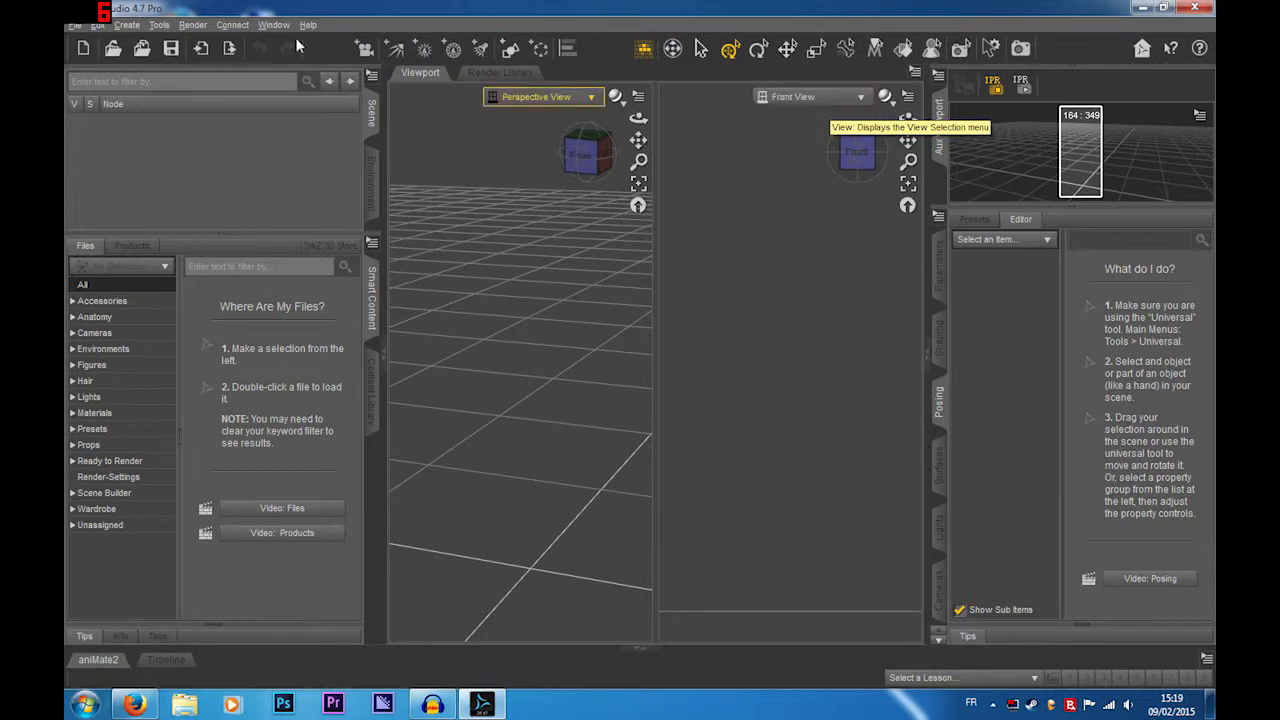
Step: Return the viewport to the Single View arrangement
{"action": "left_click", "coordinate": [232, 24]}
{"action": "mouse_move", "coordinate": [200, 34]}
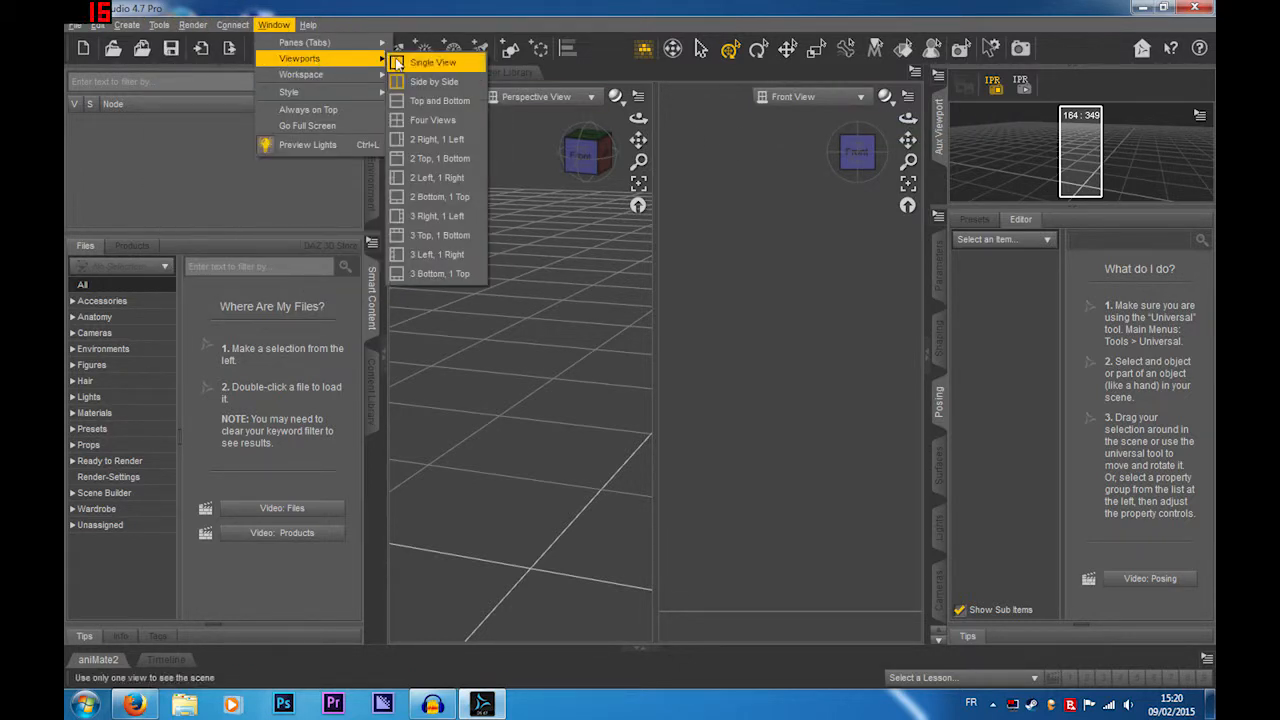
{"action": "left_click", "coordinate": [432, 62]}
Step: Examine the previews of the City Limits, Self Serve, Hollywood Blvd and Full Service [Beta] workspace layouts
{"action": "left_click", "coordinate": [268, 26]}
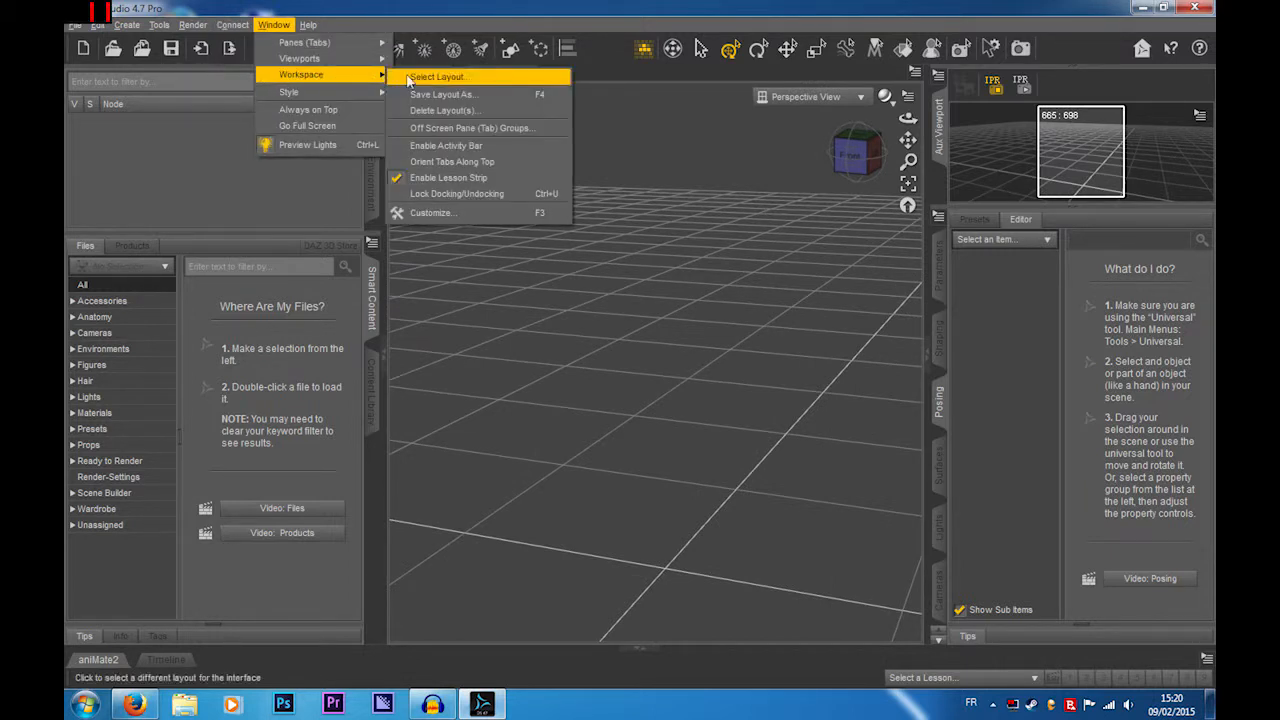
{"action": "left_click", "coordinate": [408, 78]}
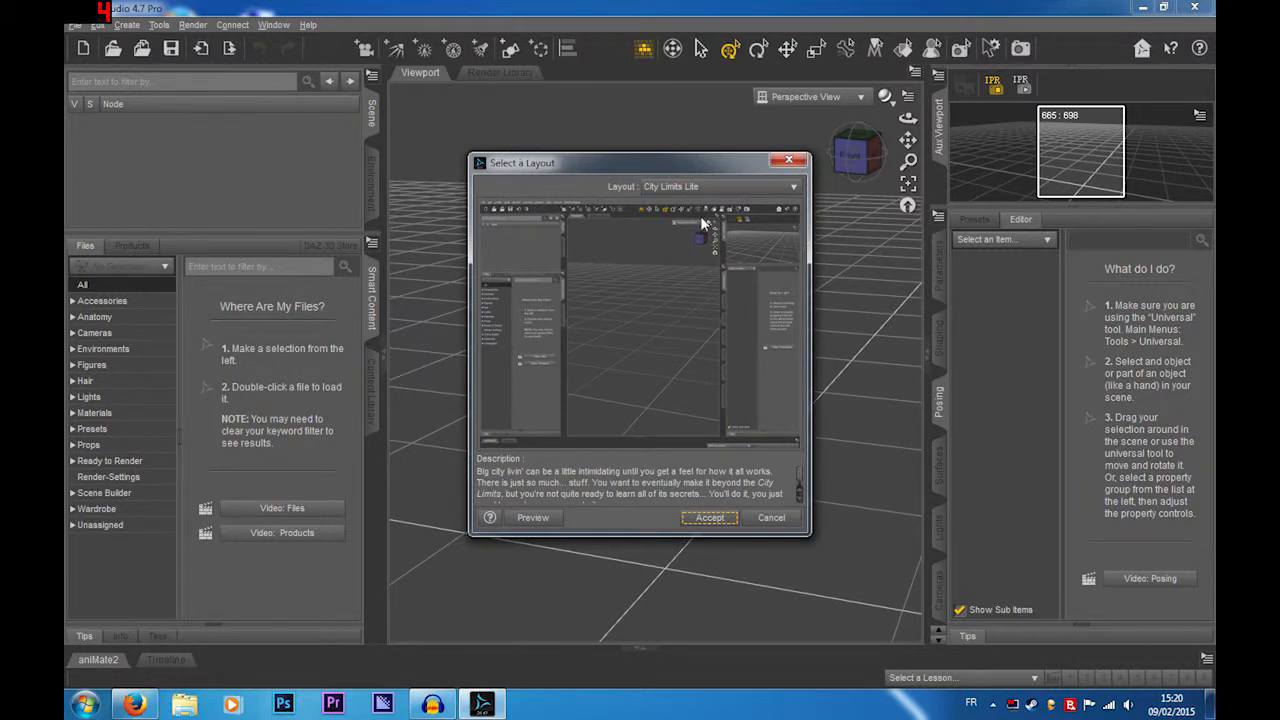
{"action": "left_click", "coordinate": [704, 186]}
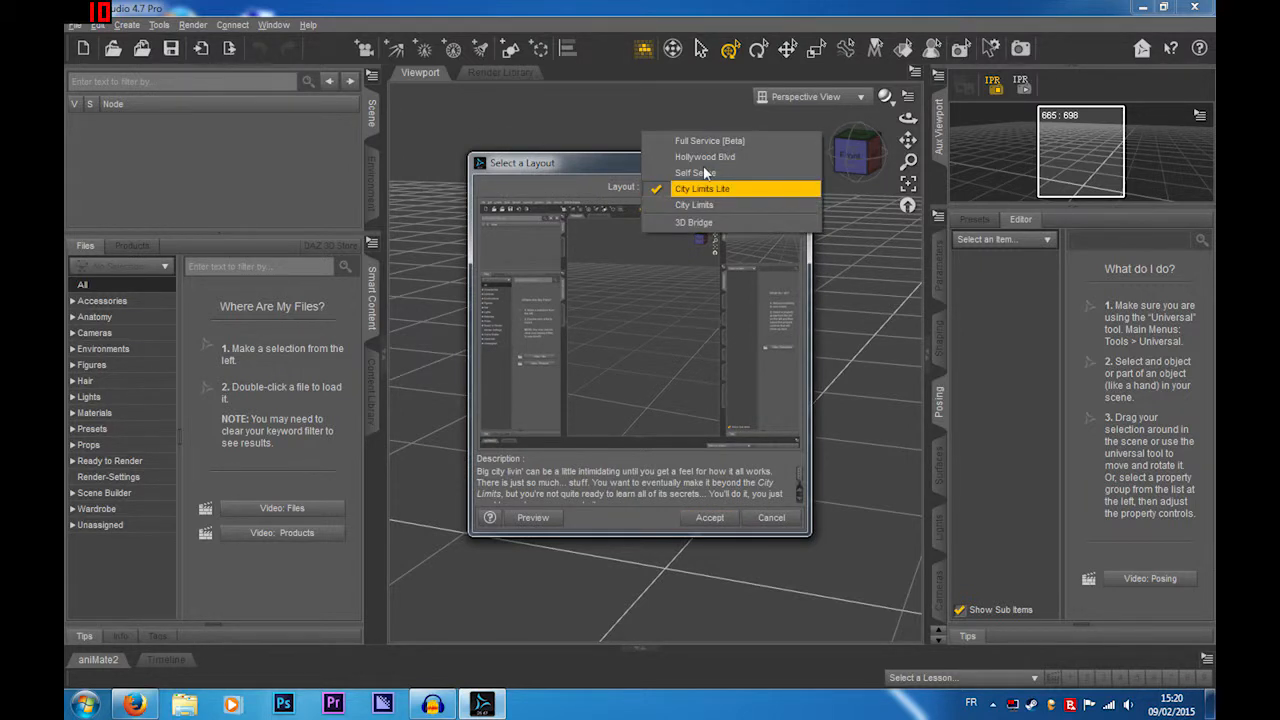
{"action": "left_click", "coordinate": [707, 200]}
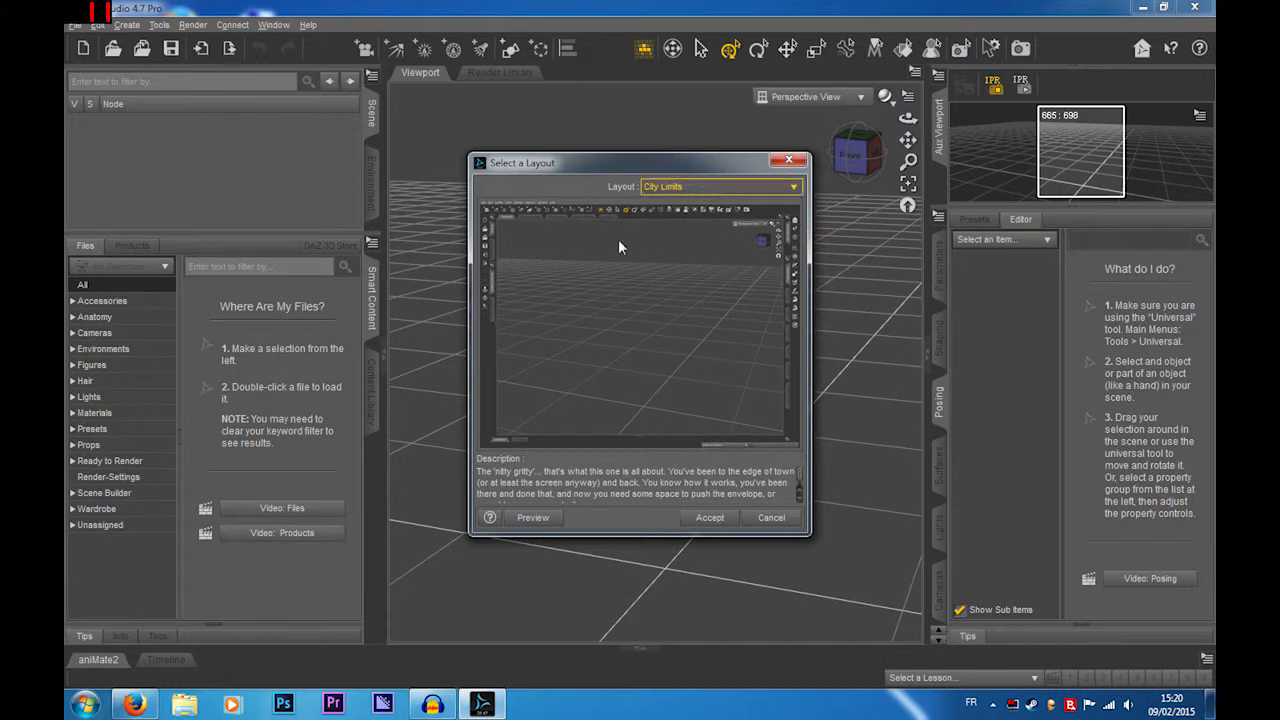
{"action": "left_click", "coordinate": [756, 187]}
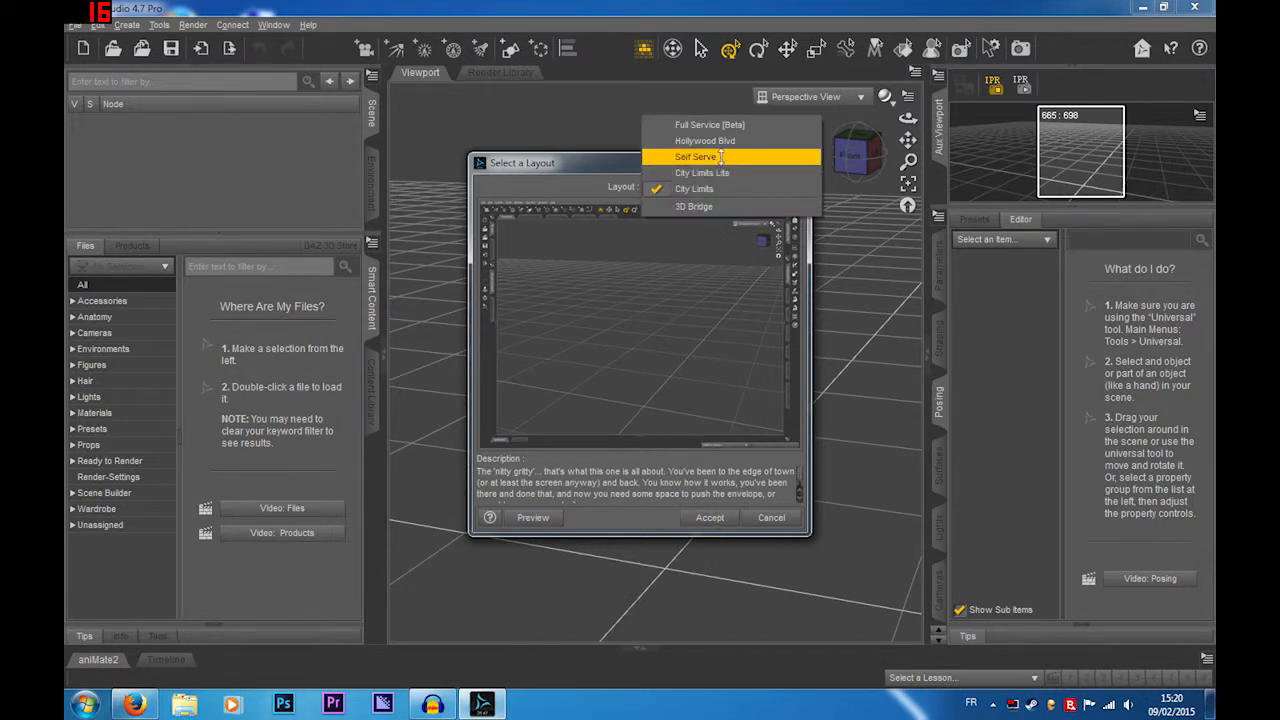
{"action": "left_click", "coordinate": [721, 157]}
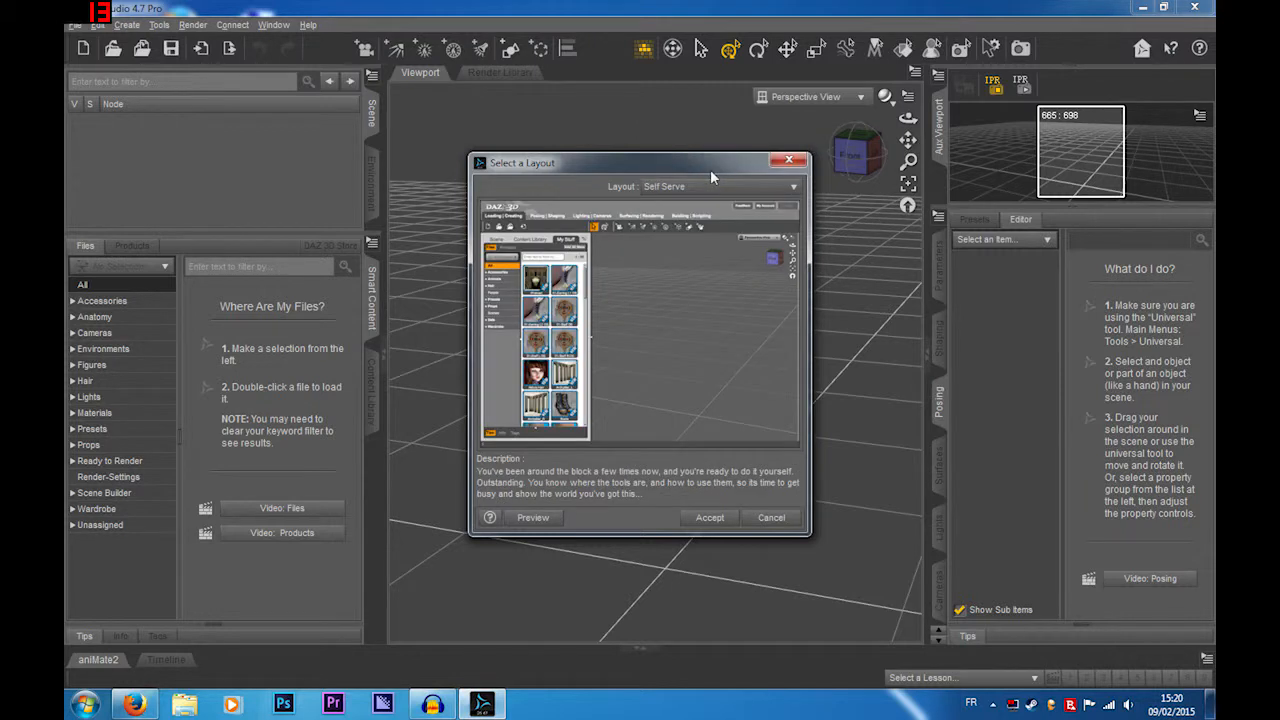
{"action": "left_click", "coordinate": [702, 183]}
{"action": "left_click", "coordinate": [707, 173]}
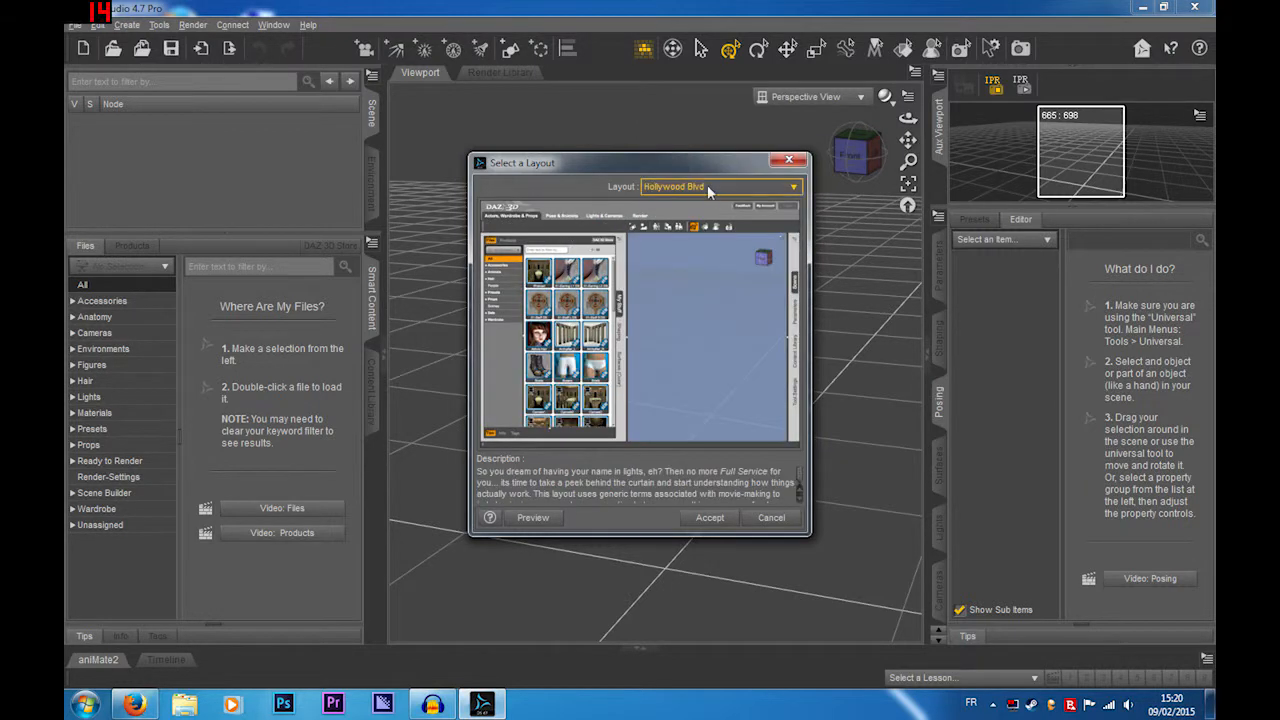
{"action": "left_click", "coordinate": [707, 185]}
{"action": "left_click", "coordinate": [712, 171]}
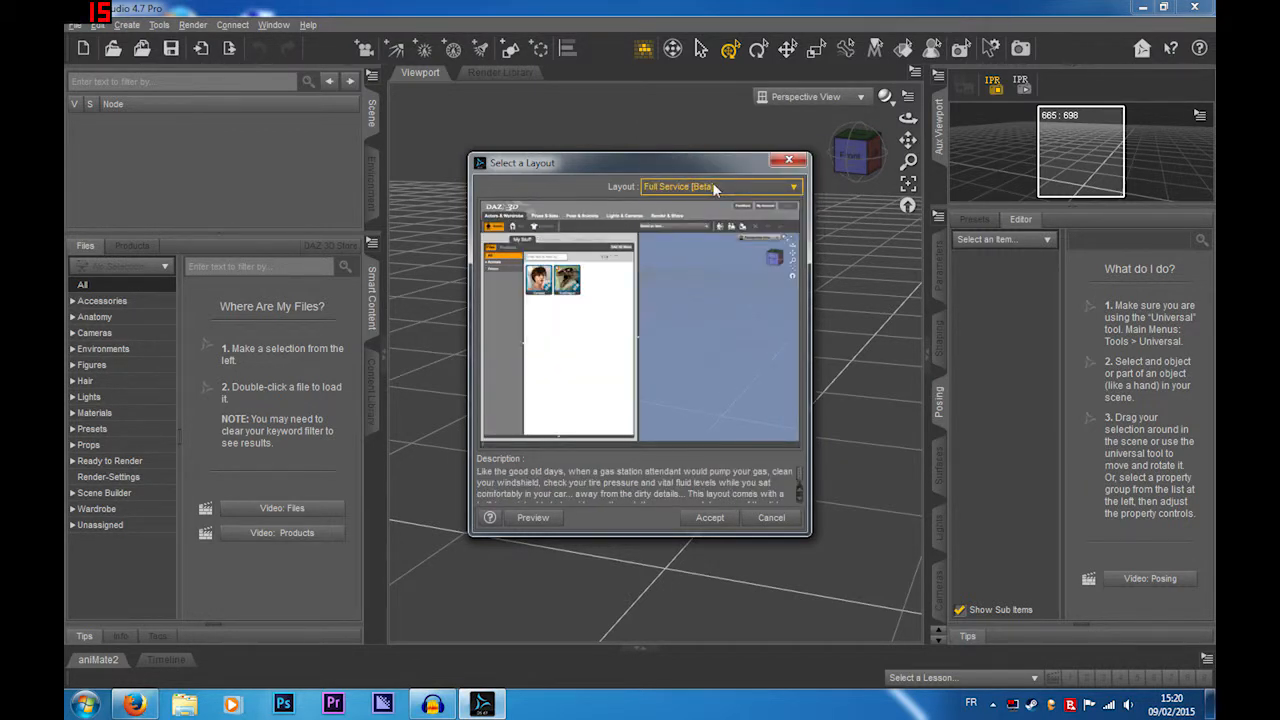
Step: Compare the Self Serve, Hollywood Blvd, City Limits Lite and 3D Bridge layout previews, and leave the layout selection without applying one
{"action": "left_click", "coordinate": [713, 187]}
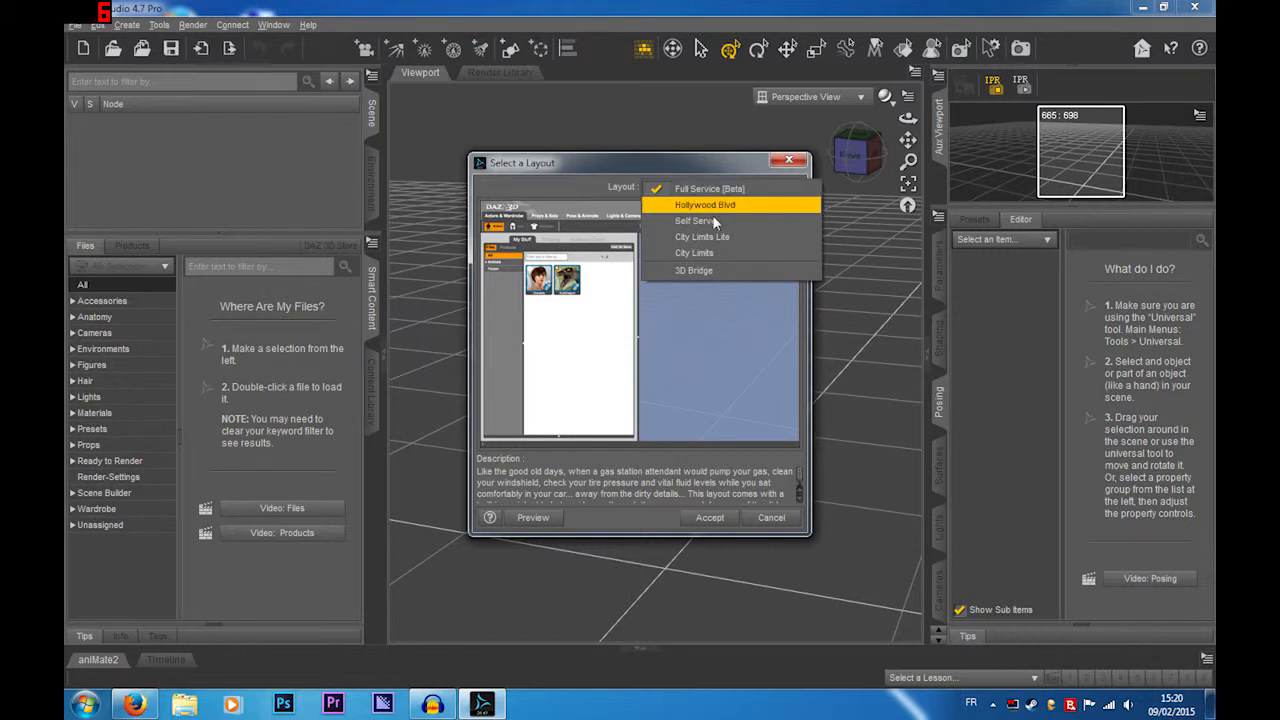
{"action": "left_click", "coordinate": [711, 221]}
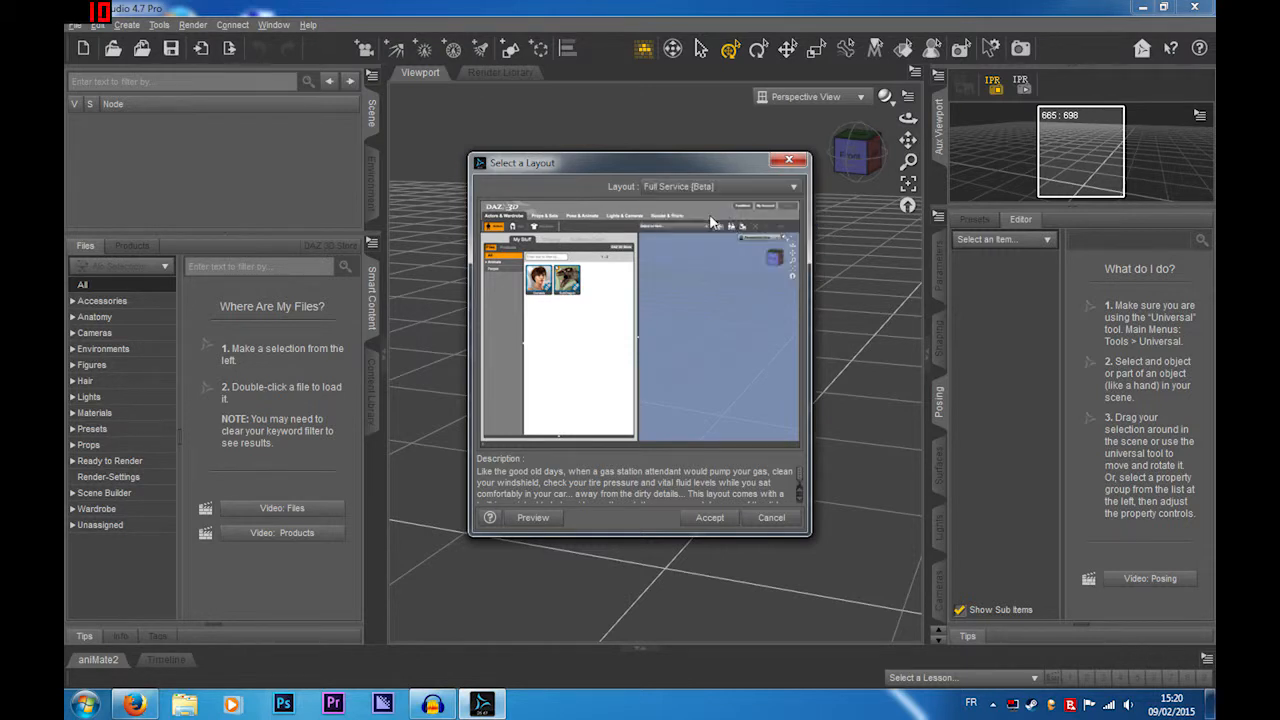
{"action": "left_click", "coordinate": [708, 187]}
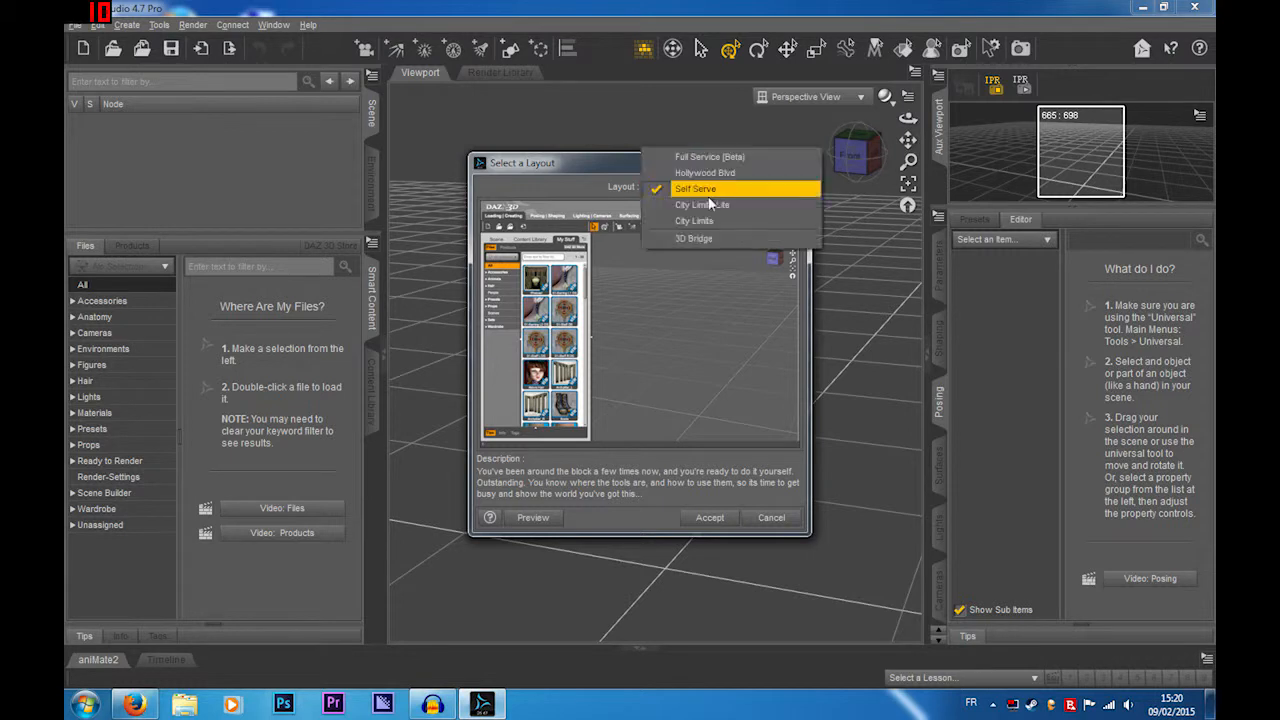
{"action": "left_click", "coordinate": [706, 172]}
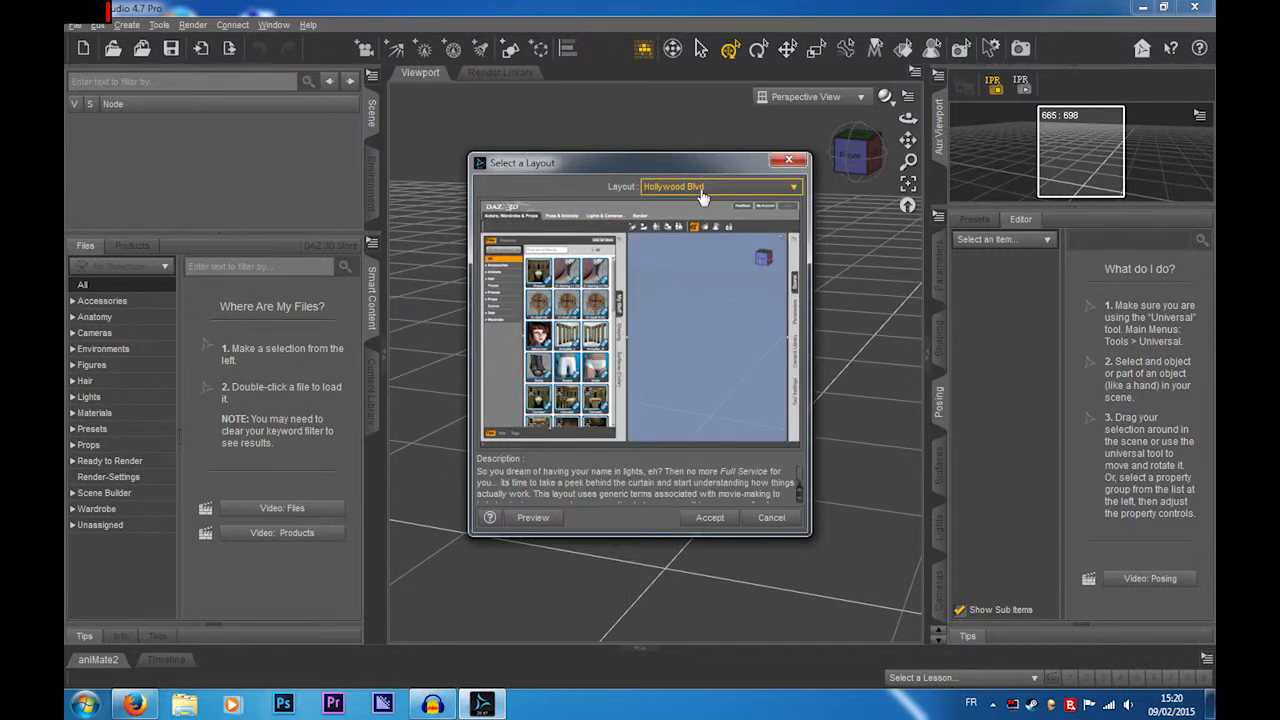
{"action": "left_click", "coordinate": [702, 188]}
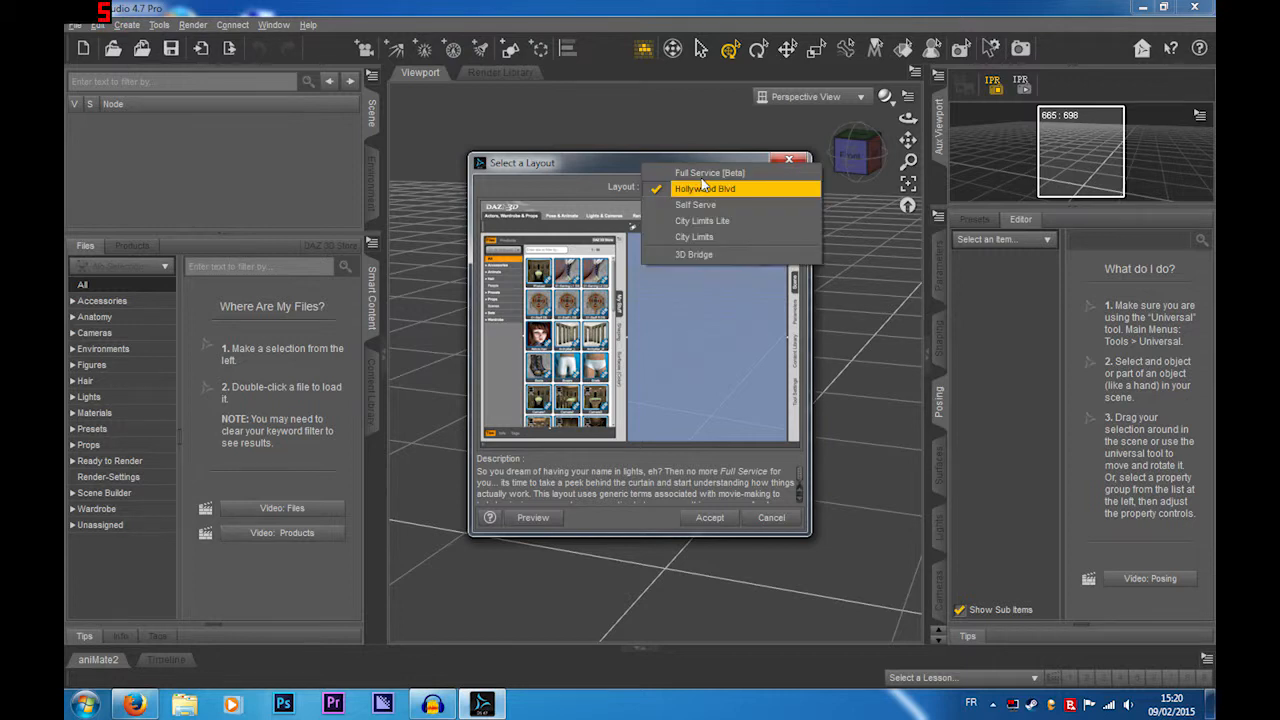
{"action": "left_click", "coordinate": [702, 222]}
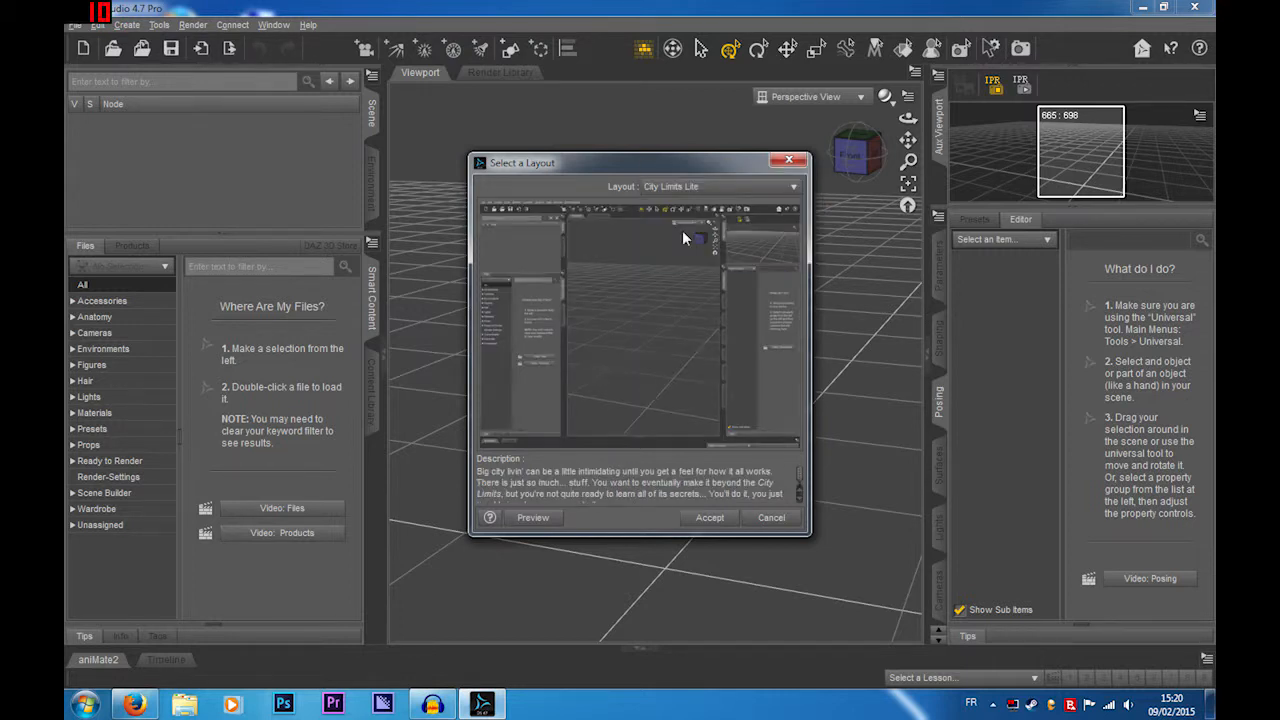
{"action": "left_click", "coordinate": [724, 190]}
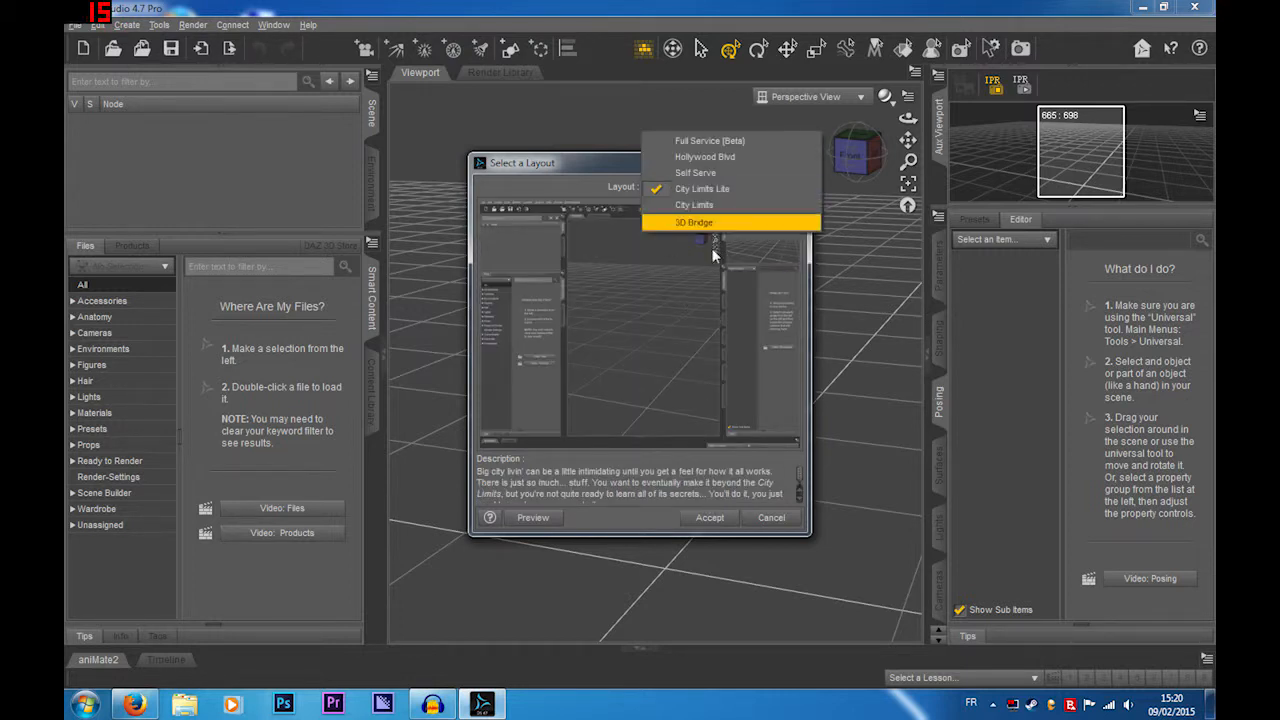
{"action": "left_click", "coordinate": [714, 216]}
{"action": "left_click", "coordinate": [707, 188]}
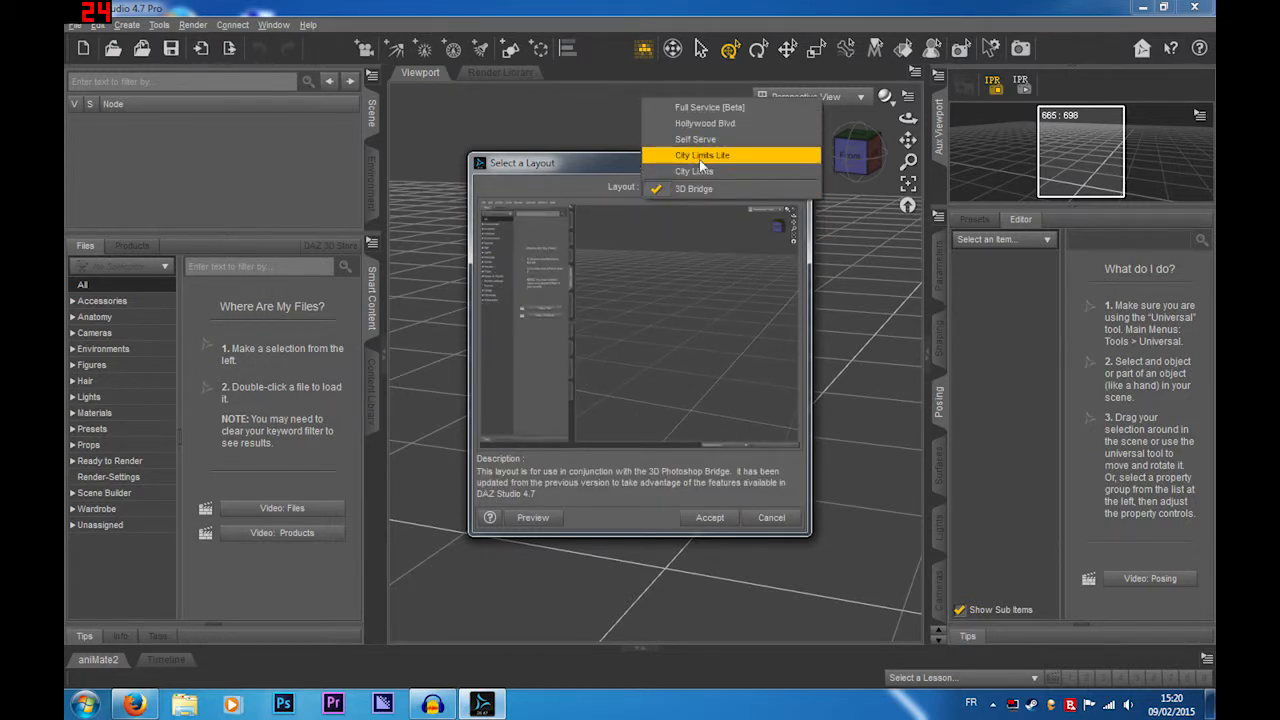
{"action": "left_click", "coordinate": [694, 157]}
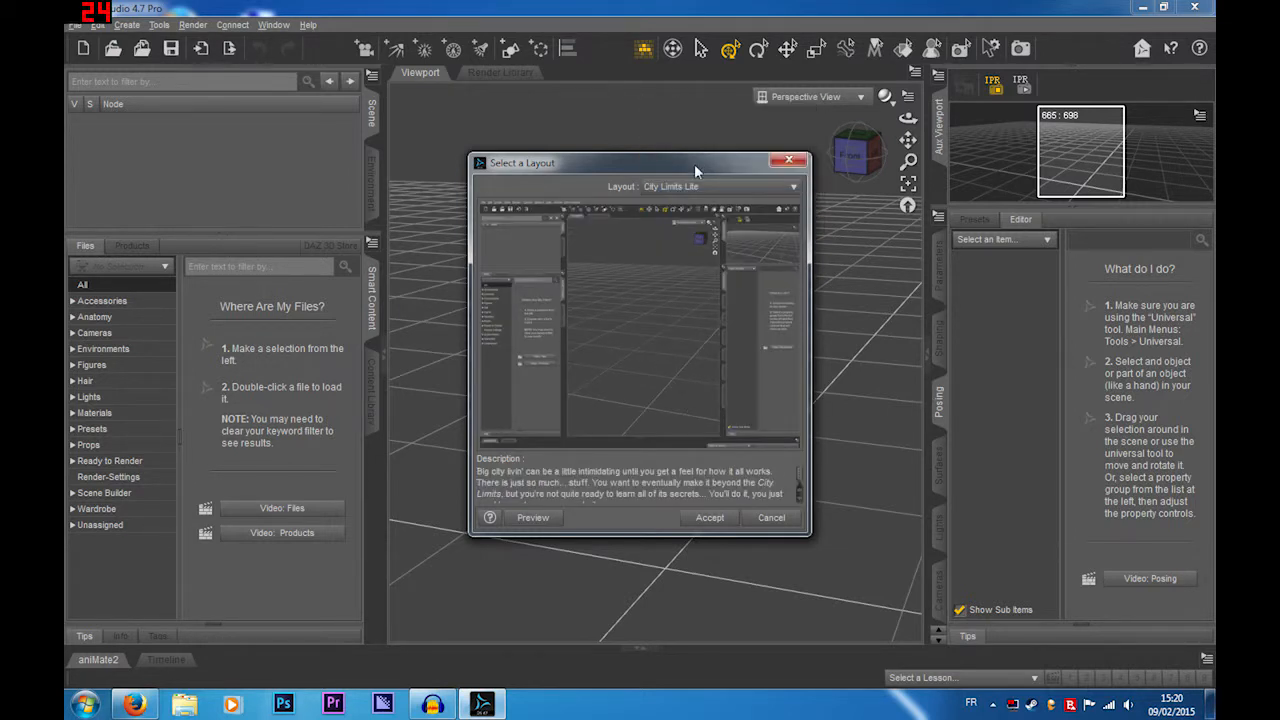
{"action": "left_click", "coordinate": [772, 517]}
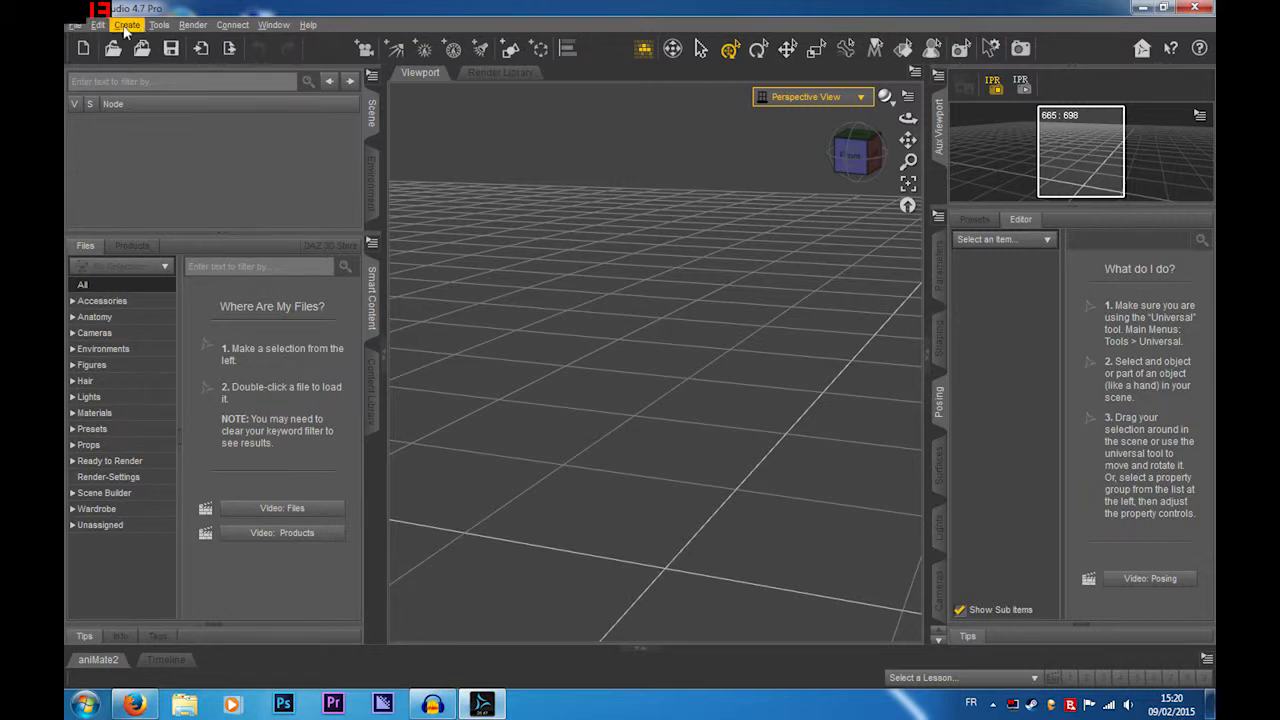
Step: Look over the available help resources and open the interface style selection
{"action": "left_click", "coordinate": [303, 27]}
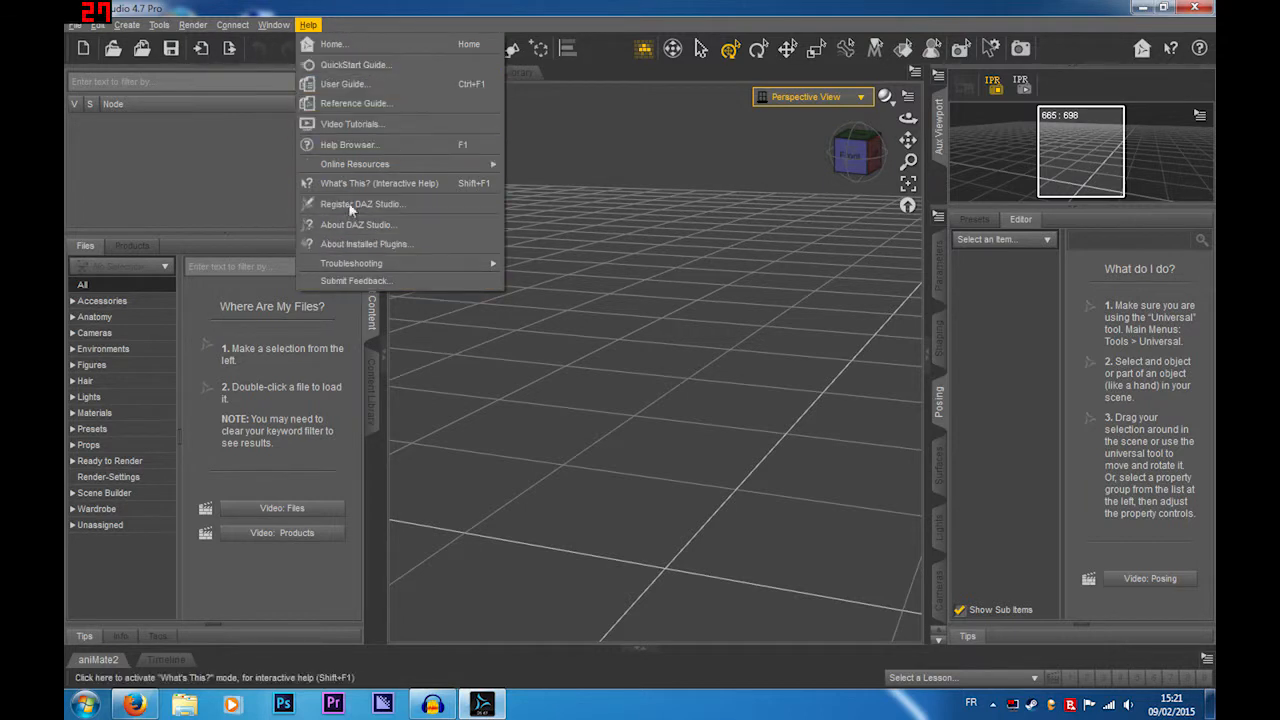
{"action": "mouse_move", "coordinate": [270, 24]}
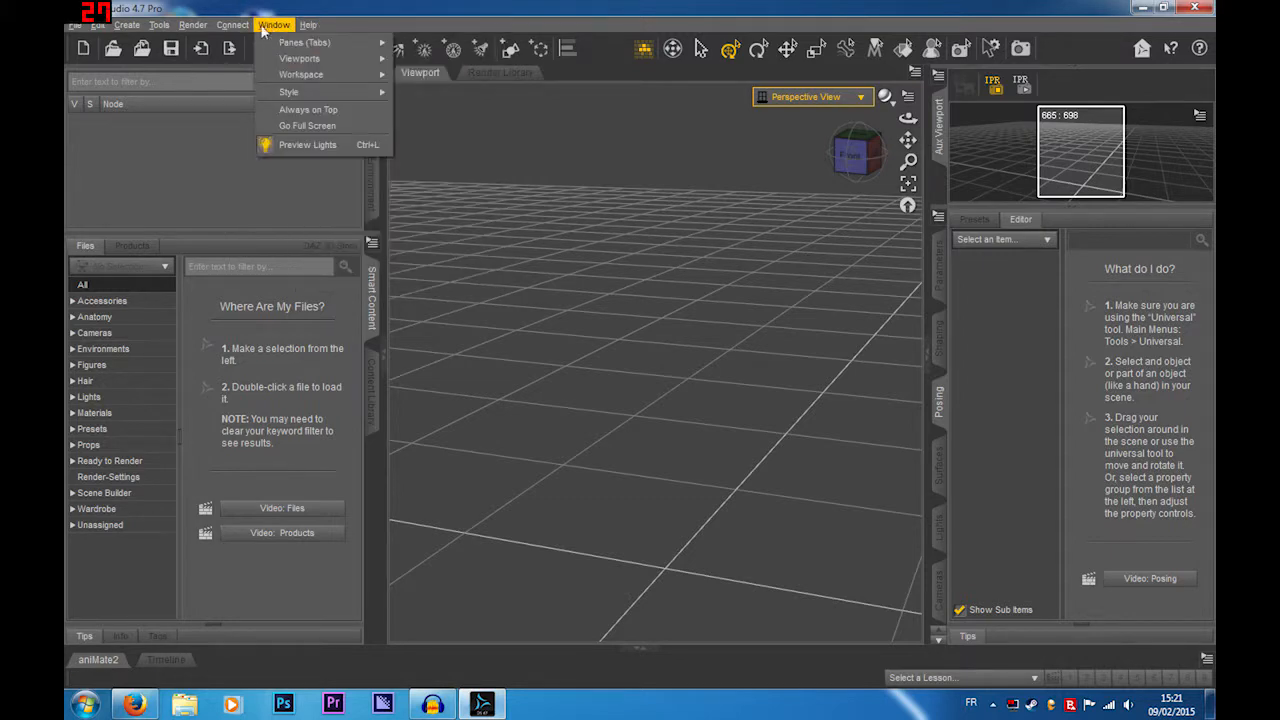
{"action": "mouse_move", "coordinate": [325, 97]}
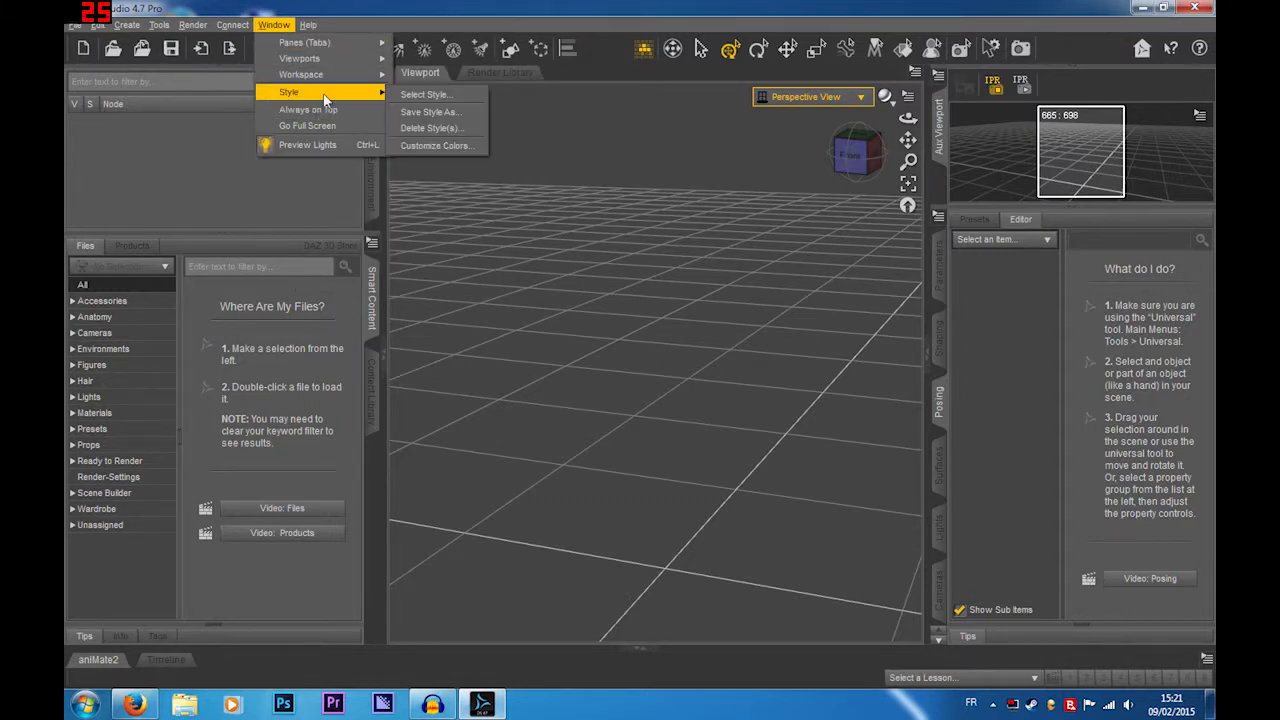
{"action": "left_click", "coordinate": [408, 96]}
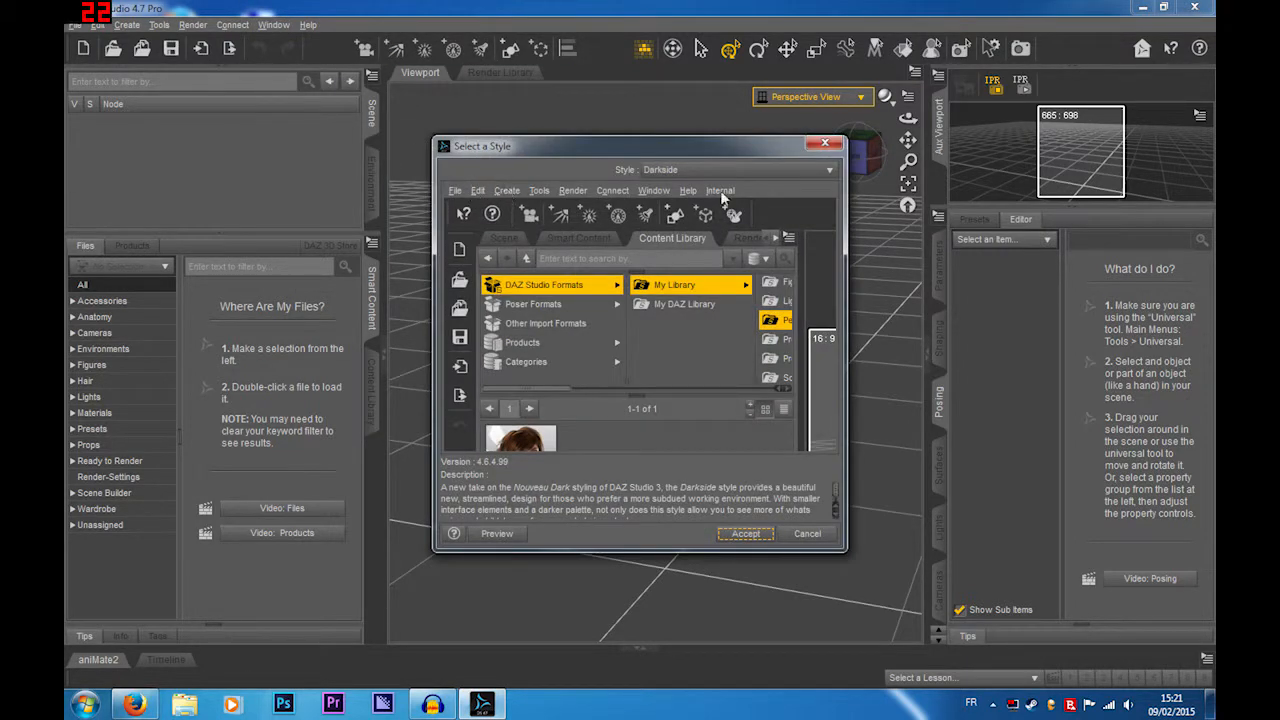
Step: Compare the previews of the Highway, Main Street and Darkside interface styles, ending on Darkside, and leave the style selection
{"action": "left_click", "coordinate": [705, 170]}
{"action": "left_click", "coordinate": [700, 172]}
{"action": "left_click", "coordinate": [700, 170]}
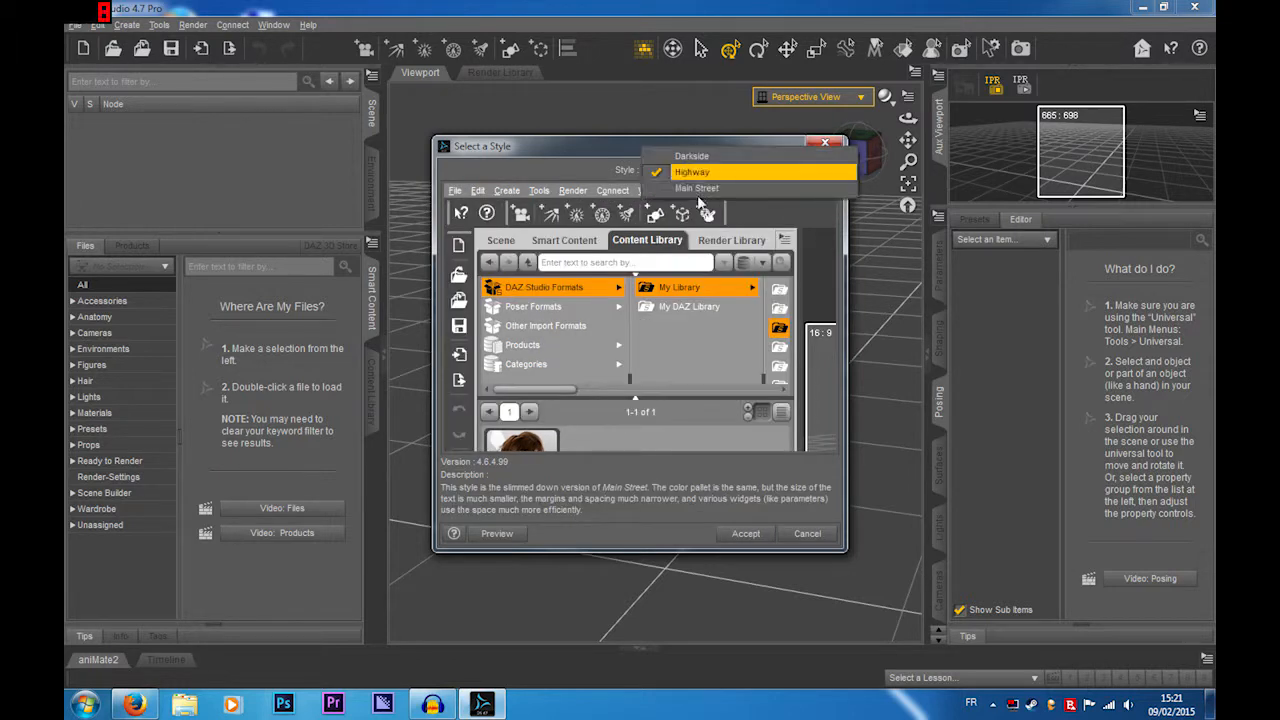
{"action": "left_click", "coordinate": [700, 156]}
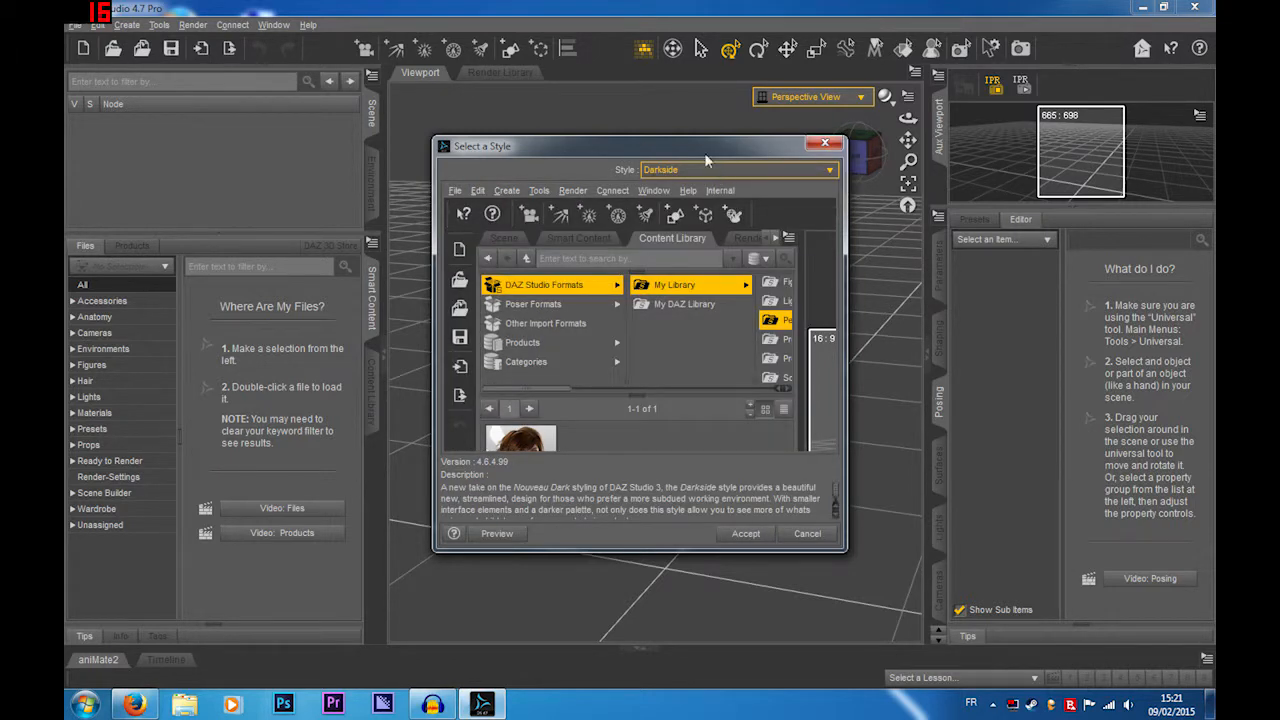
{"action": "left_click", "coordinate": [705, 168]}
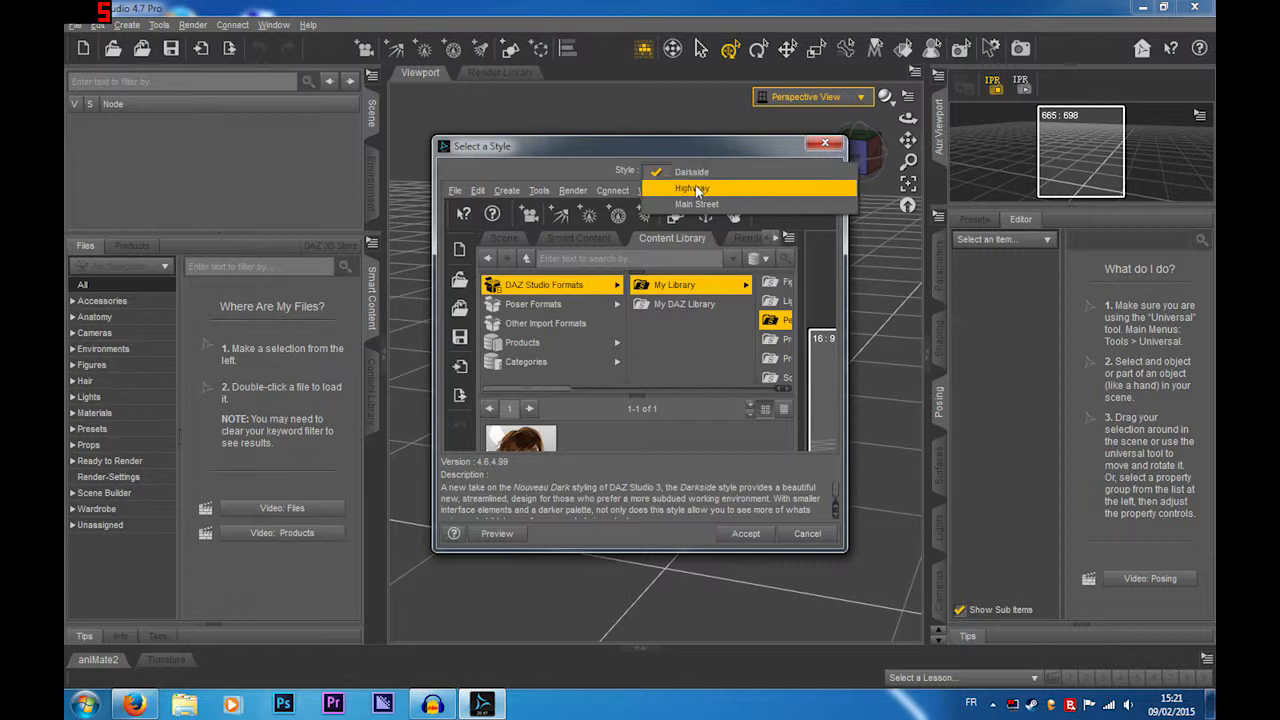
{"action": "left_click", "coordinate": [697, 189]}
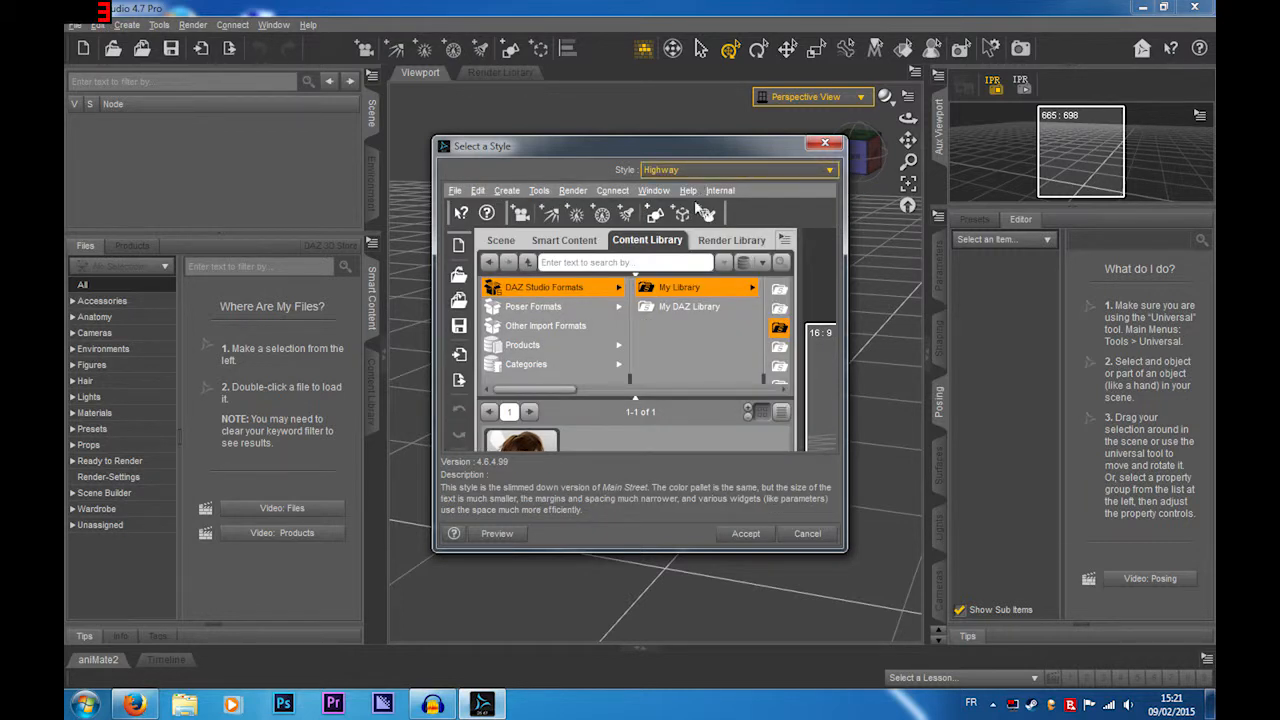
{"action": "left_click", "coordinate": [700, 170]}
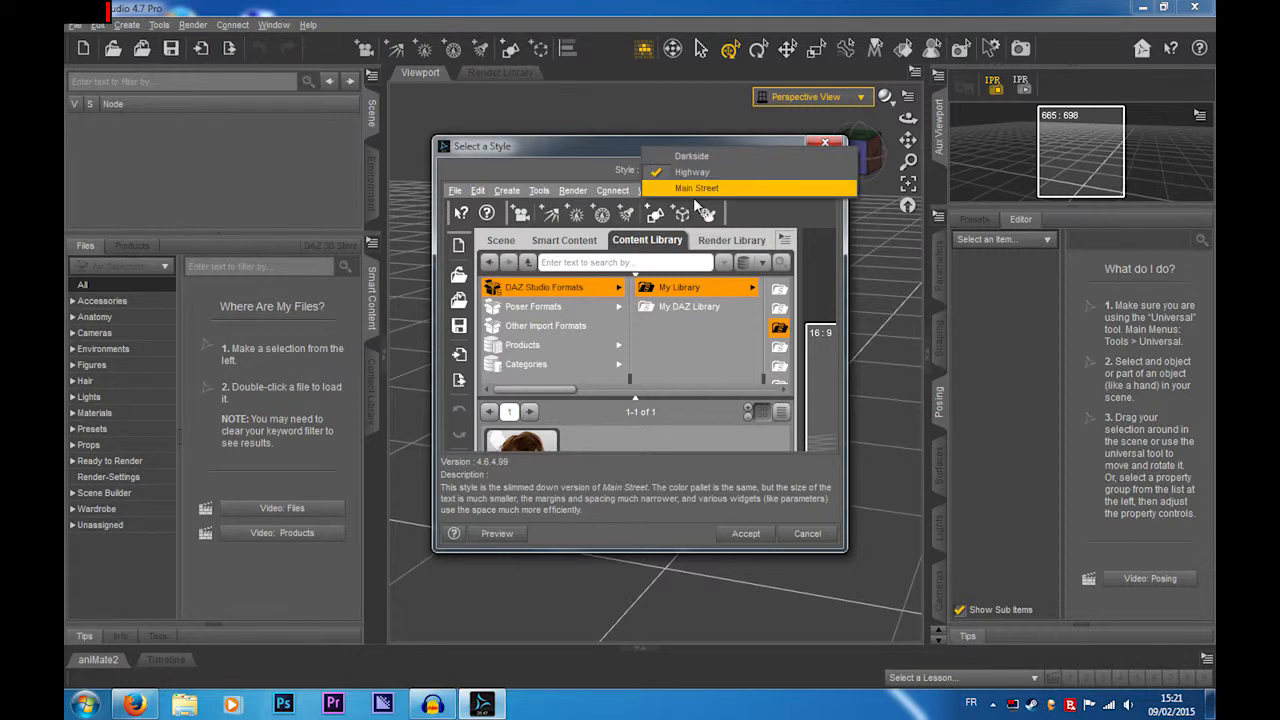
{"action": "left_click", "coordinate": [693, 189]}
{"action": "left_click", "coordinate": [701, 175]}
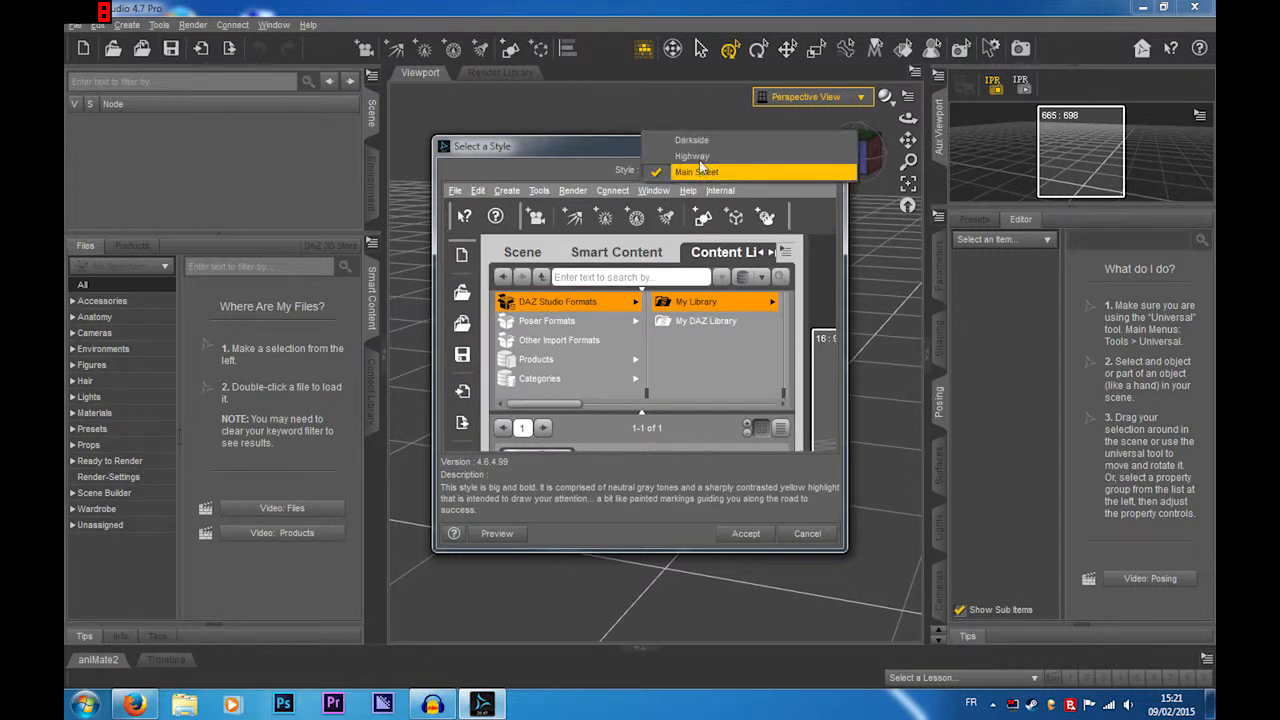
{"action": "left_click", "coordinate": [701, 140]}
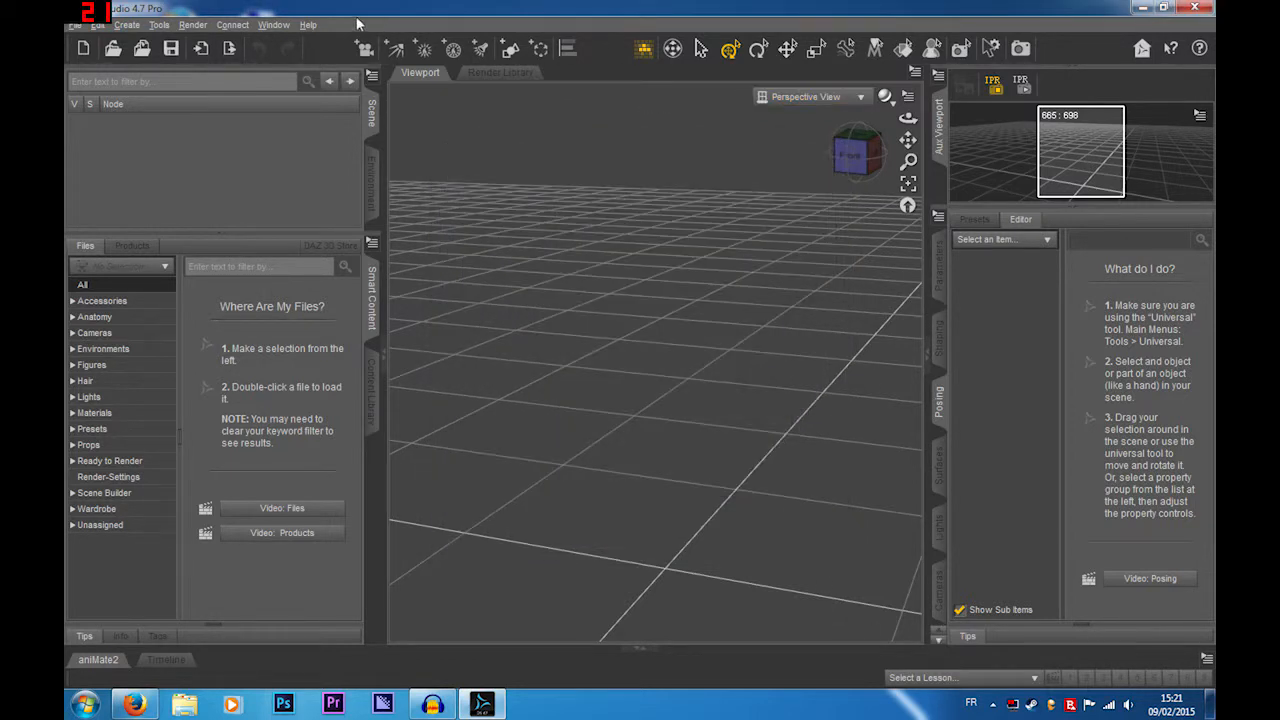
Step: Examine the commands available for rendering, connecting to the DAZ account, and scene tools such as Universal, Rotate and Translate
{"action": "left_click", "coordinate": [270, 25]}
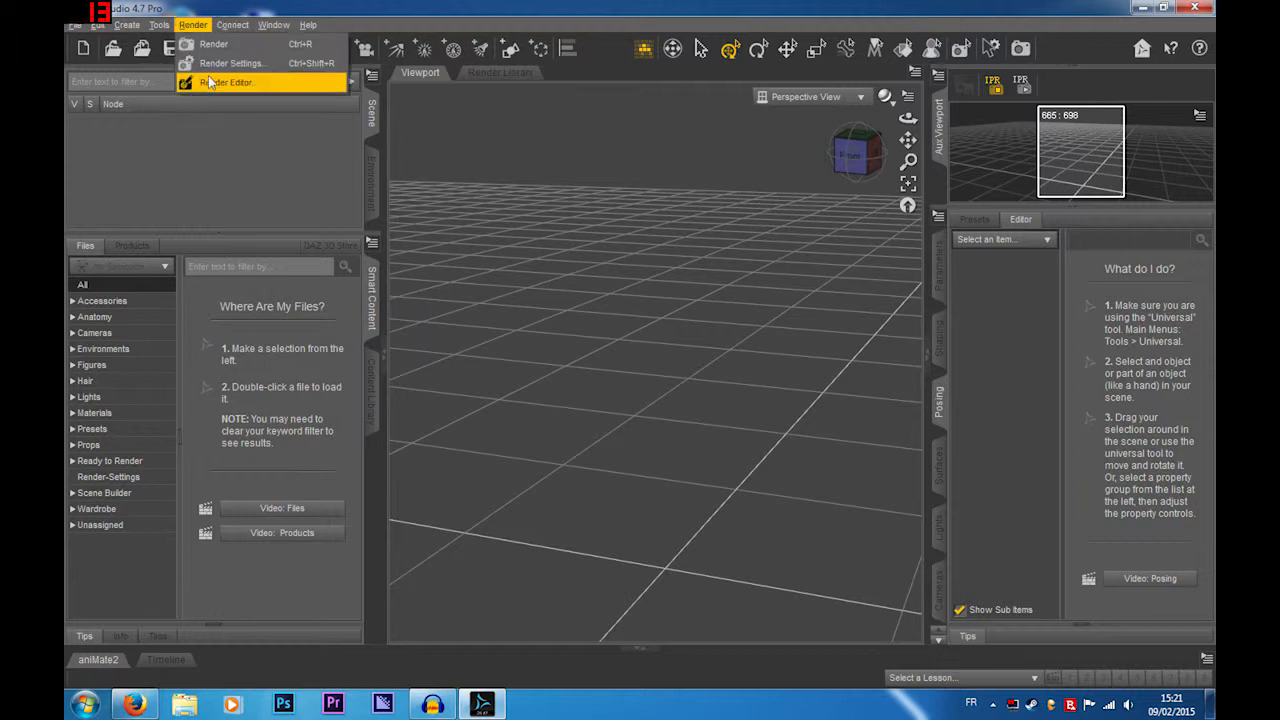
{"action": "mouse_move", "coordinate": [163, 25]}
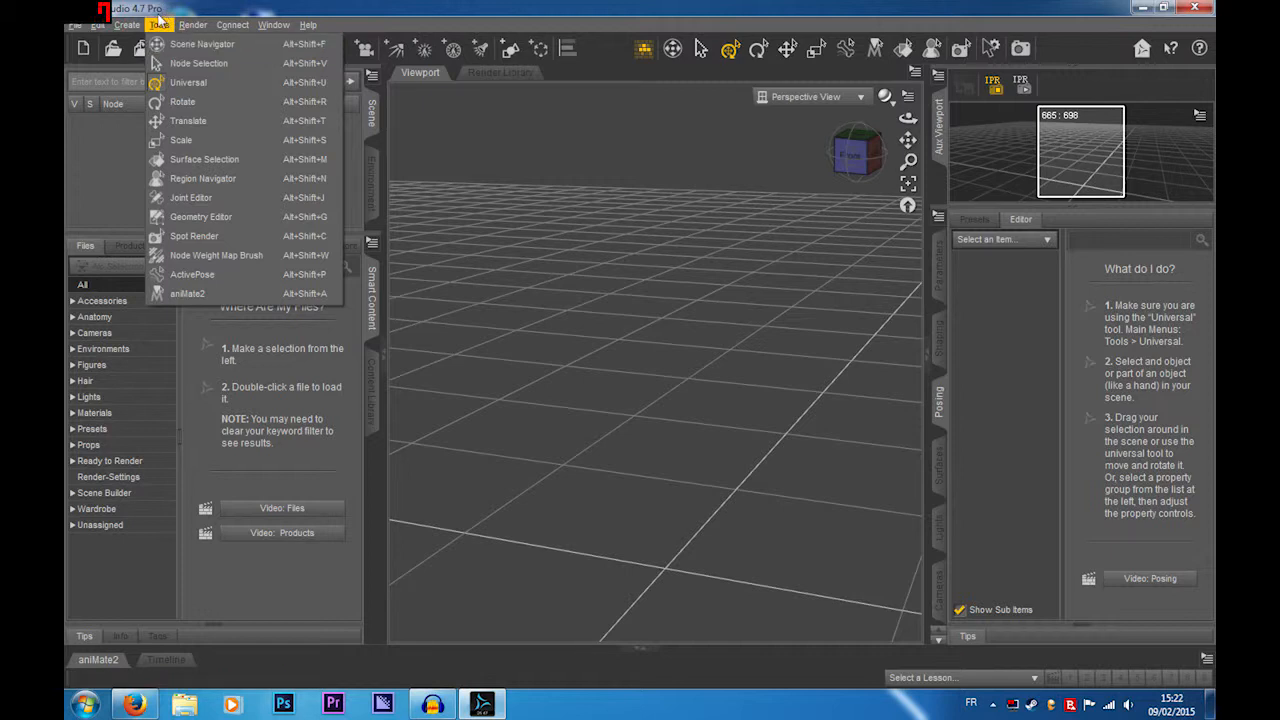
{"action": "left_click", "coordinate": [160, 22]}
{"action": "left_click", "coordinate": [160, 25]}
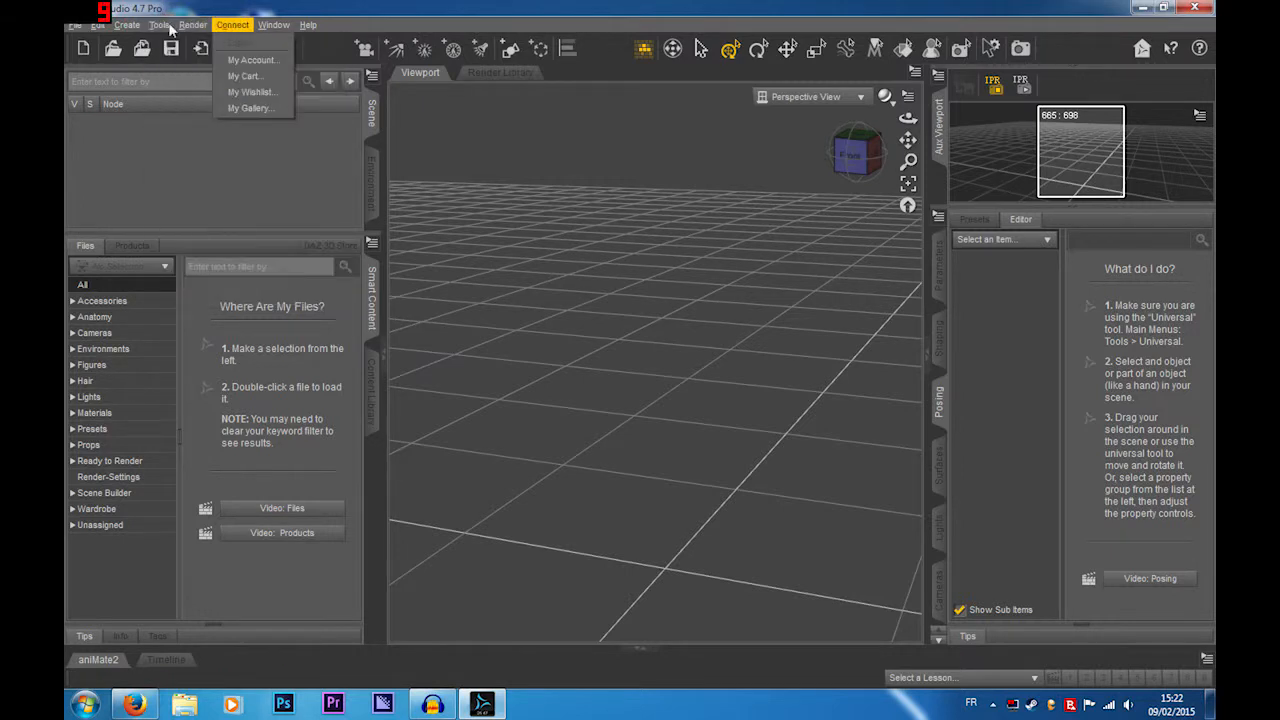
{"action": "mouse_move", "coordinate": [193, 25]}
{"action": "left_click", "coordinate": [870, 24]}
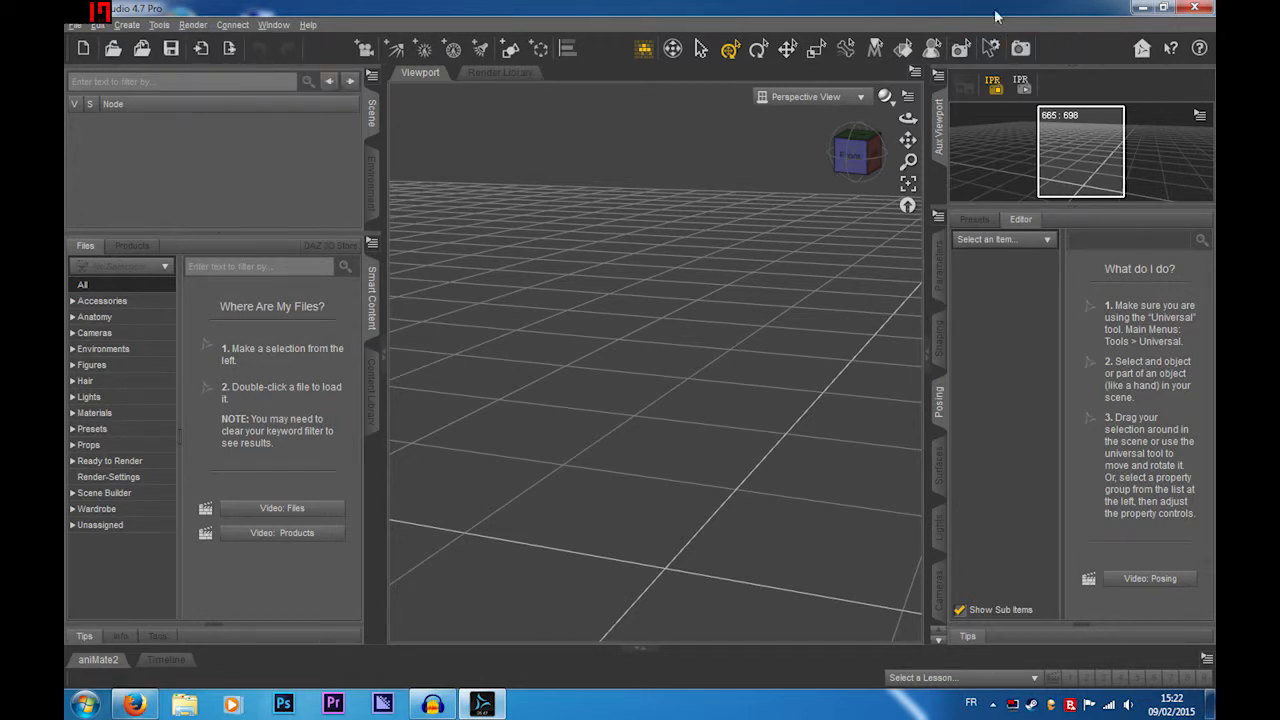
{"action": "left_click", "coordinate": [160, 25]}
{"action": "mouse_move", "coordinate": [193, 25]}
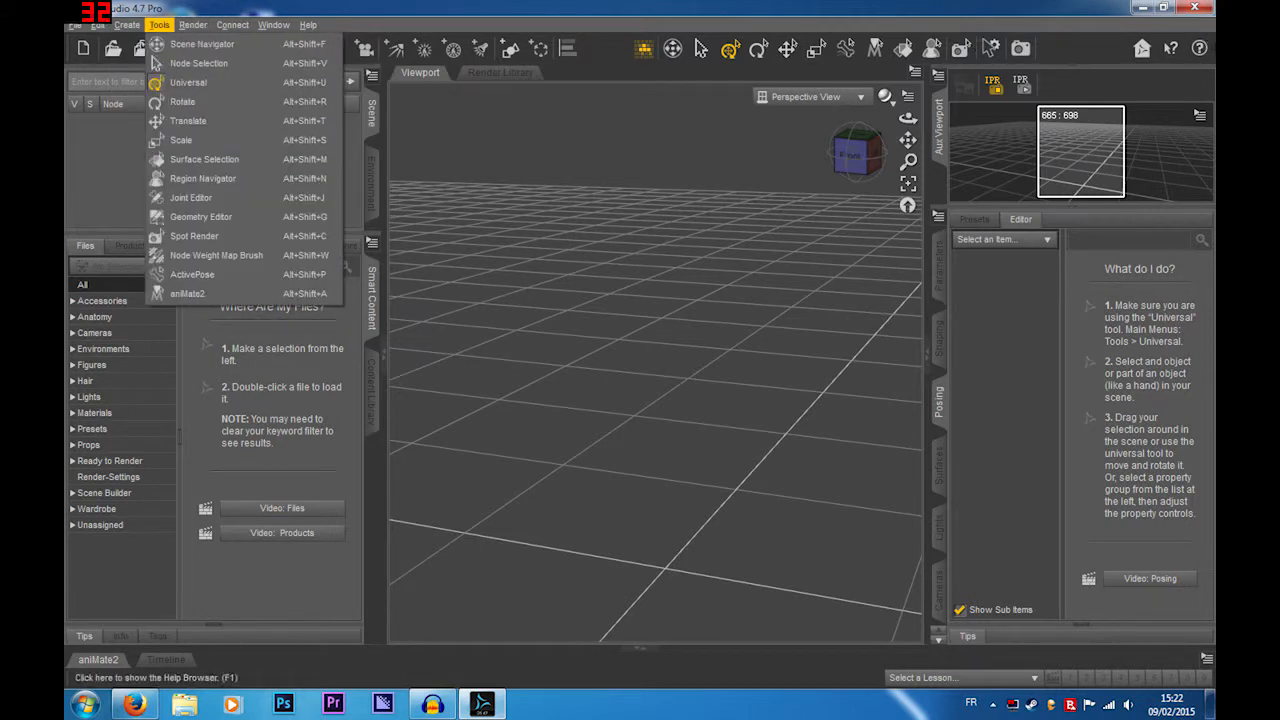
{"action": "left_click", "coordinate": [693, 22]}
Step: Look over the commands for creating scene items, editing objects and preferences, and opening, saving, importing or exporting files
{"action": "left_click", "coordinate": [159, 24]}
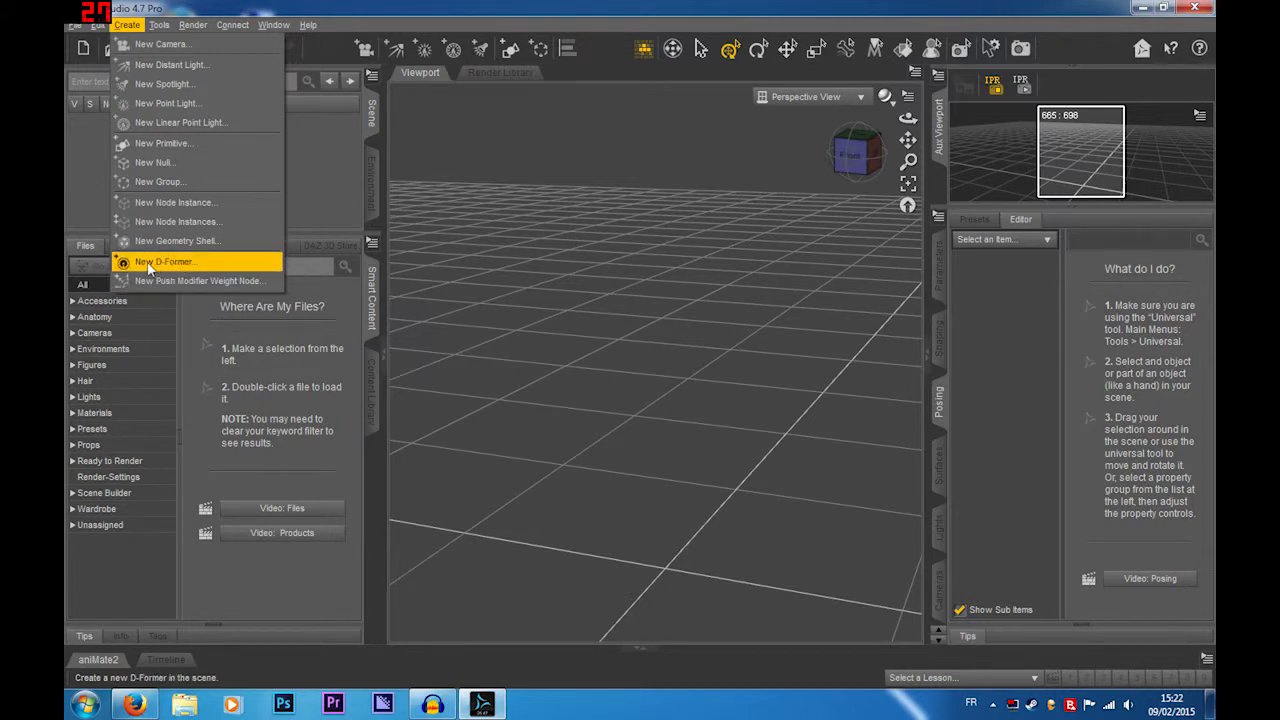
{"action": "left_click", "coordinate": [97, 25]}
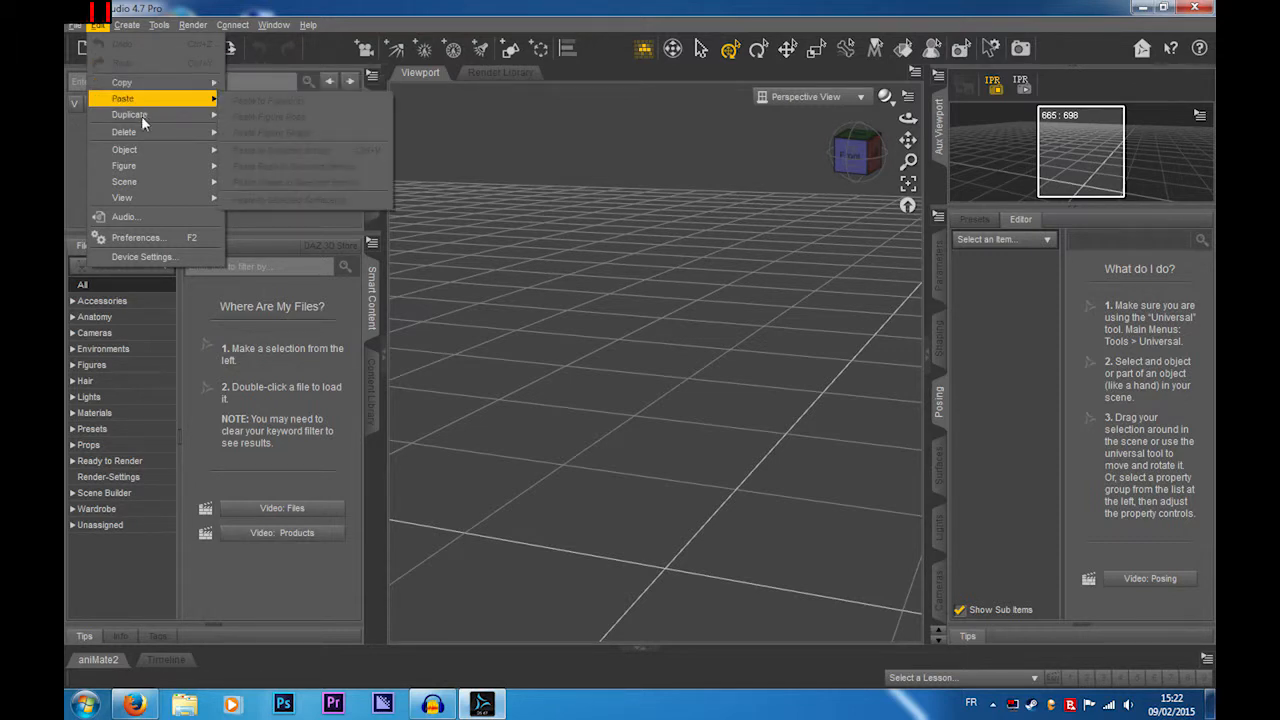
{"action": "mouse_move", "coordinate": [144, 144]}
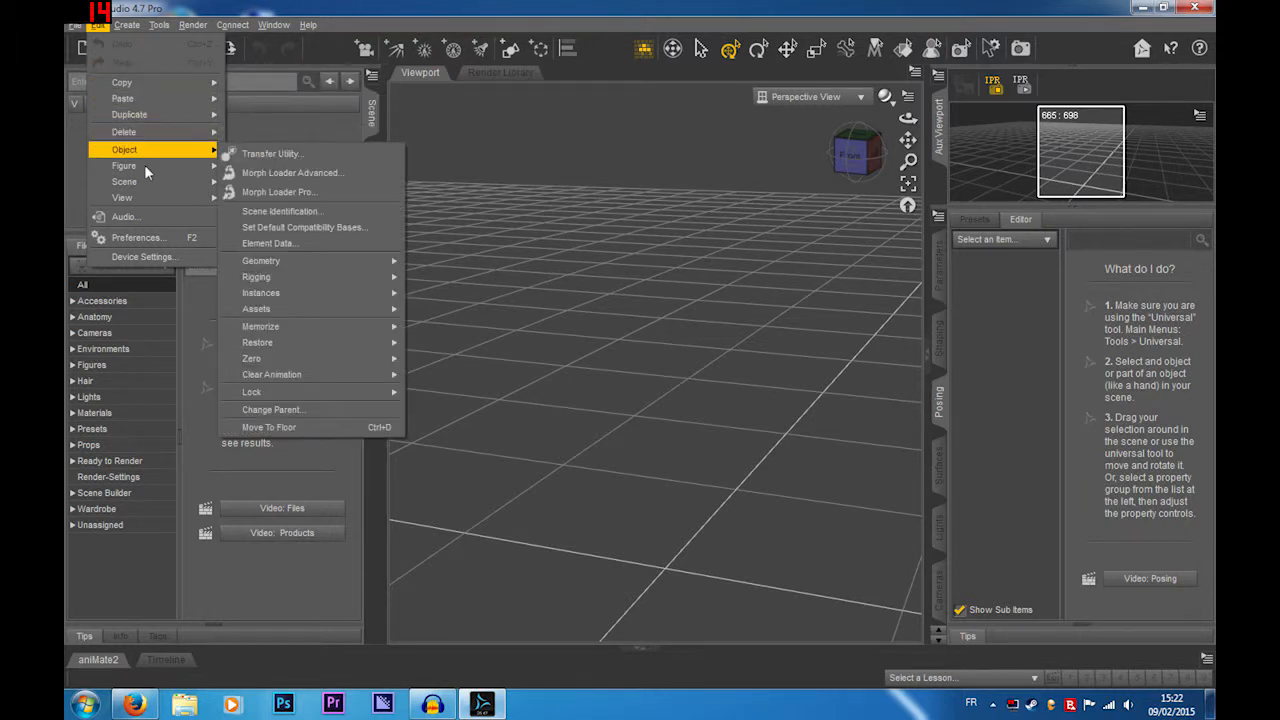
{"action": "mouse_move", "coordinate": [146, 183]}
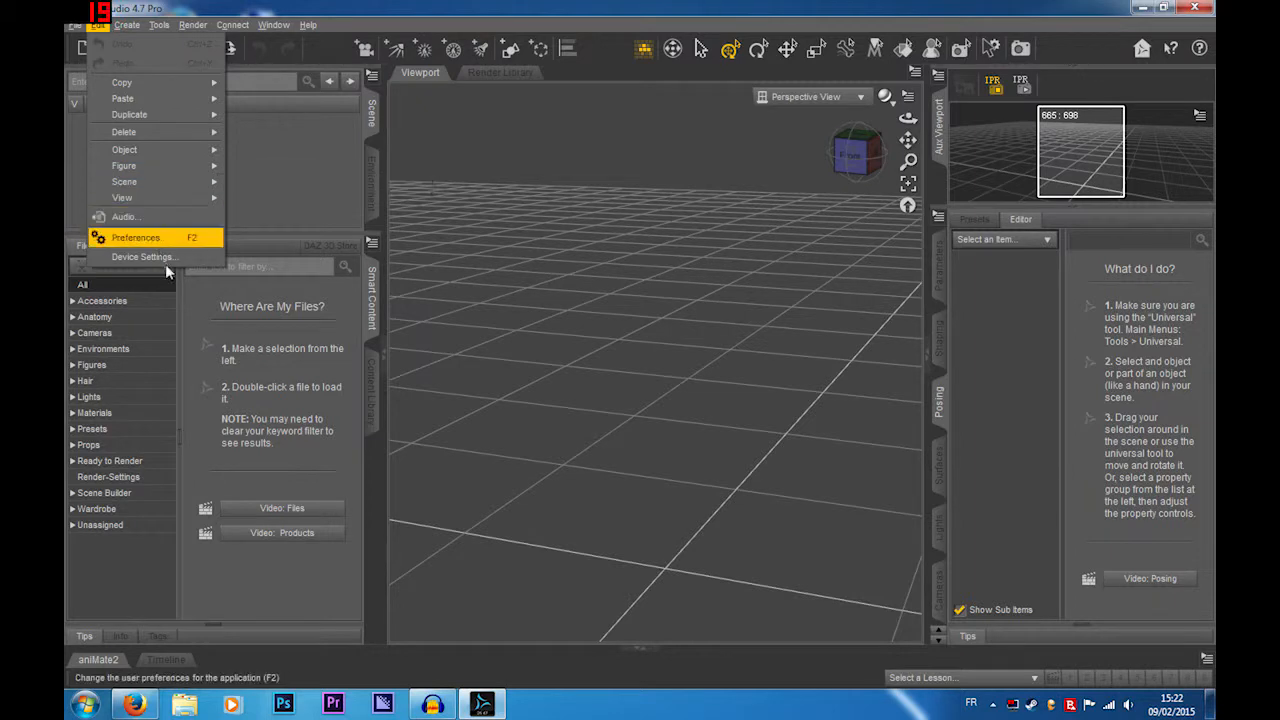
{"action": "mouse_move", "coordinate": [79, 27]}
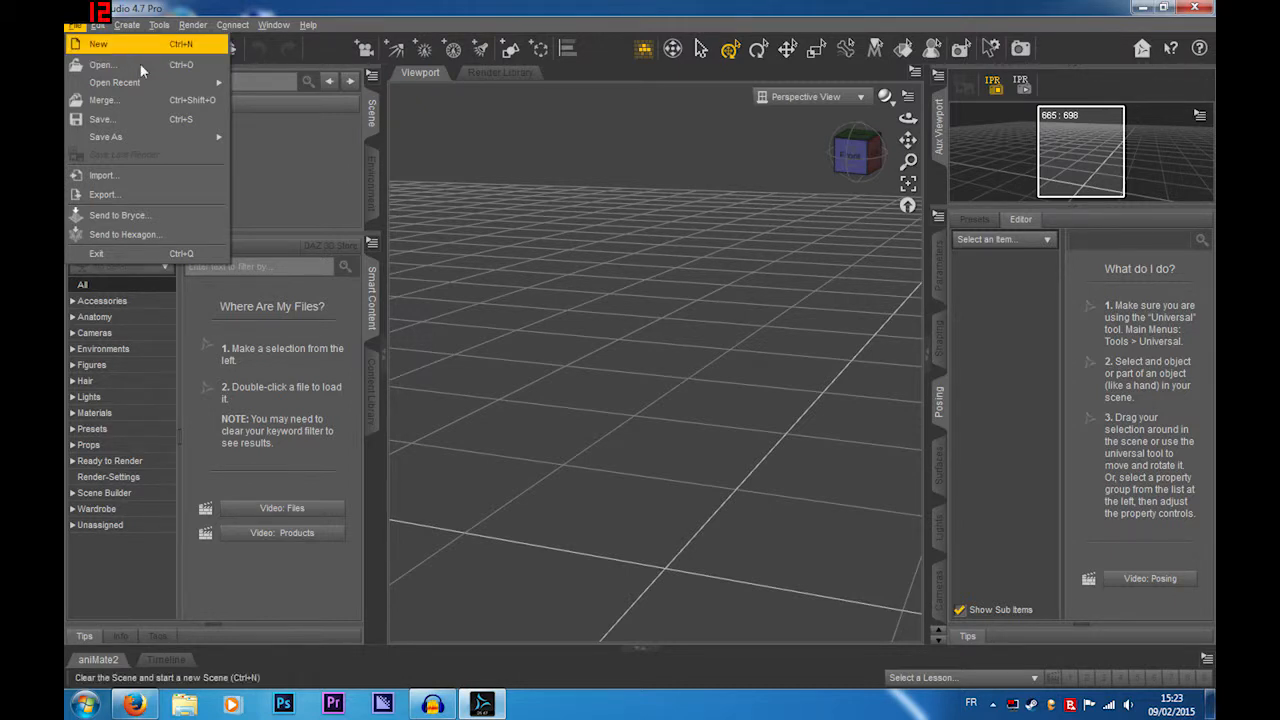
{"action": "mouse_move", "coordinate": [190, 82]}
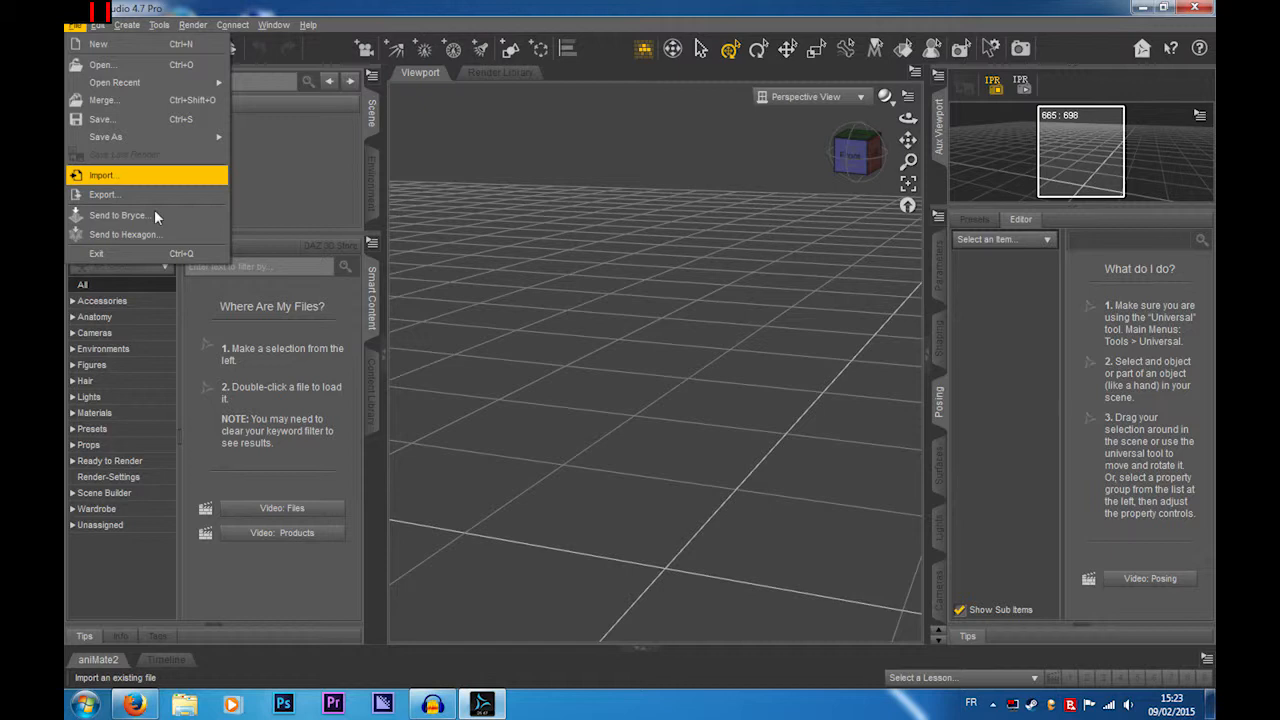
{"action": "left_click", "coordinate": [373, 161]}
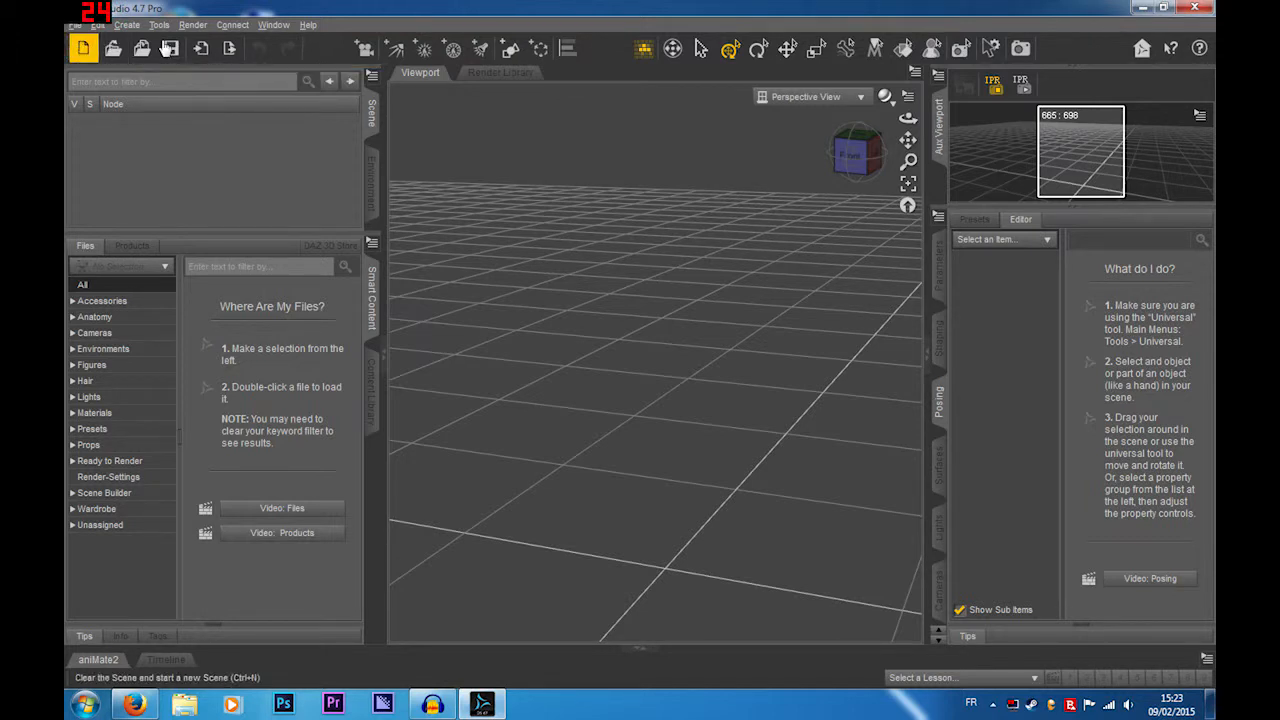
Step: Compare the file and editing commands, such as Open, Save, Import and Export, with their shortcut icons
{"action": "left_click", "coordinate": [102, 25]}
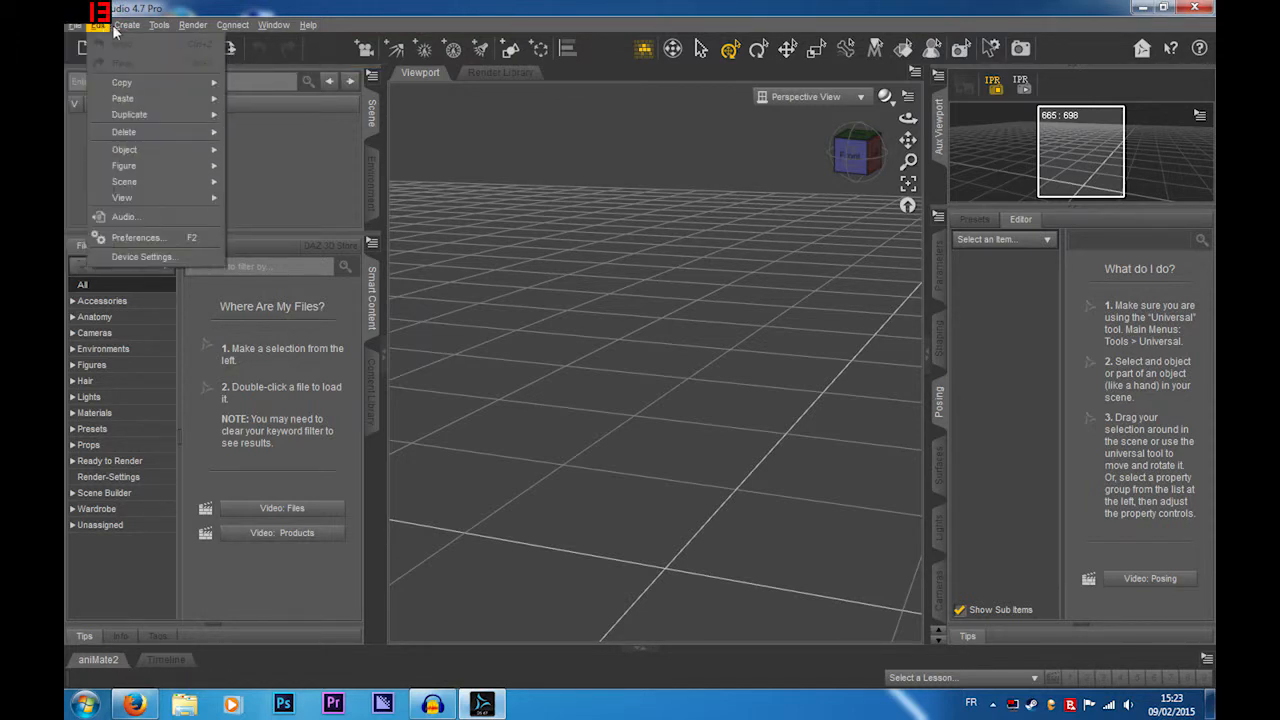
{"action": "left_click", "coordinate": [457, 8]}
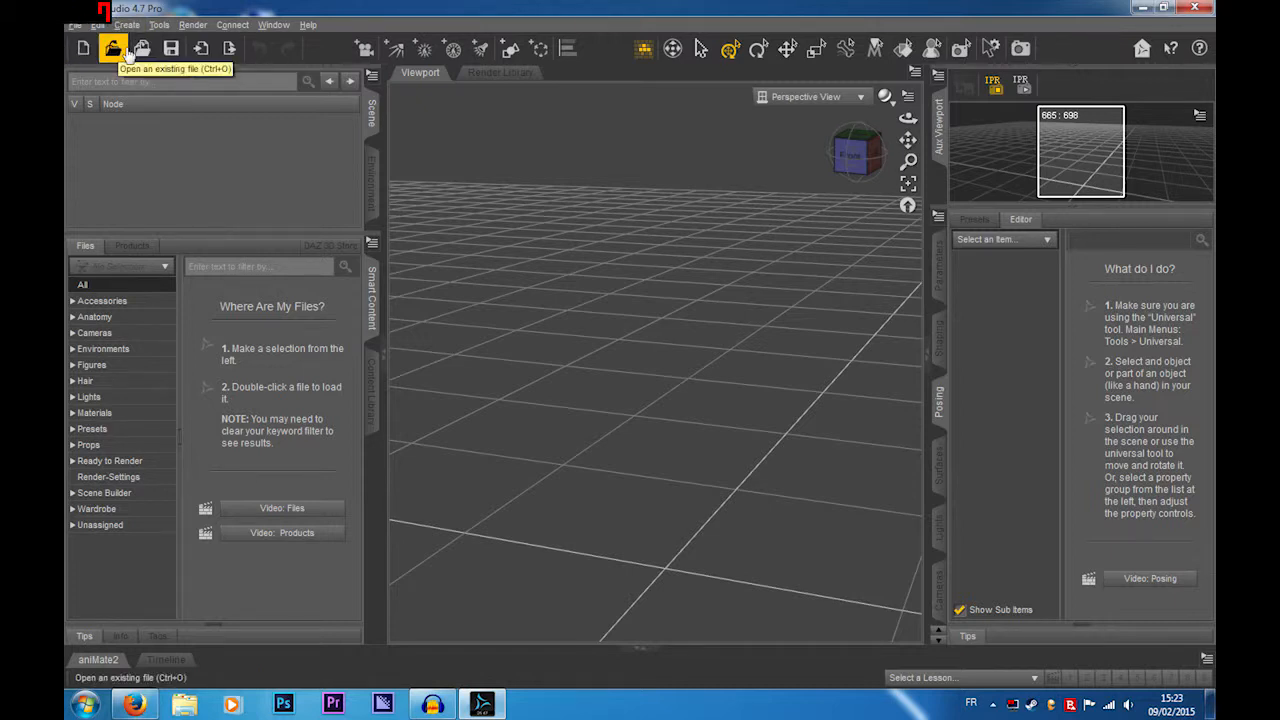
{"action": "left_click", "coordinate": [75, 24]}
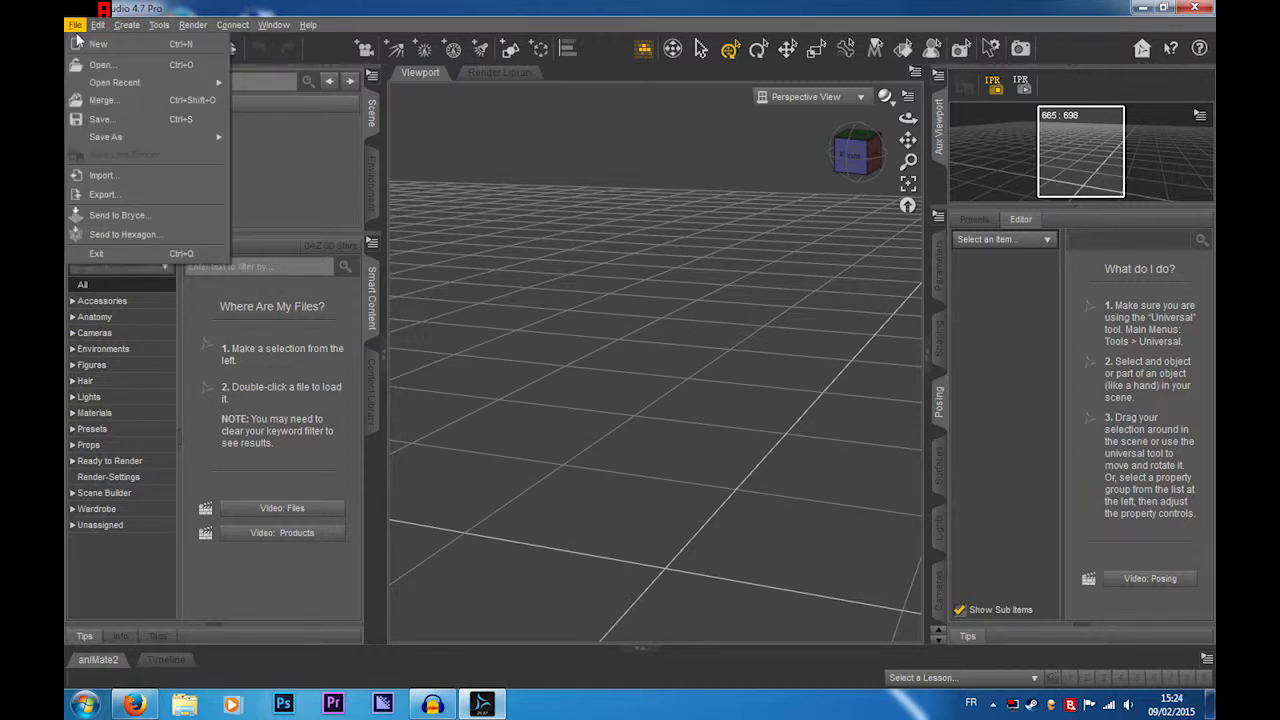
{"action": "left_click", "coordinate": [127, 24]}
{"action": "left_click", "coordinate": [127, 24]}
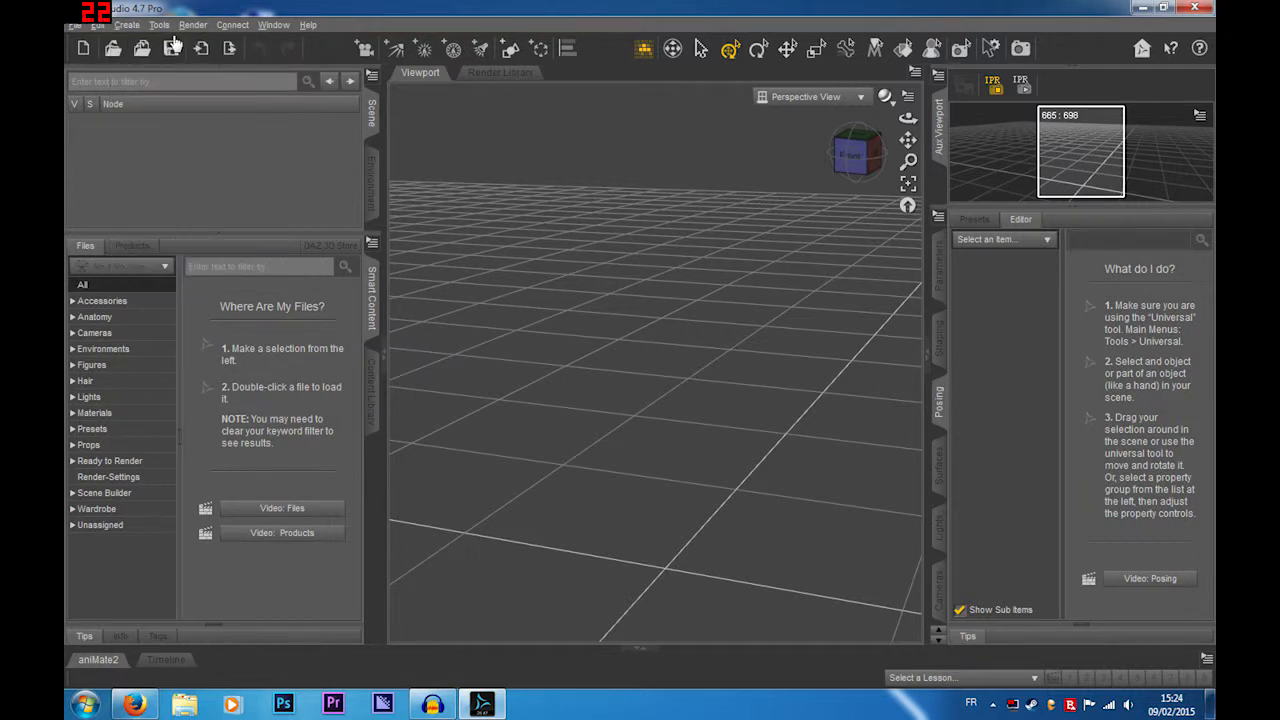
{"action": "left_click", "coordinate": [86, 27]}
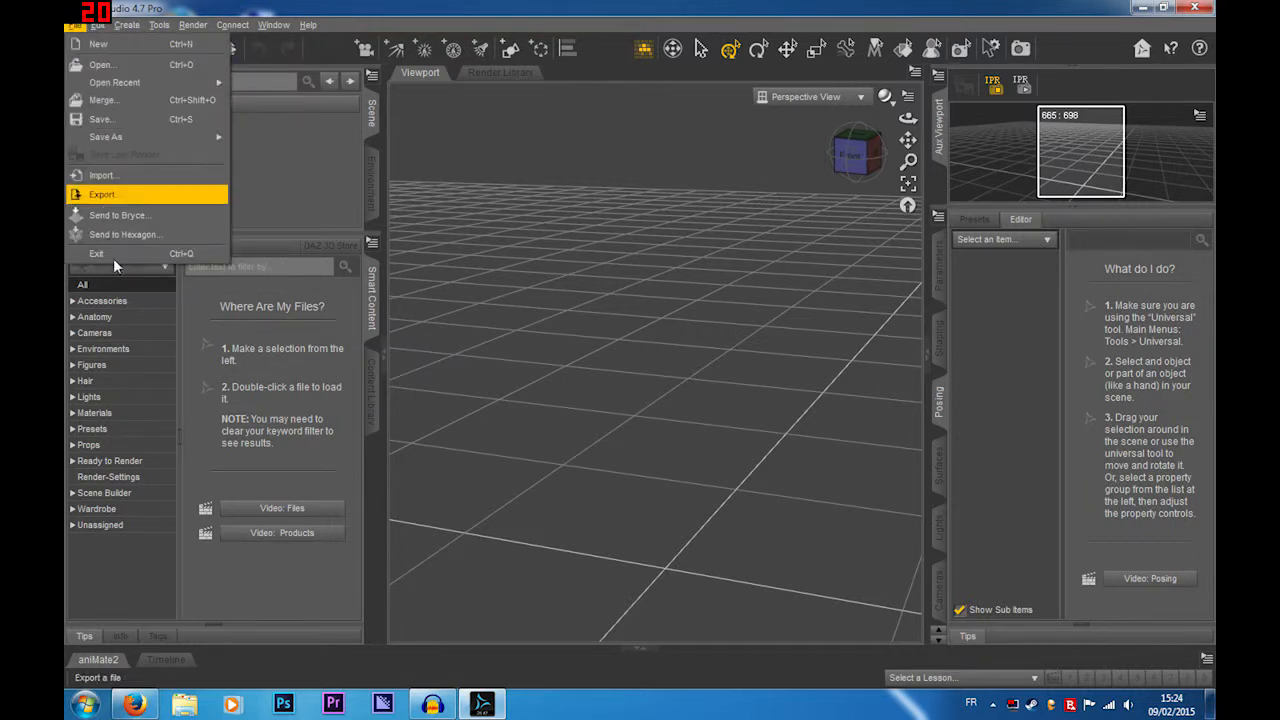
{"action": "left_click", "coordinate": [300, 144]}
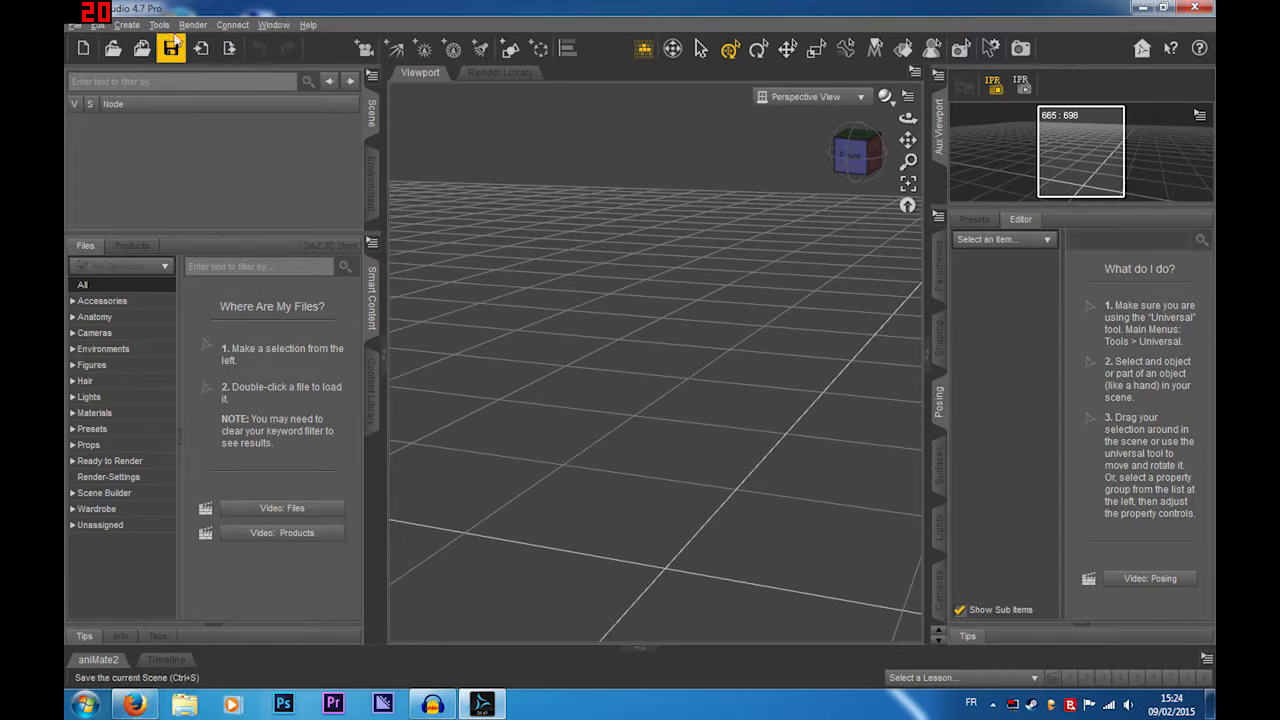
Step: Match the camera, light and primitive creation commands and the scene tools, including Region Navigator, to their shortcut icons
{"action": "left_click", "coordinate": [127, 25]}
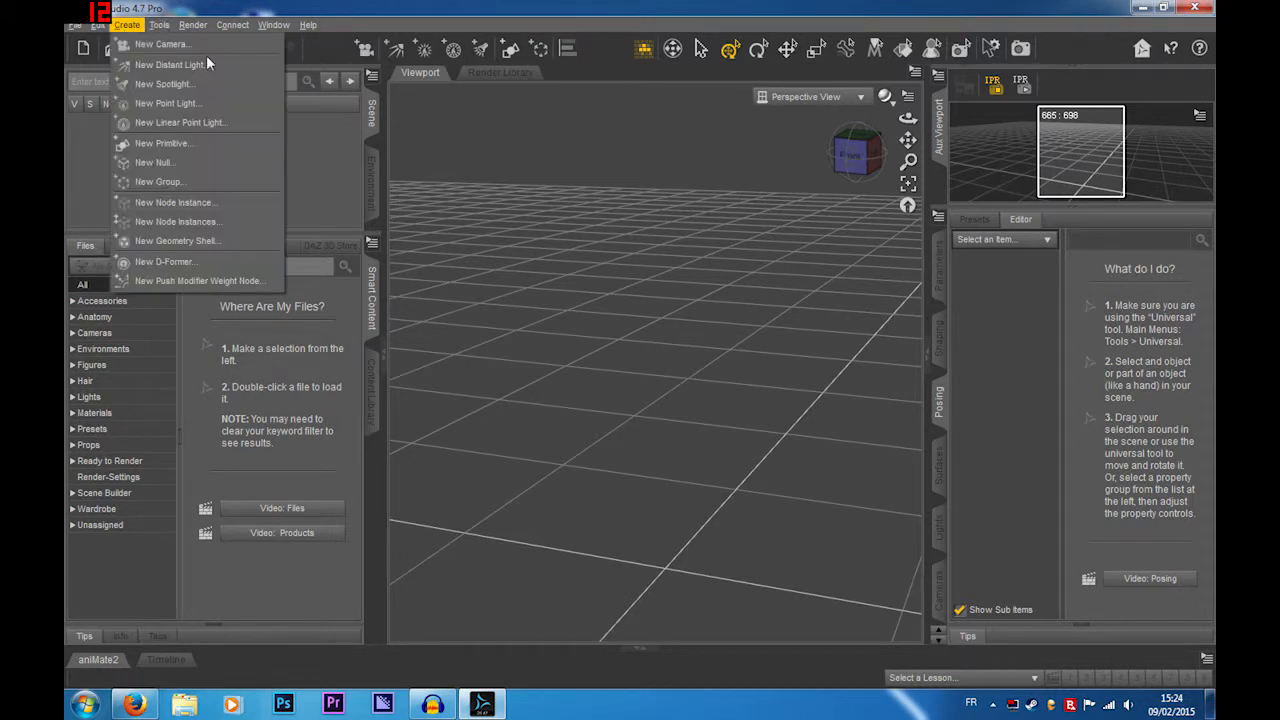
{"action": "left_click", "coordinate": [364, 46]}
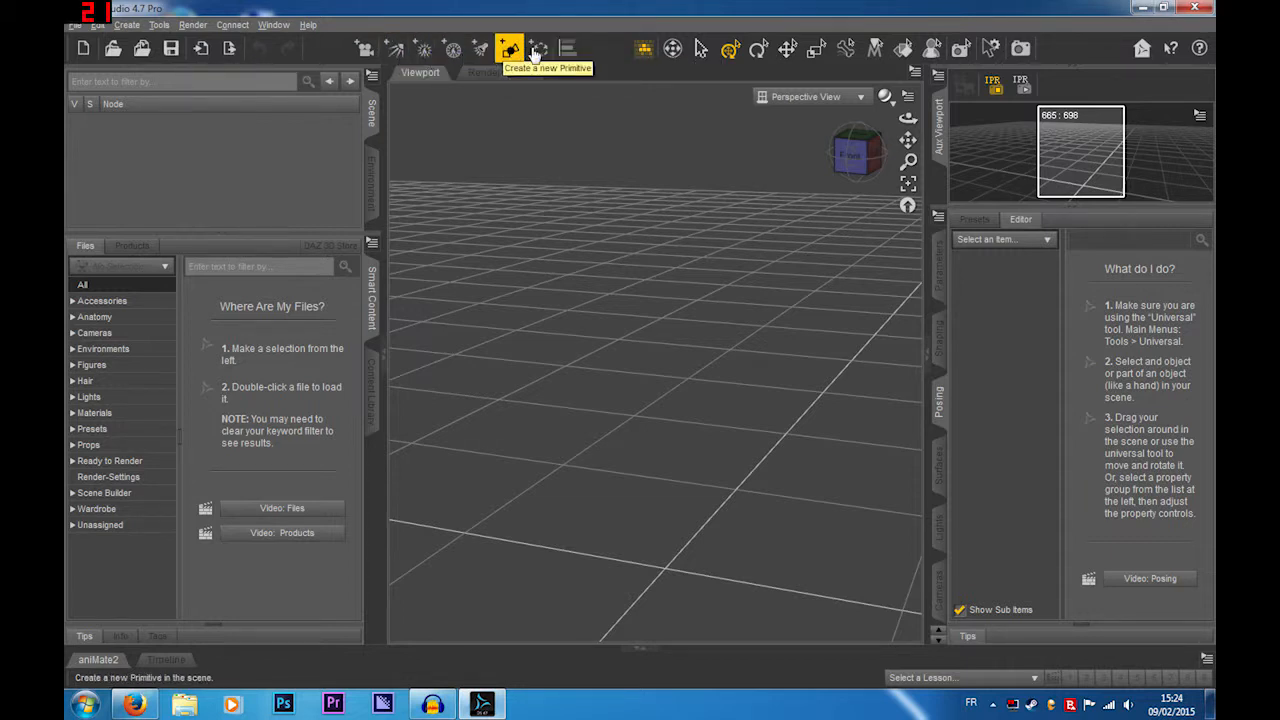
{"action": "left_click", "coordinate": [160, 25]}
{"action": "left_click", "coordinate": [647, 33]}
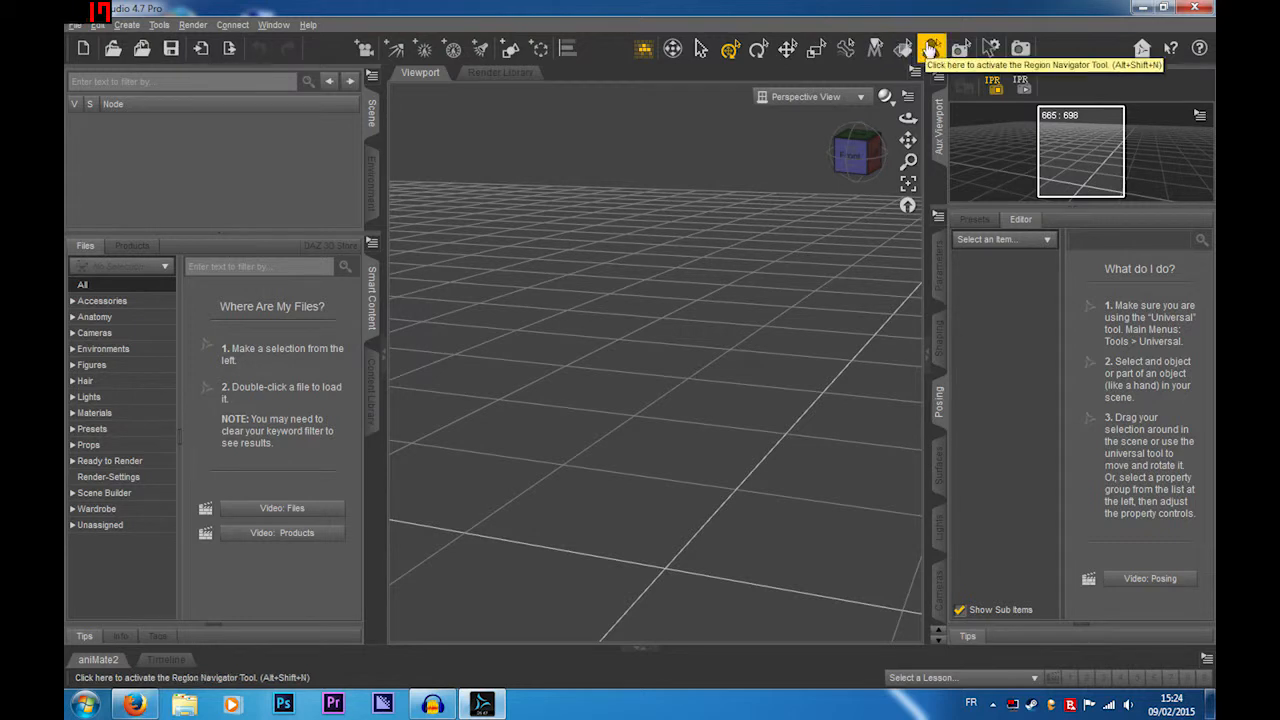
Step: Browse the Smart Content categories from Anatomy, Cameras, Environments and Figures through Hair, Lights, Materials and Presets
{"action": "left_click", "coordinate": [114, 317]}
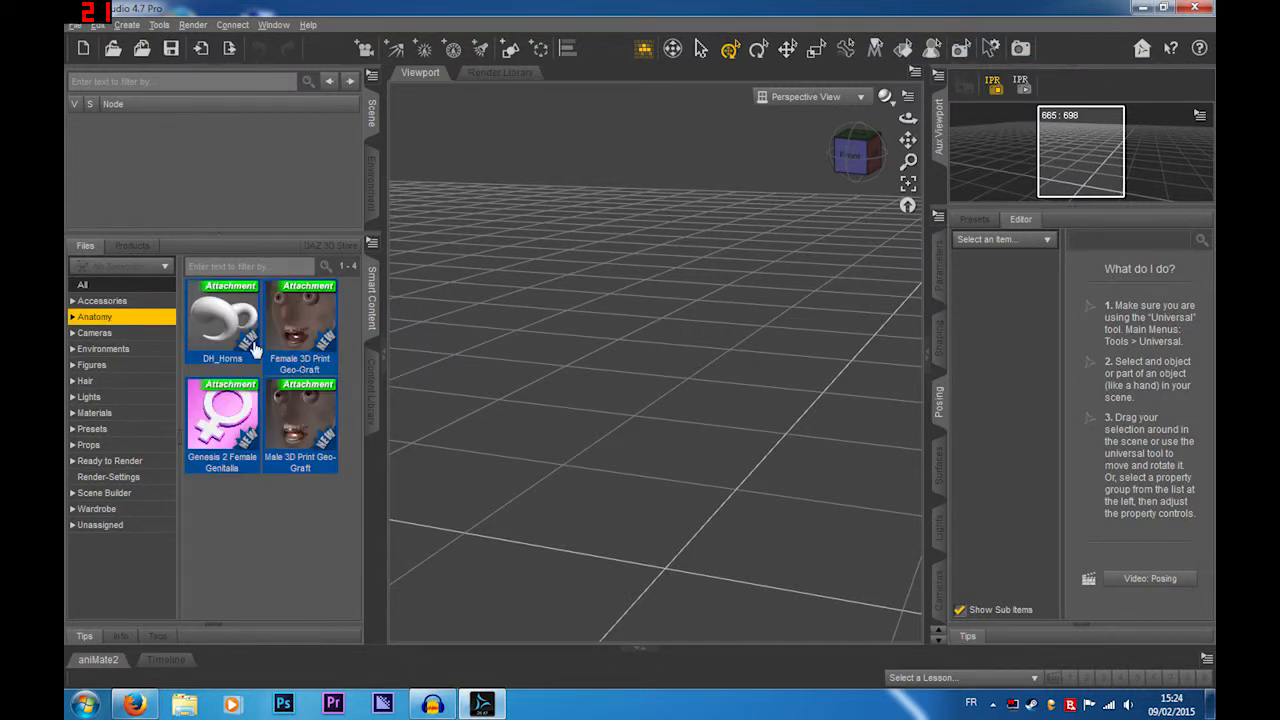
{"action": "left_click", "coordinate": [100, 333]}
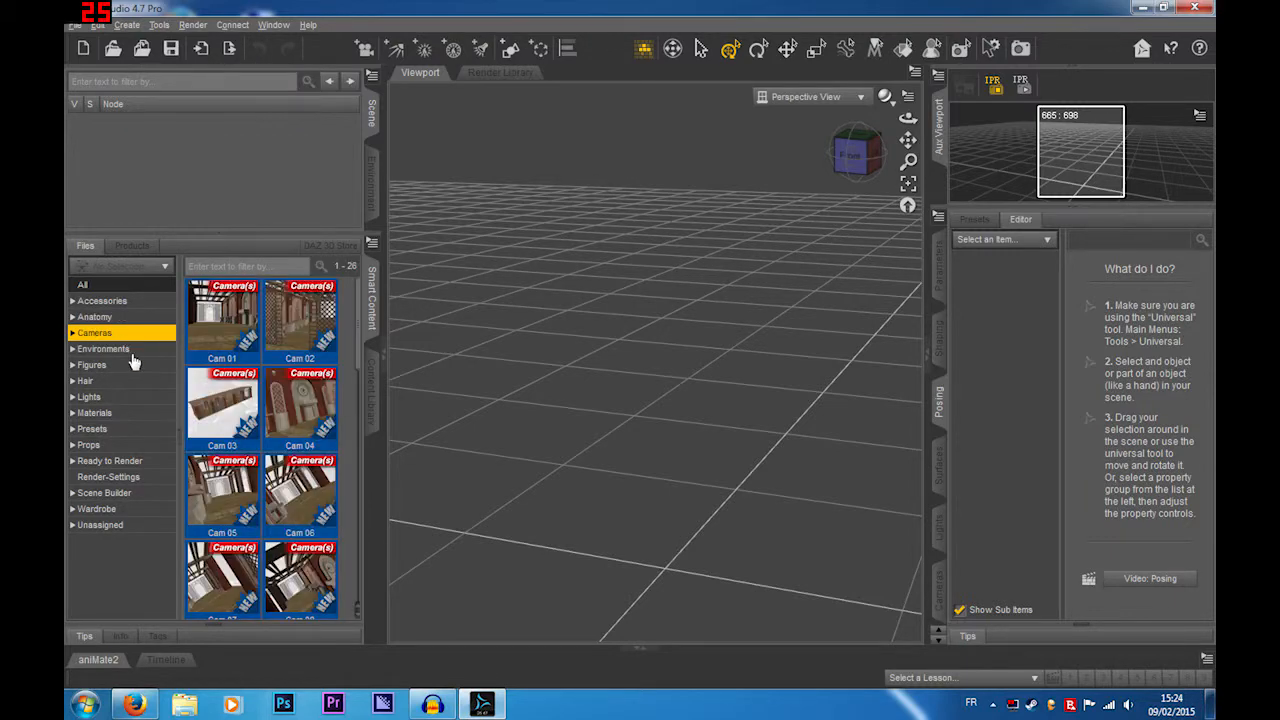
{"action": "left_click", "coordinate": [103, 349]}
{"action": "left_click", "coordinate": [100, 365]}
{"action": "left_click", "coordinate": [142, 394]}
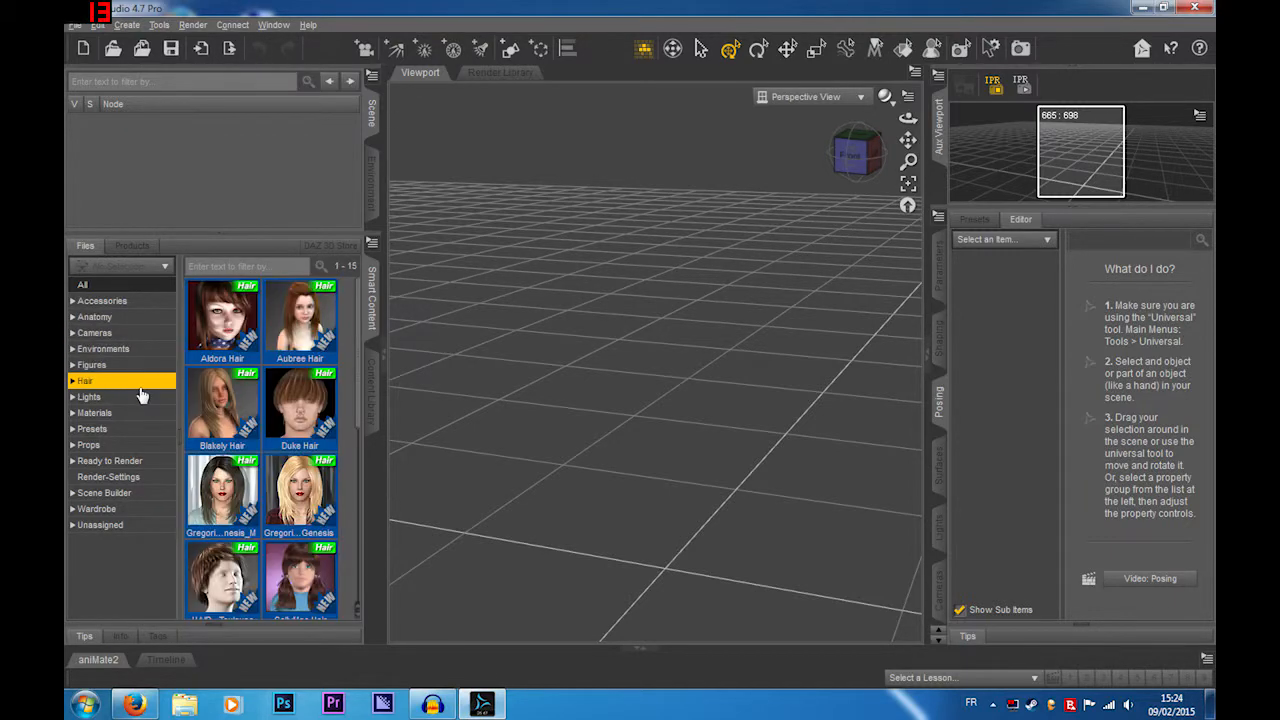
{"action": "left_click", "coordinate": [147, 400]}
{"action": "left_click", "coordinate": [145, 413]}
{"action": "left_click", "coordinate": [145, 429]}
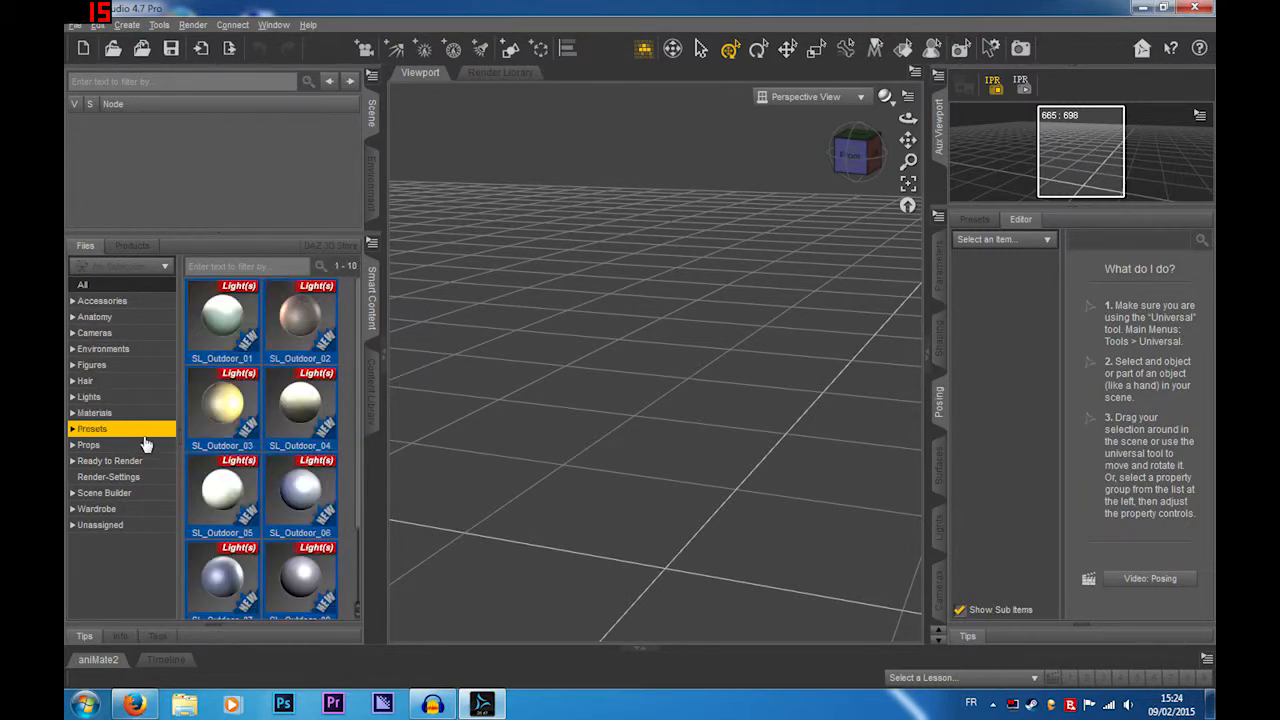
Step: Load the Bowl from the Props category into the empty scene
{"action": "left_click", "coordinate": [146, 445]}
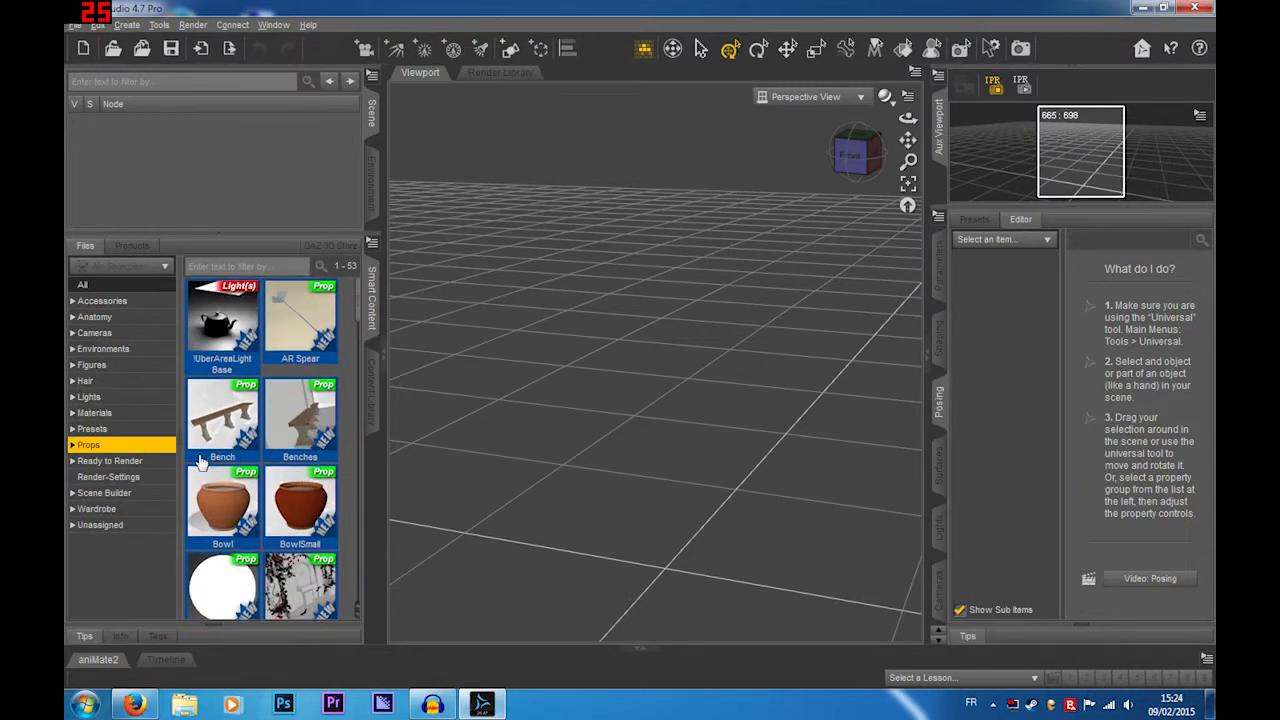
{"action": "left_click", "coordinate": [223, 514]}
{"action": "double_click", "coordinate": [223, 514]}
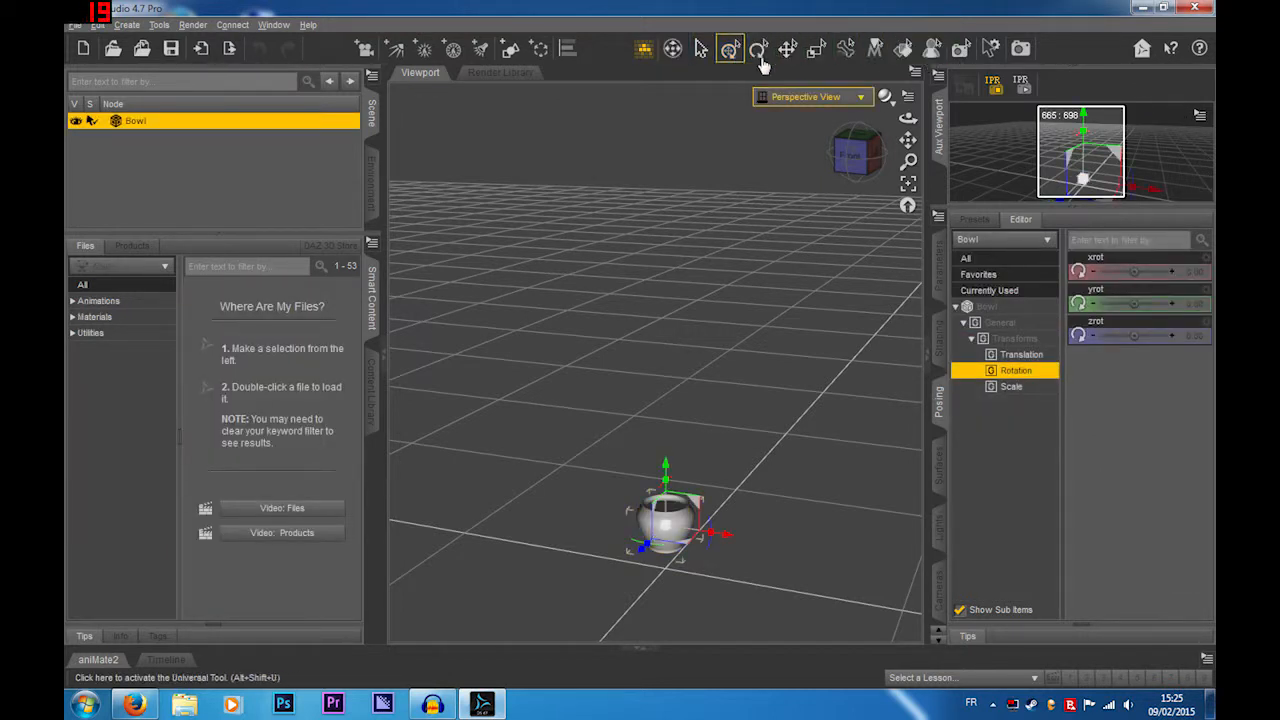
Step: Raise the bowl above the floor and rotate it to about 137° on X and -120° on Z, starting with the Universal tool
{"action": "left_click", "coordinate": [726, 50]}
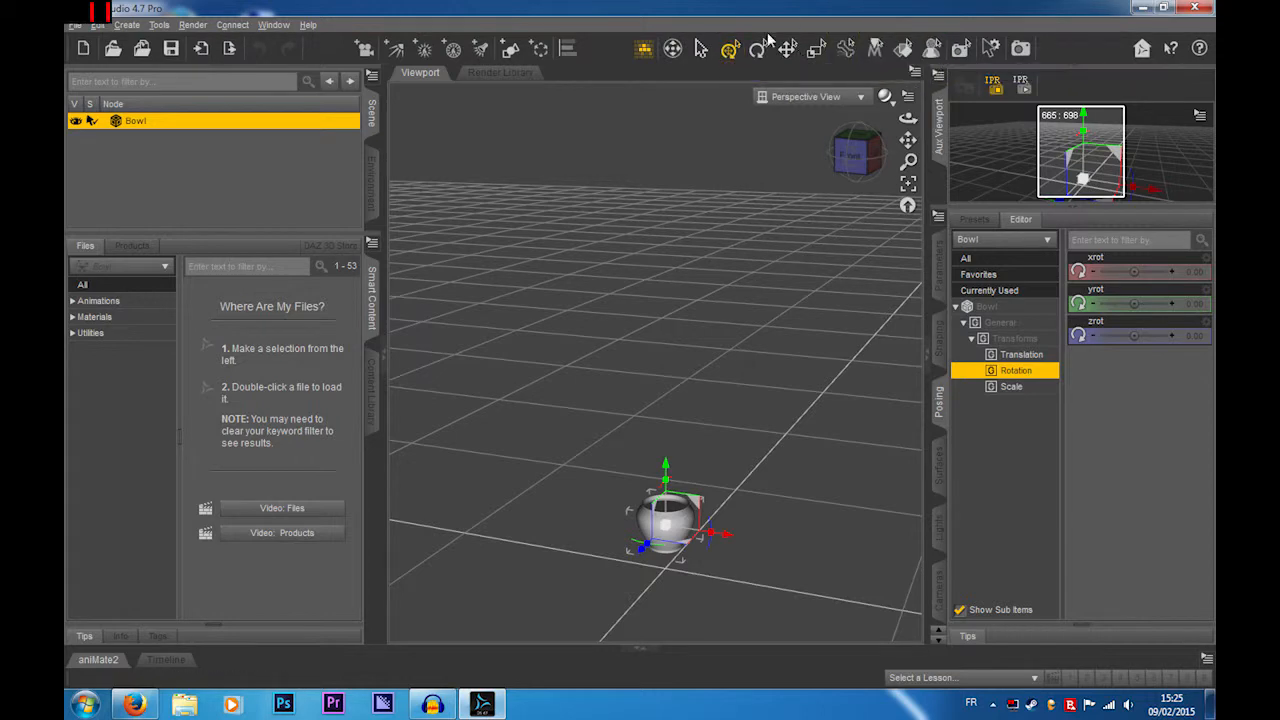
{"action": "left_click_drag", "start_coordinate": [850, 150], "coordinate": [875, 160]}
{"action": "left_click", "coordinate": [700, 48]}
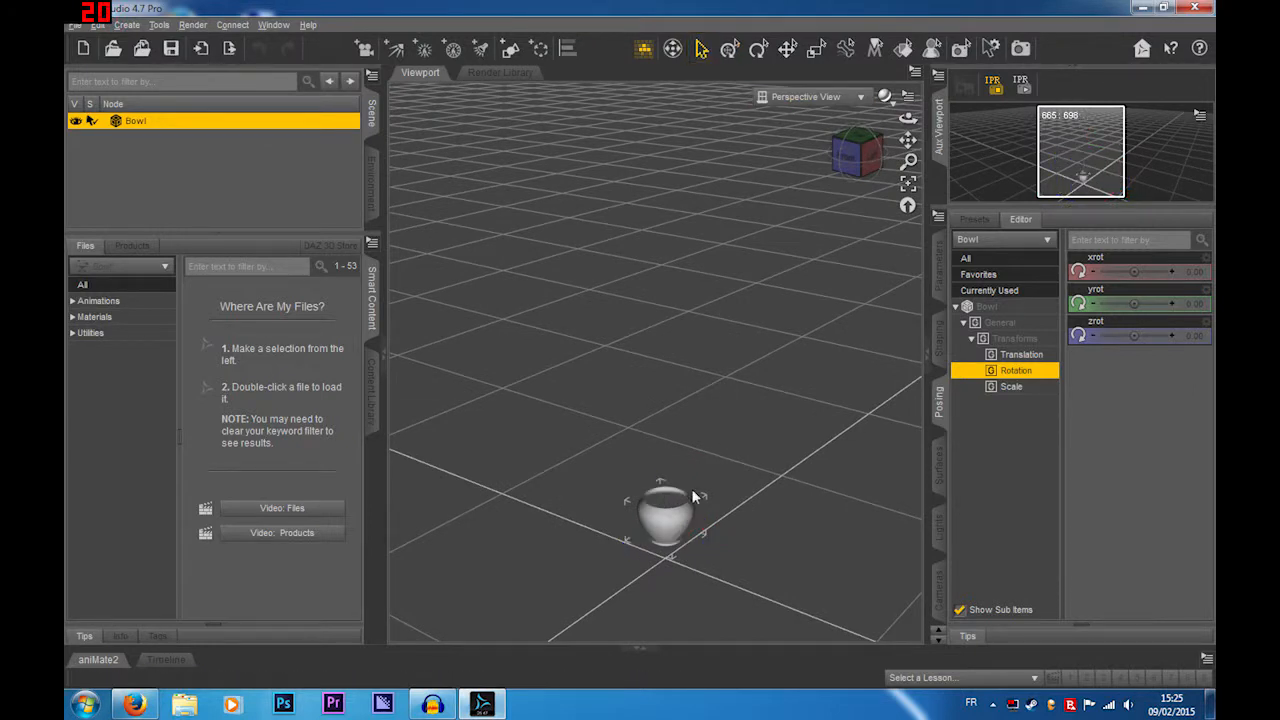
{"action": "left_click", "coordinate": [730, 48]}
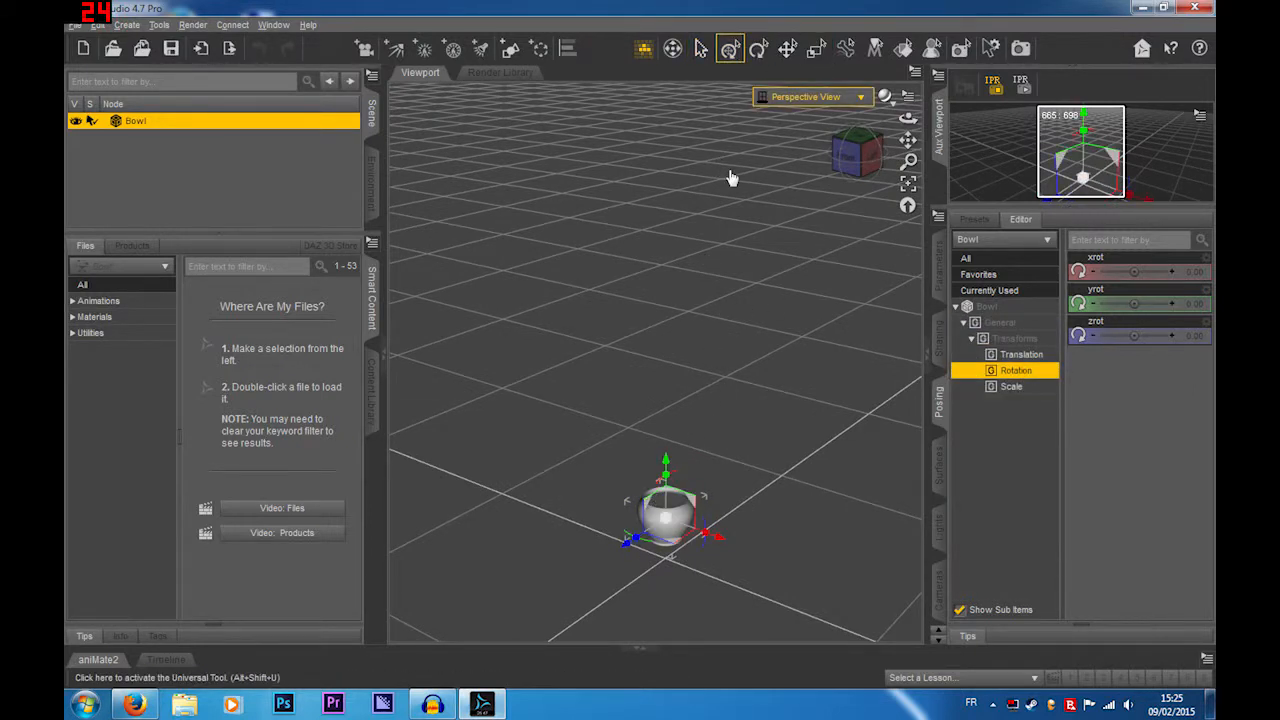
{"action": "left_click_drag", "start_coordinate": [665, 468], "coordinate": [755, 338]}
{"action": "left_click", "coordinate": [758, 48]}
Step: Move the tilted bowl higher in the scene with the Translate tool
{"action": "left_click", "coordinate": [788, 50]}
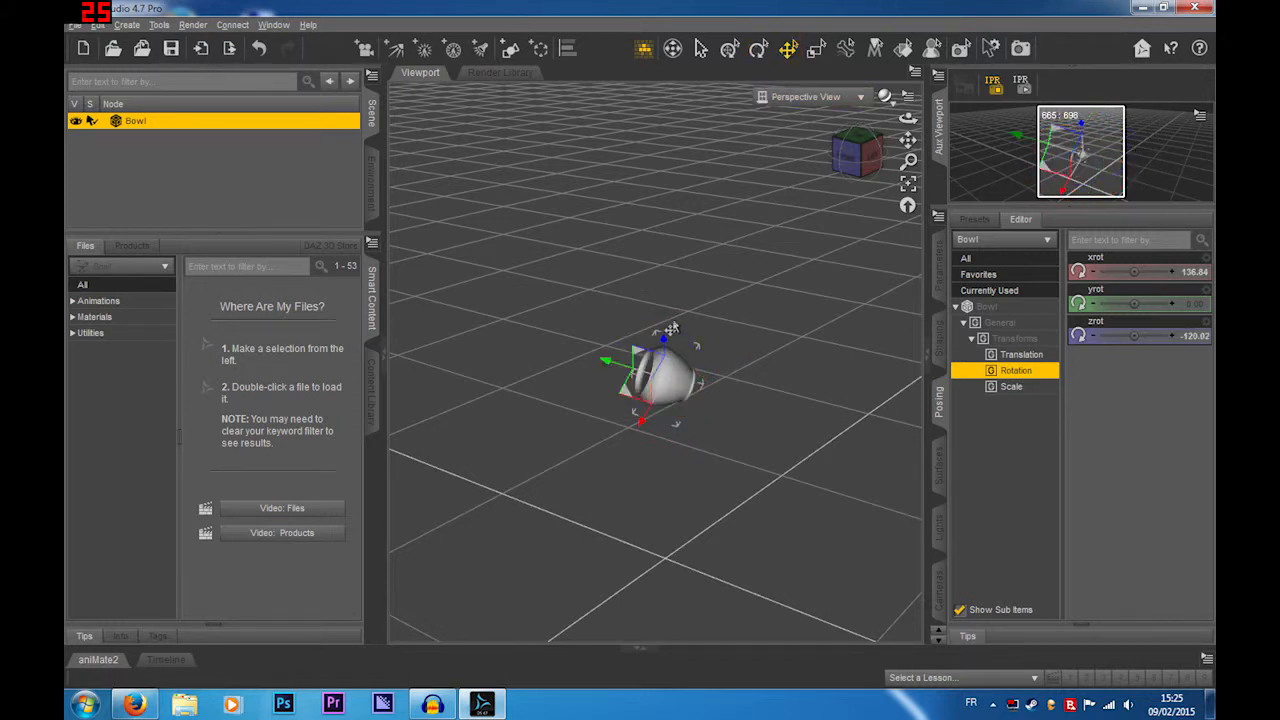
{"action": "left_click_drag", "start_coordinate": [661, 347], "coordinate": [595, 305]}
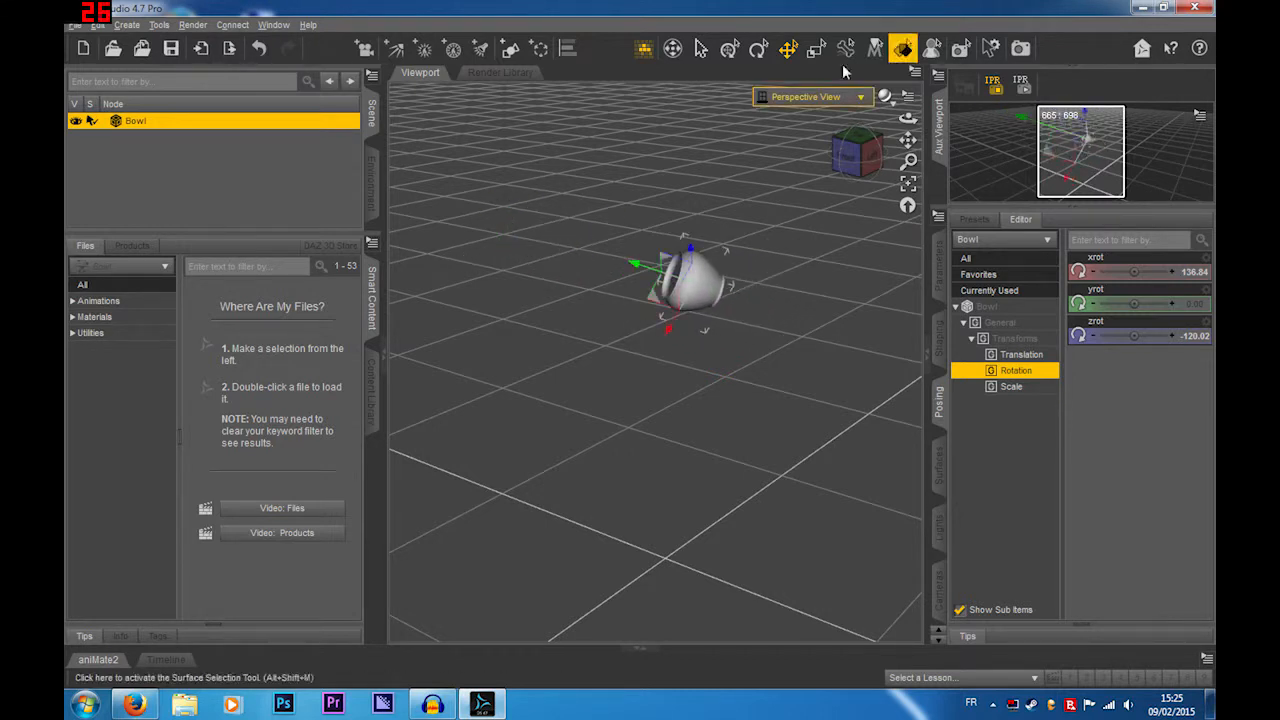
Step: Stretch the bowl into an elongated barrel shape with the Scale tool, adjusting it along its individual axes
{"action": "left_click", "coordinate": [816, 48]}
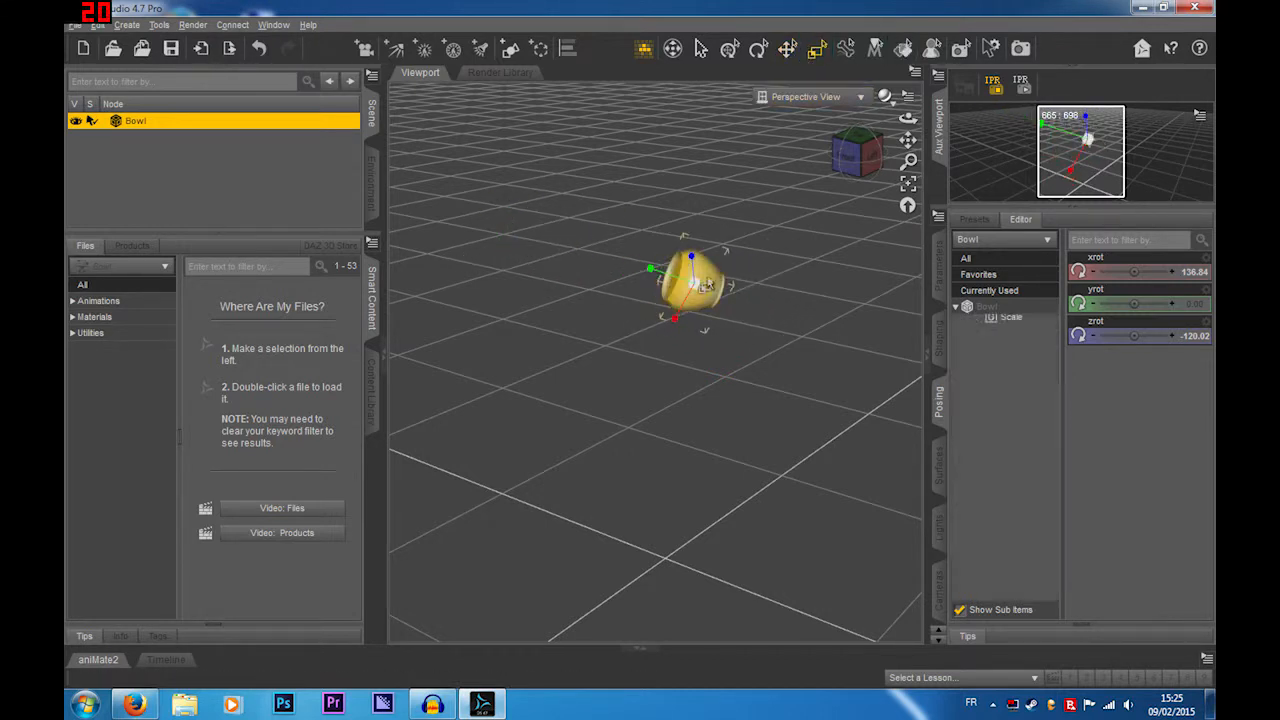
{"action": "left_click_drag", "start_coordinate": [670, 292], "coordinate": [703, 173]}
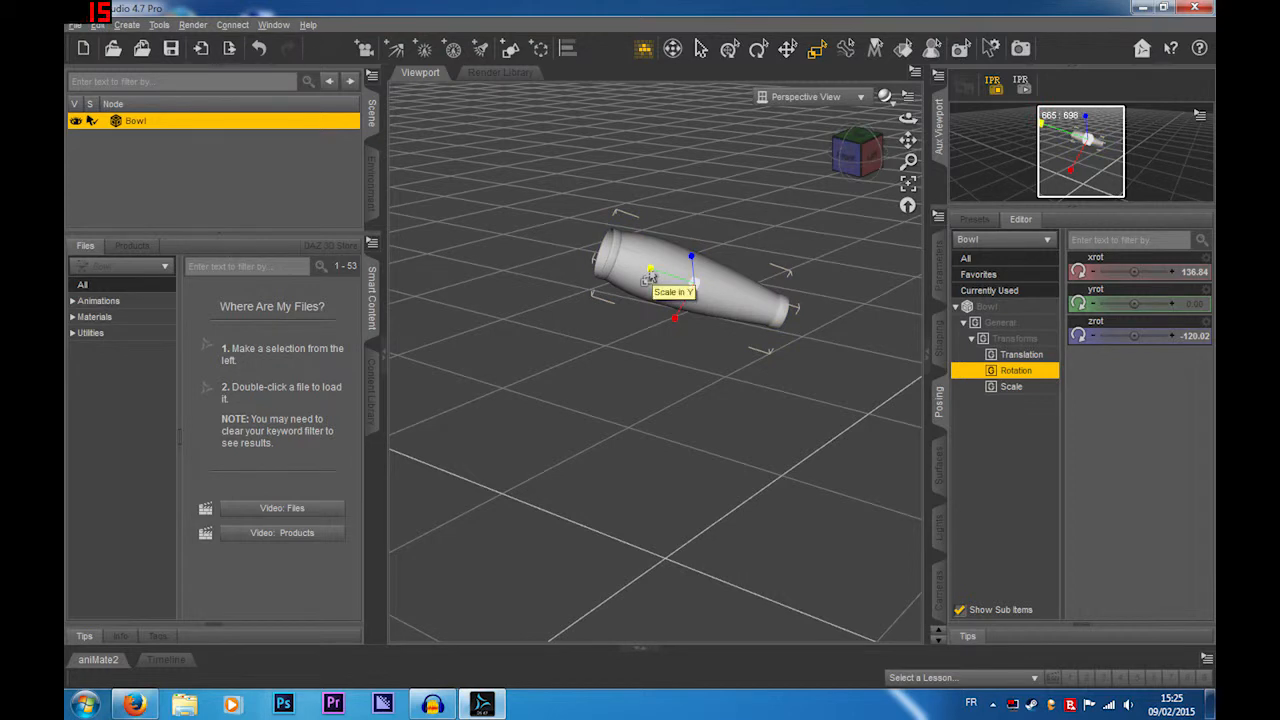
{"action": "left_click_drag", "start_coordinate": [648, 278], "coordinate": [690, 258]}
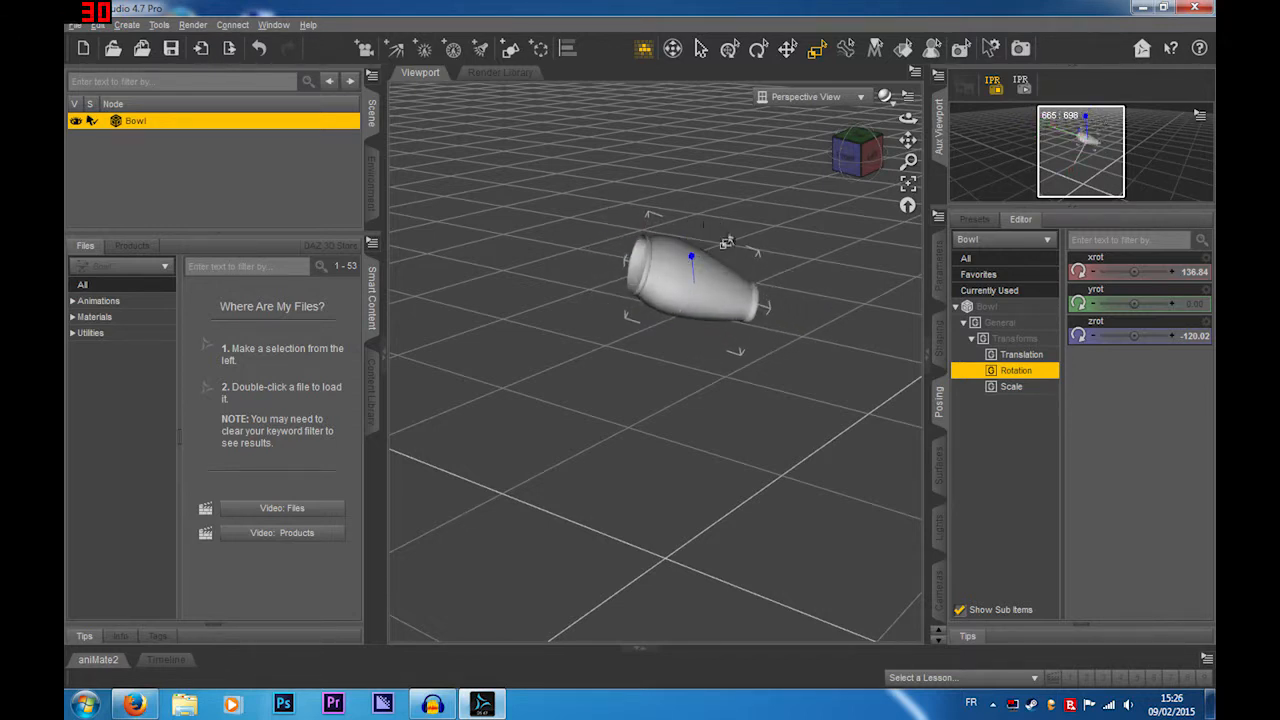
Step: Try the ActivePose tool, then shift the bowl slightly along its Y axis with the Universal tool
{"action": "left_click", "coordinate": [846, 48]}
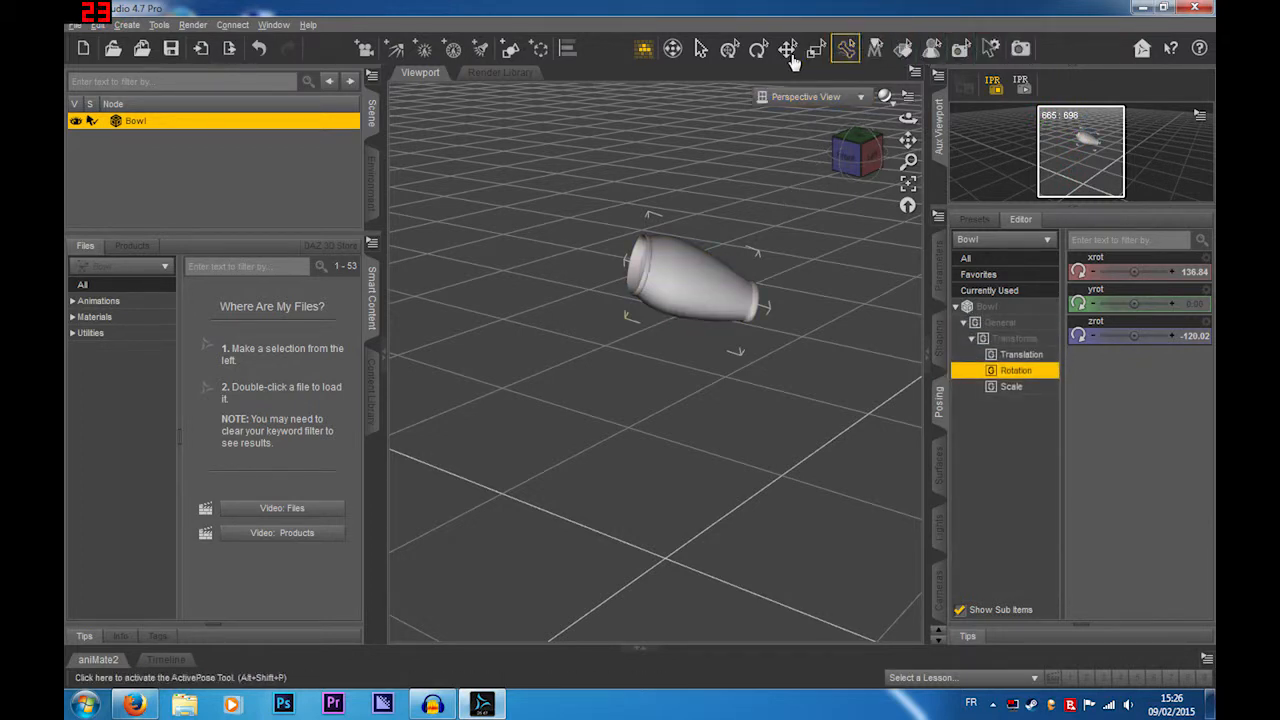
{"action": "left_click", "coordinate": [730, 48]}
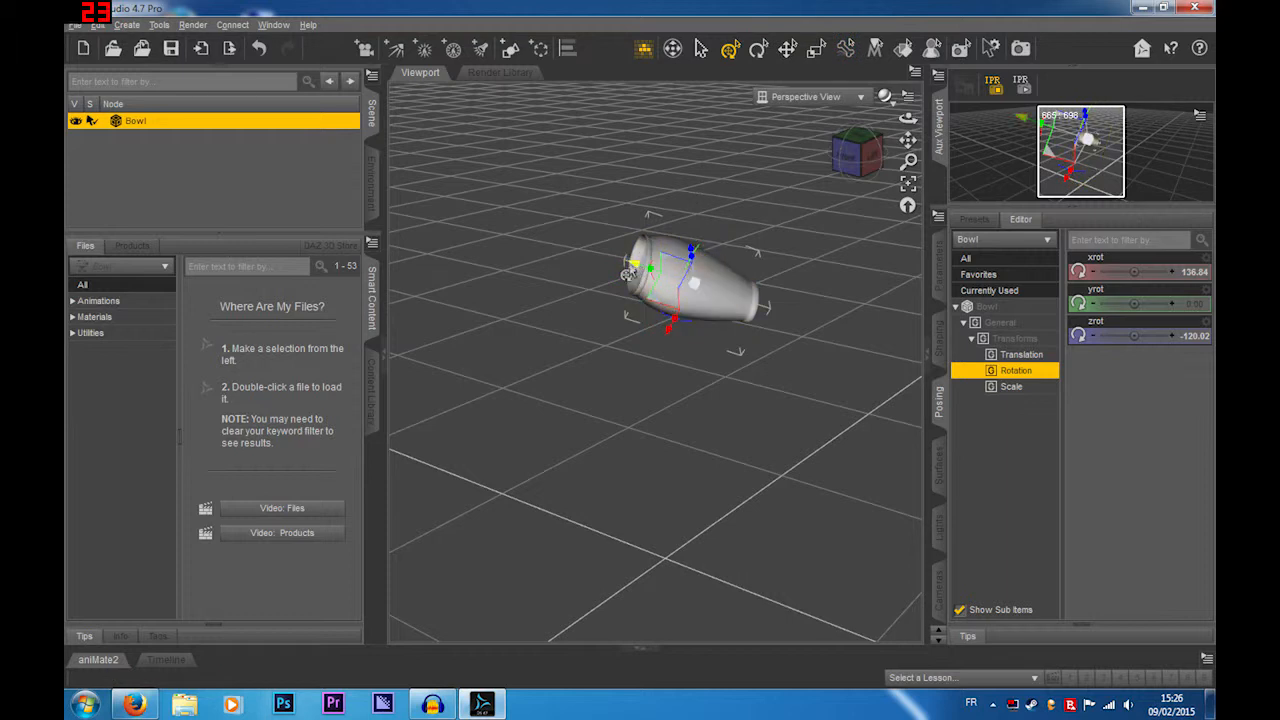
{"action": "left_click_drag", "start_coordinate": [628, 274], "coordinate": [664, 287]}
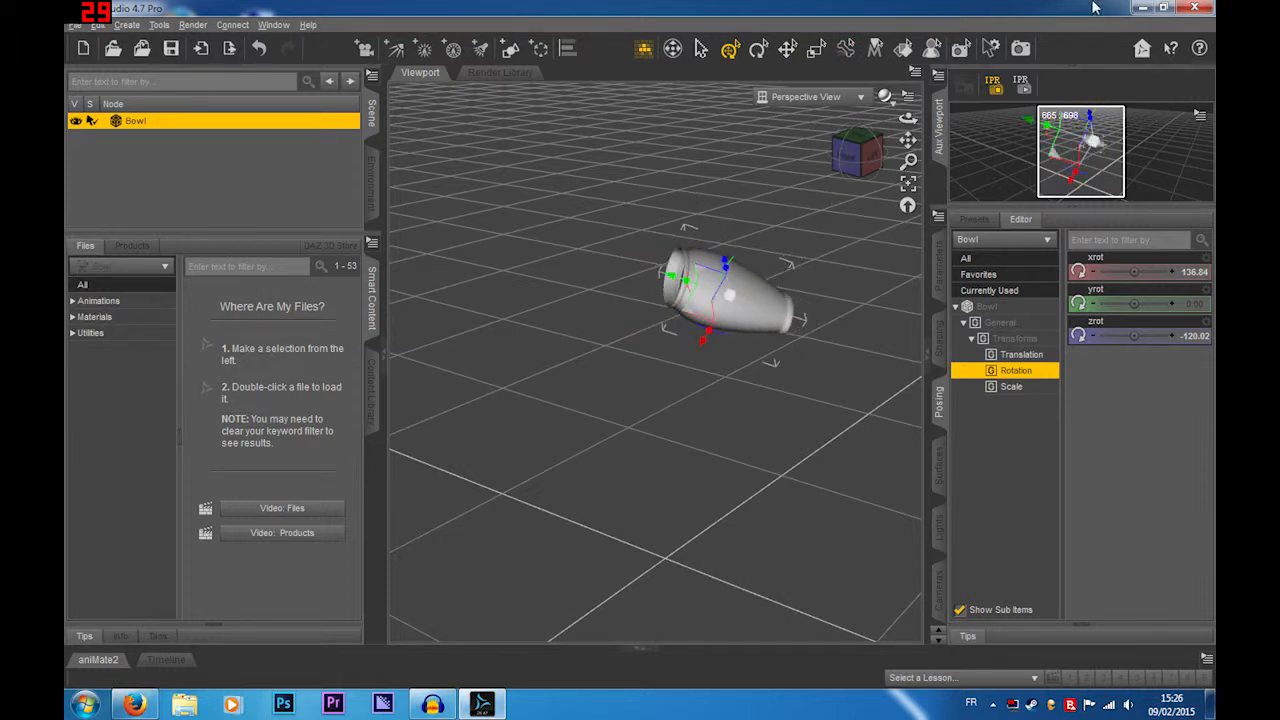
Step: Review the Universal tool's translate, rotate, scale and snapping settings, then close them
{"action": "left_click", "coordinate": [962, 52]}
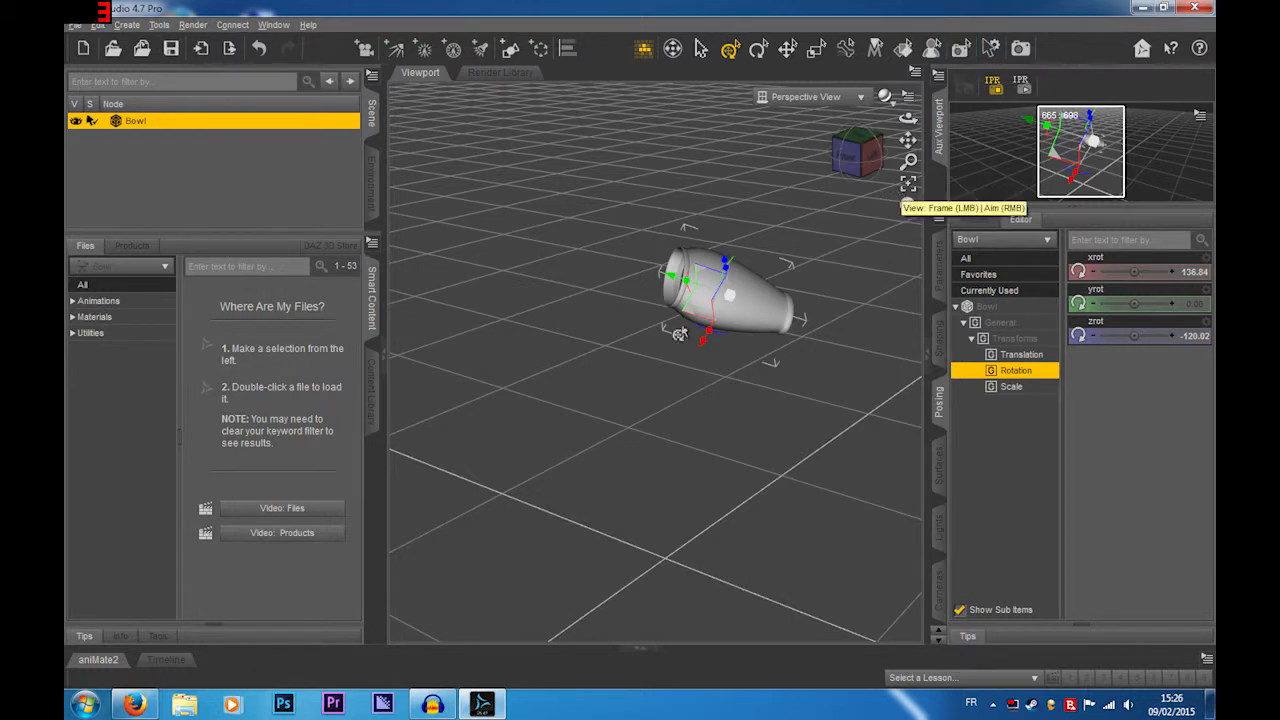
{"action": "double_click", "coordinate": [990, 48]}
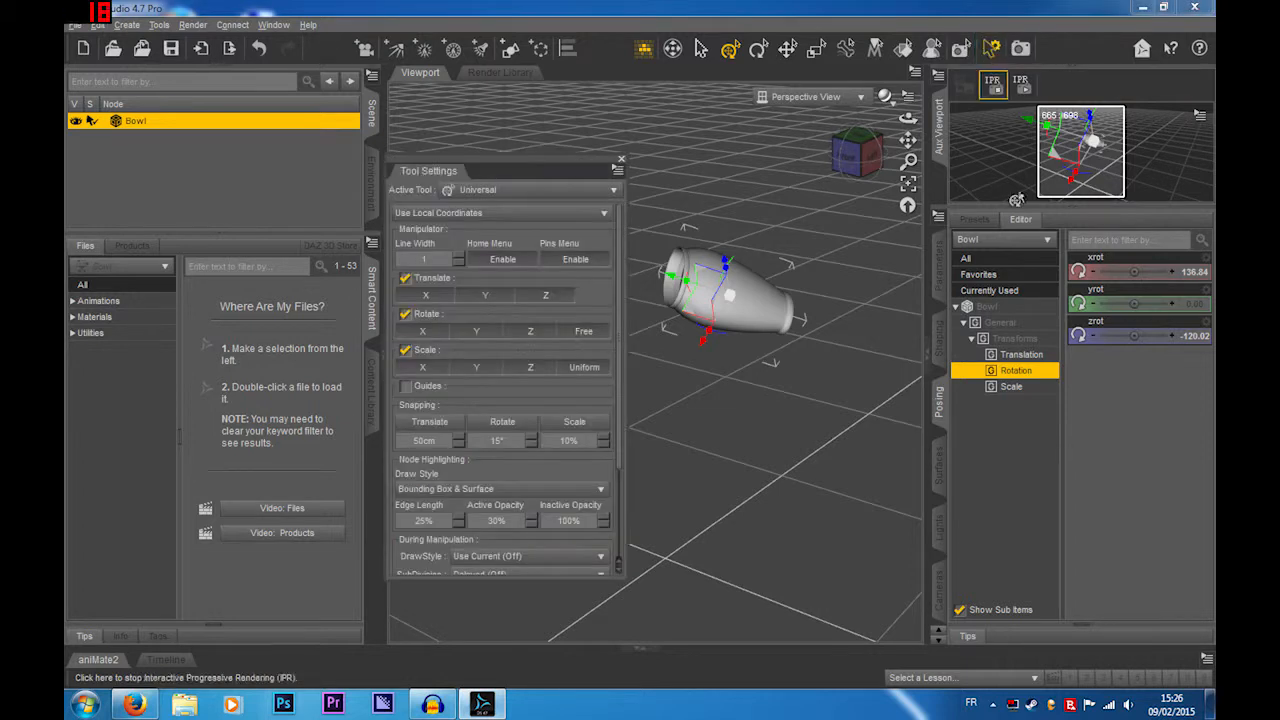
{"action": "left_click", "coordinate": [620, 164]}
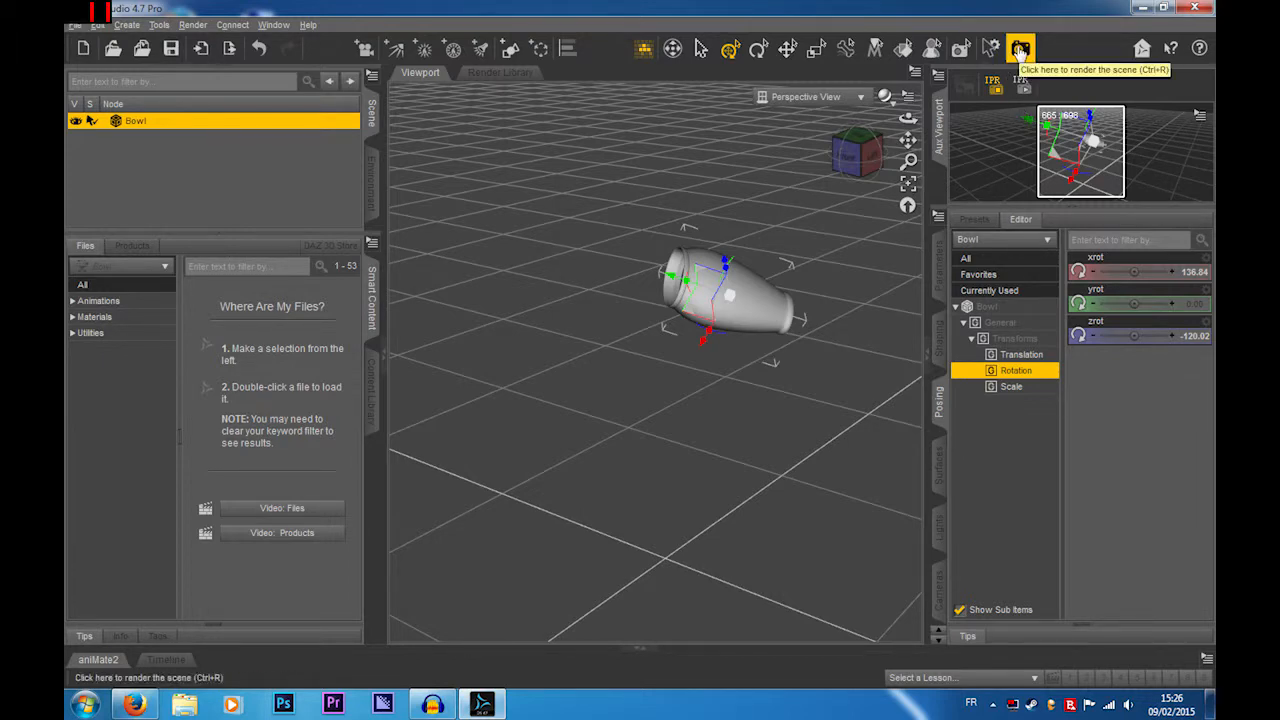
Step: Render the scene with the bowl and dismiss the rendered image without saving it
{"action": "left_click", "coordinate": [1020, 48]}
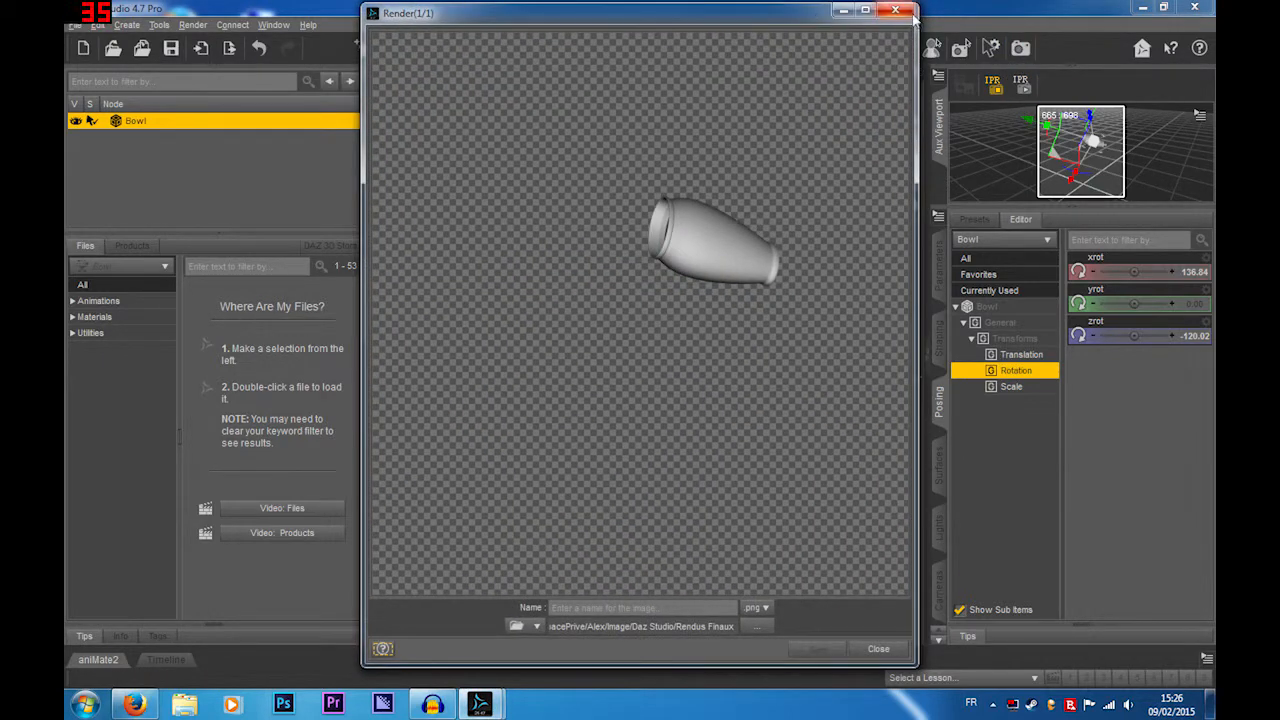
{"action": "left_click", "coordinate": [908, 12]}
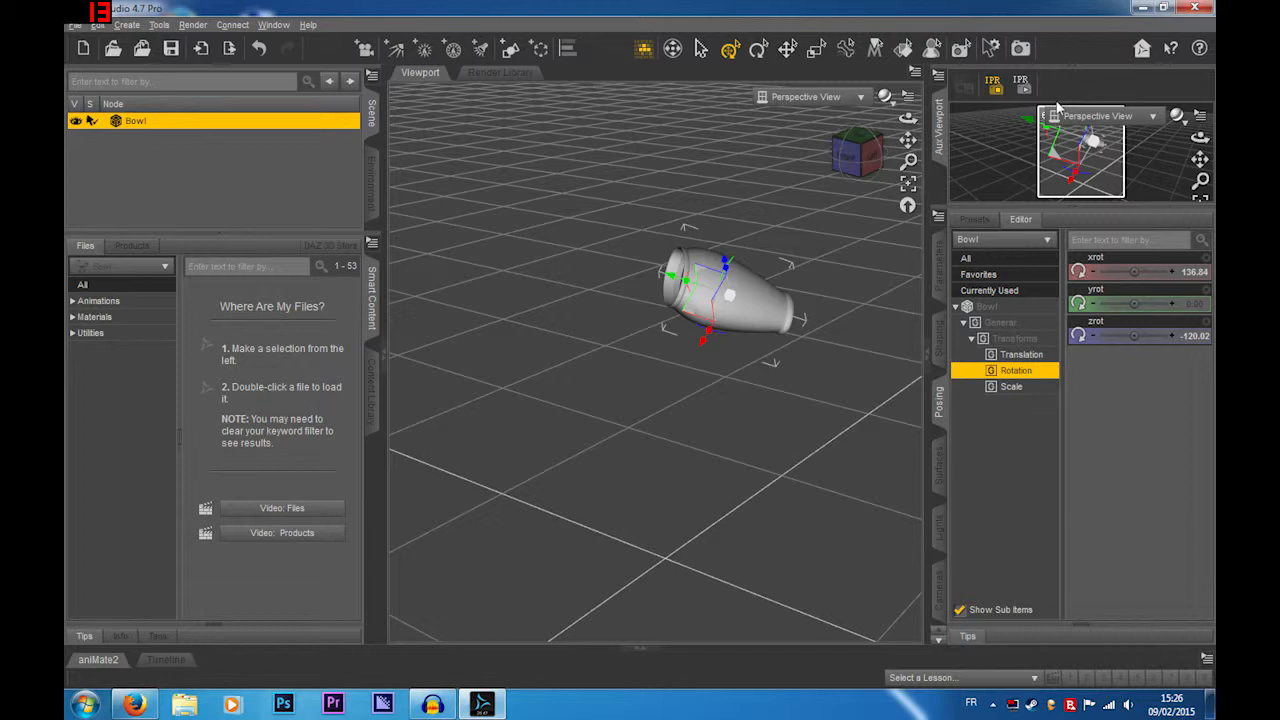
Step: Turn on Interactive Progressive Rendering in the auxiliary viewport and inspect the bowl from several angles and distances
{"action": "left_click", "coordinate": [1025, 88]}
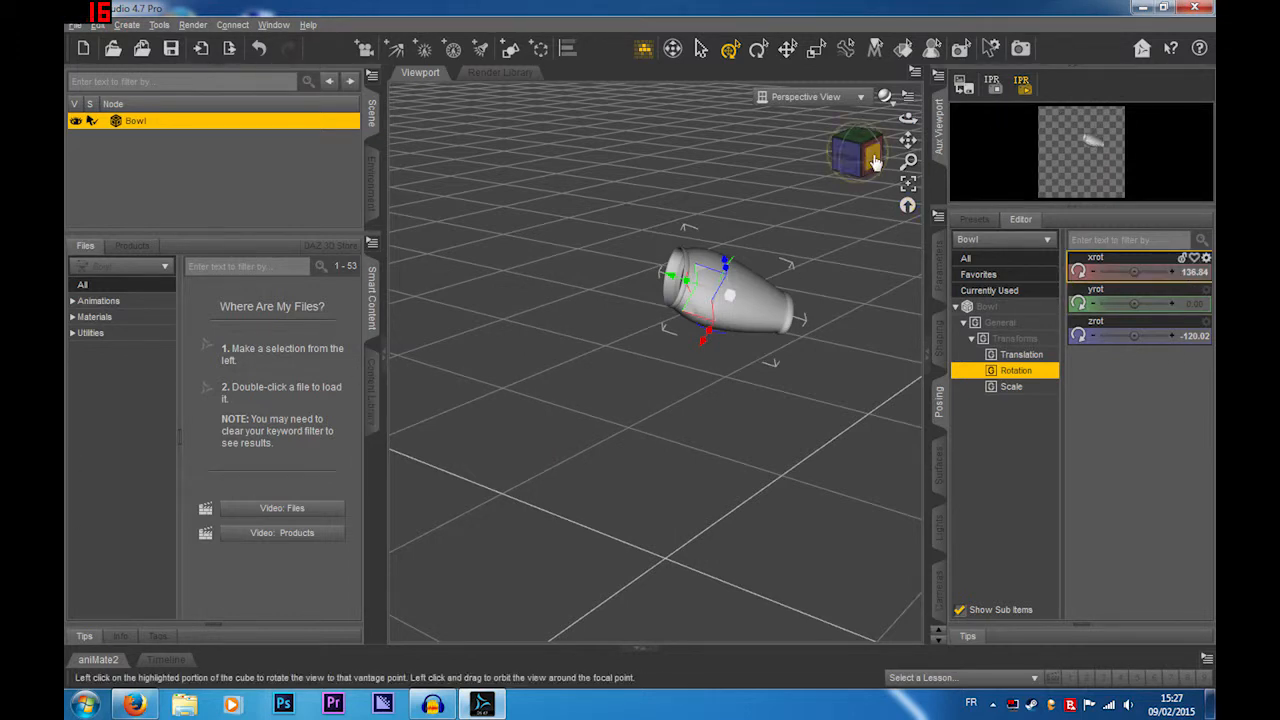
{"action": "left_click_drag", "start_coordinate": [853, 163], "coordinate": [868, 272]}
{"action": "left_click_drag", "start_coordinate": [908, 140], "coordinate": [915, 210]}
{"action": "scroll", "coordinate": [740, 330], "scroll_direction": "up", "scroll_amount": 10}
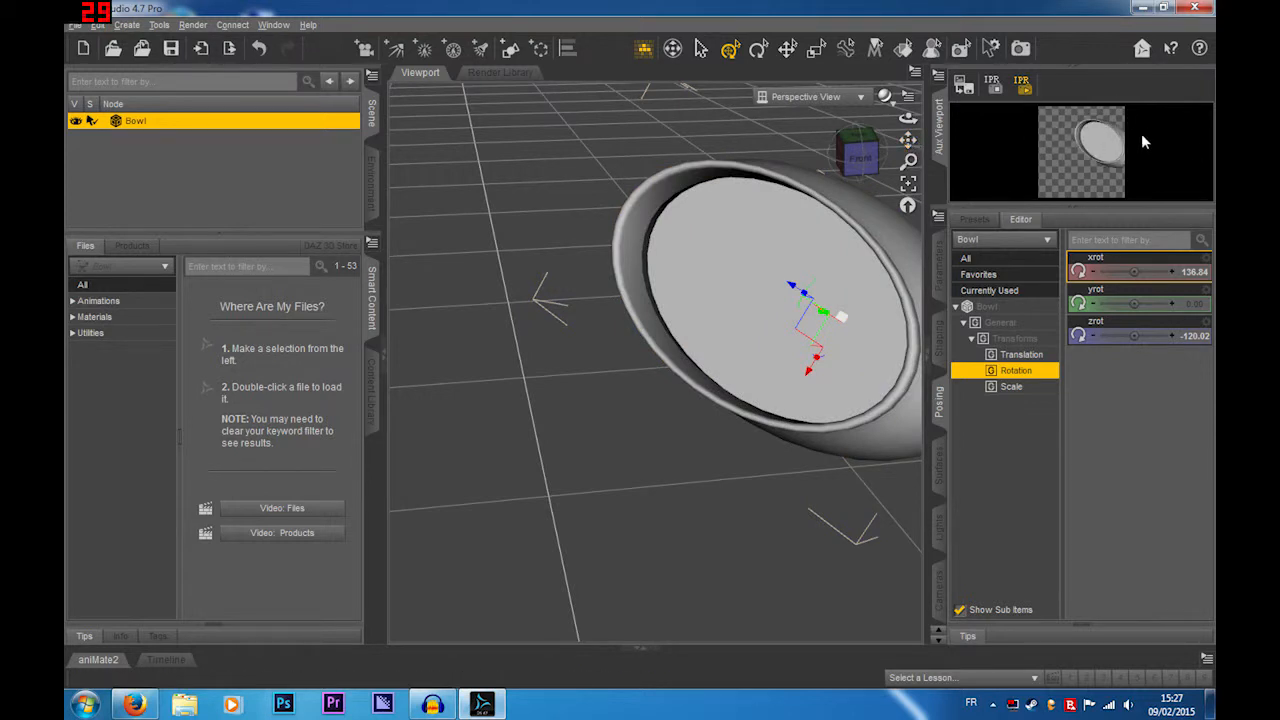
{"action": "left_click_drag", "start_coordinate": [908, 140], "coordinate": [664, 171]}
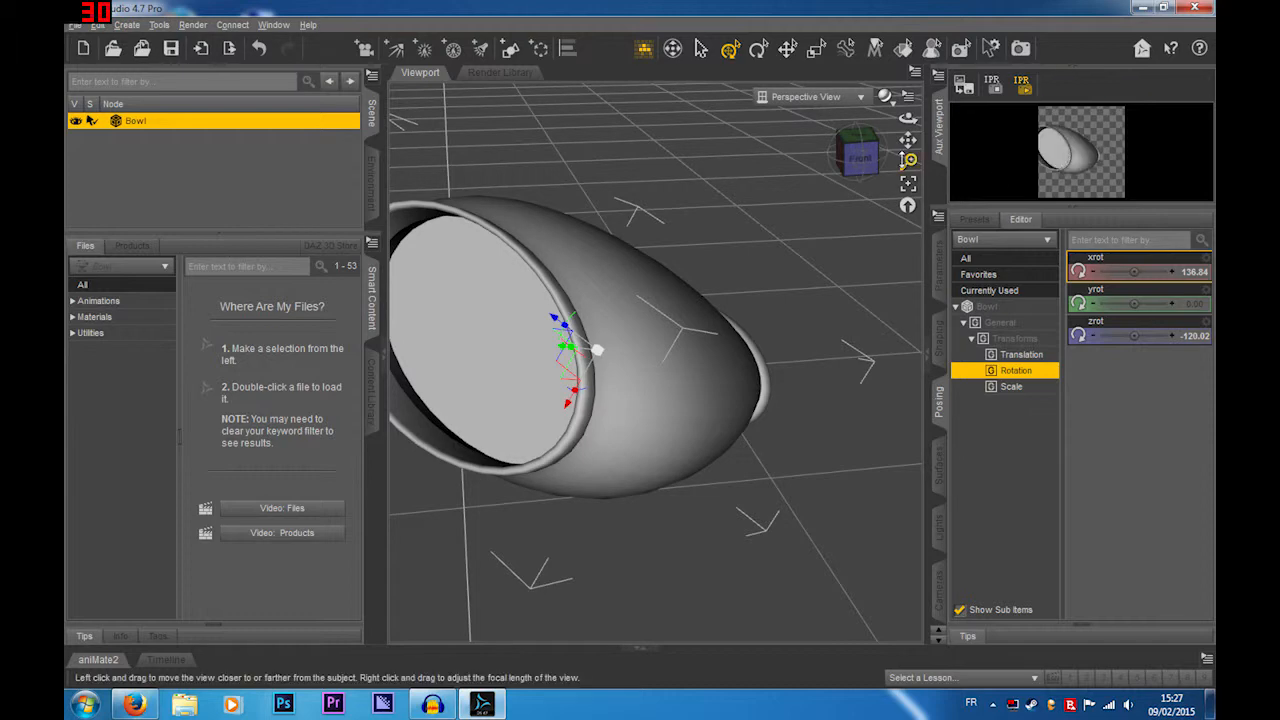
{"action": "left_click", "coordinate": [860, 157]}
{"action": "scroll", "coordinate": [748, 251], "scroll_direction": "down", "scroll_amount": 3}
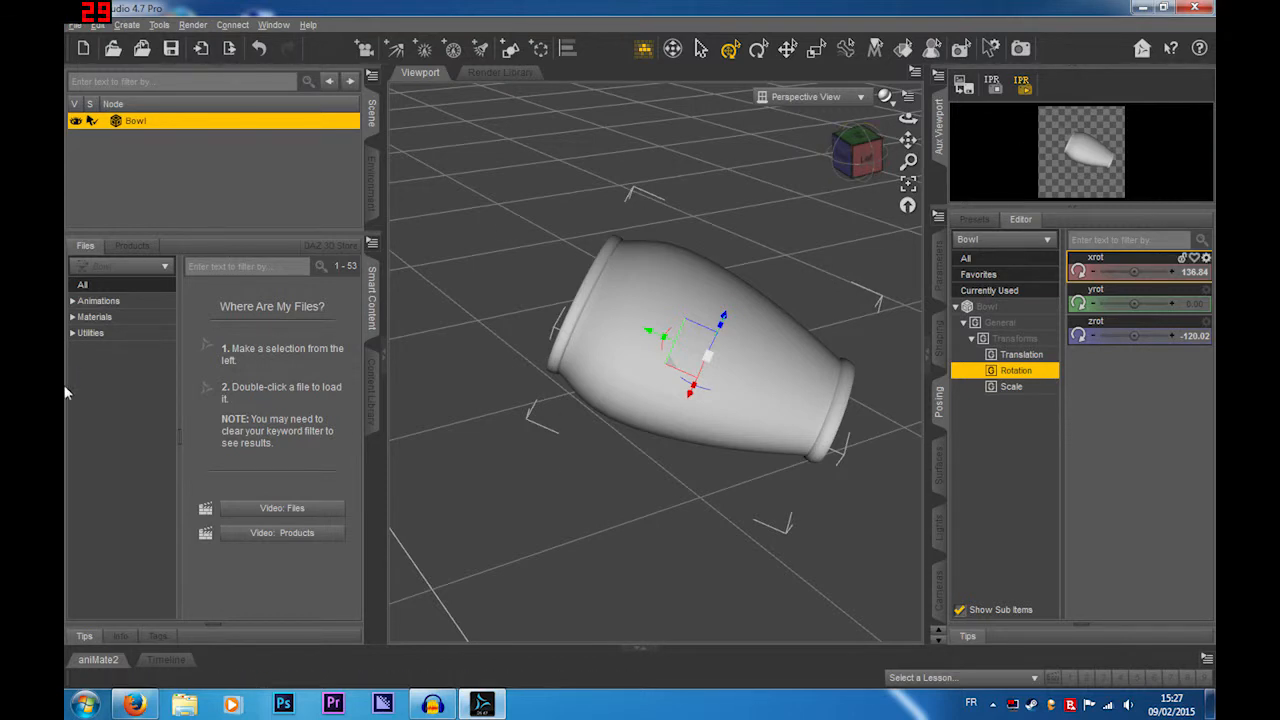
Step: Glance at the Content Library, clear the scene selection and return to the Smart Content categories
{"action": "left_click", "coordinate": [372, 390]}
{"action": "right_click", "coordinate": [550, 213]}
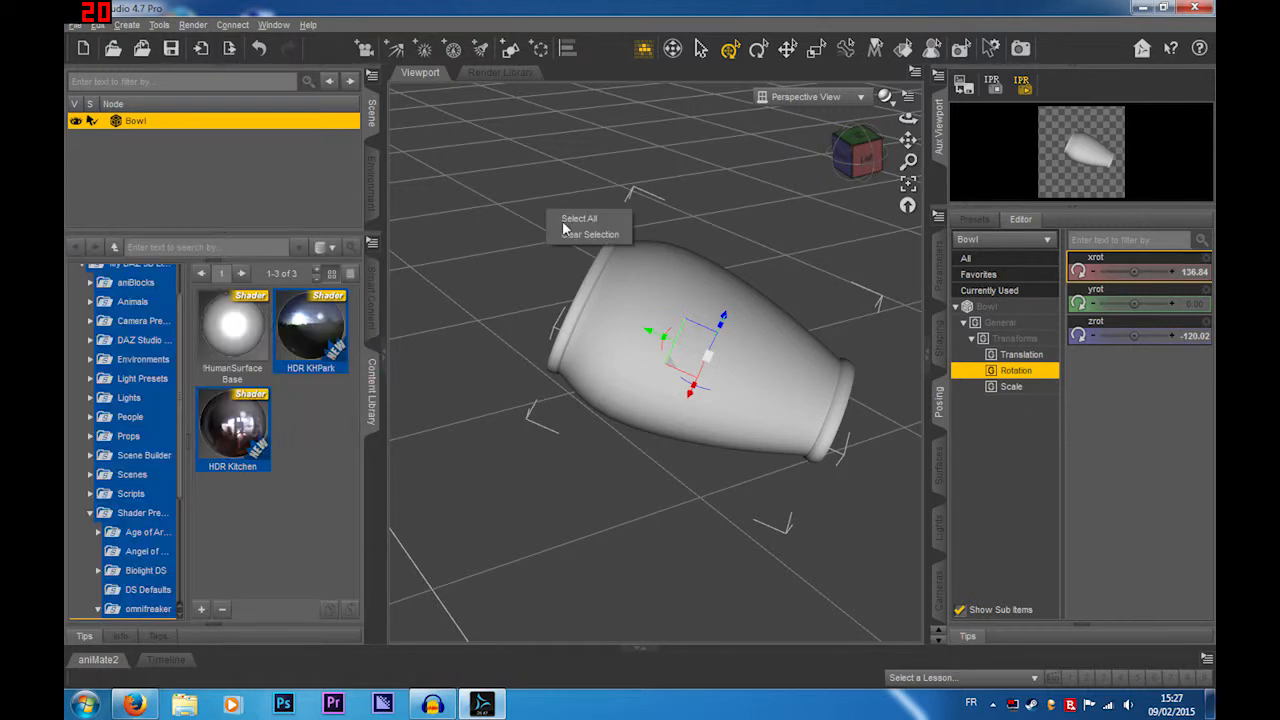
{"action": "left_click", "coordinate": [590, 234]}
{"action": "left_click", "coordinate": [372, 295]}
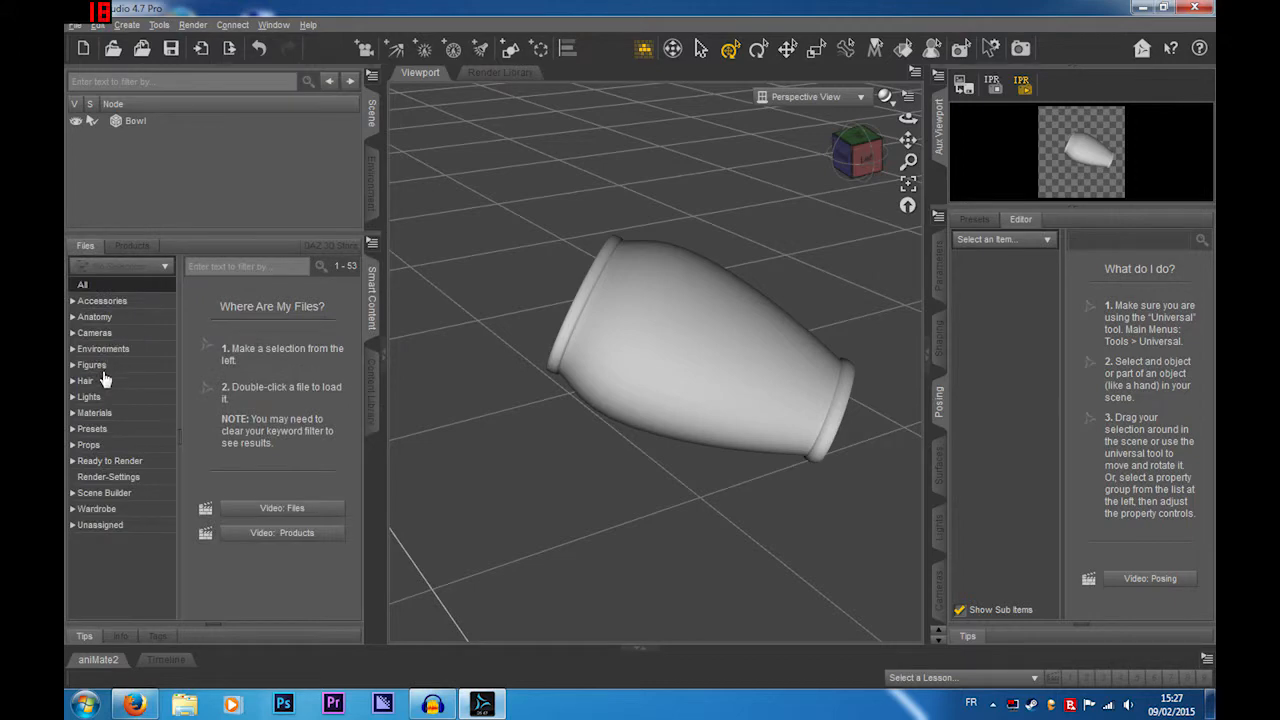
Step: Load the LIGHTS - Barefoot Dancer light set from the Lights category into the scene
{"action": "left_click", "coordinate": [105, 400]}
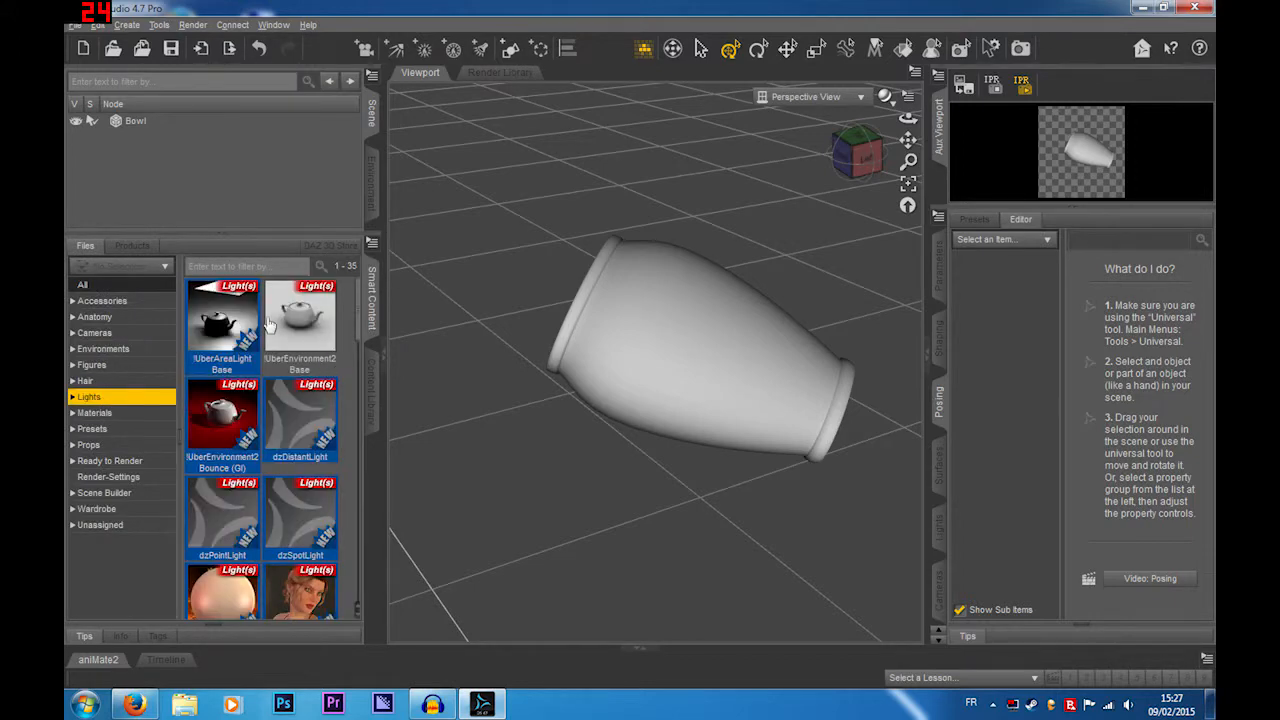
{"action": "scroll", "coordinate": [268, 325], "scroll_direction": "down", "scroll_amount": 5}
{"action": "left_click", "coordinate": [295, 346]}
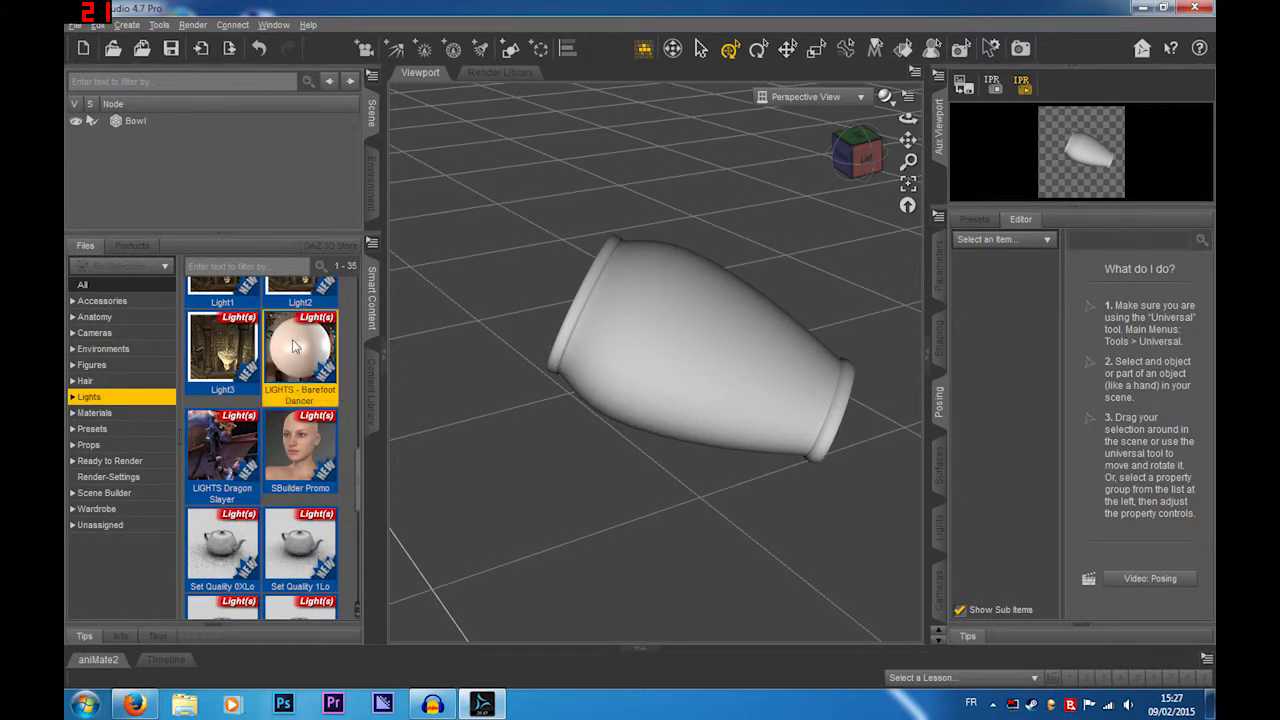
{"action": "double_click", "coordinate": [295, 346]}
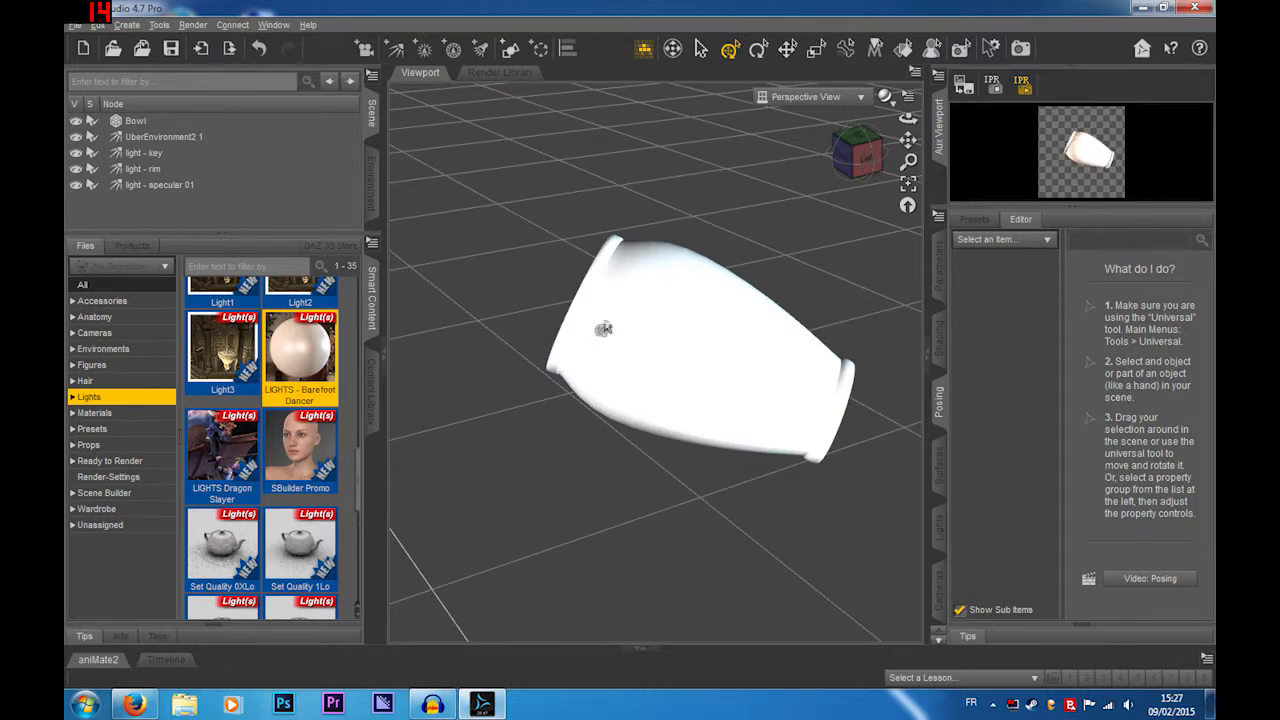
Step: Orbit around the lit bowl to examine its lighting in the viewport and the progressive render preview
{"action": "left_click", "coordinate": [860, 175]}
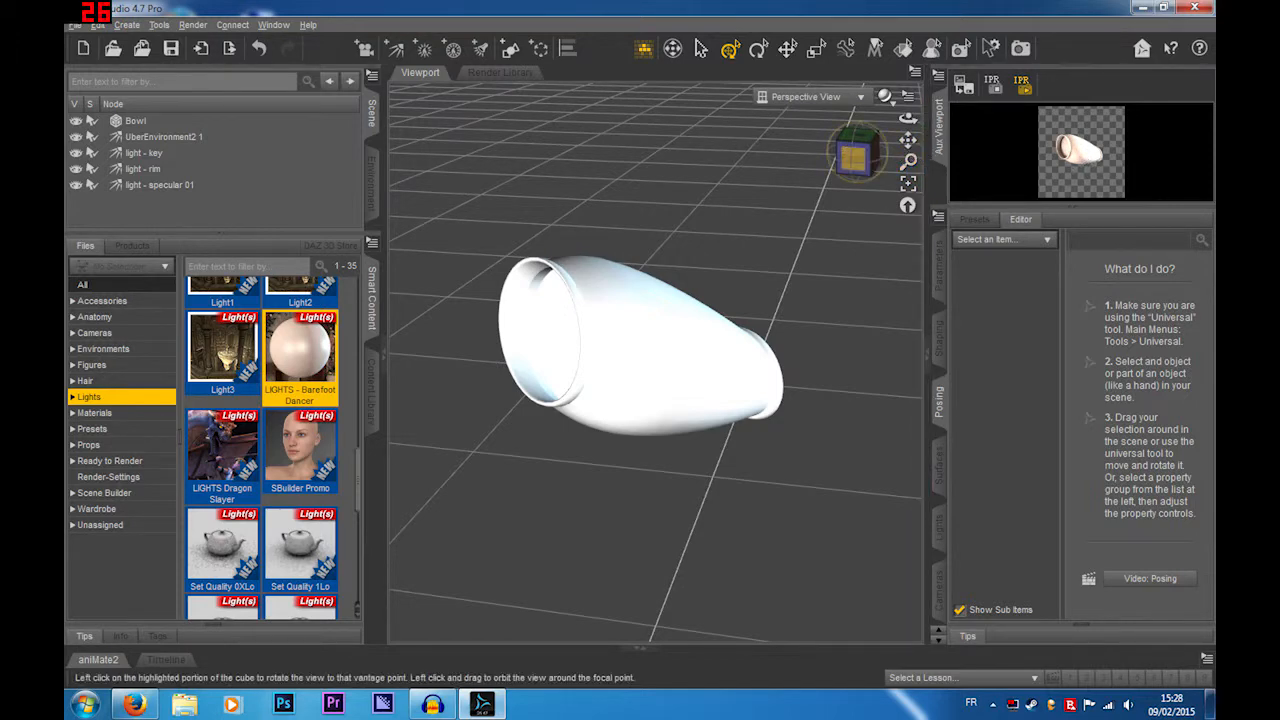
{"action": "left_click_drag", "start_coordinate": [853, 157], "coordinate": [815, 253]}
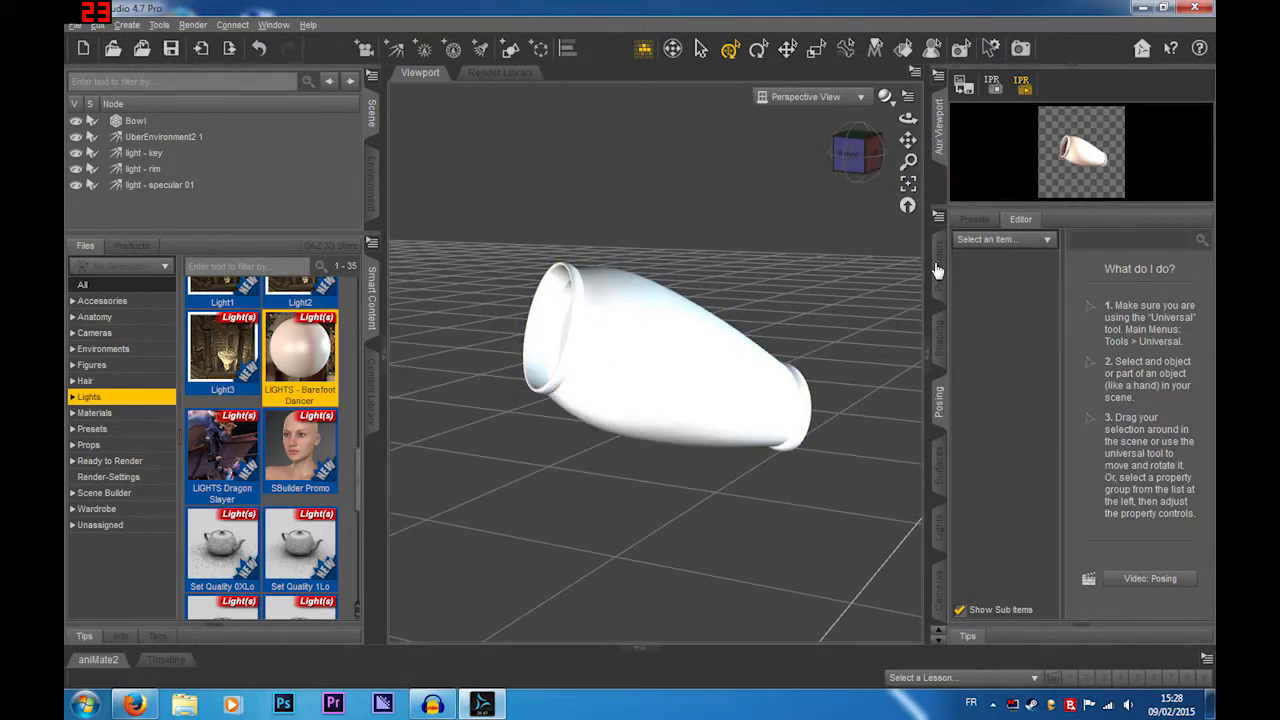
{"action": "left_click", "coordinate": [860, 152]}
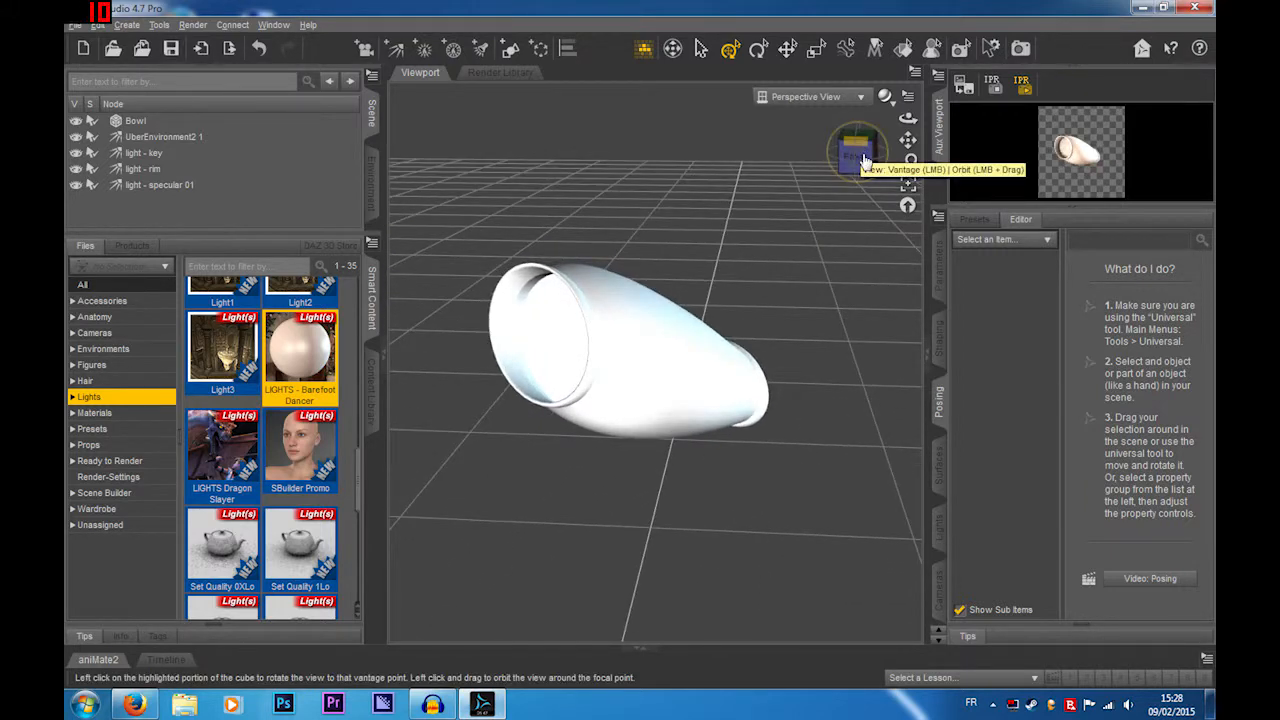
{"action": "left_click", "coordinate": [864, 159]}
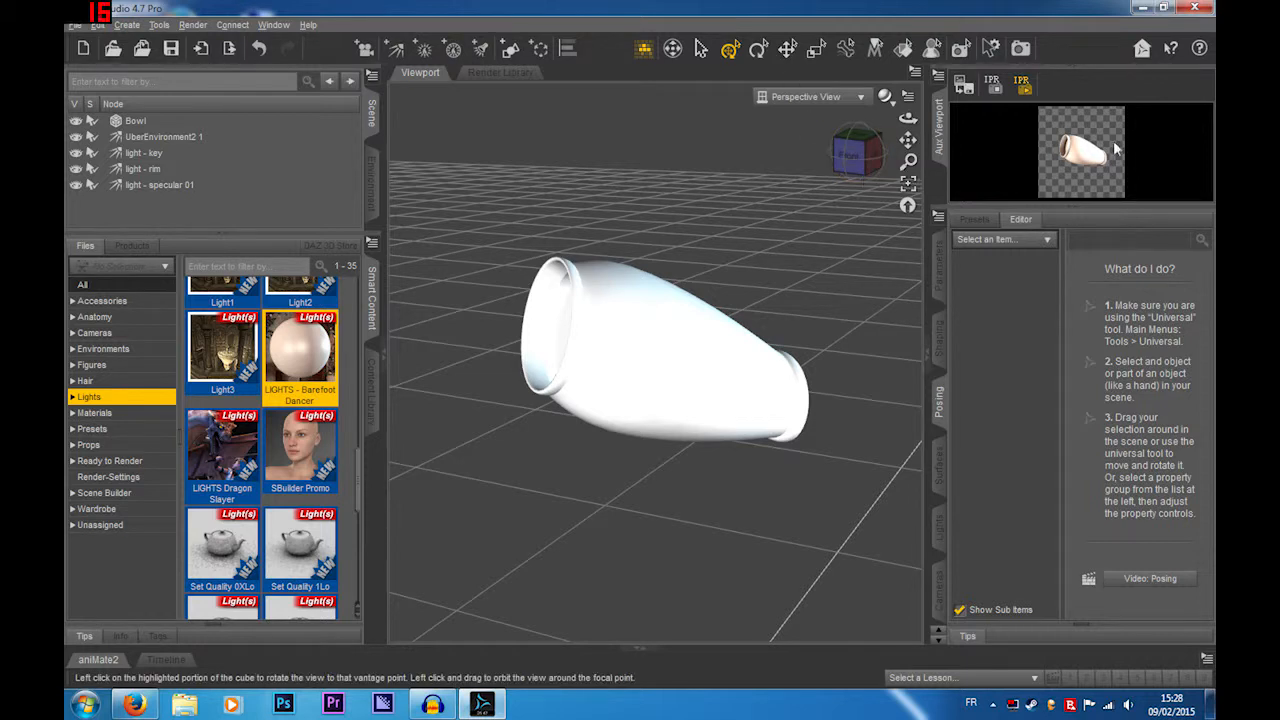
Step: Stop Interactive Progressive Rendering in the auxiliary viewport and orbit around the bowl in the main viewport
{"action": "left_click", "coordinate": [993, 88]}
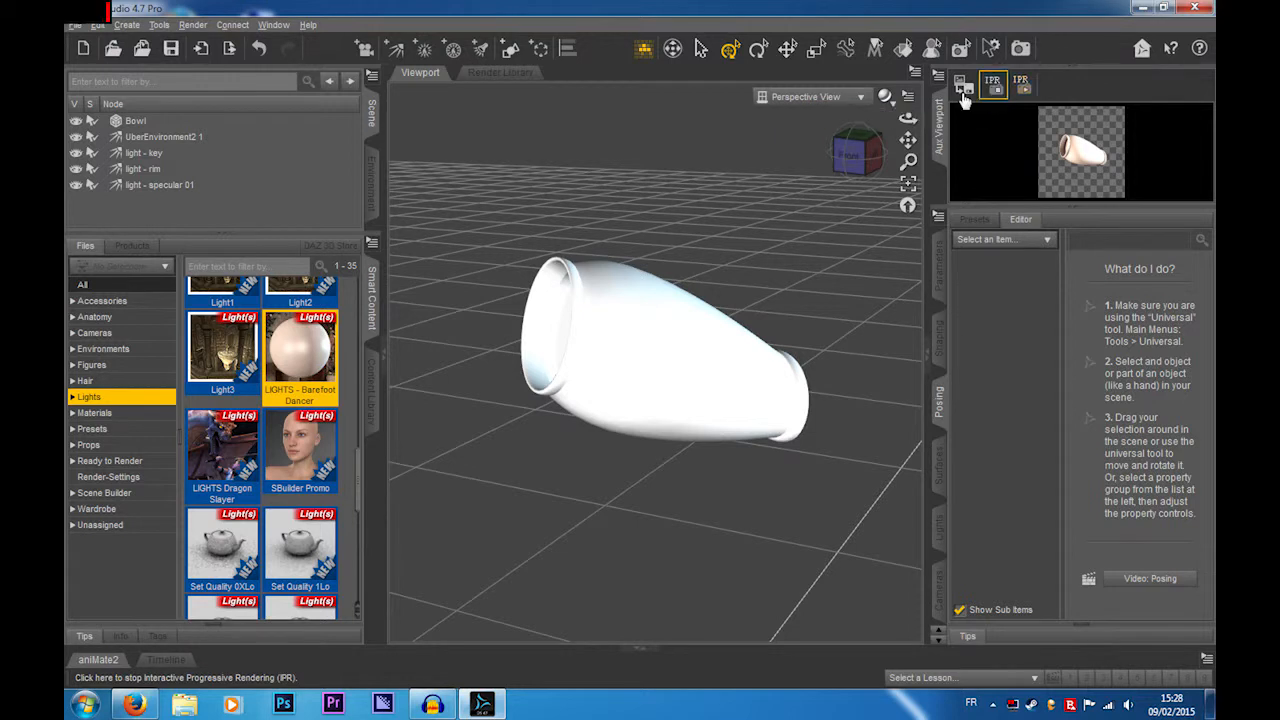
{"action": "left_click", "coordinate": [848, 152]}
{"action": "left_click", "coordinate": [843, 160]}
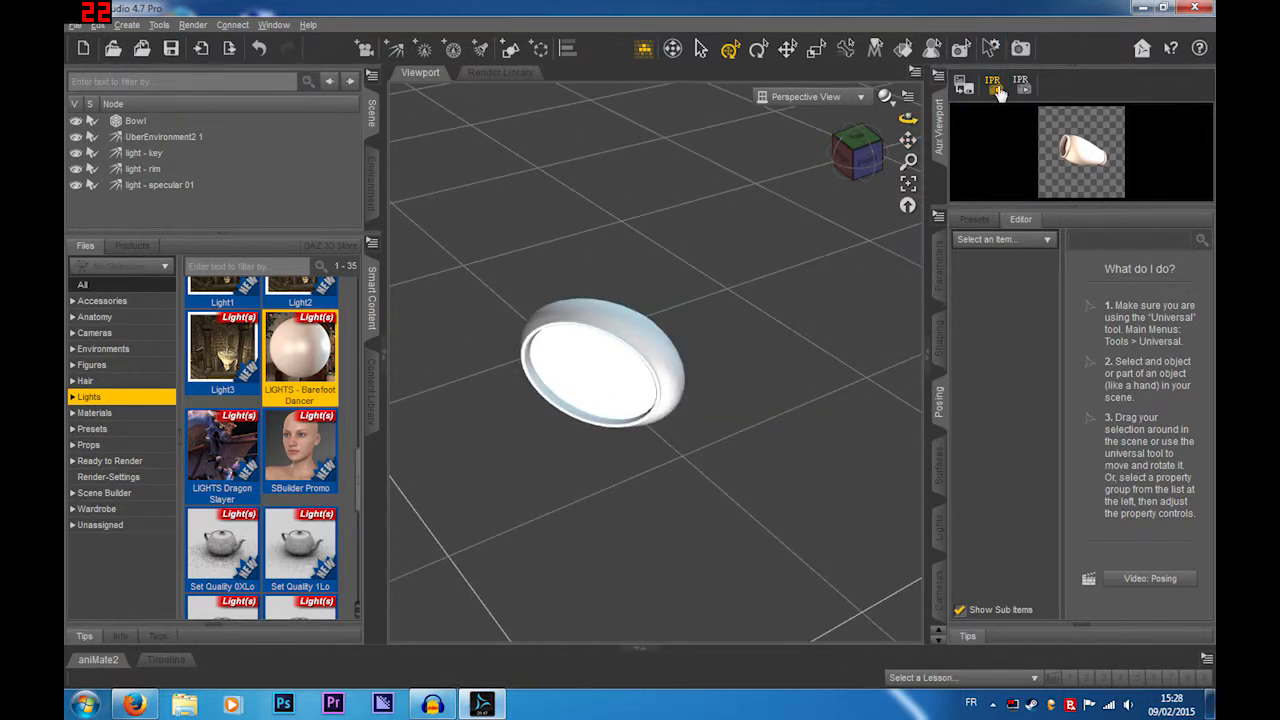
{"action": "left_click", "coordinate": [874, 166]}
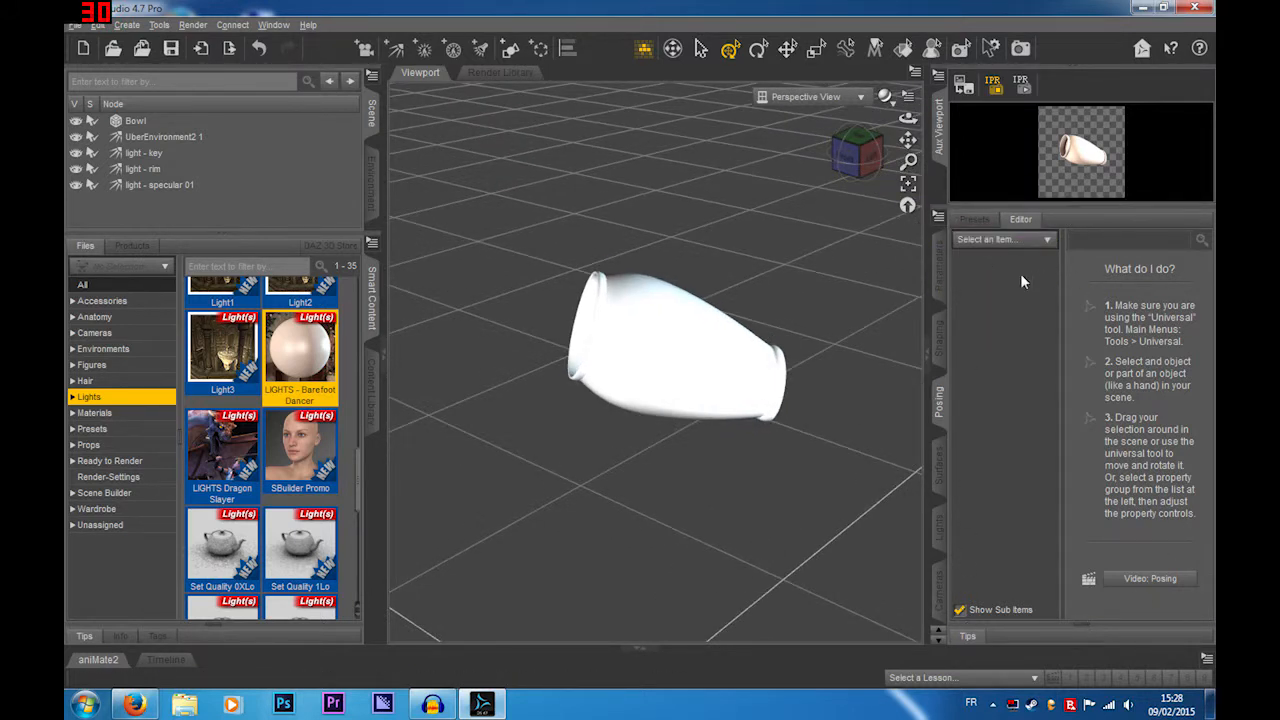
Step: Look through the Posing presets, including the Lights presets under Materials, and return to the posing editor
{"action": "left_click", "coordinate": [985, 219]}
{"action": "left_click", "coordinate": [1018, 220]}
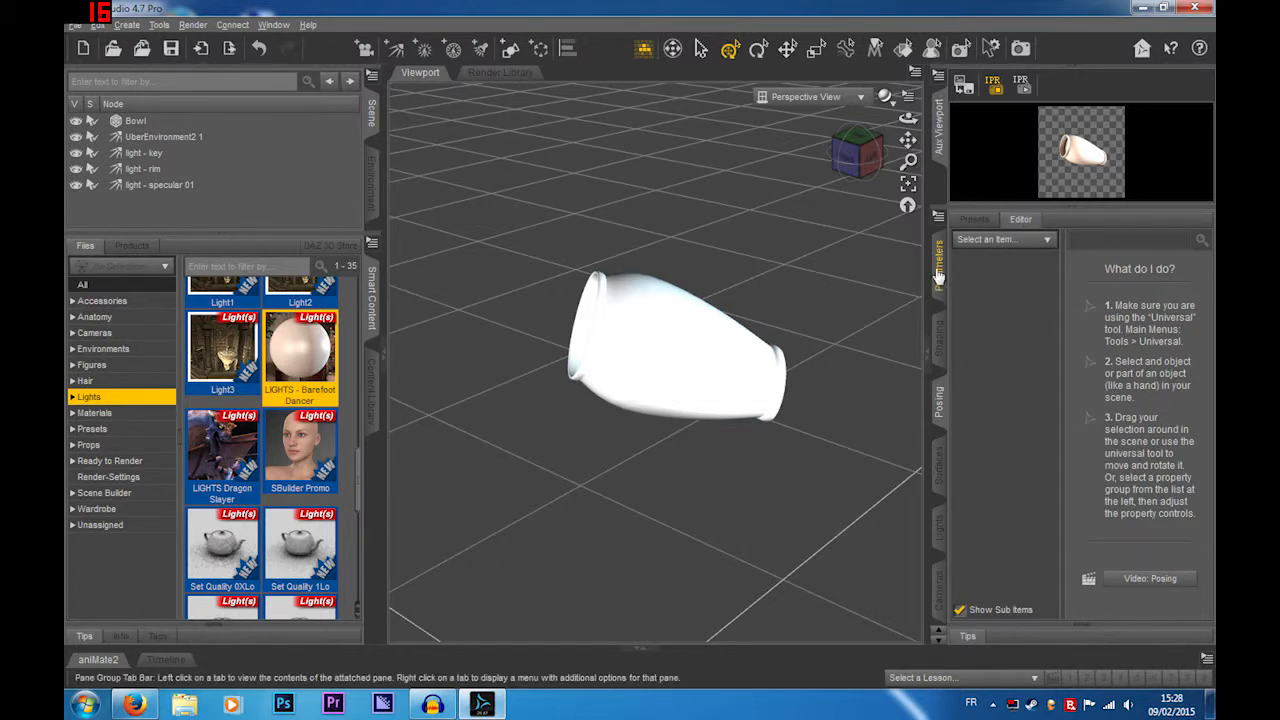
{"action": "left_click", "coordinate": [970, 220]}
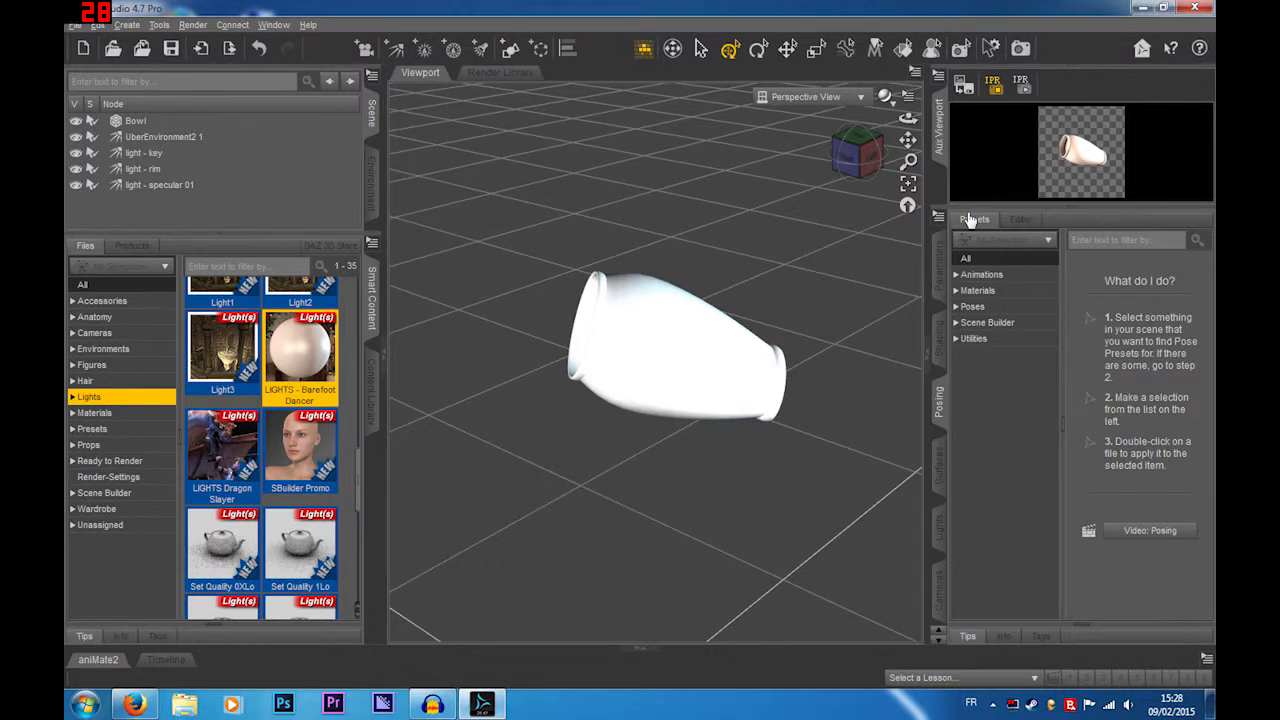
{"action": "left_click", "coordinate": [955, 291]}
{"action": "left_click", "coordinate": [972, 306]}
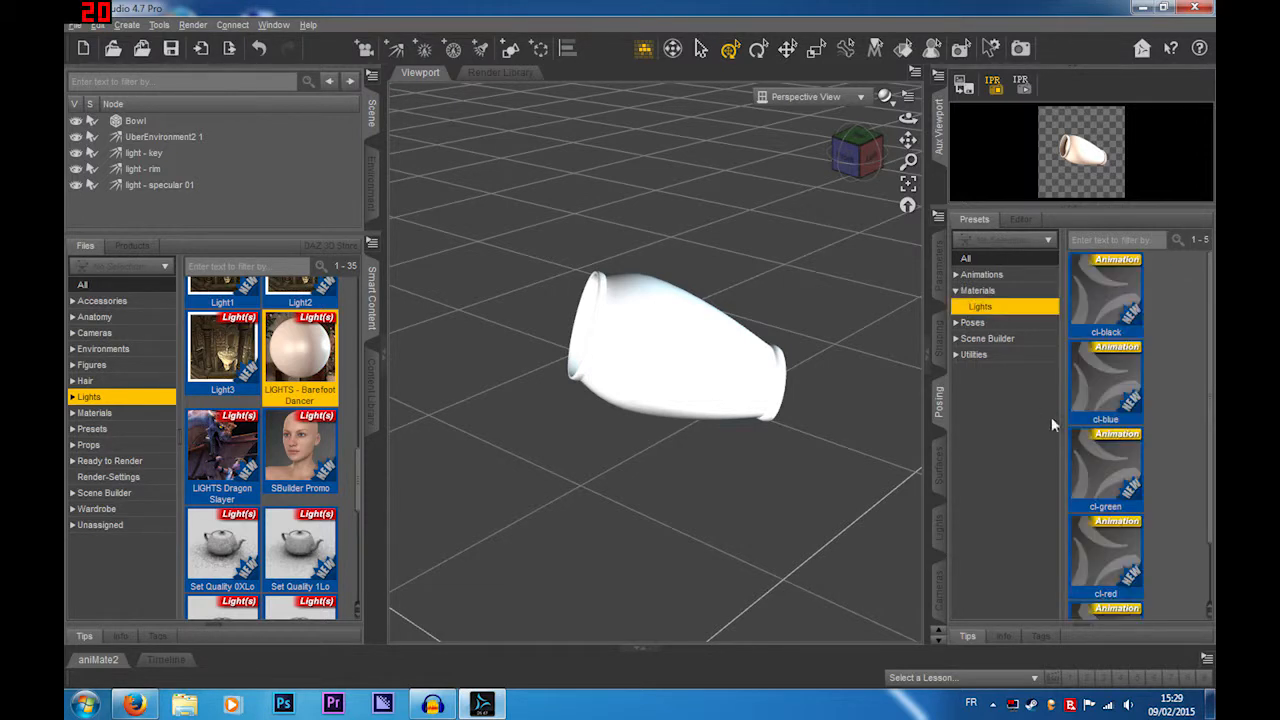
{"action": "scroll", "coordinate": [1106, 410], "scroll_direction": "down", "scroll_amount": 1}
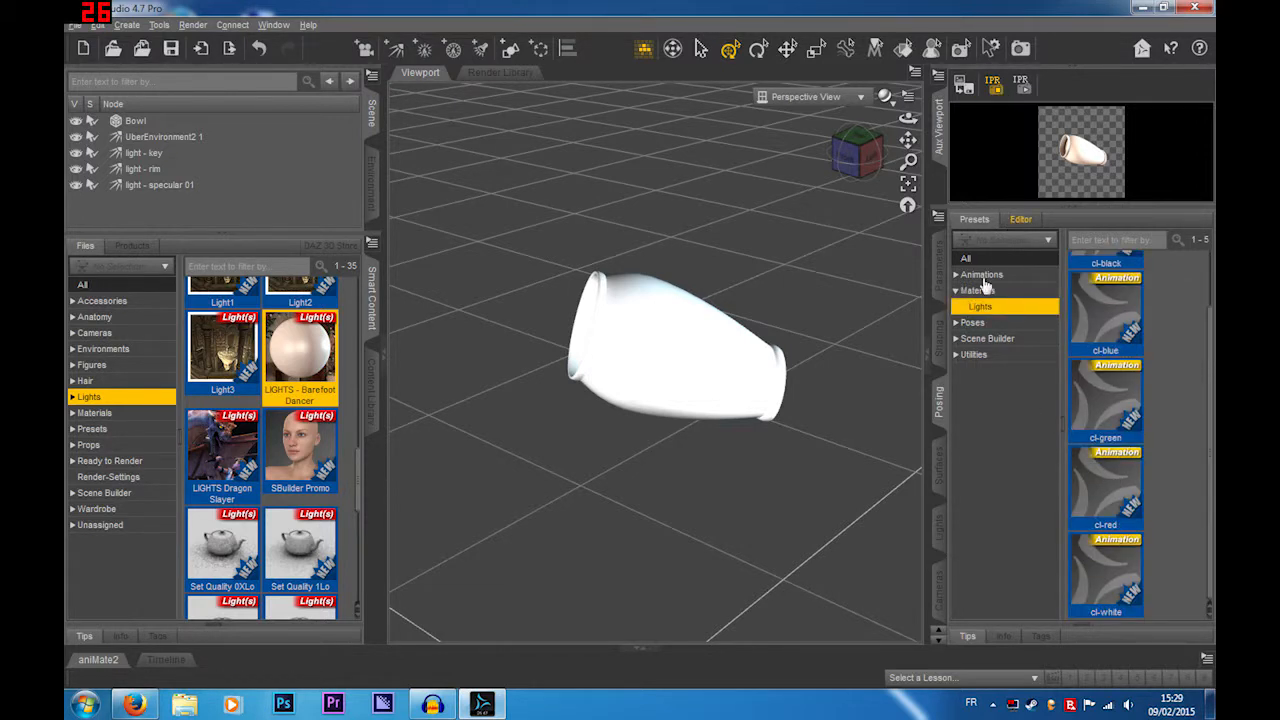
{"action": "left_click", "coordinate": [1022, 220]}
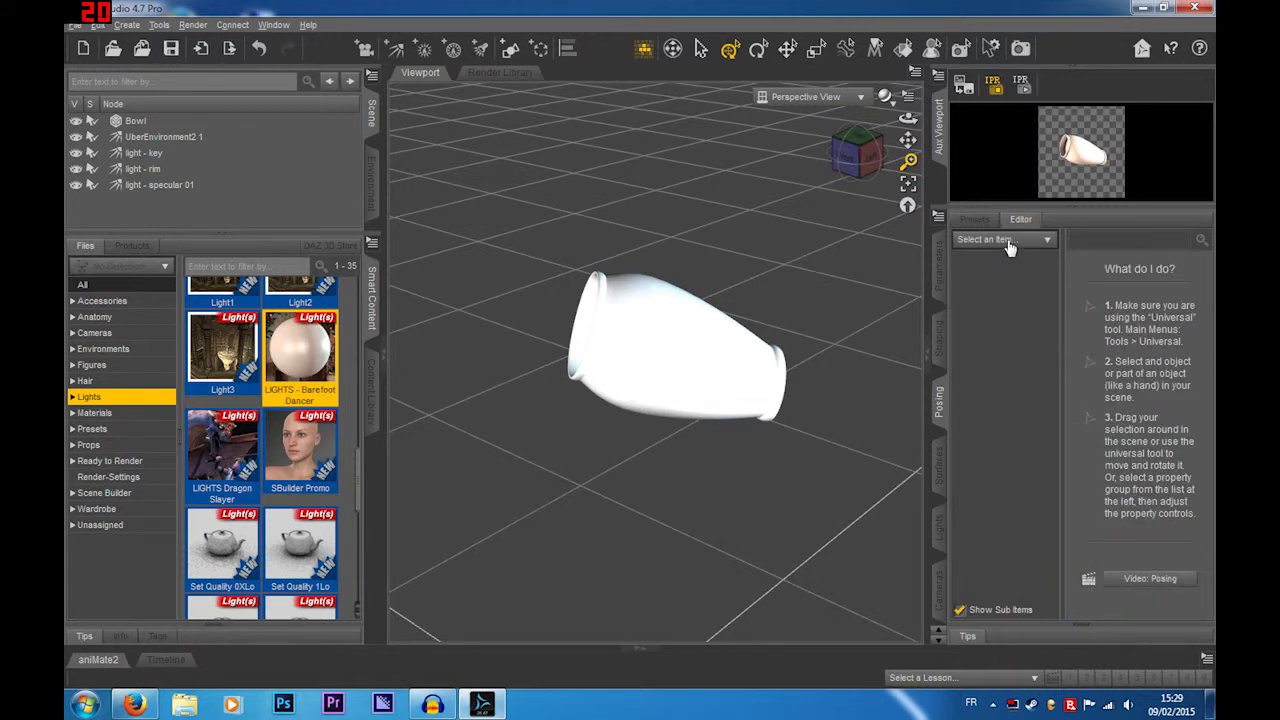
Step: Select the bowl for editing and move it along X to 42.13 in its Parameters
{"action": "left_click", "coordinate": [1005, 240]}
{"action": "left_click", "coordinate": [1007, 259]}
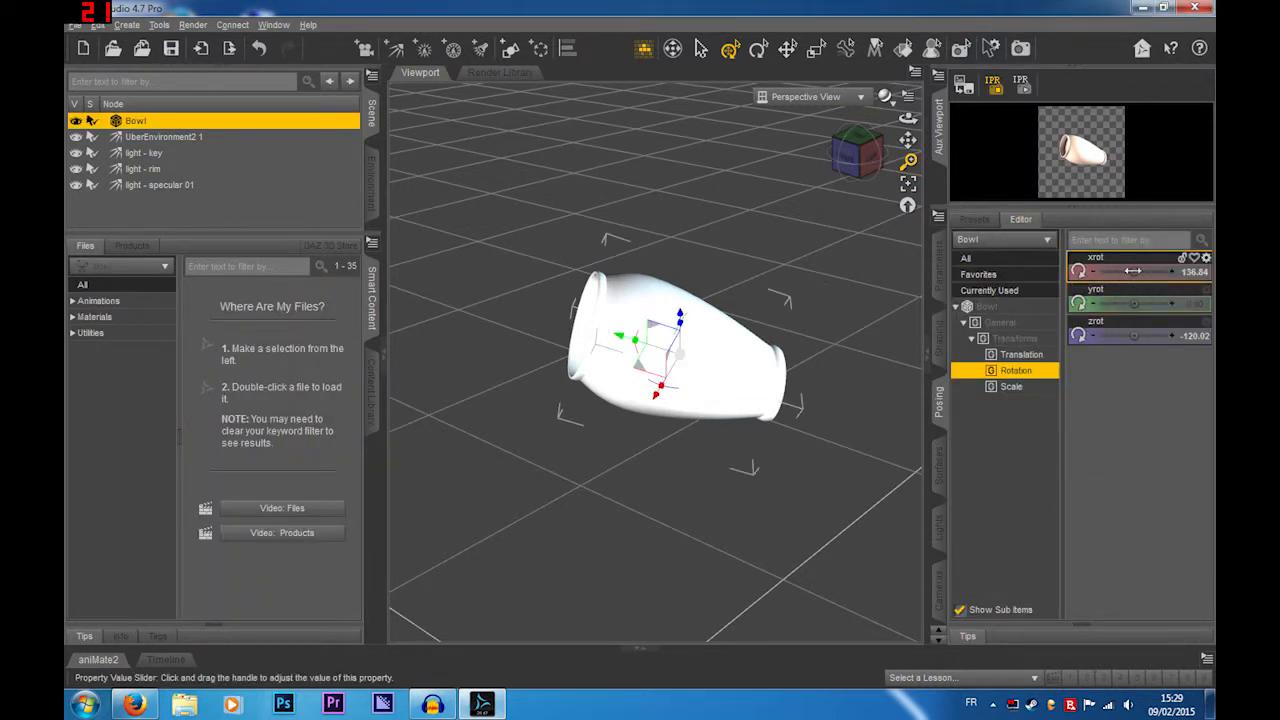
{"action": "left_click", "coordinate": [943, 283]}
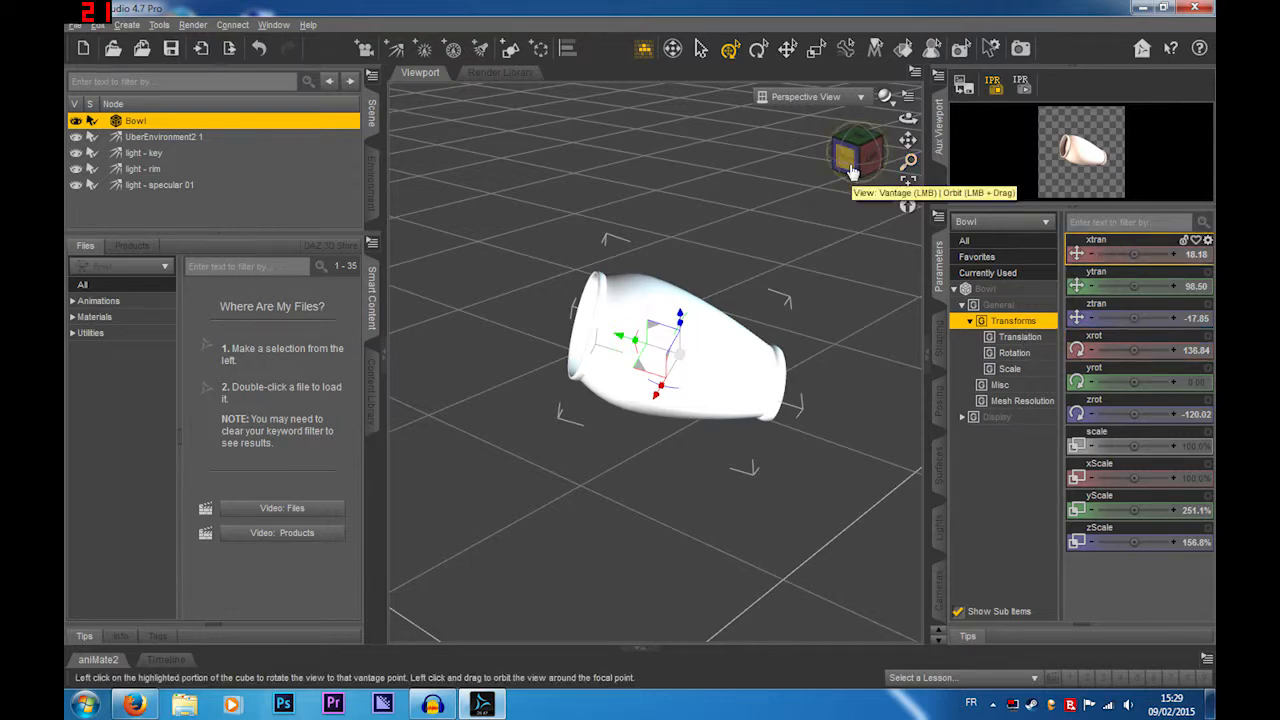
{"action": "left_click_drag", "start_coordinate": [846, 163], "coordinate": [851, 171]}
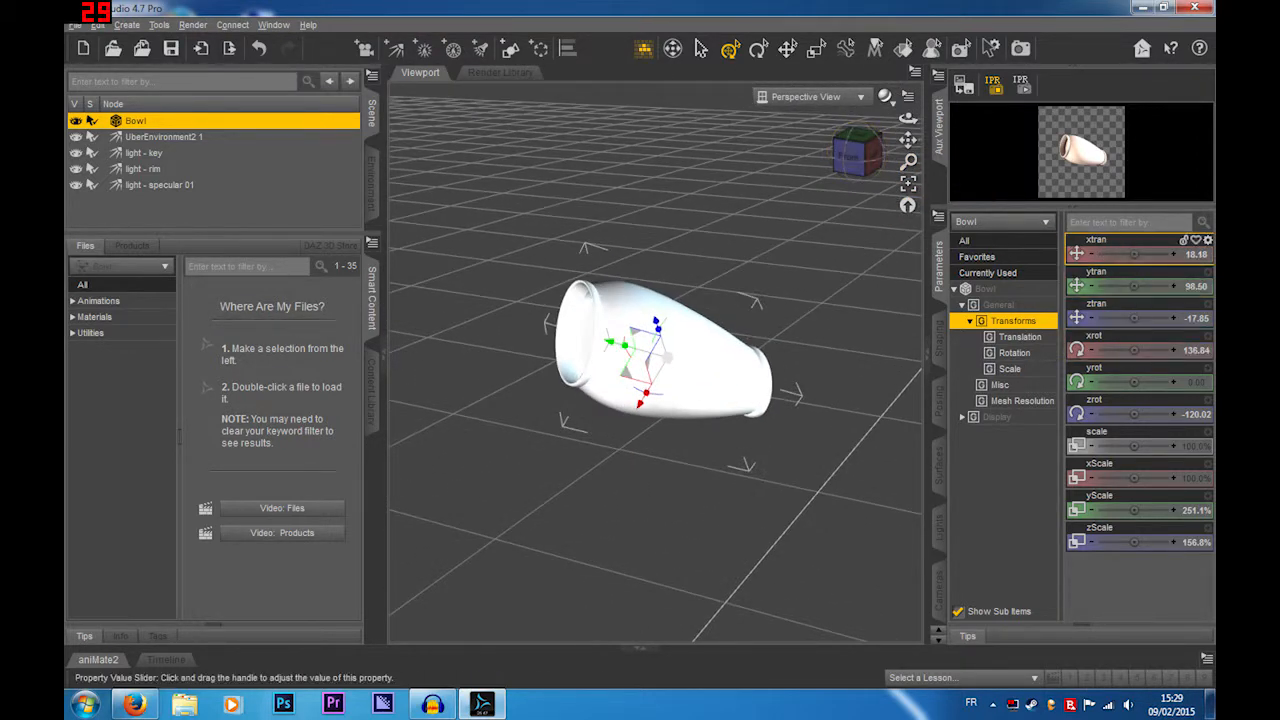
{"action": "mouse_move", "coordinate": [1135, 254]}
{"action": "left_mouse_down"}
{"action": "mouse_move", "coordinate": [1185, 254]}
{"action": "mouse_move", "coordinate": [1160, 254]}
{"action": "left_mouse_up"}
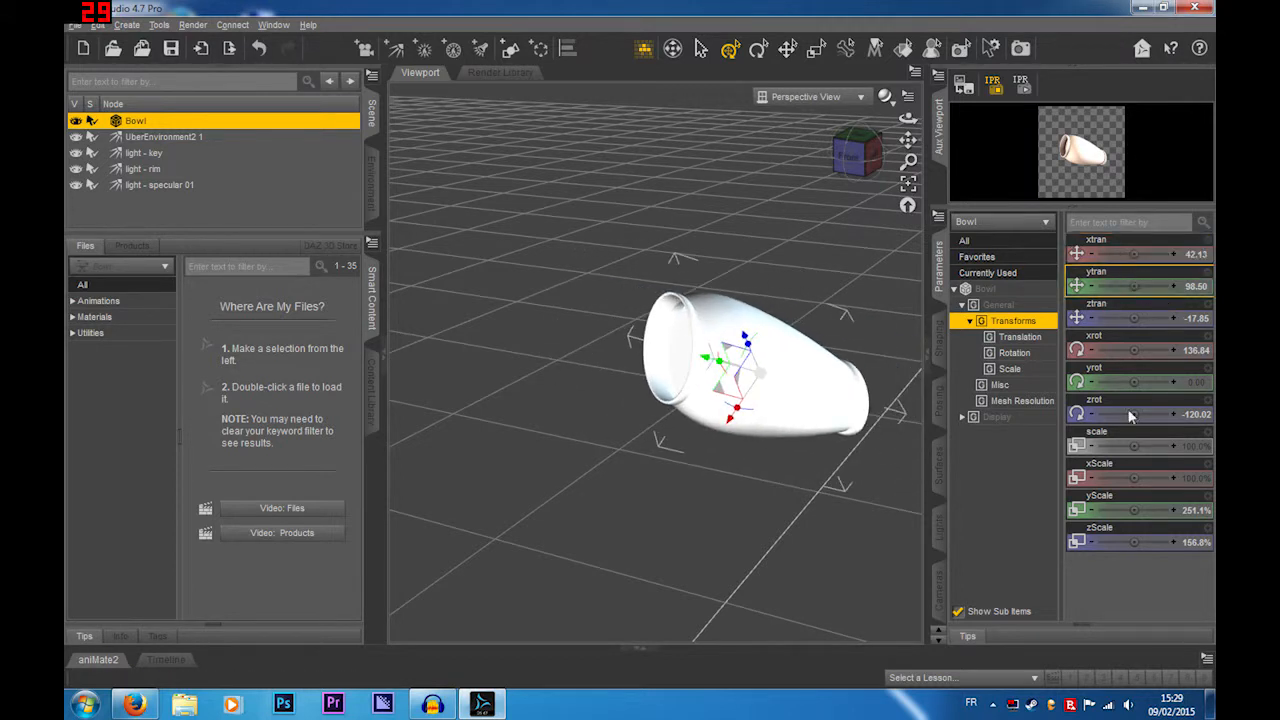
Step: Review all of the bowl's parameters, checking the Resolution Level options and toggling Cast Shadows off and back on
{"action": "left_click", "coordinate": [1025, 289]}
{"action": "scroll", "coordinate": [1150, 420], "scroll_direction": "down", "scroll_amount": 3}
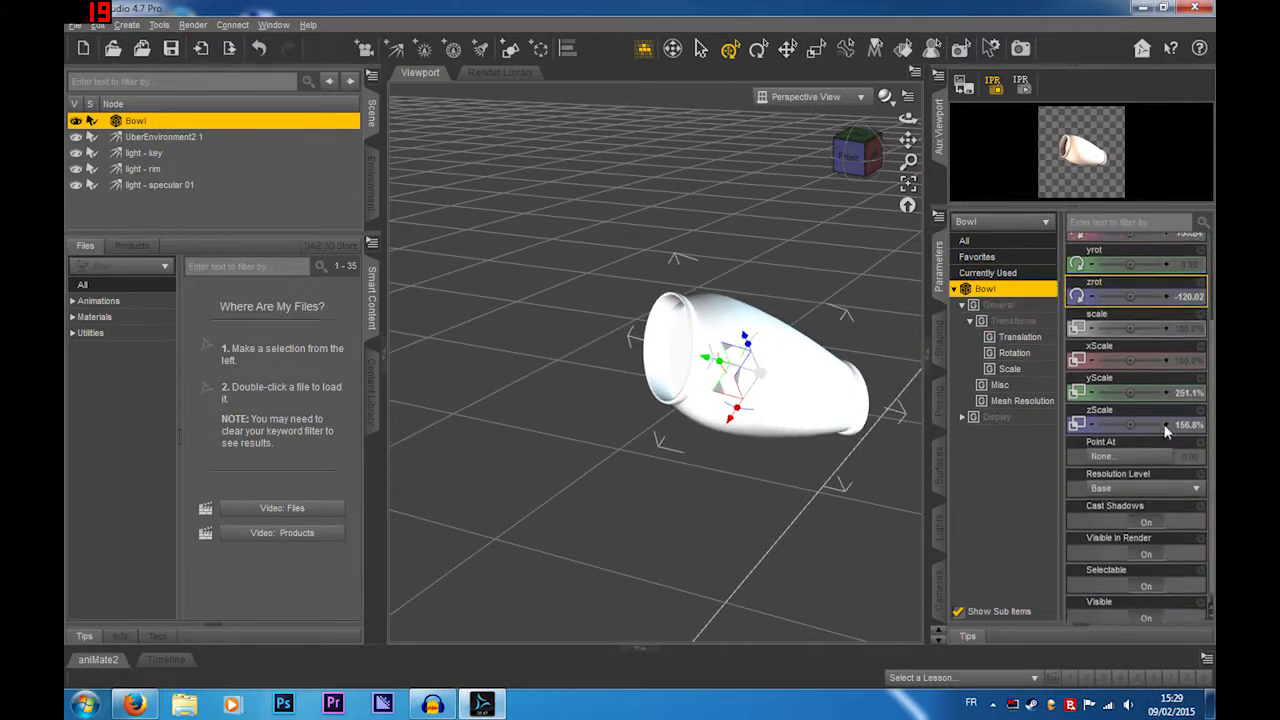
{"action": "left_click", "coordinate": [1124, 483]}
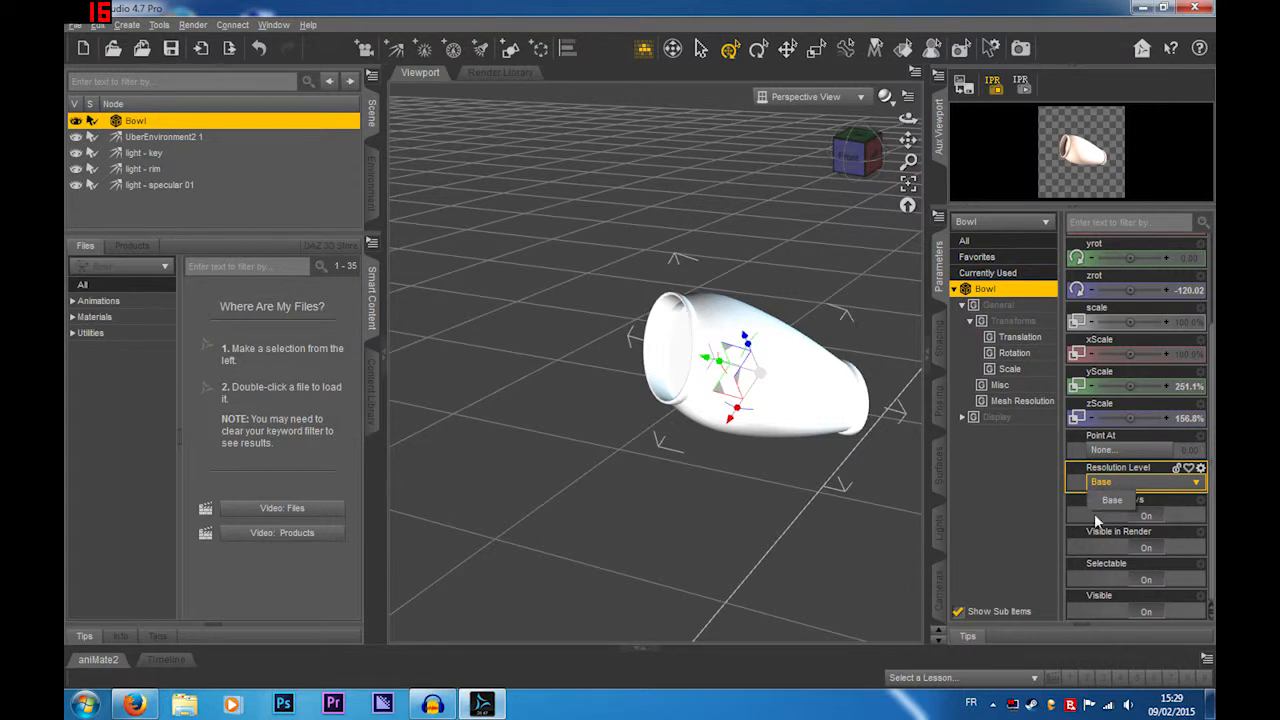
{"action": "left_click", "coordinate": [1149, 517]}
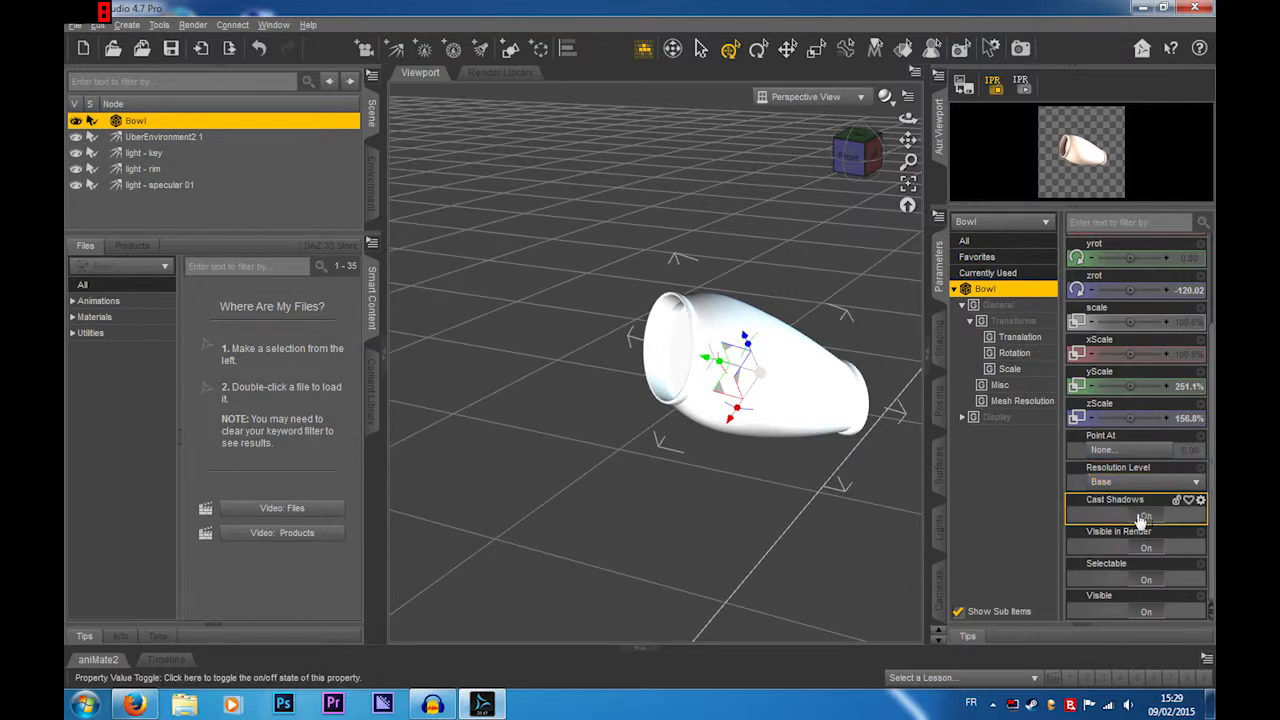
{"action": "left_click", "coordinate": [1140, 517]}
{"action": "left_click", "coordinate": [1142, 516]}
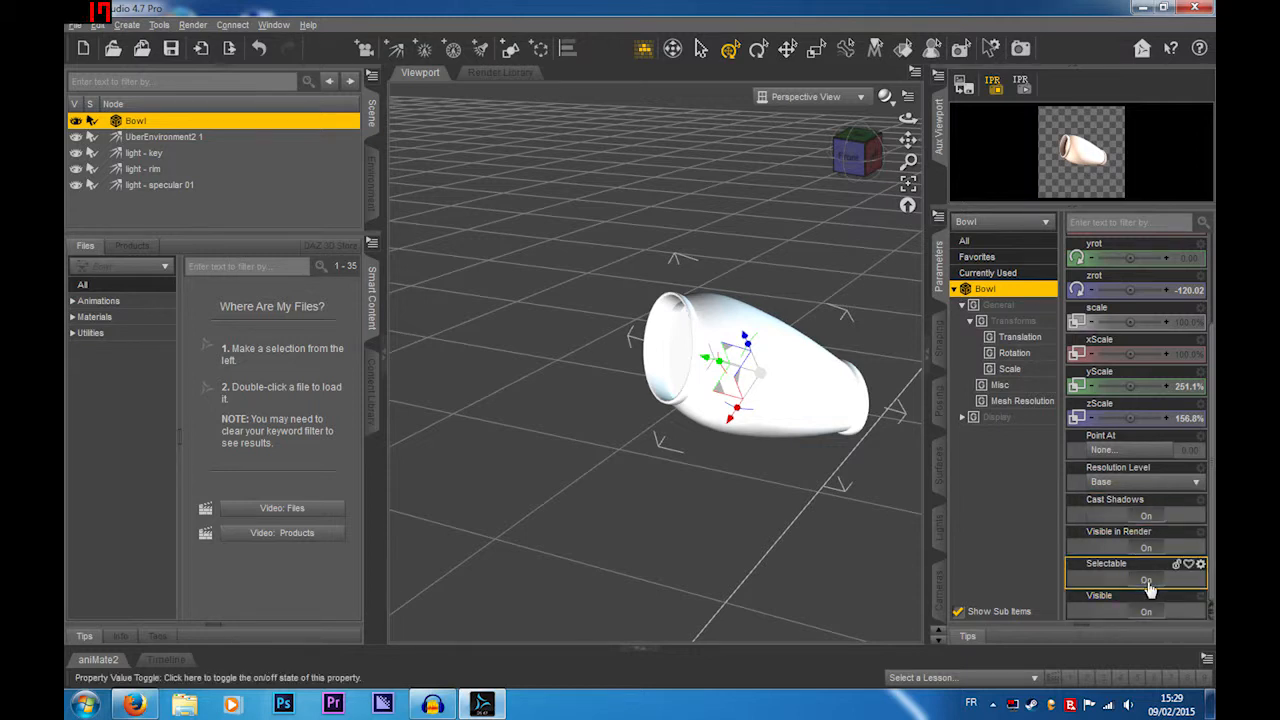
Step: Show the Shaping presets for the bowl and delete the bowl from the scene
{"action": "left_click", "coordinate": [939, 338]}
{"action": "left_click", "coordinate": [973, 221]}
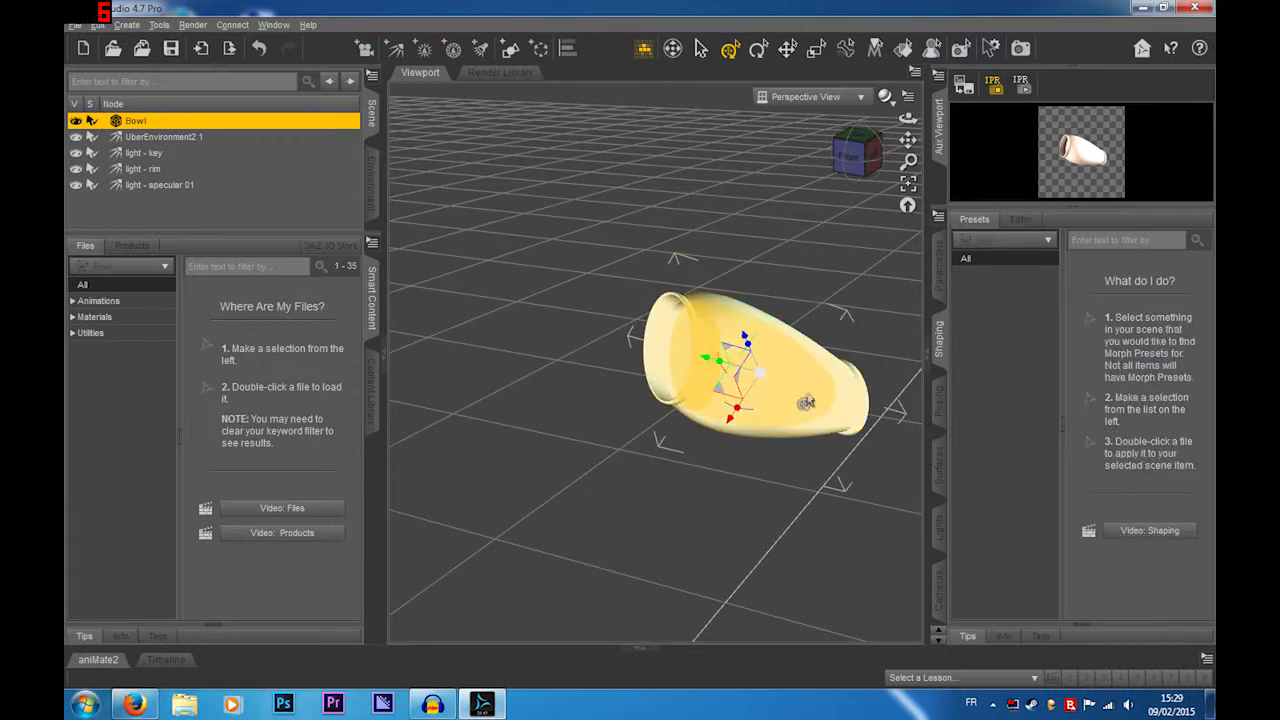
{"action": "key", "text": "Delete"}
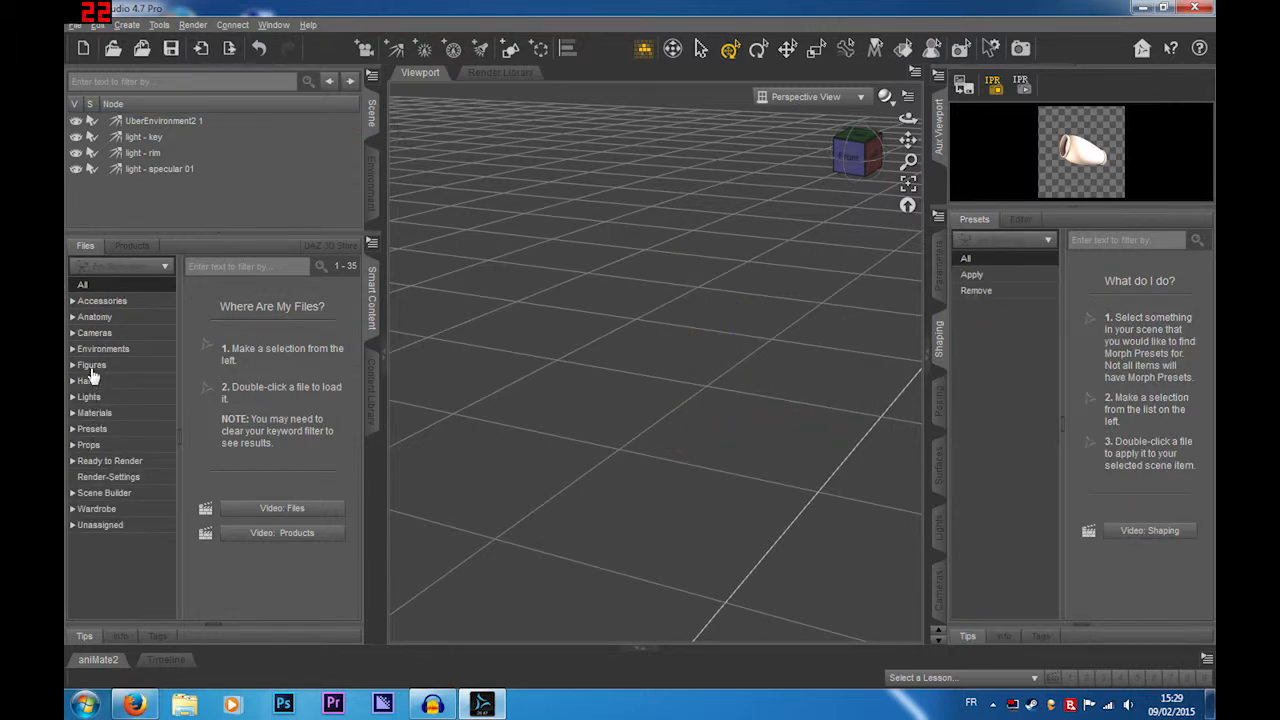
Step: Load the Basic Female figure from the Figures category into the scene and select it
{"action": "left_click", "coordinate": [89, 366]}
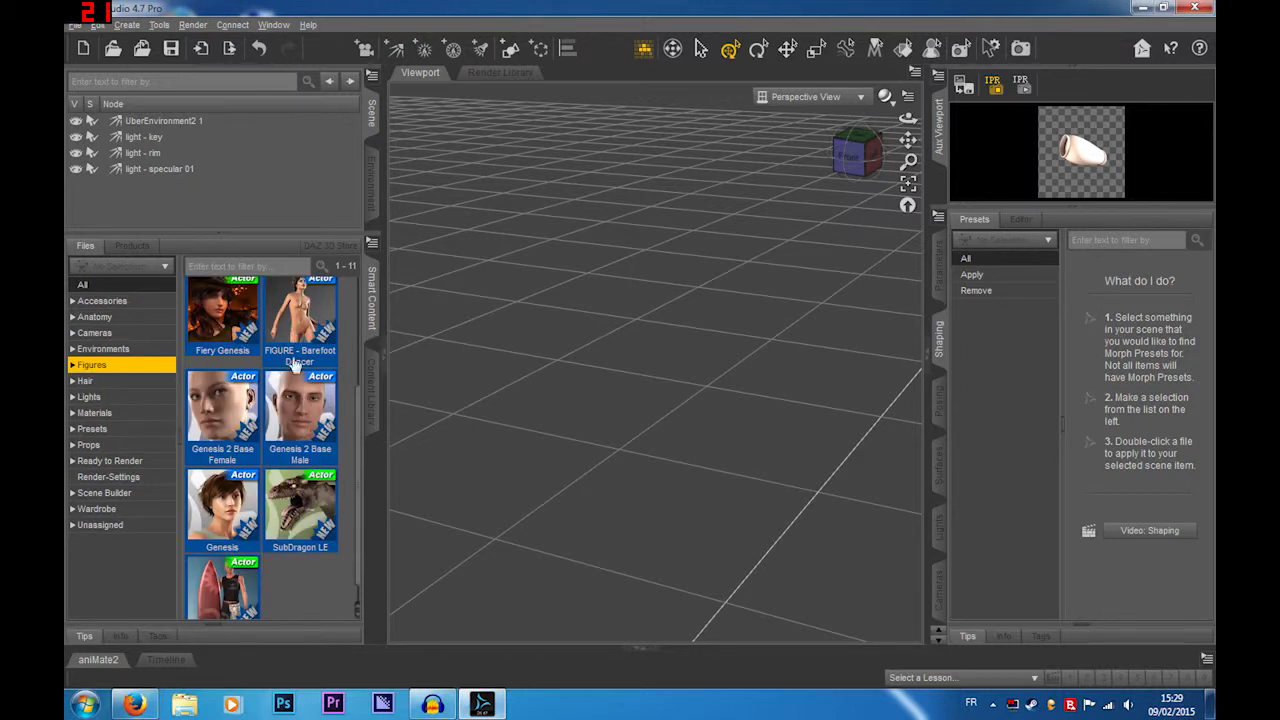
{"action": "scroll", "coordinate": [290, 410], "scroll_direction": "up", "scroll_amount": 3}
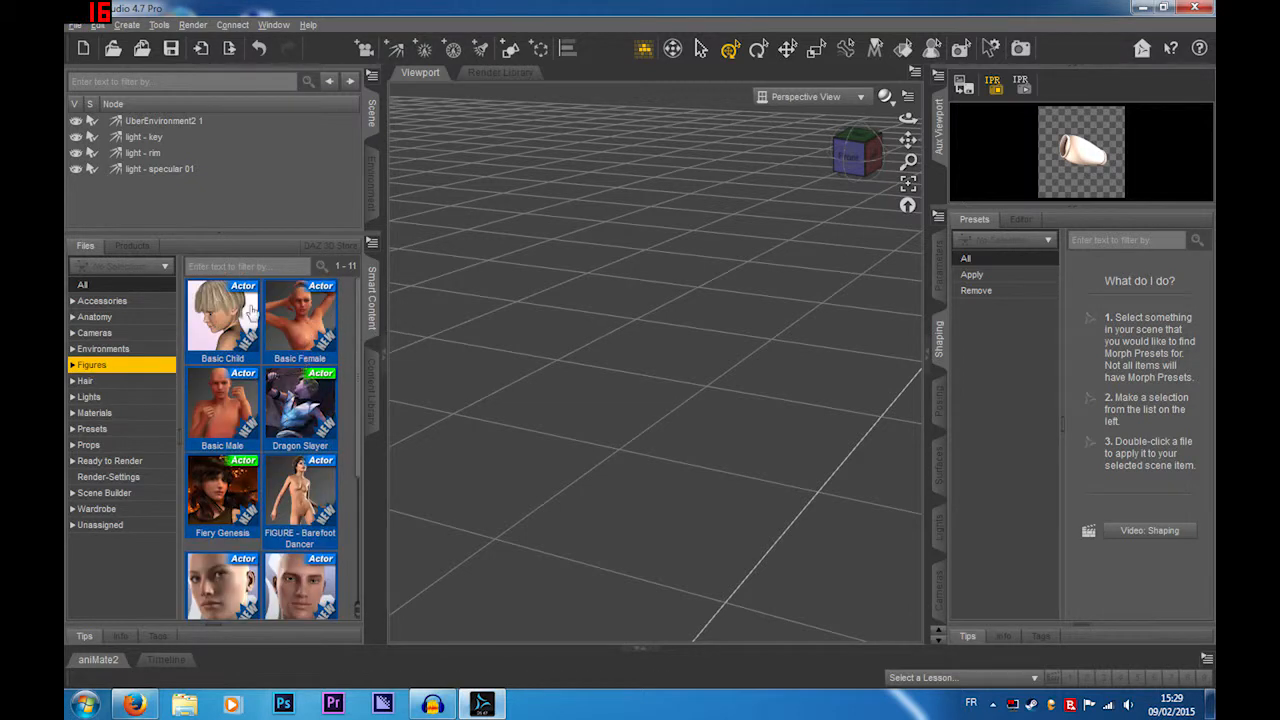
{"action": "double_click", "coordinate": [290, 303]}
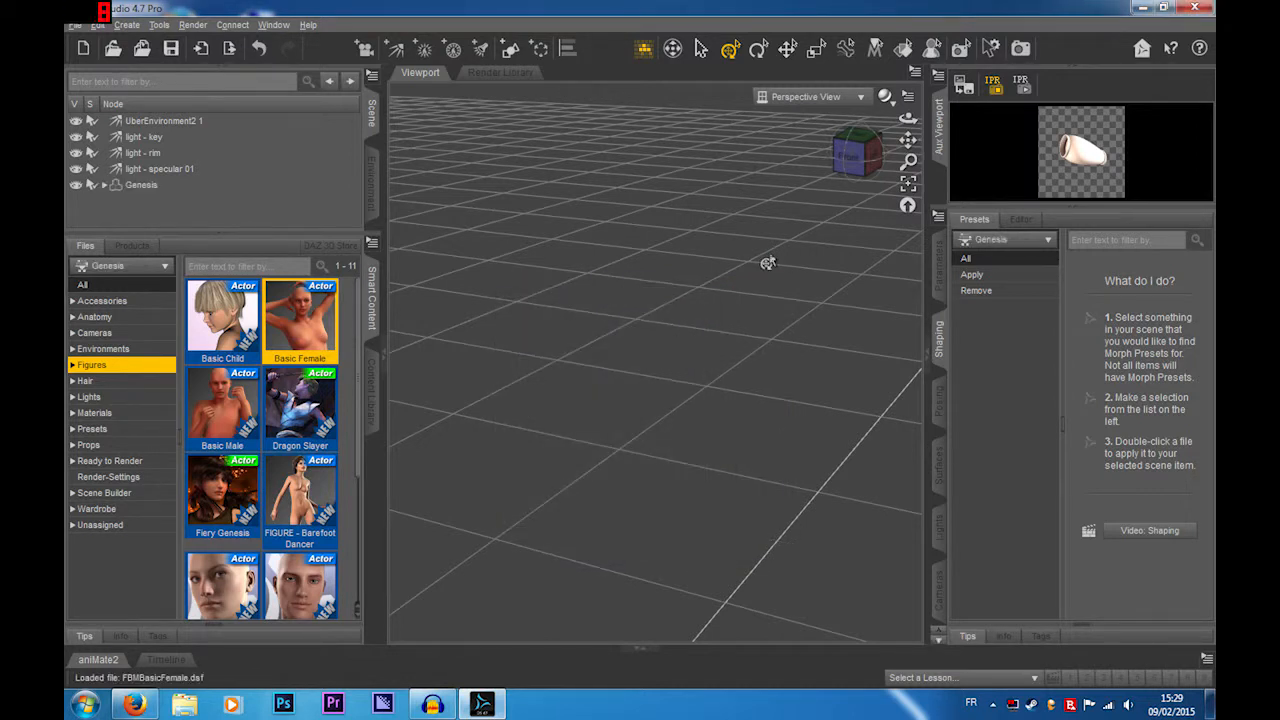
{"action": "right_click", "coordinate": [530, 276]}
{"action": "left_click", "coordinate": [598, 330]}
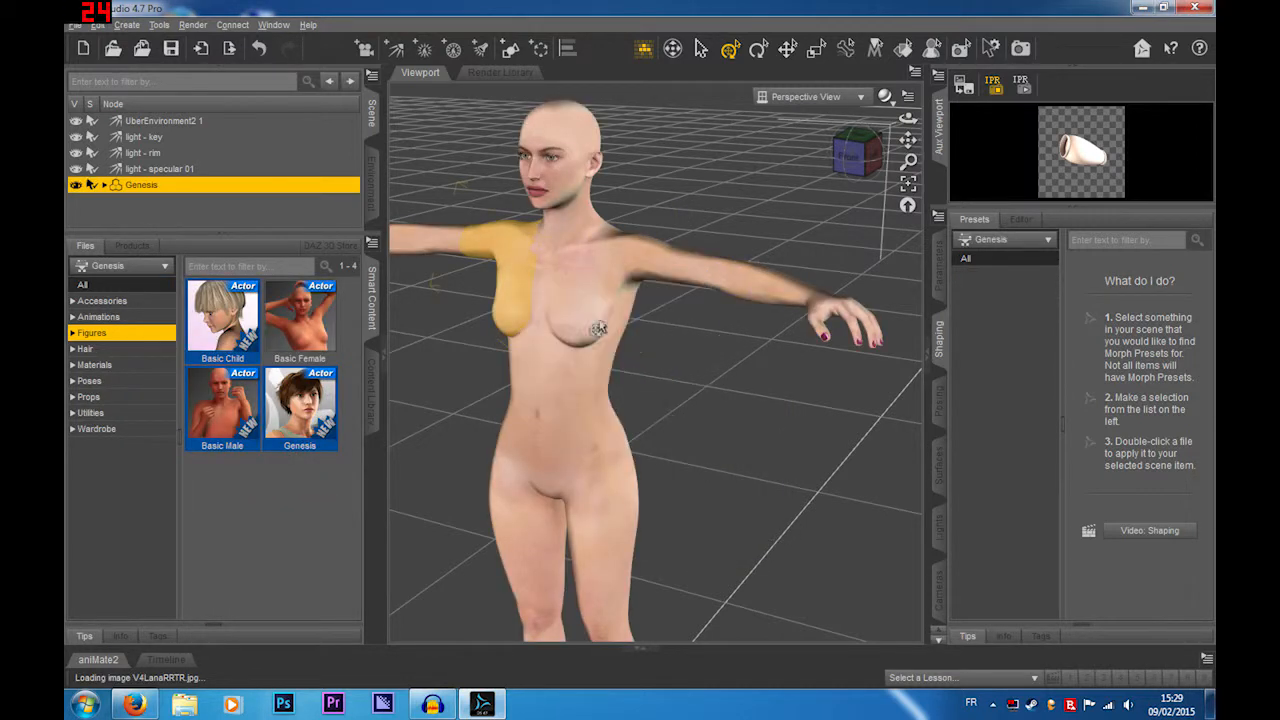
Step: Show all Shaping presets for the Genesis figure and reselect the figure in the scene list
{"action": "left_click", "coordinate": [984, 259]}
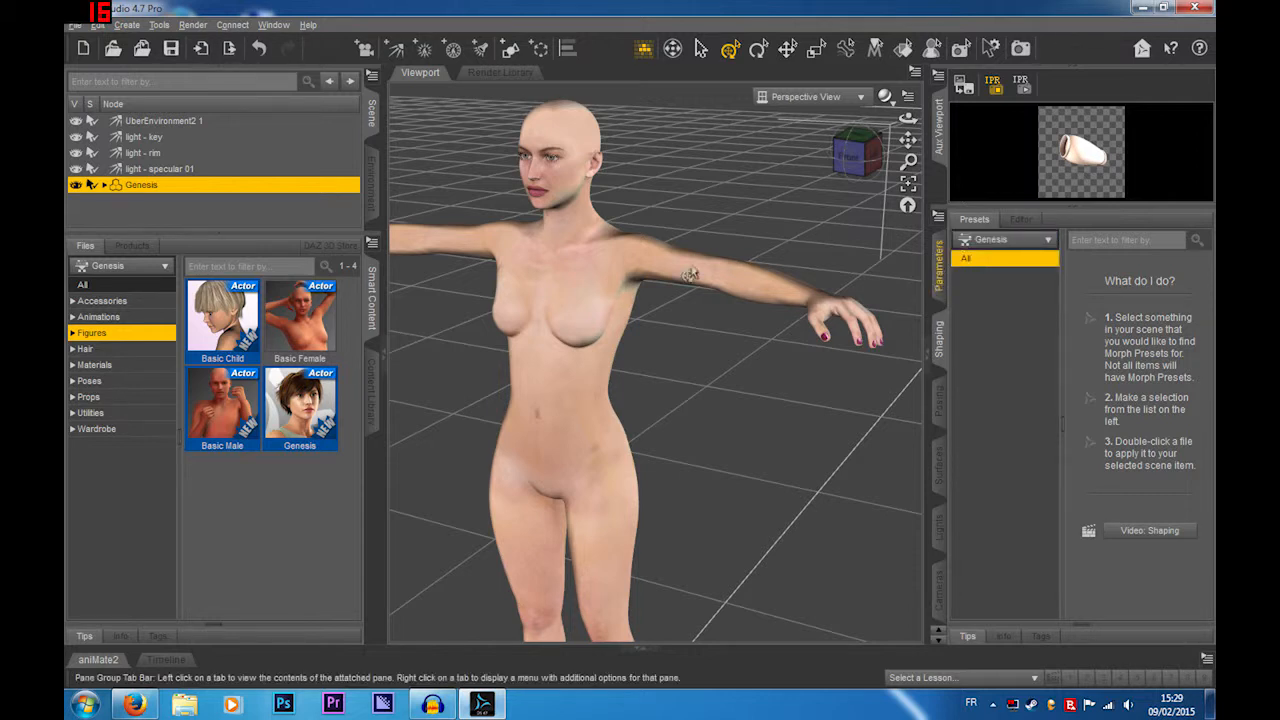
{"action": "right_click", "coordinate": [722, 262]}
{"action": "left_click", "coordinate": [770, 291]}
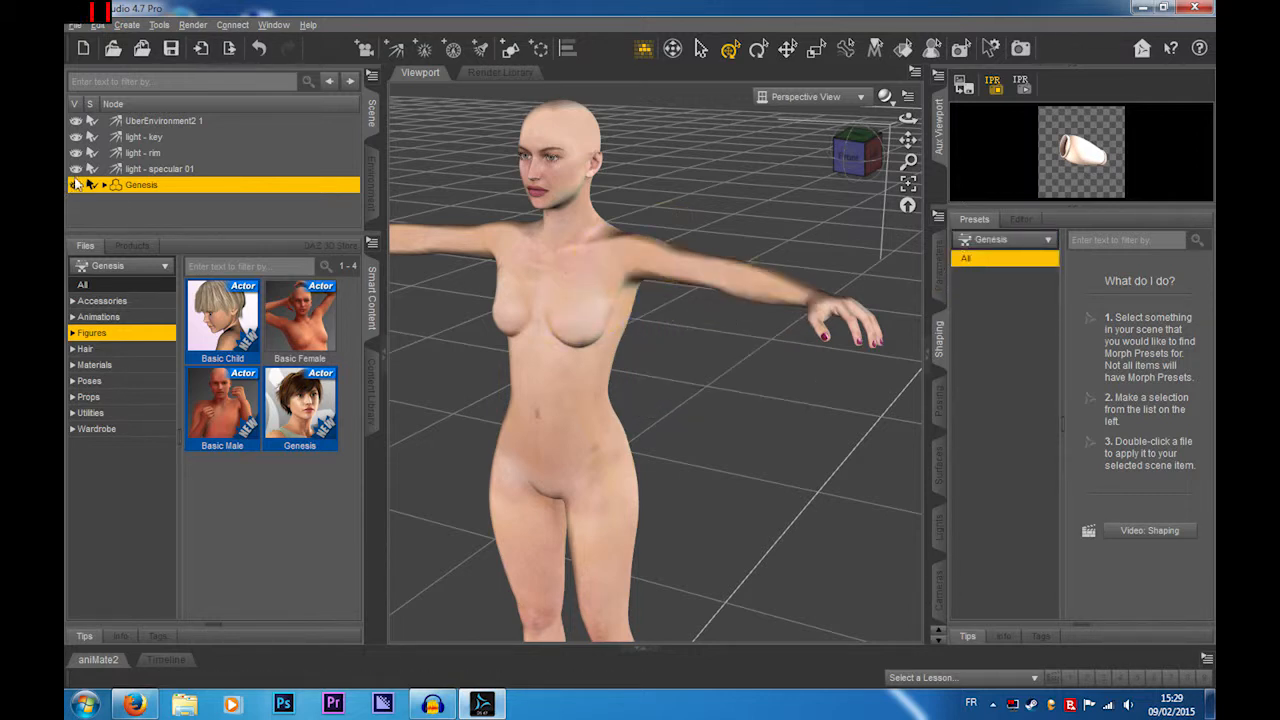
{"action": "left_click", "coordinate": [160, 169]}
{"action": "left_click", "coordinate": [141, 184]}
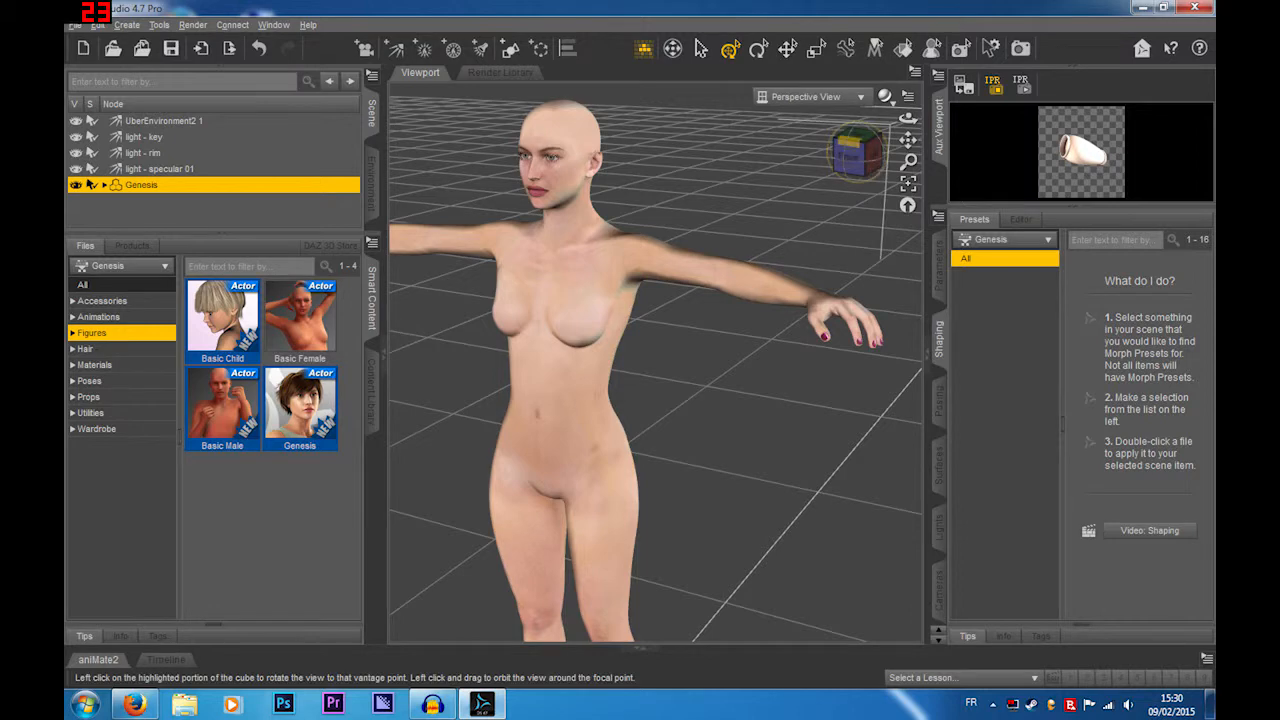
Step: Orbit around the Genesis figure and glance at the options available for its left collar
{"action": "mouse_move", "coordinate": [855, 150]}
{"action": "left_mouse_down"}
{"action": "mouse_move", "coordinate": [895, 151]}
{"action": "mouse_move", "coordinate": [866, 150]}
{"action": "left_mouse_up"}
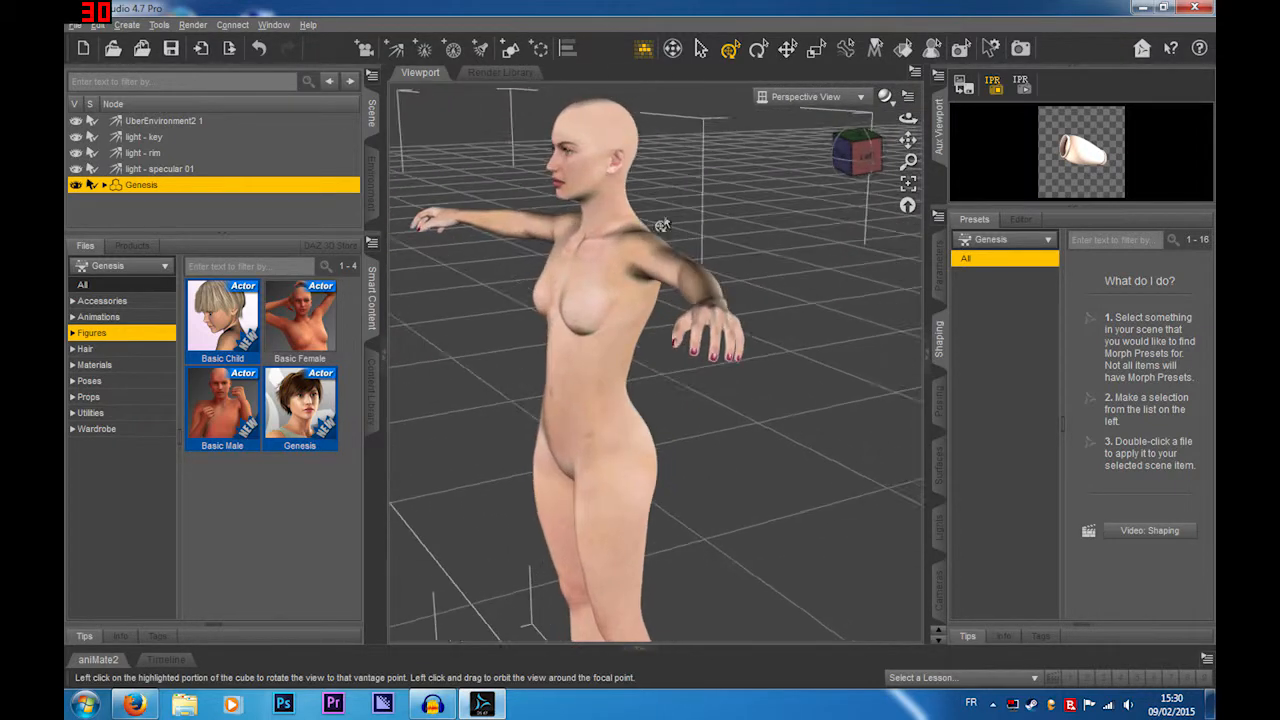
{"action": "right_click", "coordinate": [602, 251]}
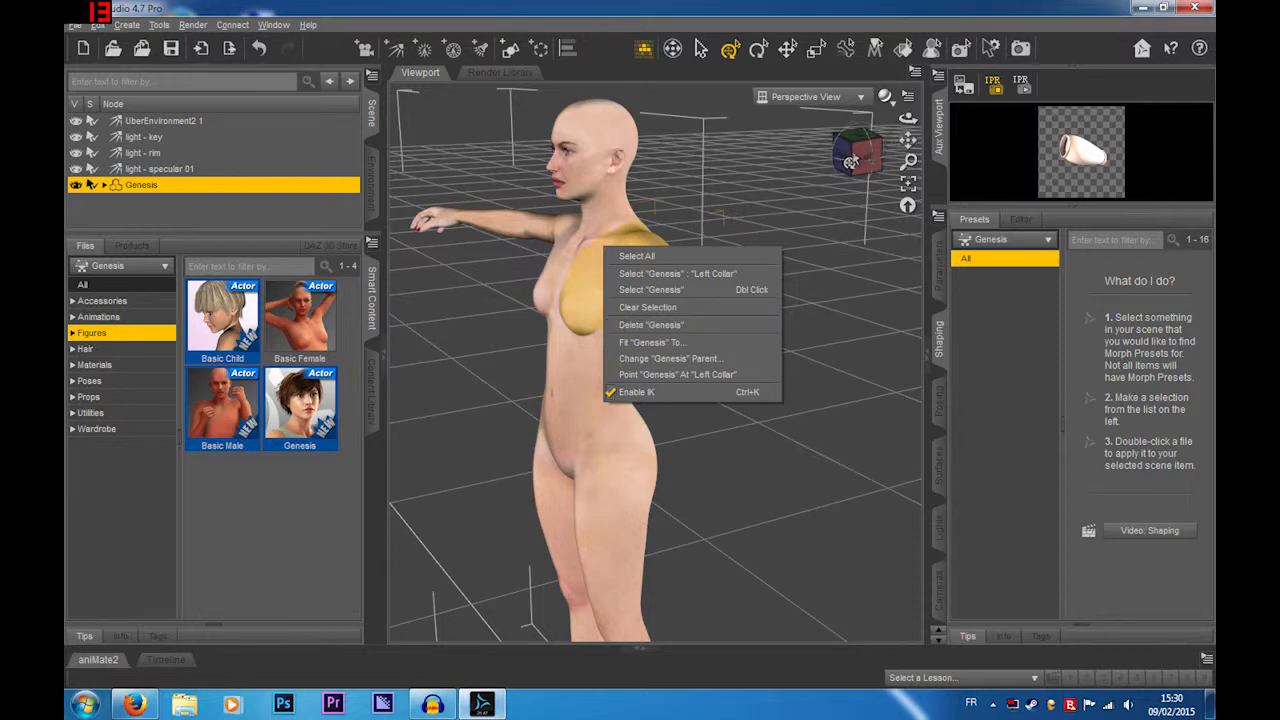
{"action": "mouse_move", "coordinate": [850, 162]}
{"action": "left_mouse_down"}
{"action": "mouse_move", "coordinate": [846, 140]}
{"action": "mouse_move", "coordinate": [858, 145]}
{"action": "left_mouse_up"}
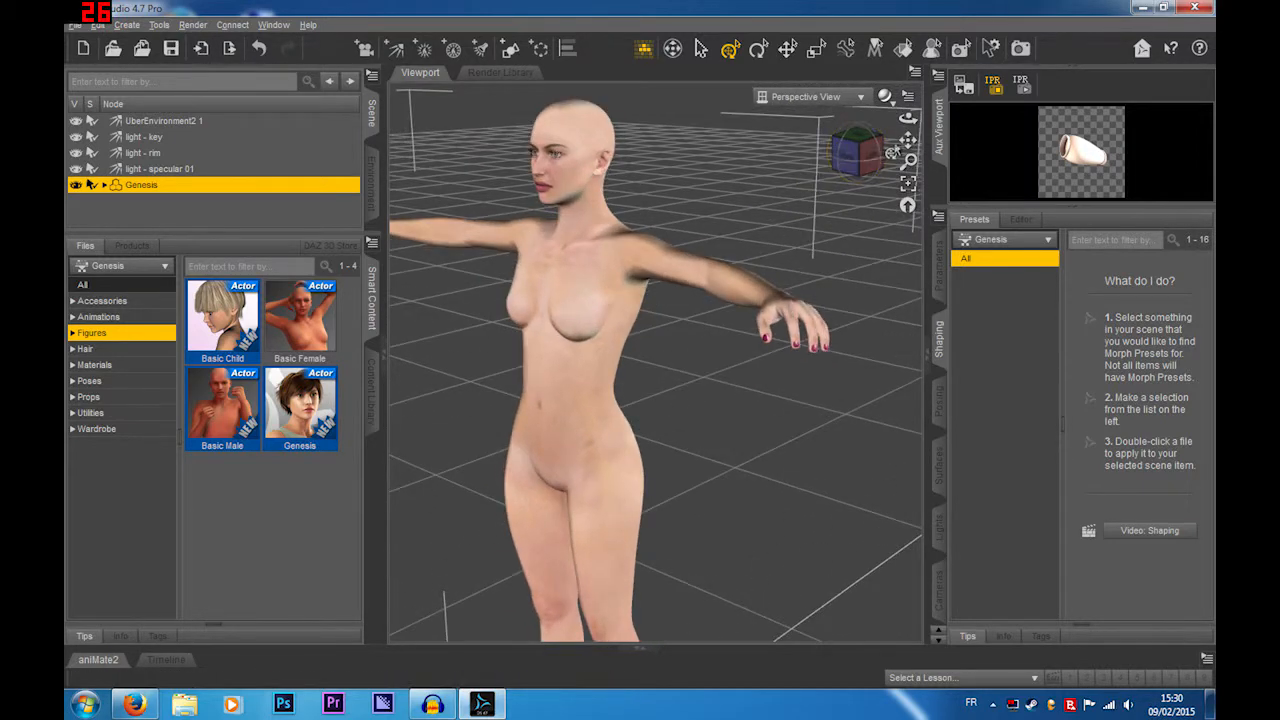
Step: Set the Genesis figure's Bodybuilder and Body Volume shapes to 1.00 in the Shaping editor and view it from the front
{"action": "left_click", "coordinate": [1019, 220]}
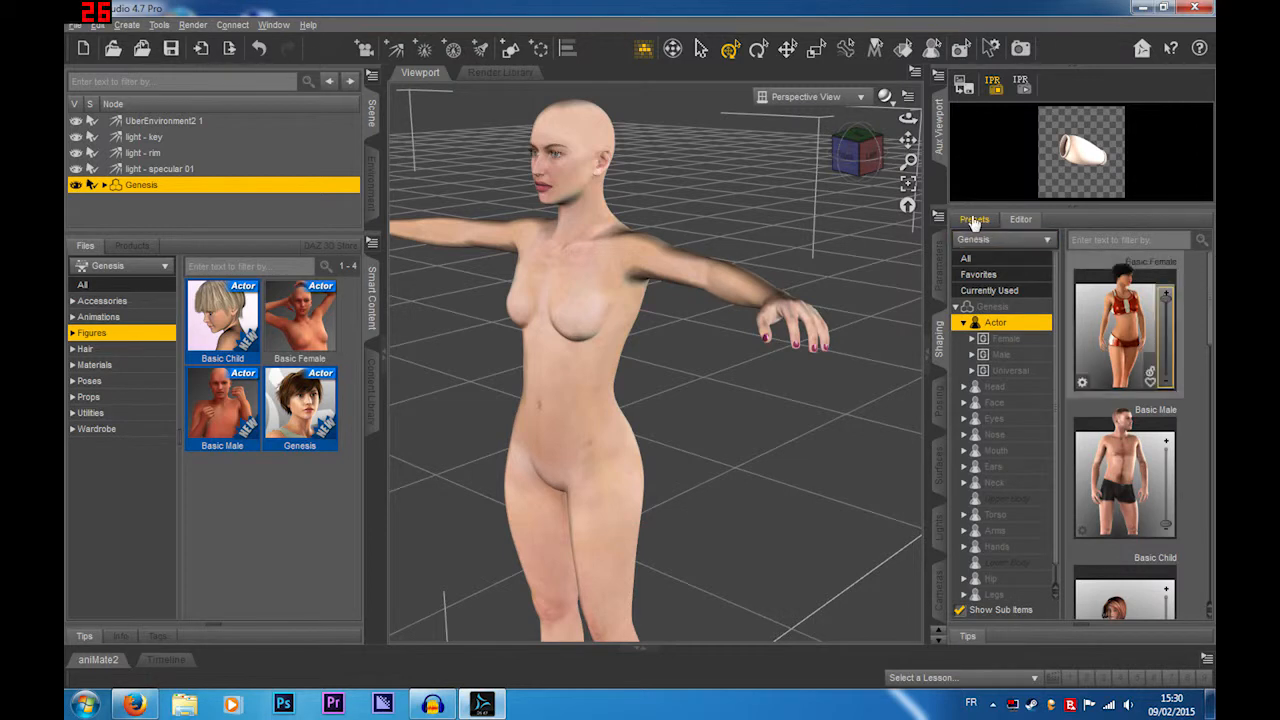
{"action": "left_click_drag", "start_coordinate": [1210, 289], "coordinate": [1210, 415]}
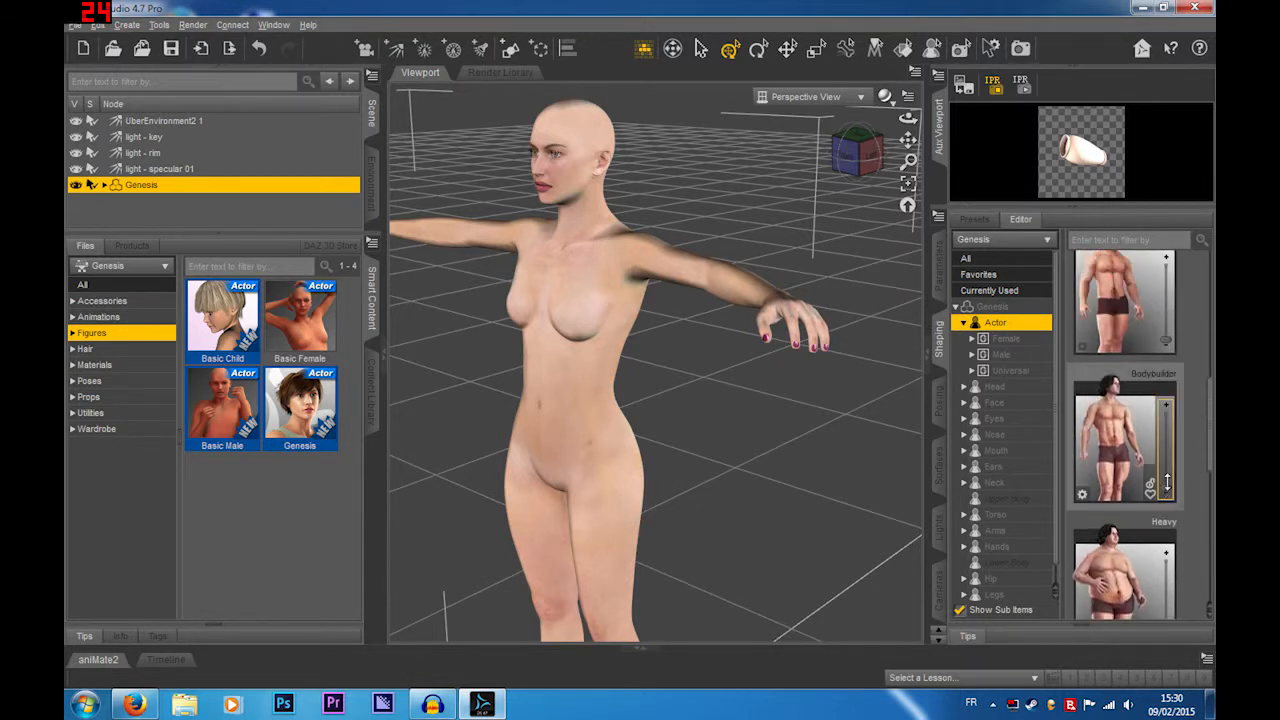
{"action": "left_click_drag", "start_coordinate": [1166, 483], "coordinate": [1168, 276]}
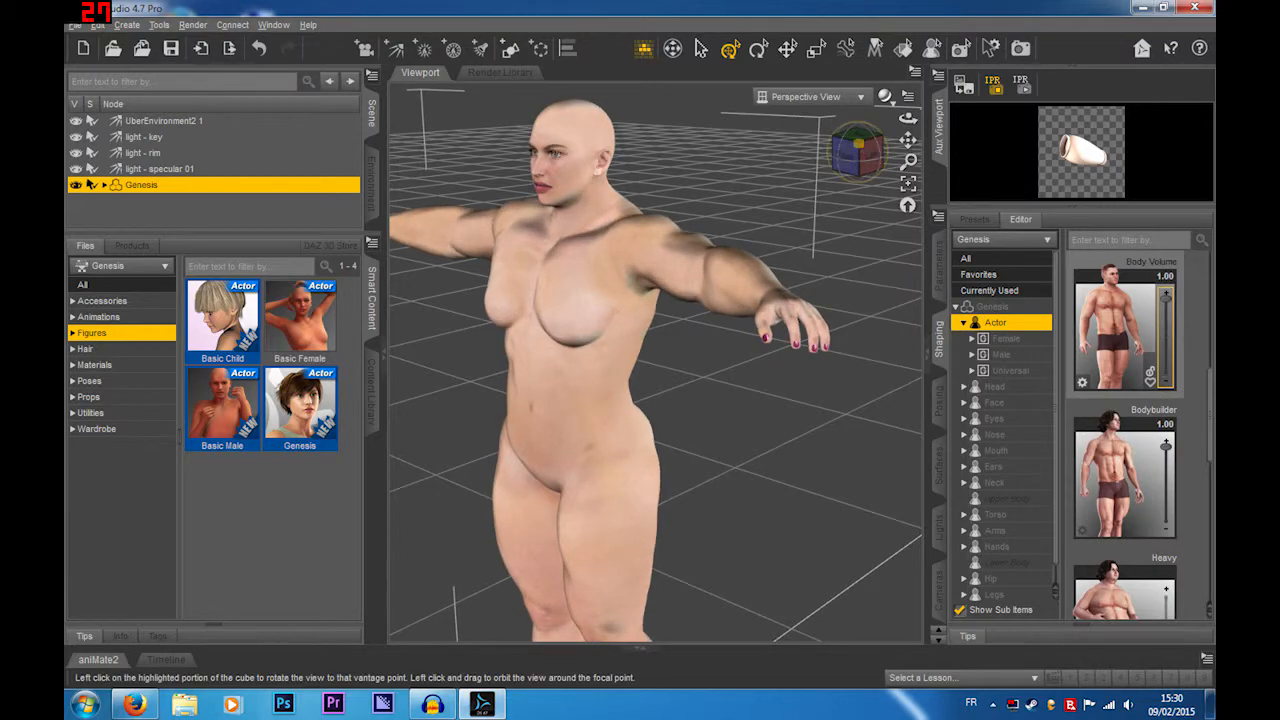
{"action": "mouse_move", "coordinate": [866, 160]}
{"action": "left_mouse_down"}
{"action": "mouse_move", "coordinate": [922, 172]}
{"action": "mouse_move", "coordinate": [960, 145]}
{"action": "mouse_move", "coordinate": [775, 152]}
{"action": "mouse_move", "coordinate": [852, 151]}
{"action": "left_mouse_up"}
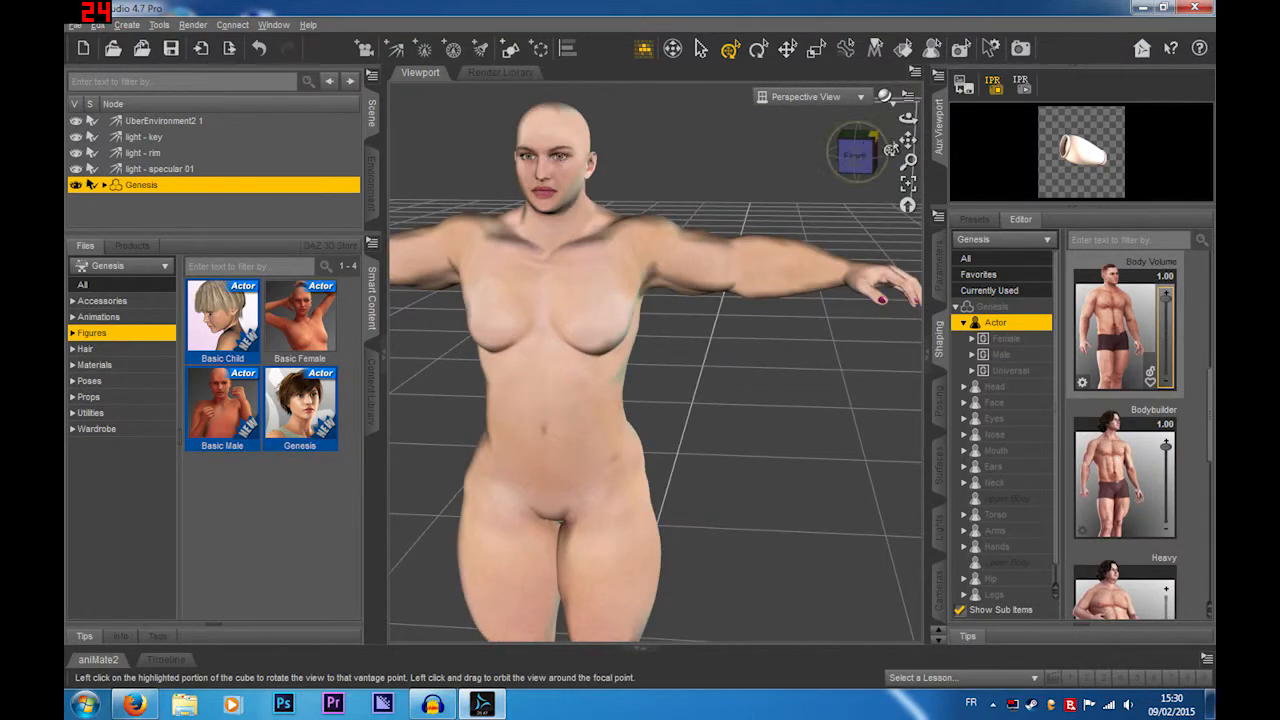
Step: Examine the figure's Head shapes and the complete list of Genesis shapes, viewing the body from a lower angle
{"action": "left_click", "coordinate": [1028, 387]}
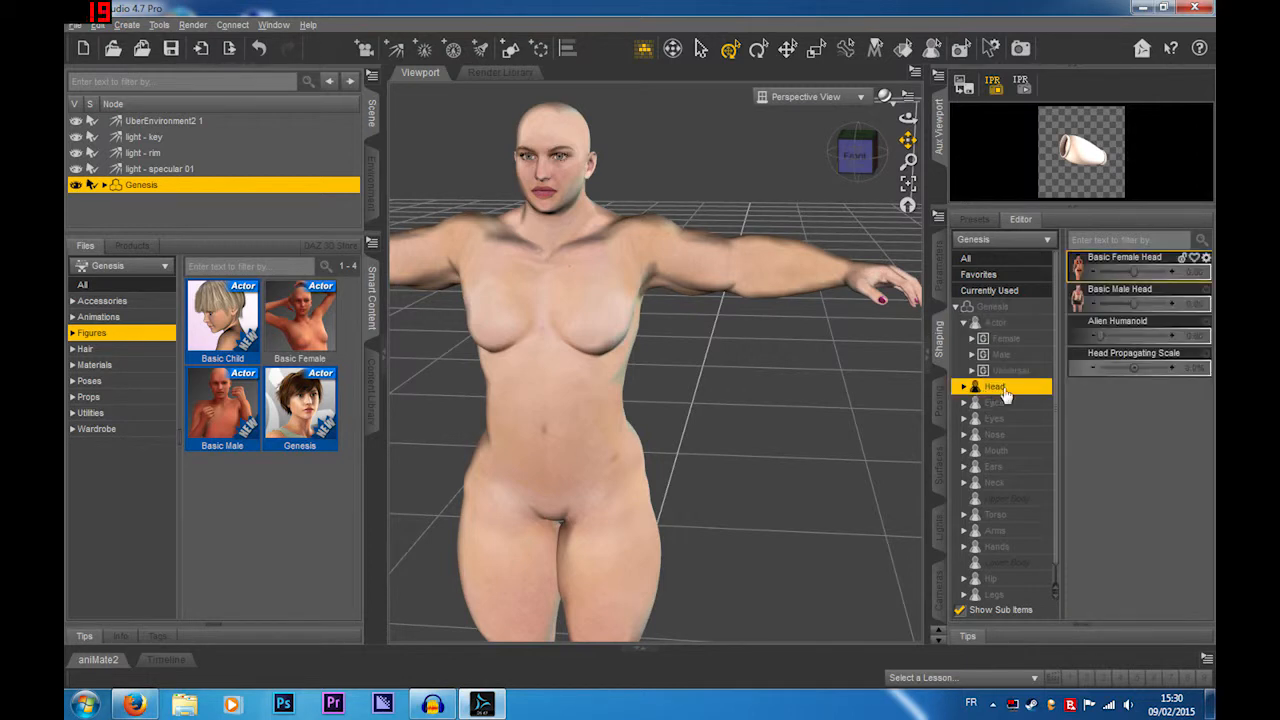
{"action": "left_click", "coordinate": [985, 306]}
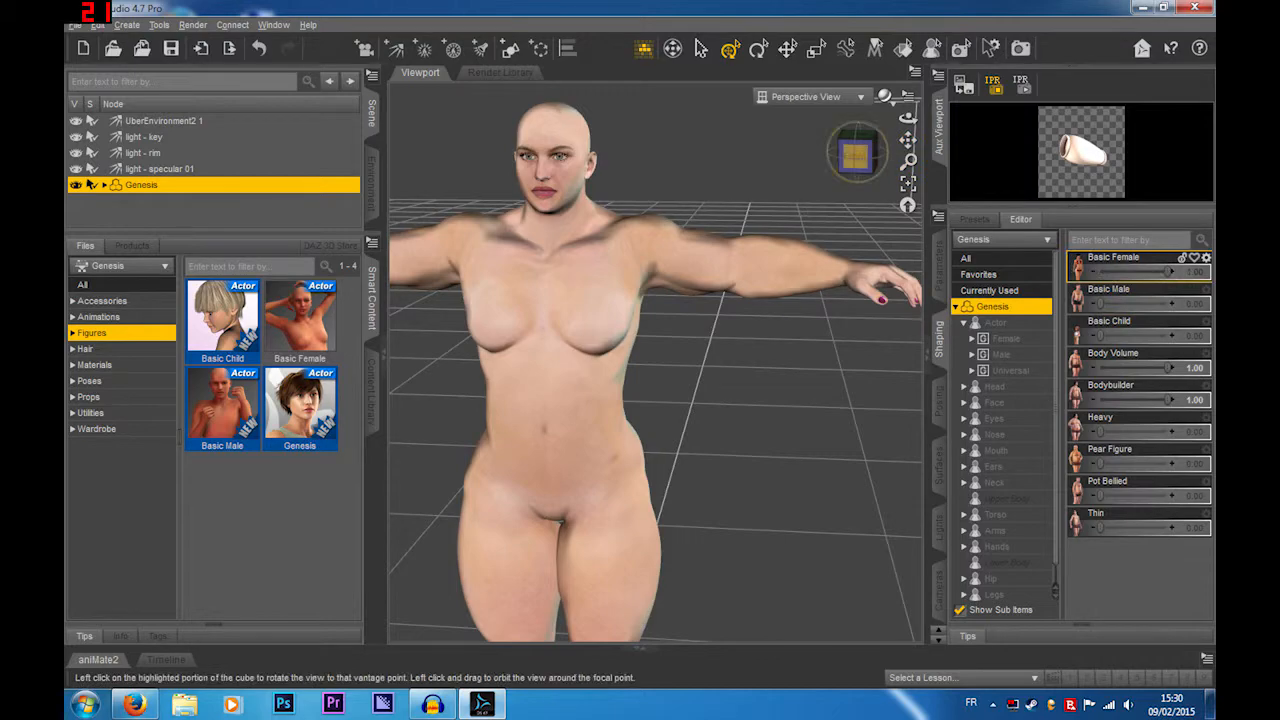
{"action": "left_click_drag", "start_coordinate": [855, 150], "coordinate": [898, 193]}
{"action": "left_click", "coordinate": [1000, 388]}
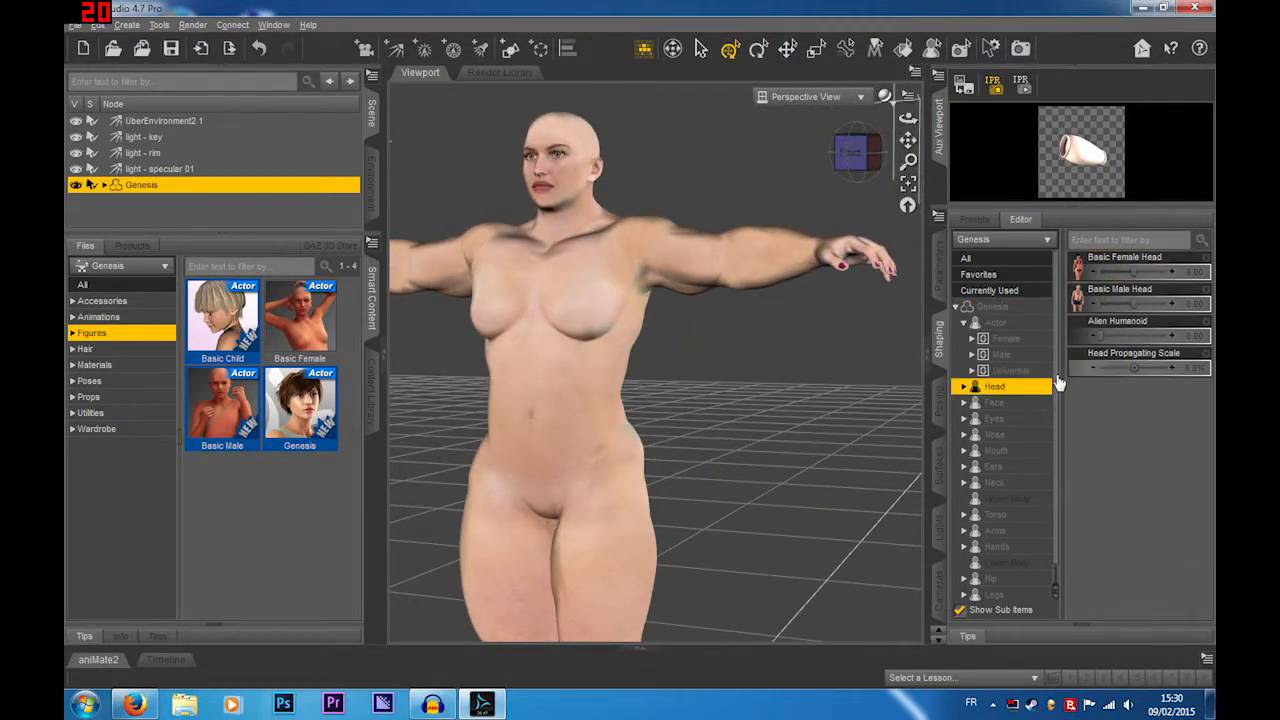
Step: Examine the shaping options available for the Genesis figure's face, eyes and nose
{"action": "left_click", "coordinate": [1005, 405]}
{"action": "left_click", "coordinate": [1012, 418]}
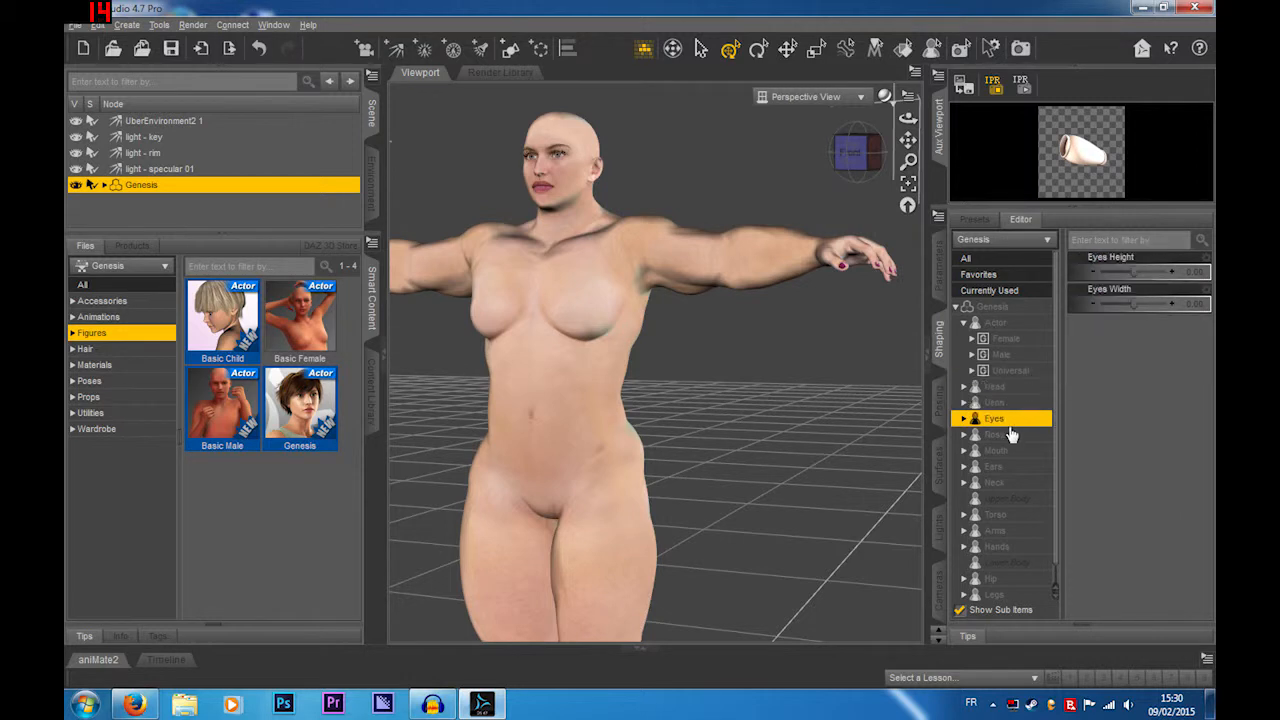
{"action": "left_click", "coordinate": [1010, 434]}
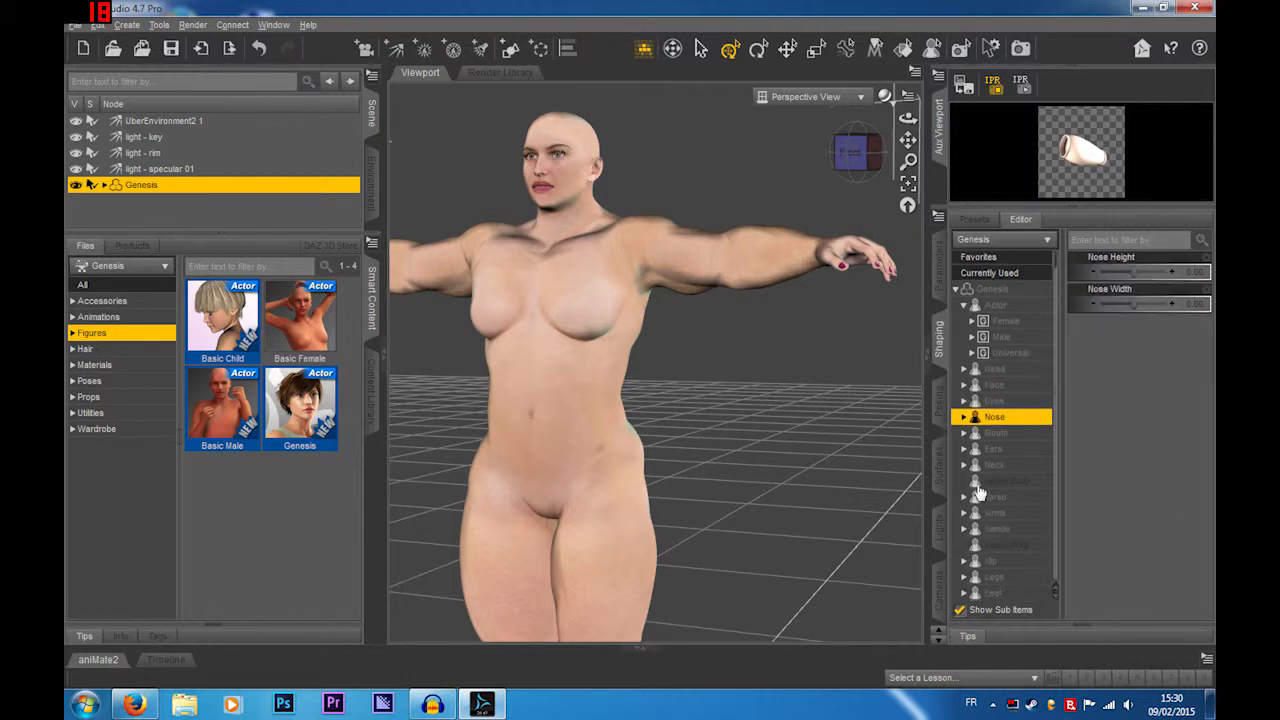
Step: Display the figure's posing controls and raise the left collar to a Bend of 40.00 in the viewport
{"action": "left_click", "coordinate": [940, 400]}
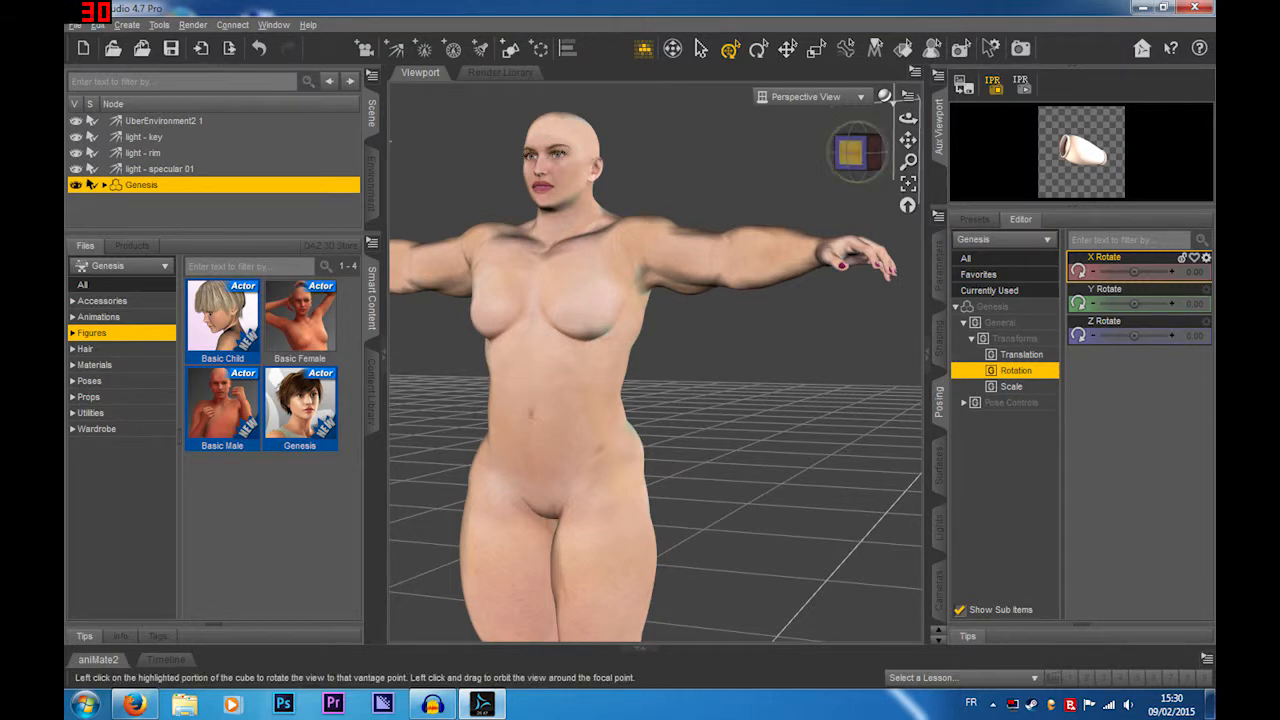
{"action": "left_click_drag", "start_coordinate": [850, 152], "coordinate": [858, 160]}
{"action": "left_click", "coordinate": [651, 254]}
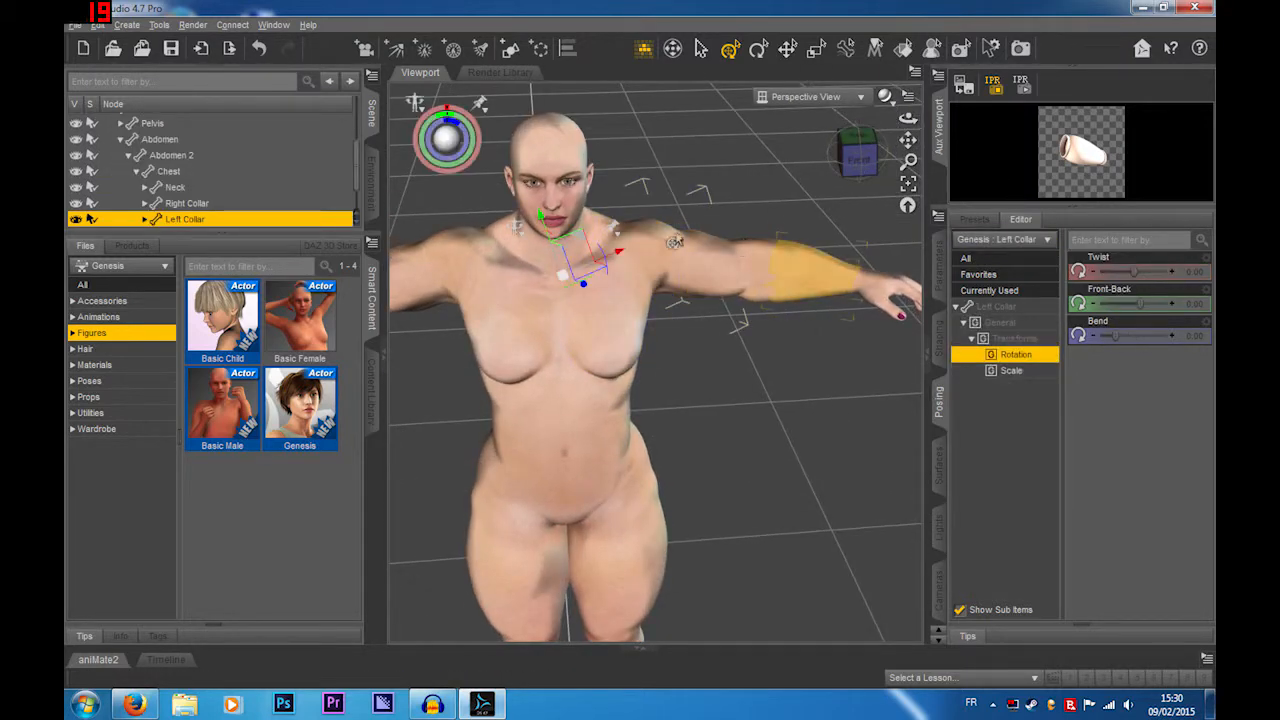
{"action": "left_click_drag", "start_coordinate": [600, 260], "coordinate": [665, 197]}
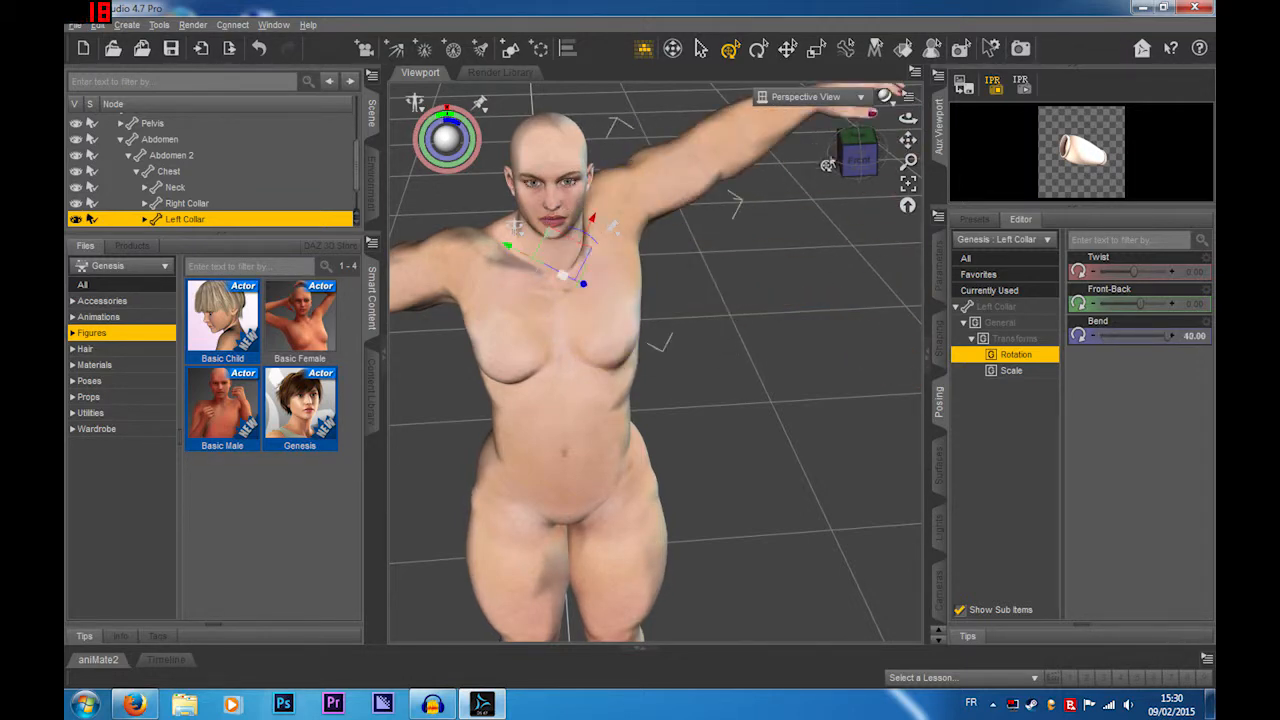
Step: Swing the figure's left shoulder forward to a Front-Back rotation of -75.00 and show all its pose properties
{"action": "left_click_drag", "start_coordinate": [860, 162], "coordinate": [857, 152]}
{"action": "left_click", "coordinate": [710, 147]}
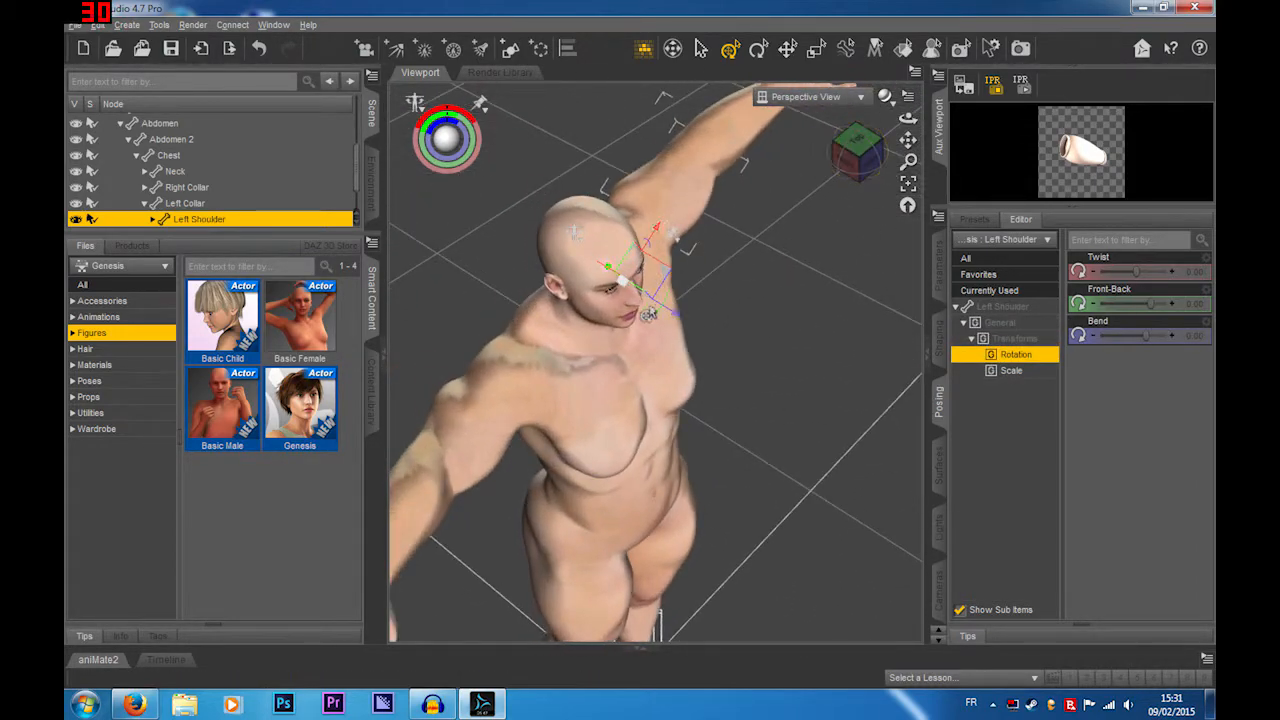
{"action": "left_click_drag", "start_coordinate": [656, 309], "coordinate": [602, 325]}
{"action": "left_click", "coordinate": [872, 168]}
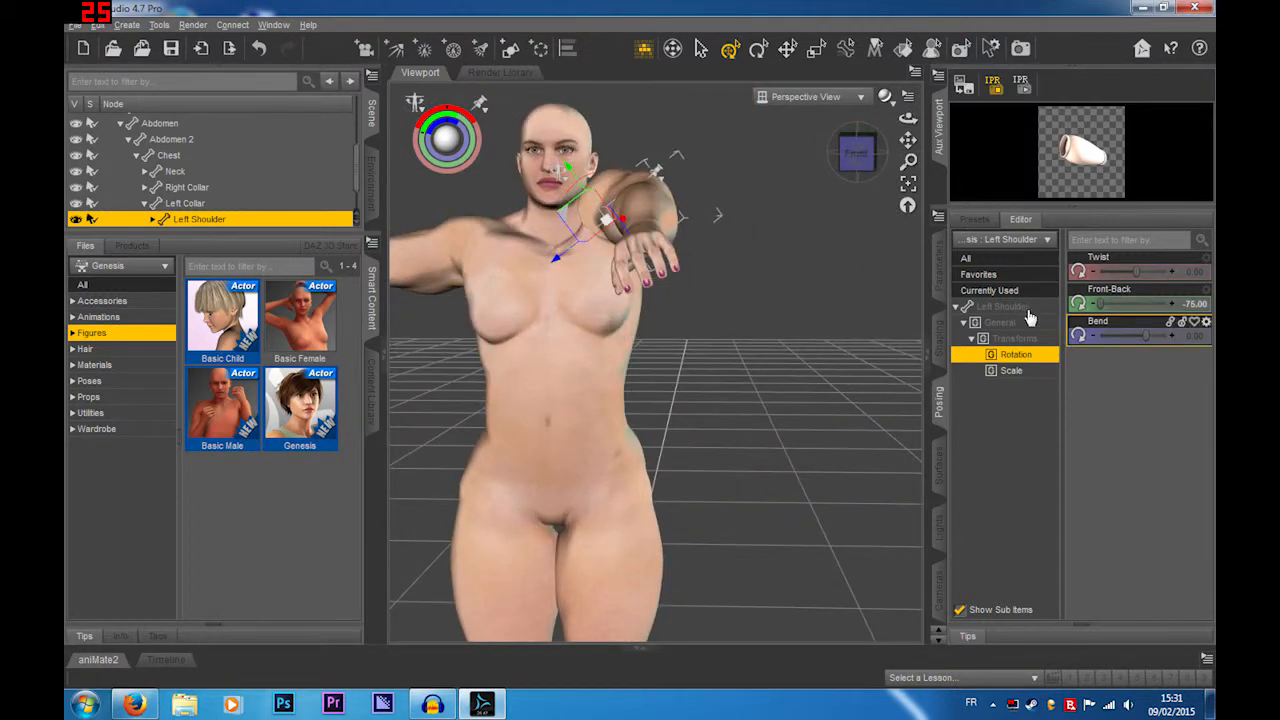
{"action": "left_click", "coordinate": [1028, 310]}
Step: Select the whole Genesis figure from the viewport and bring its full body into view
{"action": "right_click", "coordinate": [540, 321]}
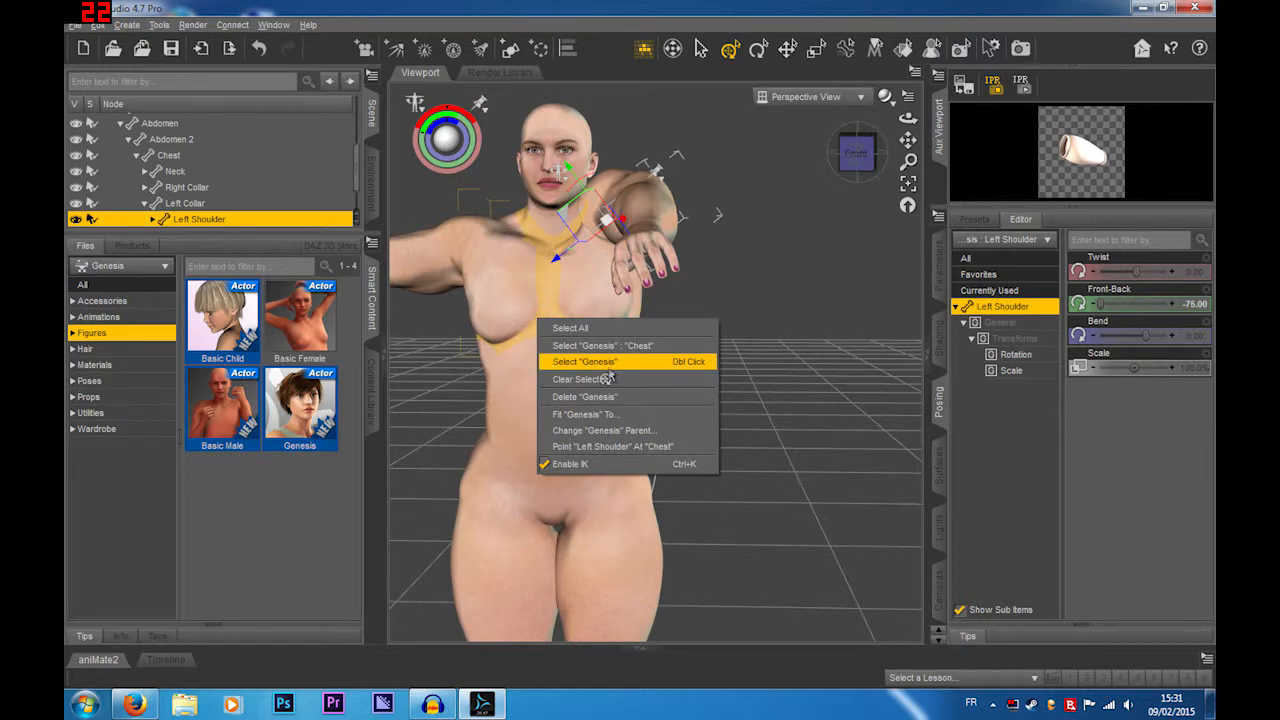
{"action": "left_click", "coordinate": [604, 364]}
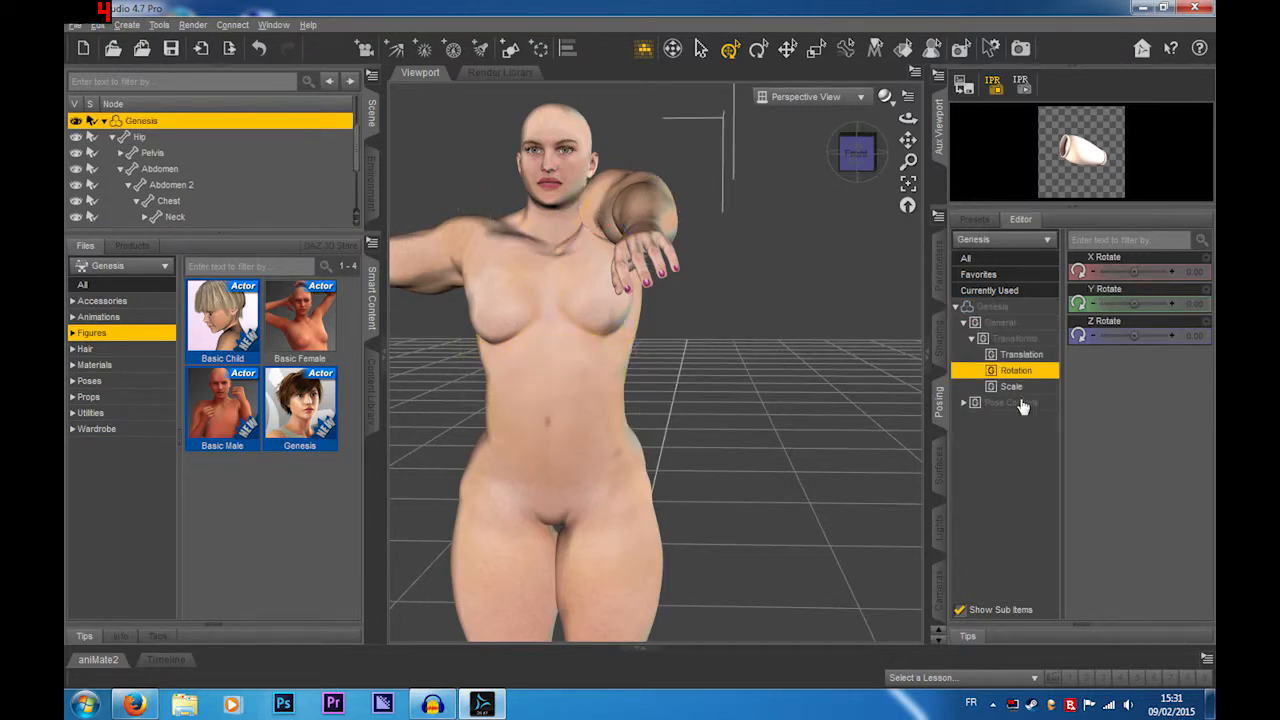
{"action": "scroll", "coordinate": [736, 454], "scroll_direction": "down", "scroll_amount": 5}
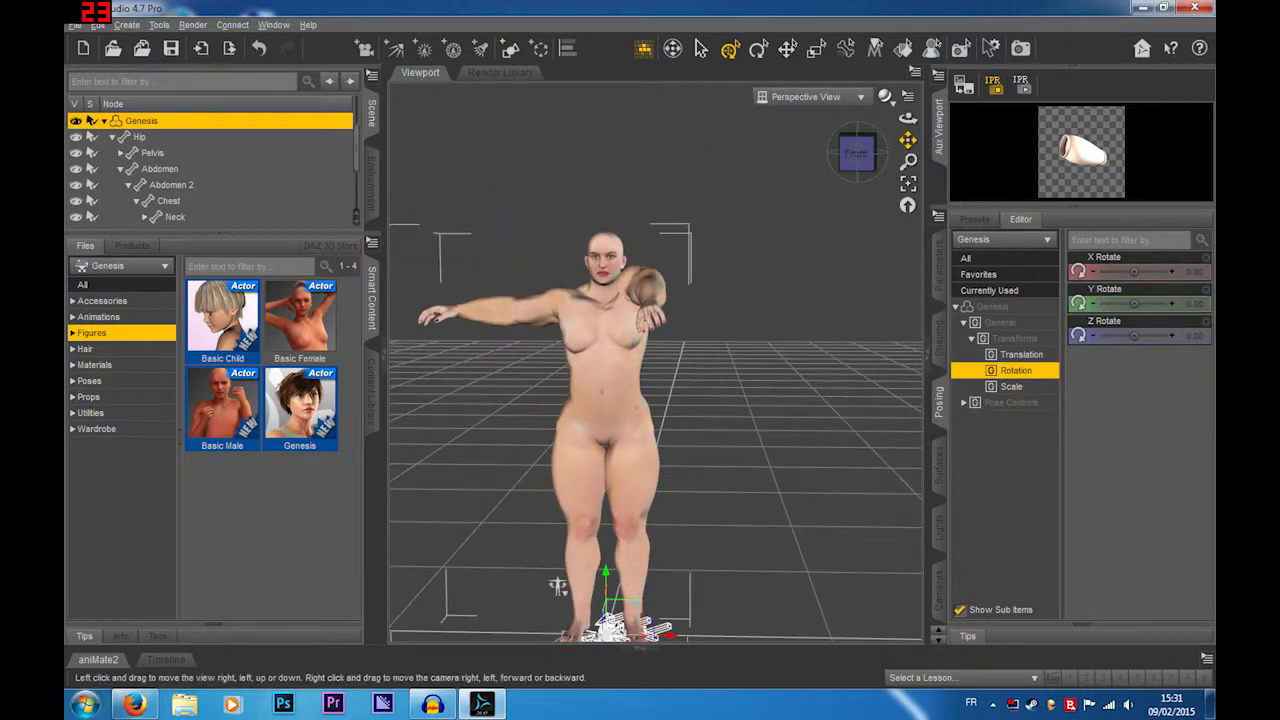
{"action": "left_click_drag", "start_coordinate": [908, 140], "coordinate": [899, 70]}
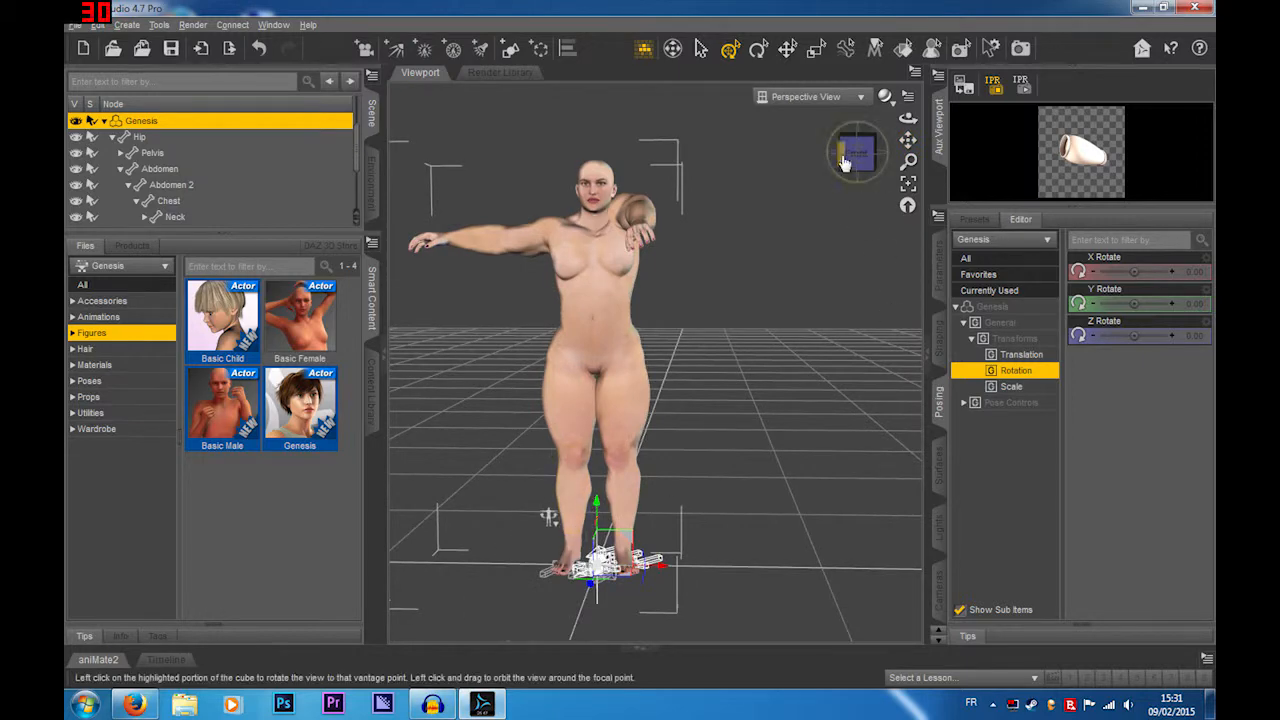
Step: Select the figure's head and set its Bend rotation to -4.29
{"action": "left_click_drag", "start_coordinate": [862, 158], "coordinate": [610, 206]}
{"action": "right_click", "coordinate": [664, 216]}
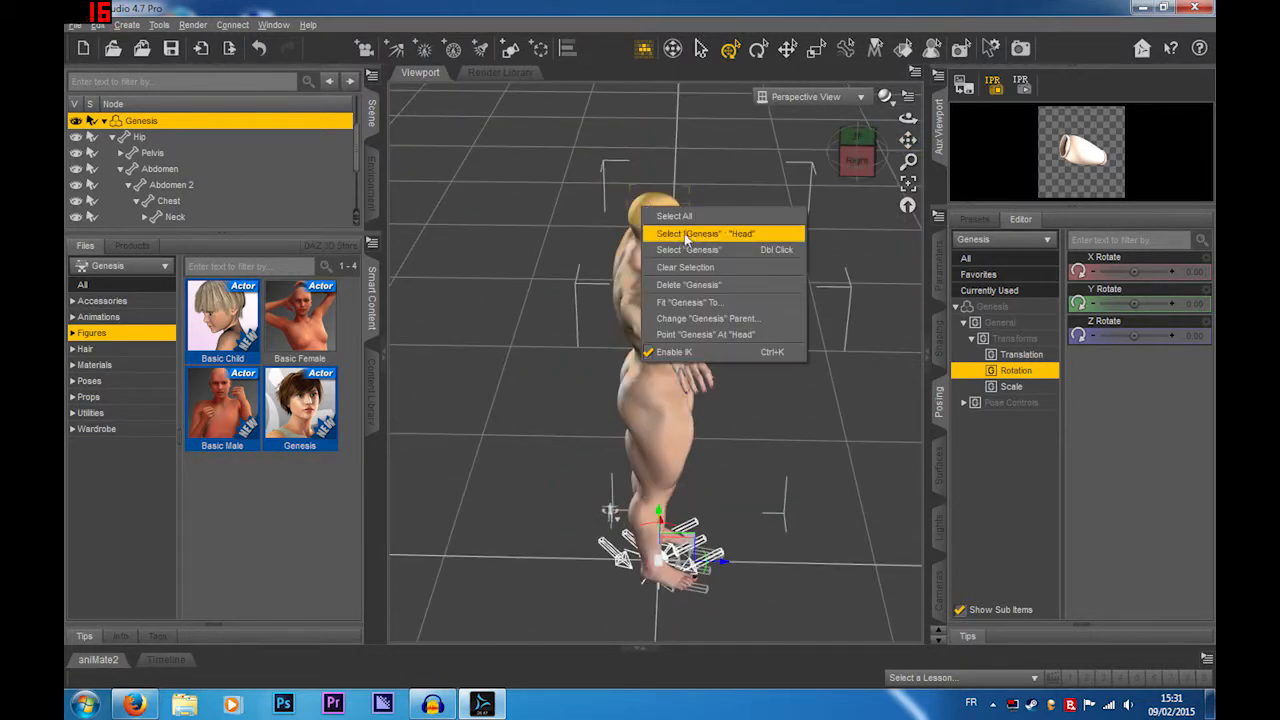
{"action": "left_click", "coordinate": [690, 234]}
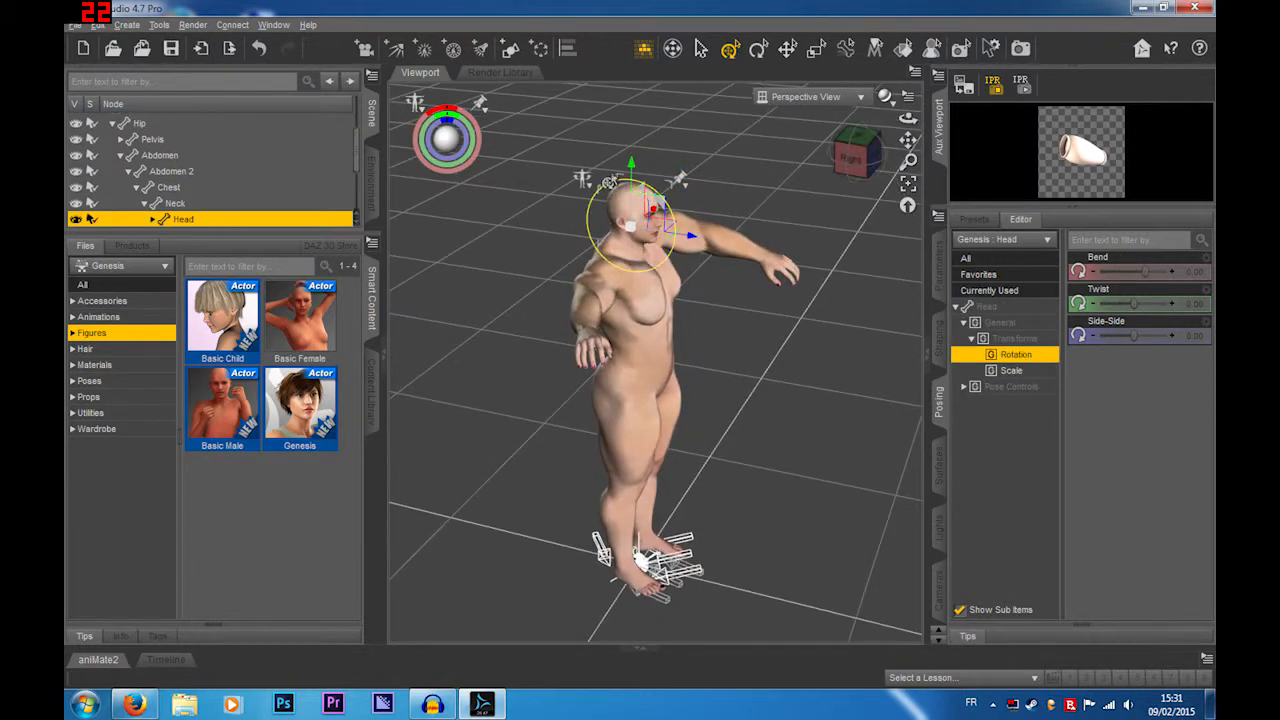
{"action": "left_click_drag", "start_coordinate": [695, 219], "coordinate": [728, 218]}
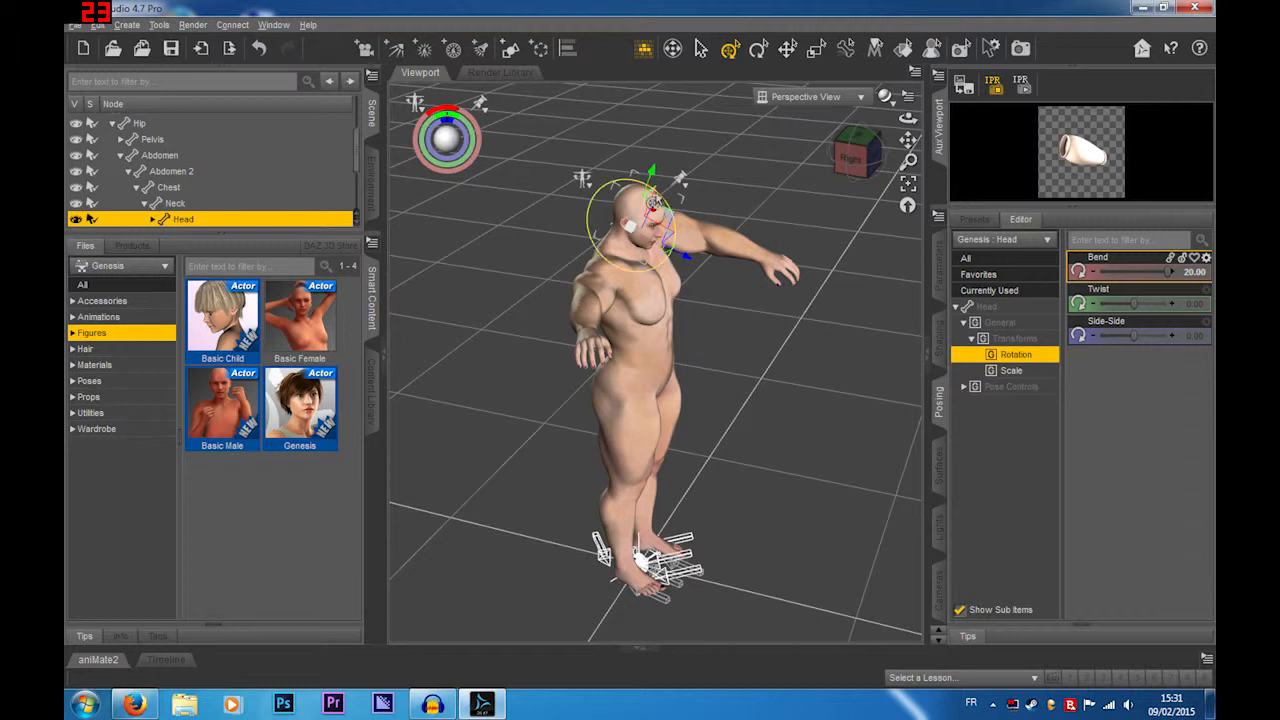
{"action": "left_click_drag", "start_coordinate": [652, 202], "coordinate": [616, 193]}
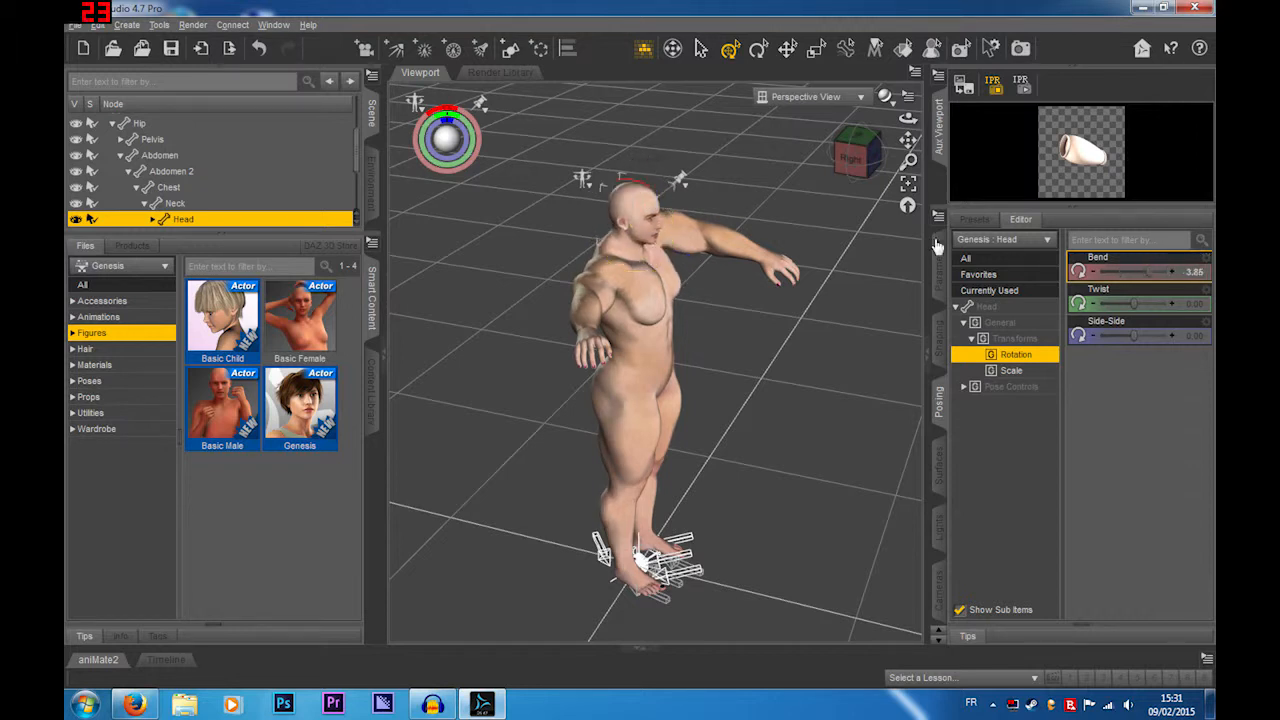
{"action": "mouse_move", "coordinate": [1120, 273]}
{"action": "left_mouse_down"}
{"action": "mouse_move", "coordinate": [1105, 272]}
{"action": "mouse_move", "coordinate": [1150, 272]}
{"action": "mouse_move", "coordinate": [1095, 272]}
{"action": "mouse_move", "coordinate": [1138, 272]}
{"action": "left_mouse_up"}
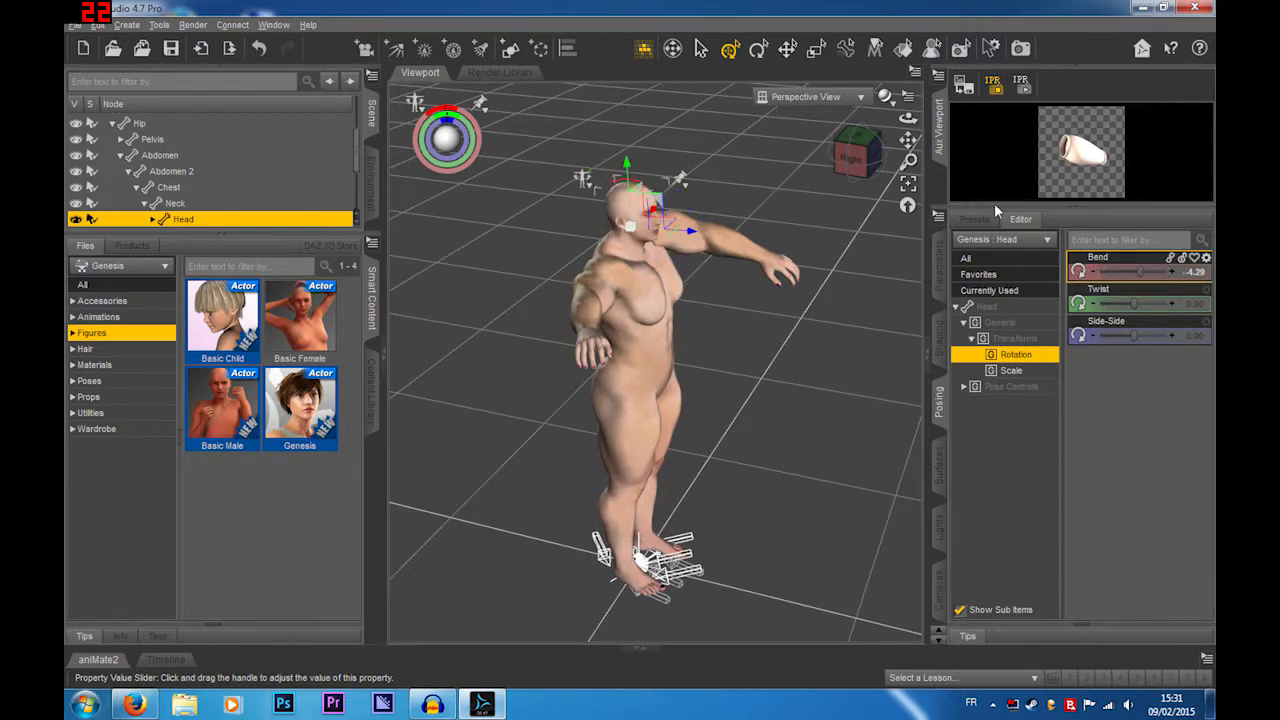
Step: Look through the head's Pose Controls, from the eye and mouth sliders to the smile and lip sliders
{"action": "left_click", "coordinate": [907, 205]}
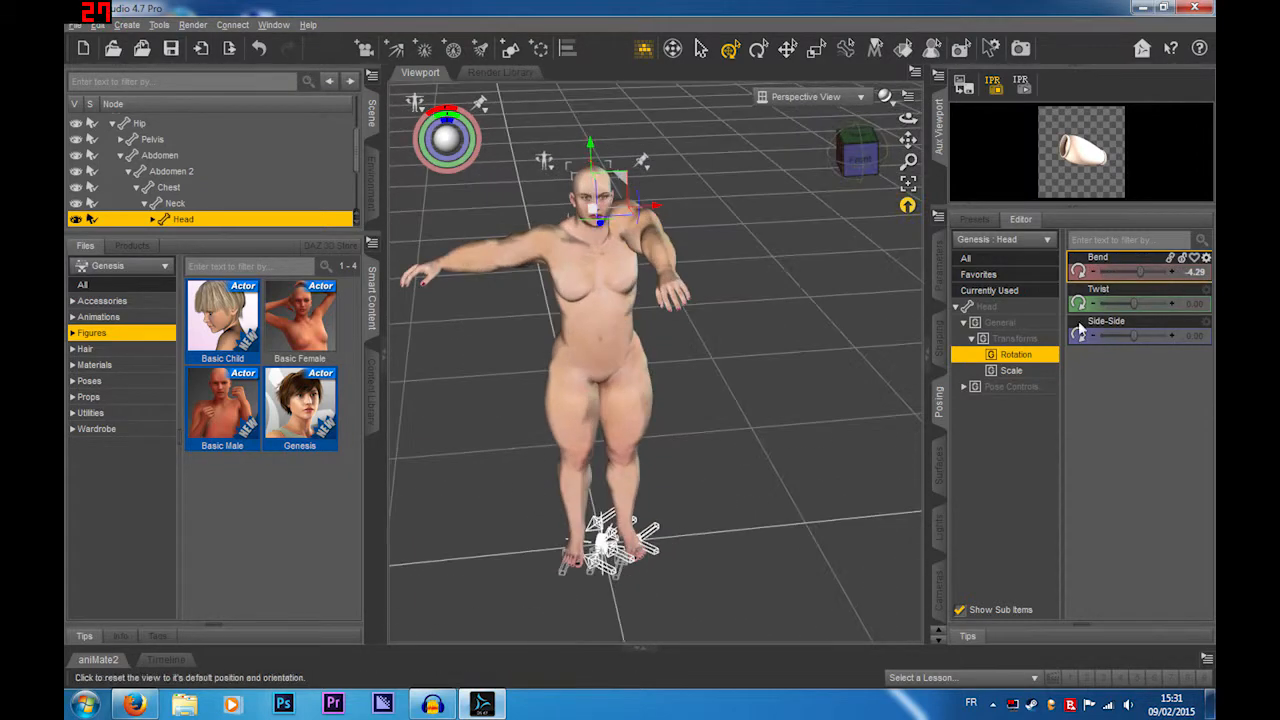
{"action": "left_click", "coordinate": [1038, 388]}
{"action": "scroll", "coordinate": [1140, 400], "scroll_direction": "down", "scroll_amount": 10}
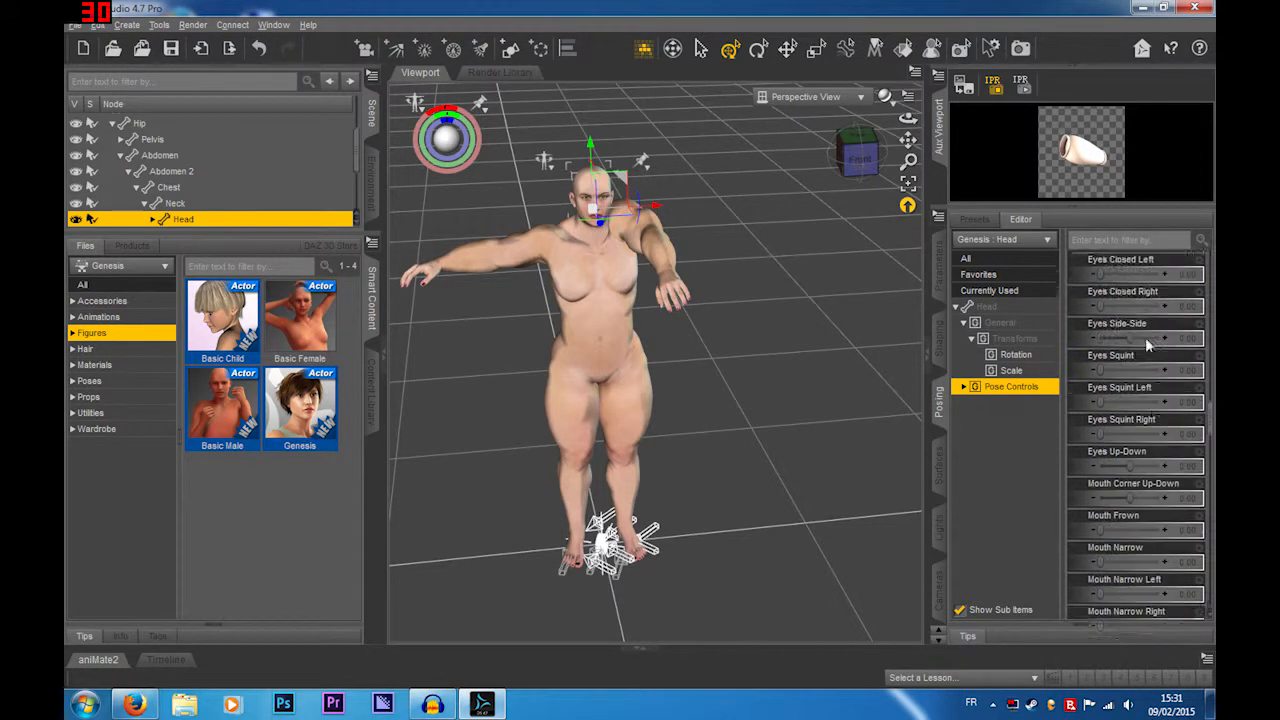
{"action": "scroll", "coordinate": [1147, 345], "scroll_direction": "down", "scroll_amount": 10}
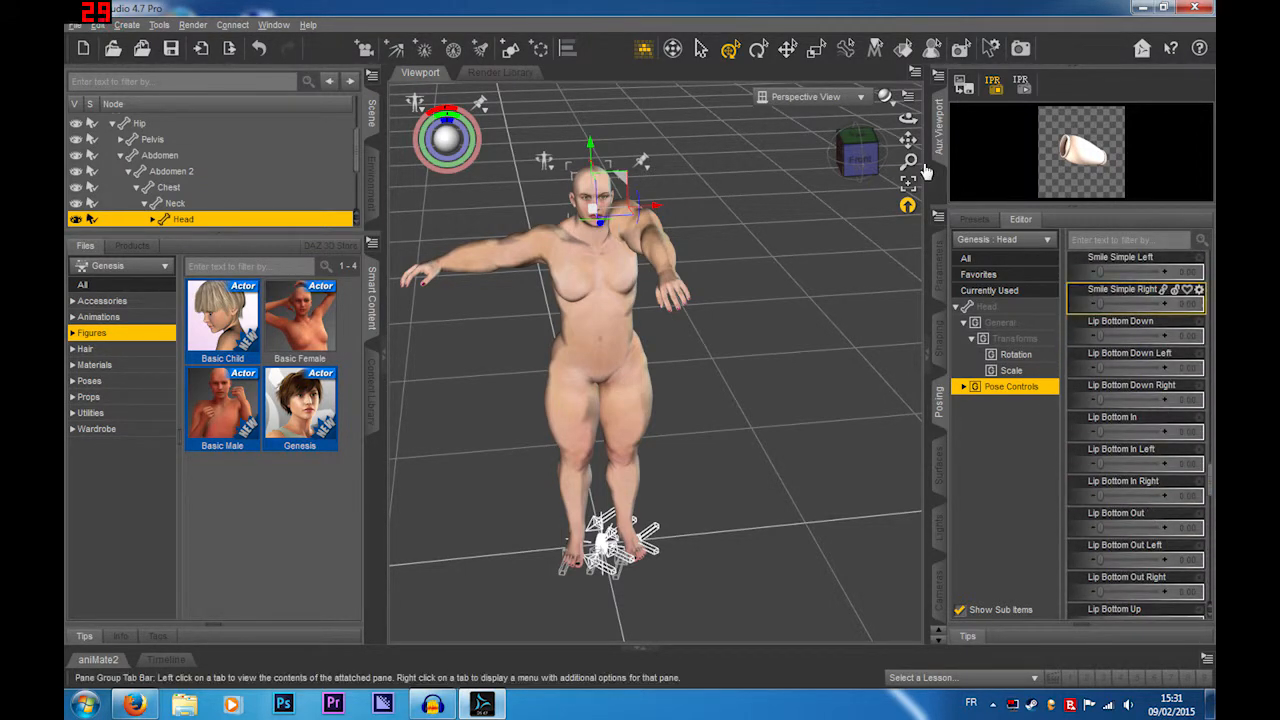
Step: Try to adjust the head's Smile Simple Right pose control while viewing the face close up
{"action": "left_click_drag", "start_coordinate": [908, 141], "coordinate": [687, 432]}
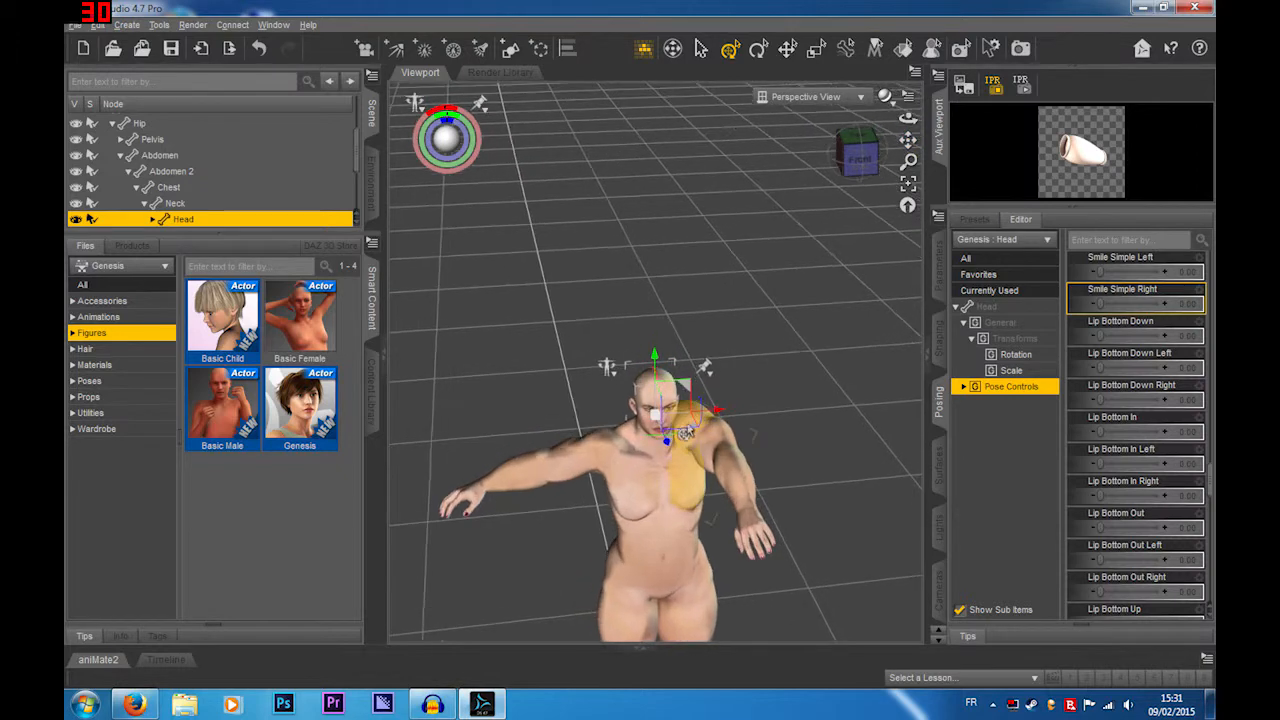
{"action": "scroll", "coordinate": [687, 432], "scroll_direction": "up", "scroll_amount": 4}
{"action": "left_click_drag", "start_coordinate": [860, 158], "coordinate": [915, 110]}
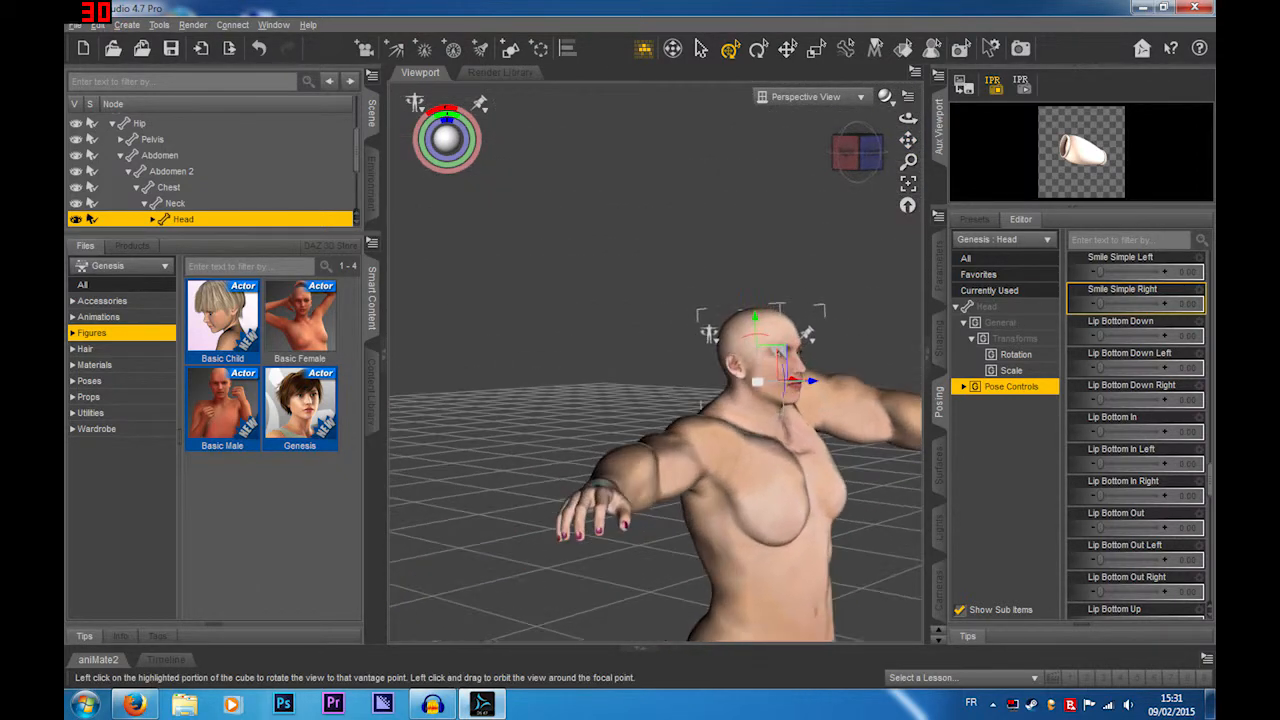
{"action": "left_click_drag", "start_coordinate": [640, 310], "coordinate": [718, 298]}
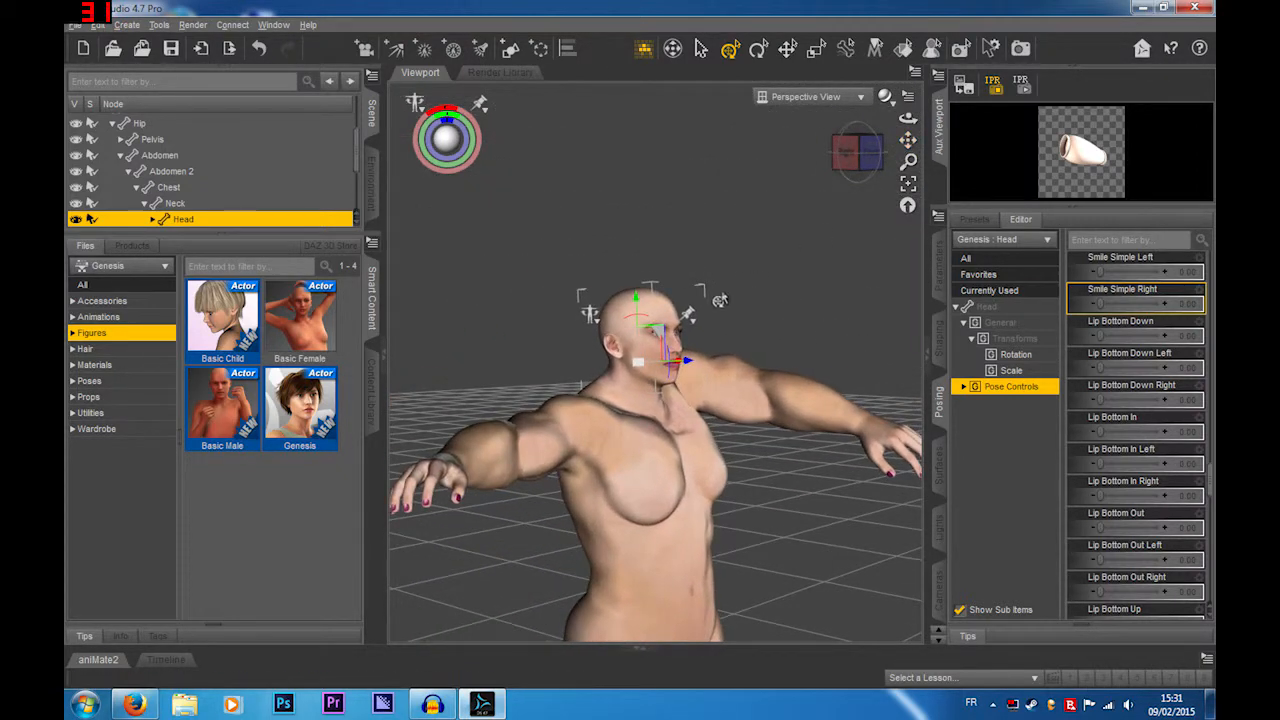
{"action": "scroll", "coordinate": [720, 299], "scroll_direction": "up", "scroll_amount": 5}
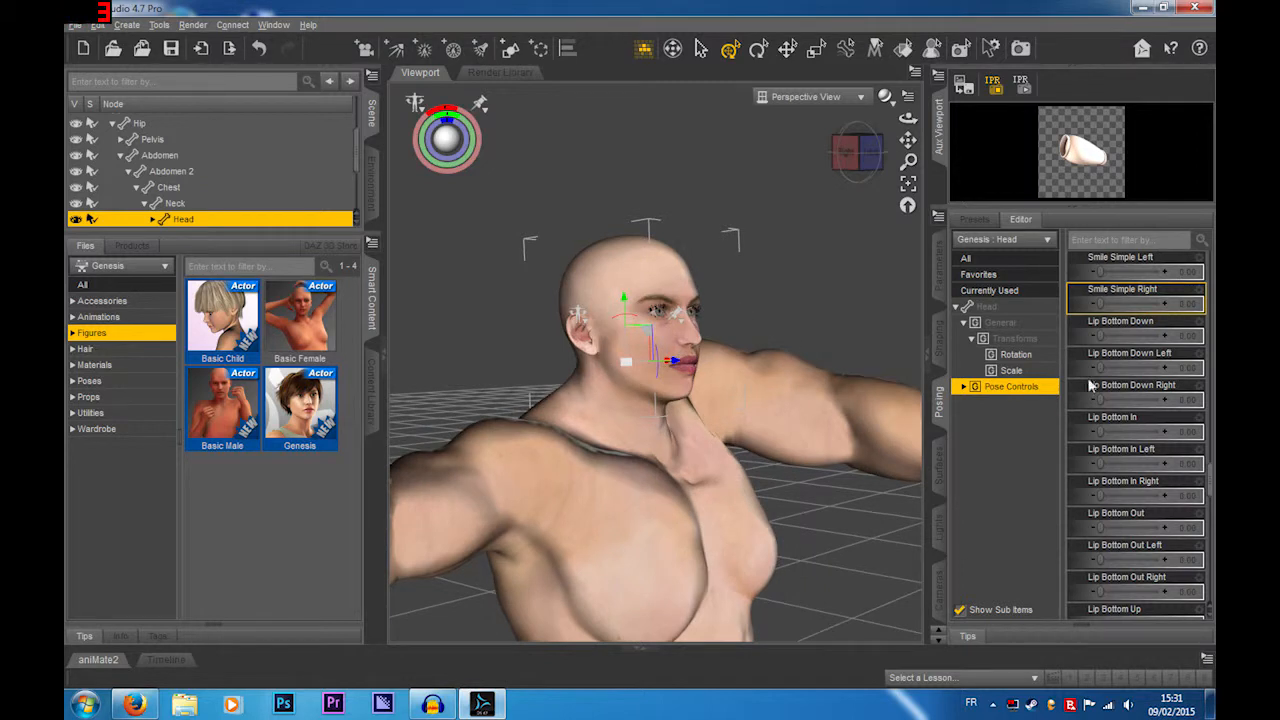
{"action": "left_click_drag", "start_coordinate": [1100, 305], "coordinate": [1125, 306]}
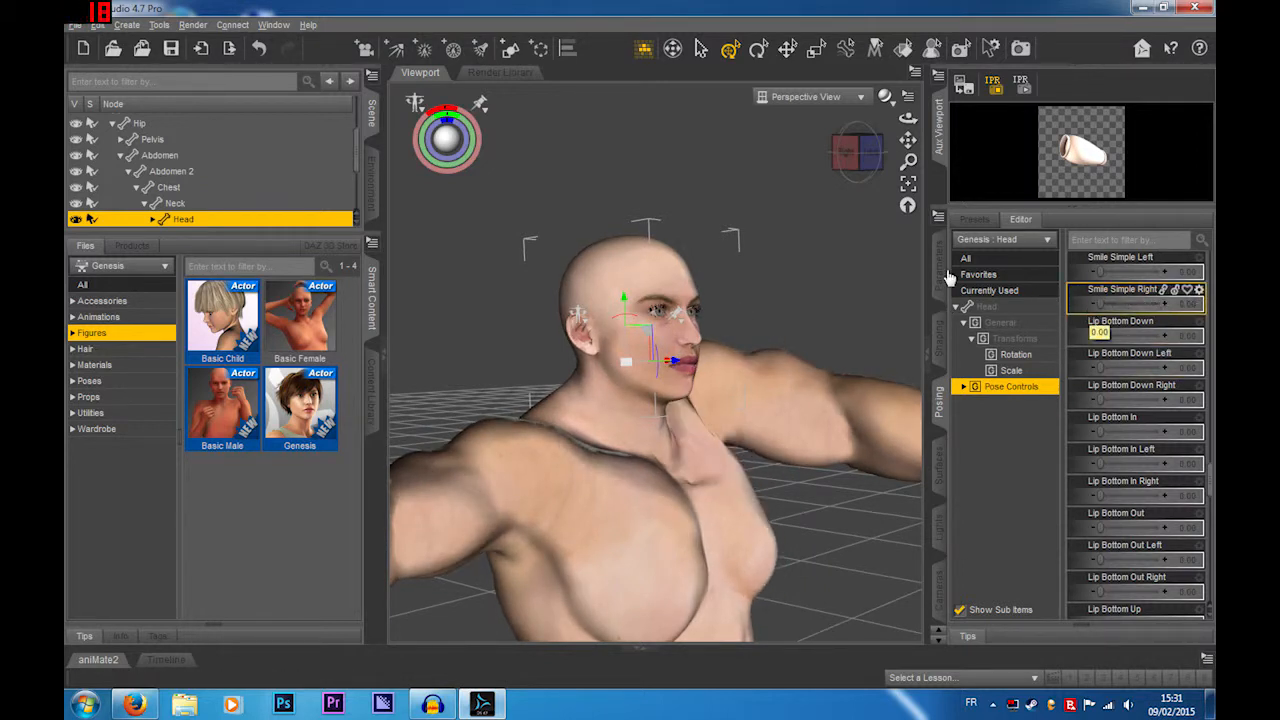
{"action": "scroll", "coordinate": [630, 290], "scroll_direction": "up", "scroll_amount": 2}
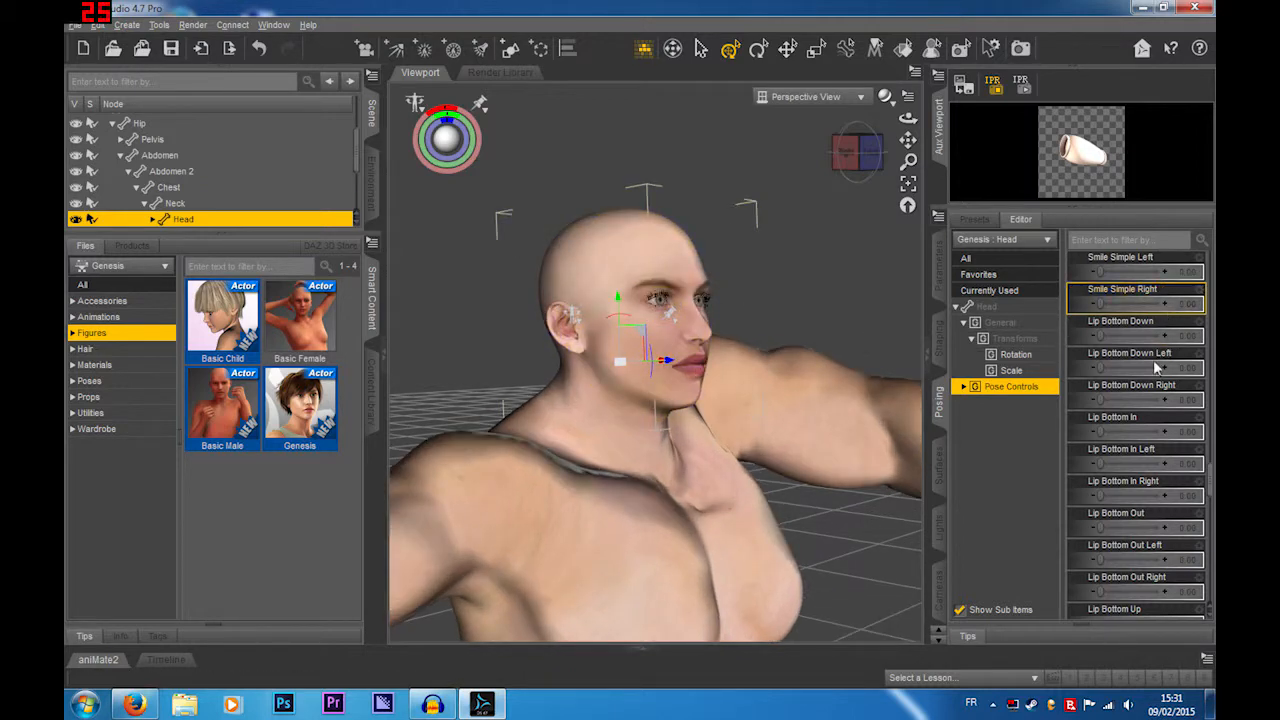
Step: Look through the head's brow and cheek pose controls and expand the Pose Controls groups down to the Head subgroups
{"action": "scroll", "coordinate": [1155, 368], "scroll_direction": "up", "scroll_amount": 10}
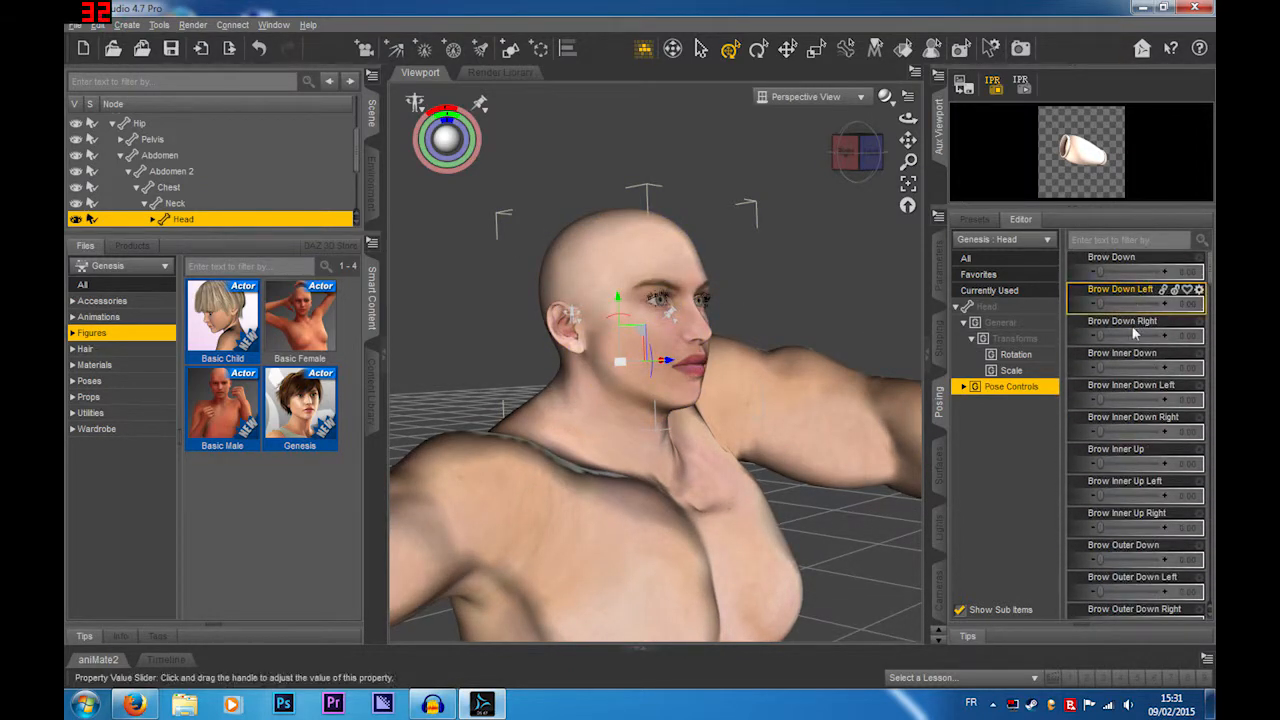
{"action": "scroll", "coordinate": [1133, 333], "scroll_direction": "down", "scroll_amount": 5}
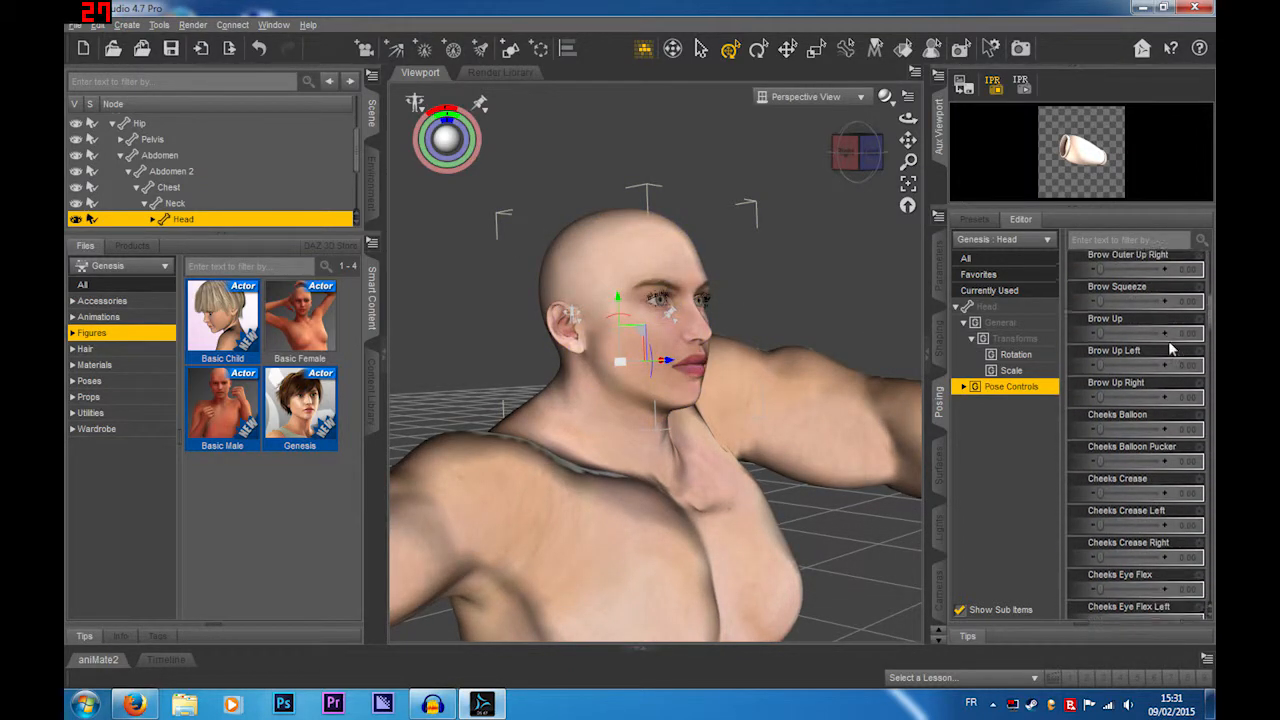
{"action": "left_click", "coordinate": [963, 386]}
{"action": "left_click", "coordinate": [971, 402]}
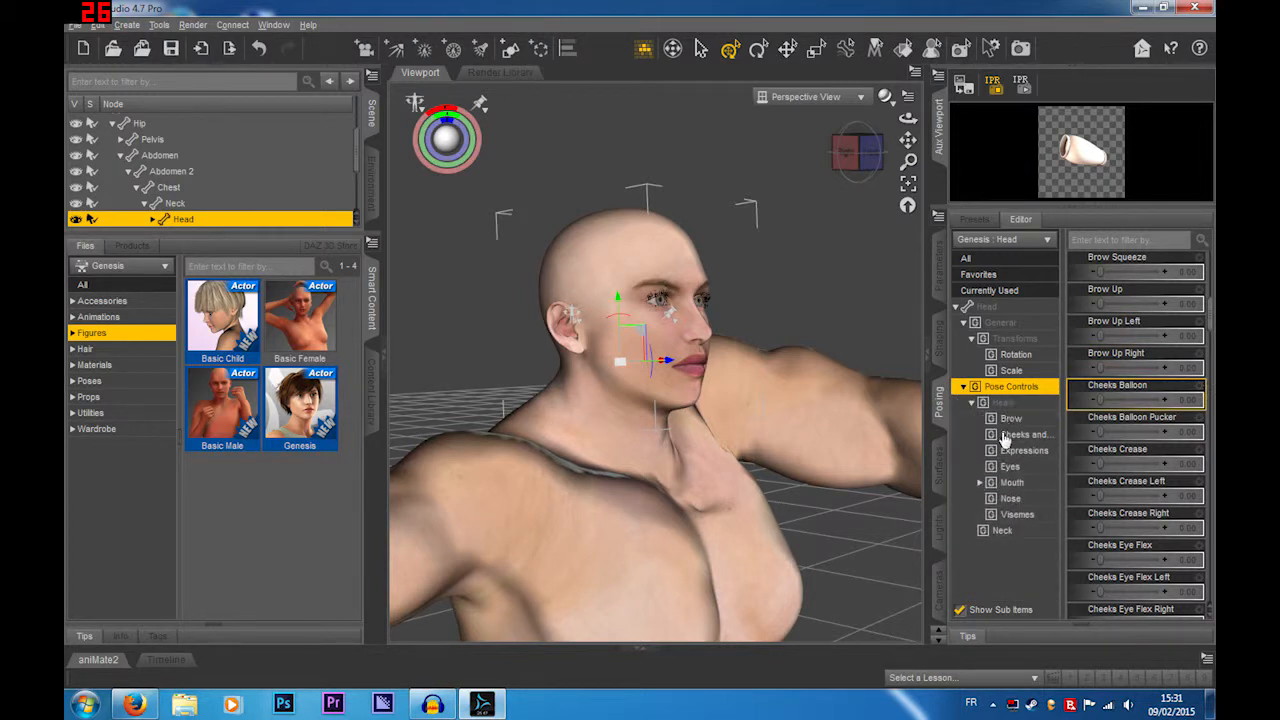
Step: Set the head's Angry, Concentrate, Fear and Glare expressions to 1.00 each
{"action": "left_click", "coordinate": [1030, 451]}
{"action": "left_click_drag", "start_coordinate": [1140, 271], "coordinate": [1180, 271]}
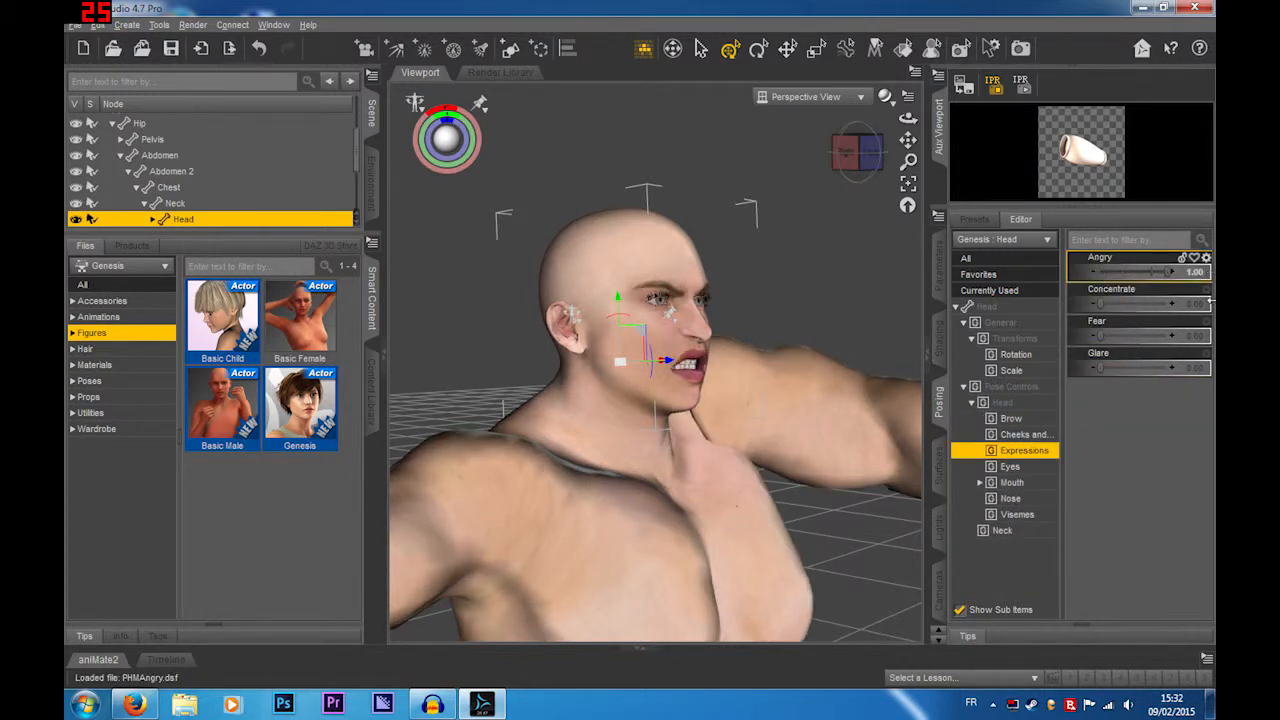
{"action": "left_click_drag", "start_coordinate": [879, 160], "coordinate": [862, 160]}
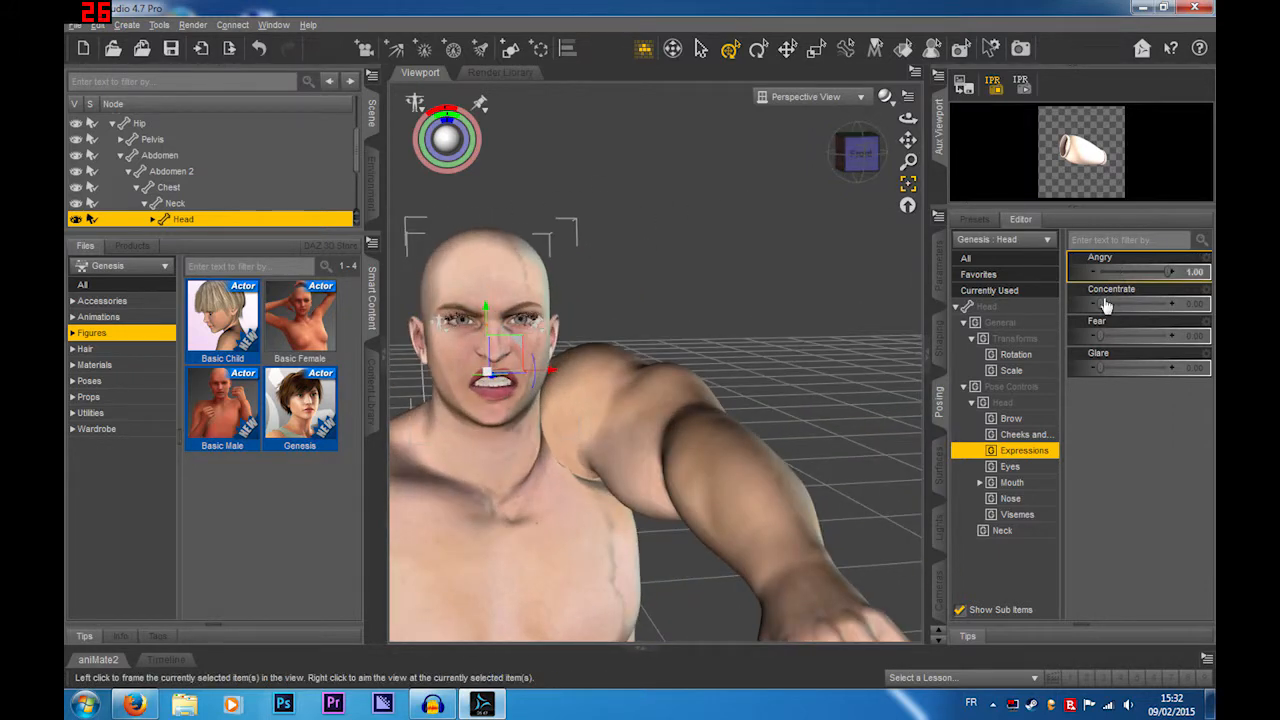
{"action": "left_click_drag", "start_coordinate": [1103, 304], "coordinate": [1210, 321]}
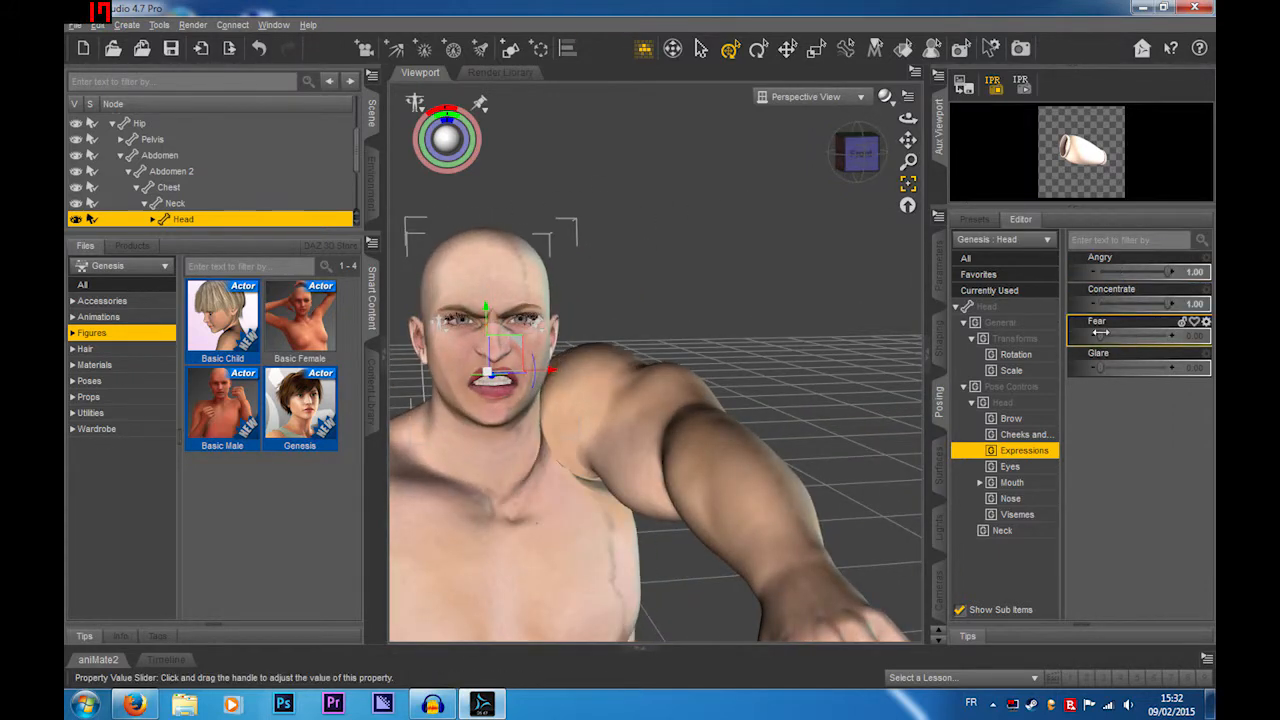
{"action": "left_click_drag", "start_coordinate": [1100, 332], "coordinate": [1205, 334]}
{"action": "left_click_drag", "start_coordinate": [1098, 369], "coordinate": [1205, 369]}
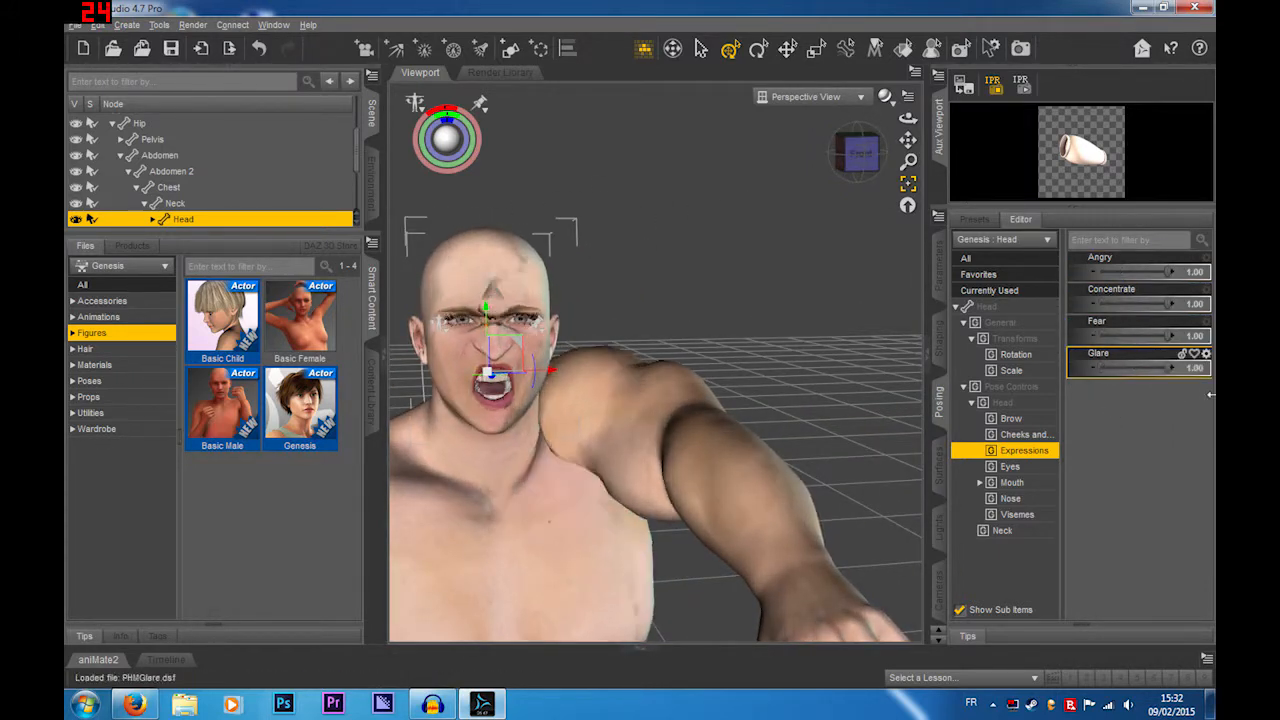
Step: Inspect the figure's facial expression from the side and close up, and display the Surfaces editor
{"action": "left_click_drag", "start_coordinate": [840, 152], "coordinate": [872, 153]}
{"action": "left_click", "coordinate": [852, 155]}
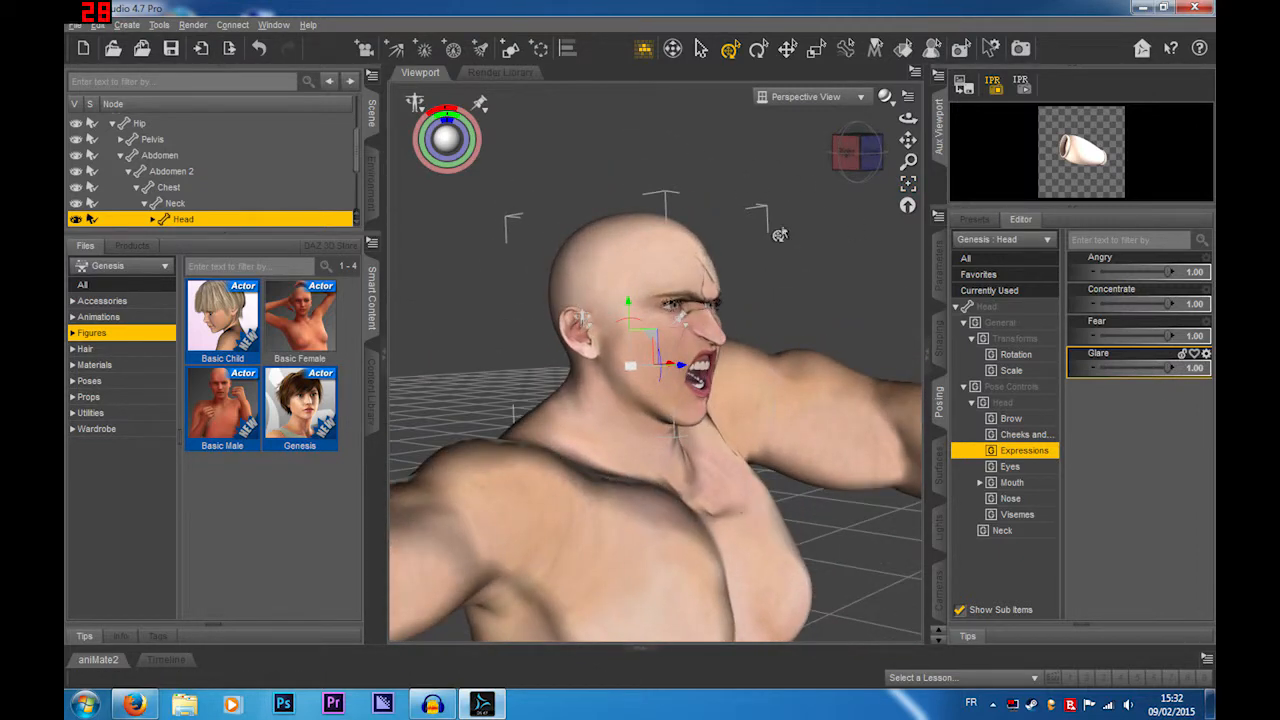
{"action": "left_click", "coordinate": [852, 155]}
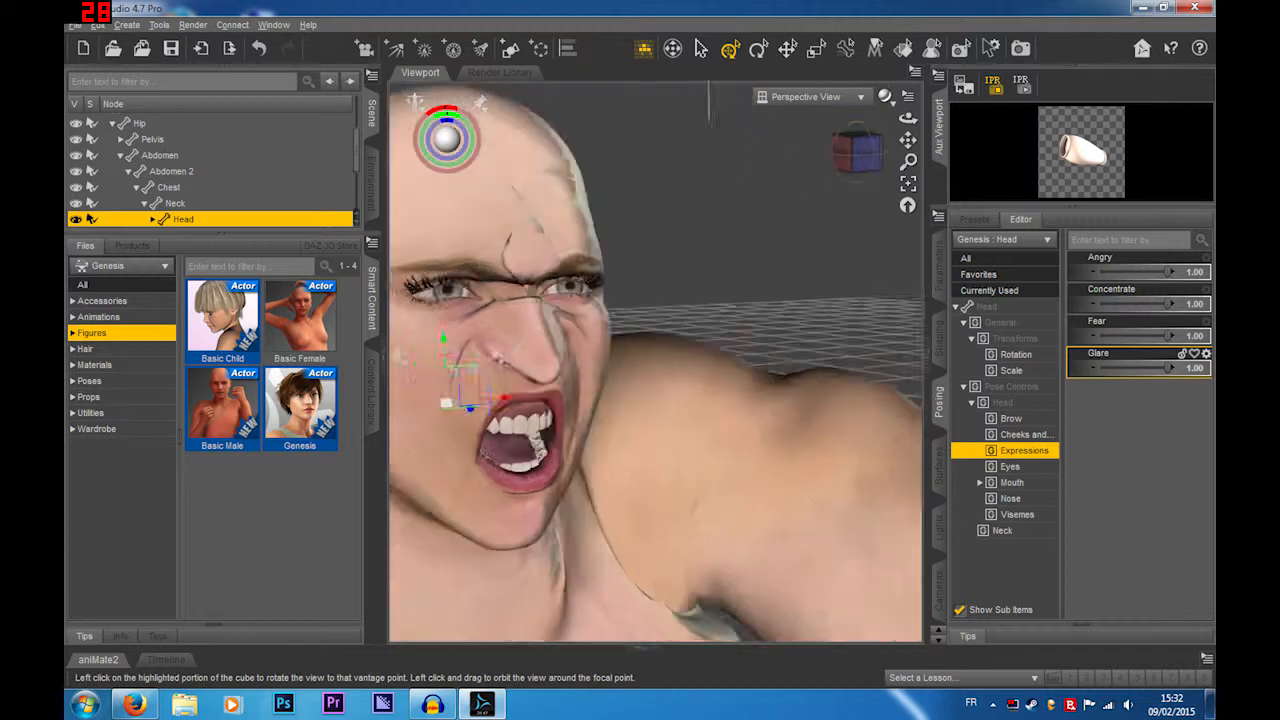
{"action": "left_click", "coordinate": [940, 467]}
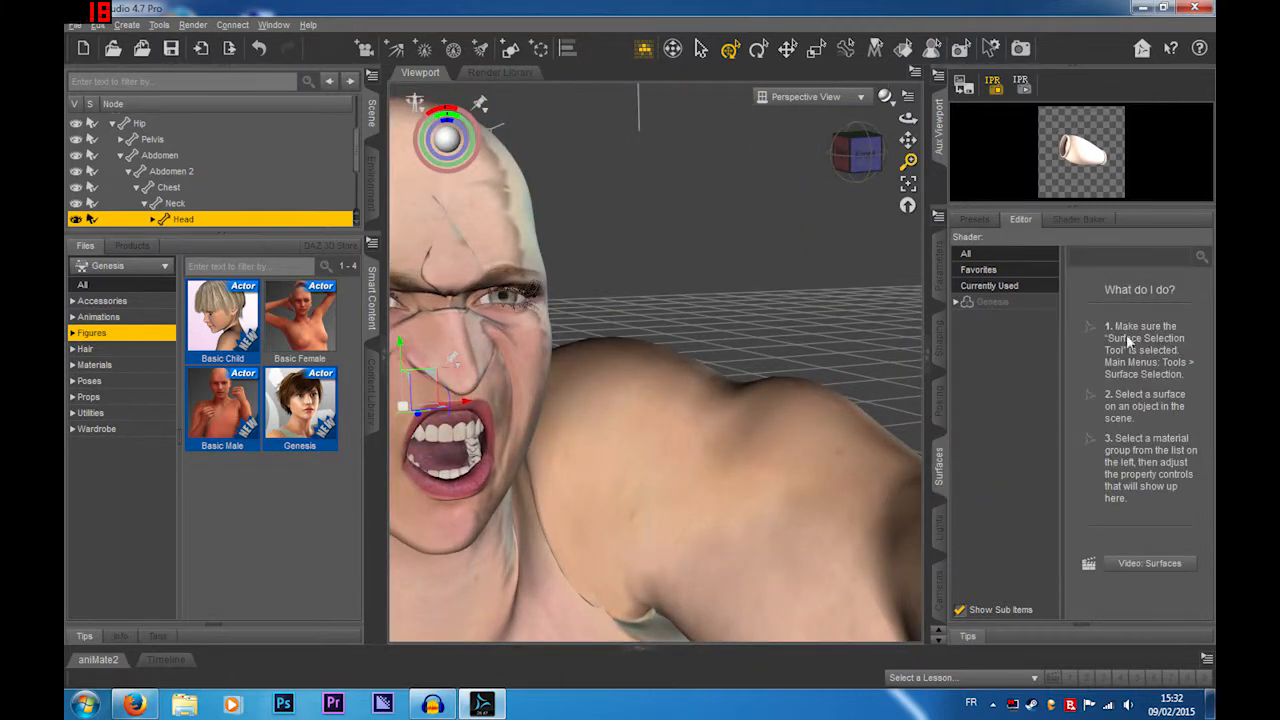
Step: Display the surface presets, bring the upper body into view and select the whole Genesis figure
{"action": "left_click", "coordinate": [975, 219]}
{"action": "left_click", "coordinate": [987, 224]}
{"action": "scroll", "coordinate": [614, 434], "scroll_direction": "down", "scroll_amount": 5}
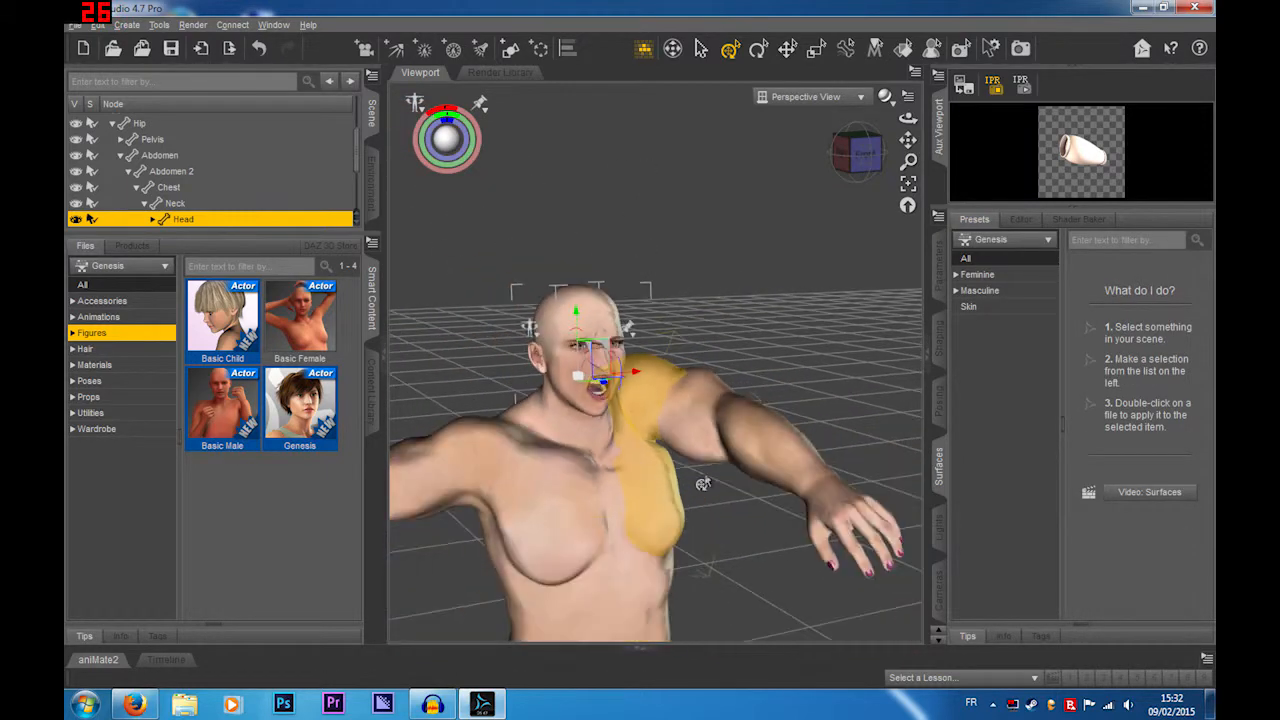
{"action": "left_click_drag", "start_coordinate": [907, 140], "coordinate": [742, 350]}
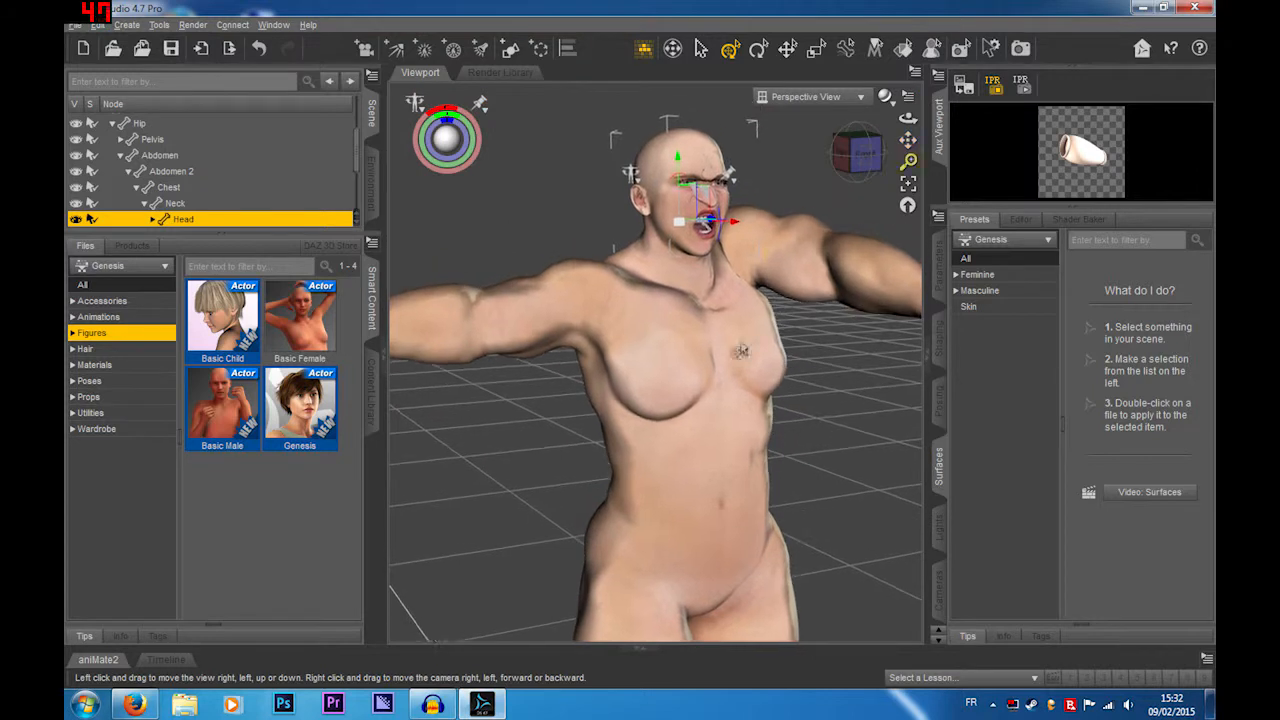
{"action": "right_click", "coordinate": [707, 330]}
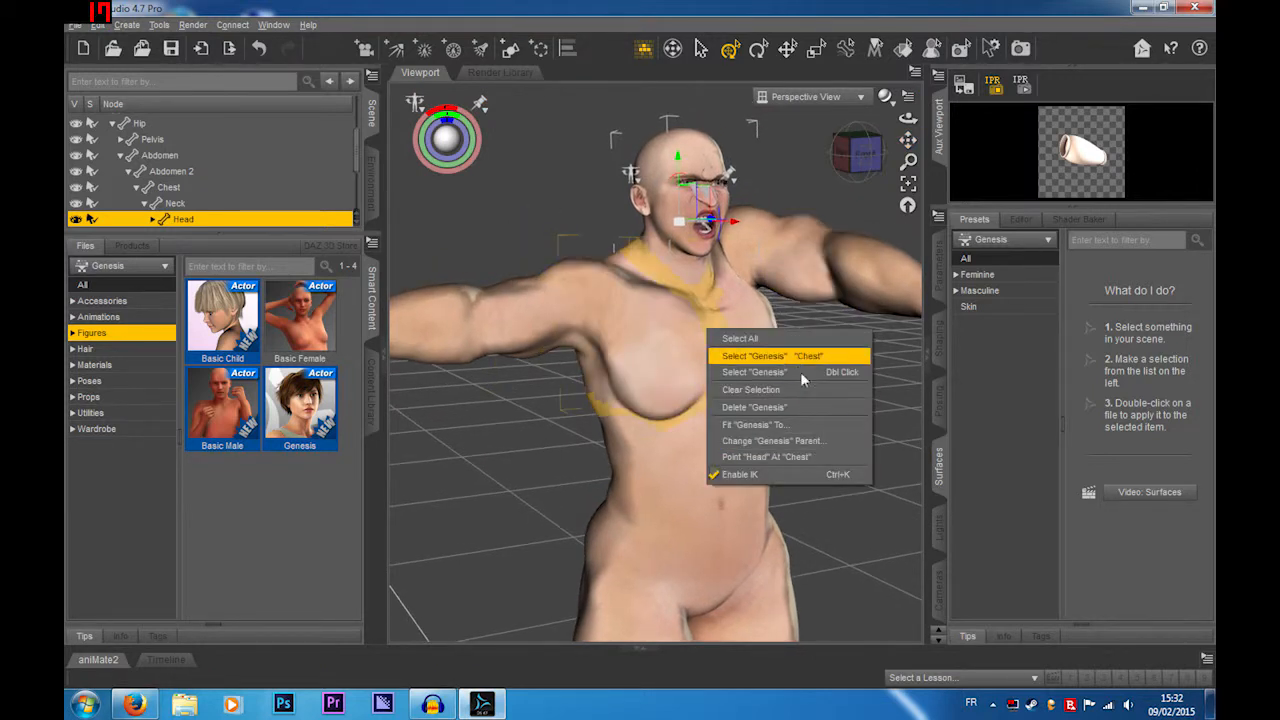
{"action": "left_click", "coordinate": [755, 372]}
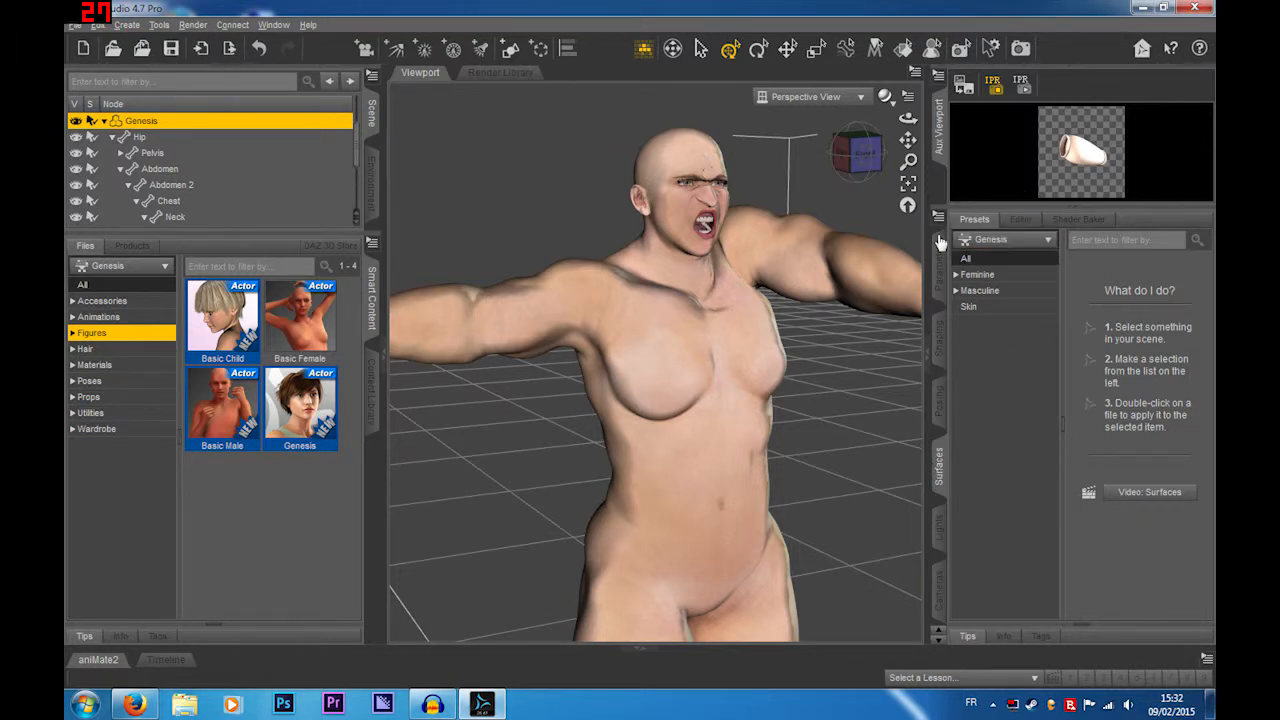
Step: Browse the Feminine and Masculine material presets available for the Genesis figure
{"action": "left_click", "coordinate": [969, 291]}
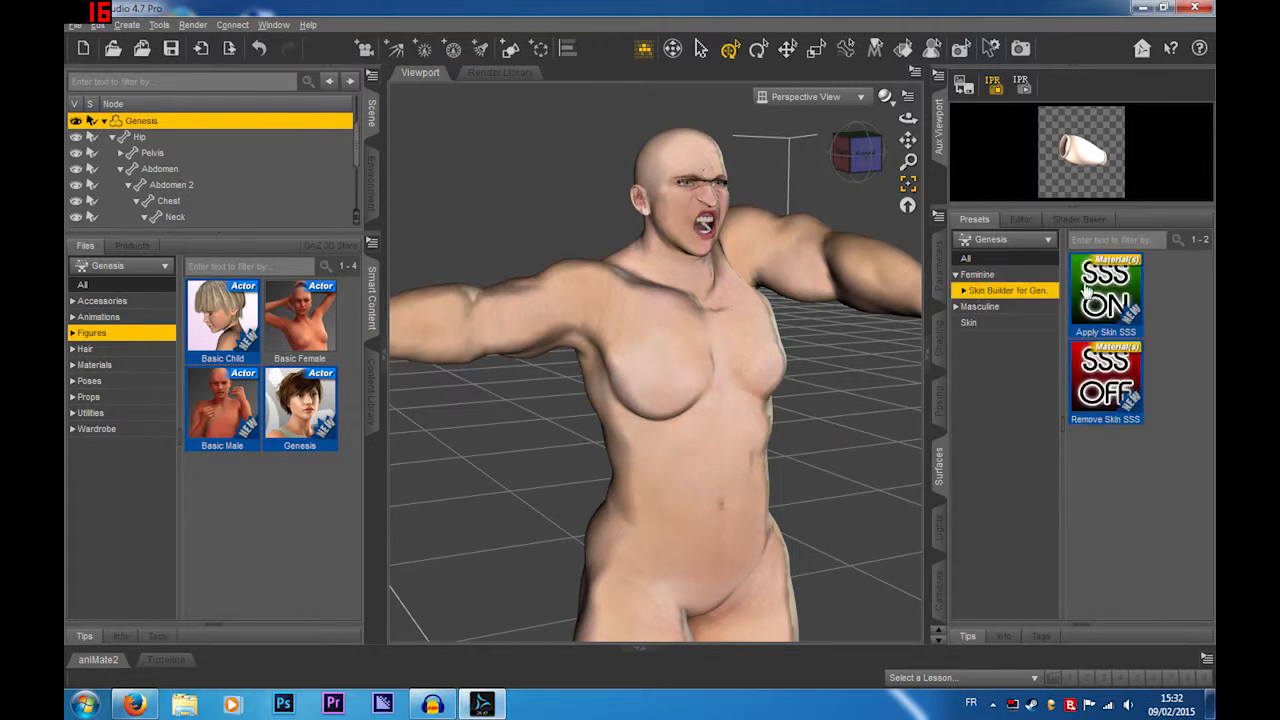
{"action": "left_click", "coordinate": [975, 307]}
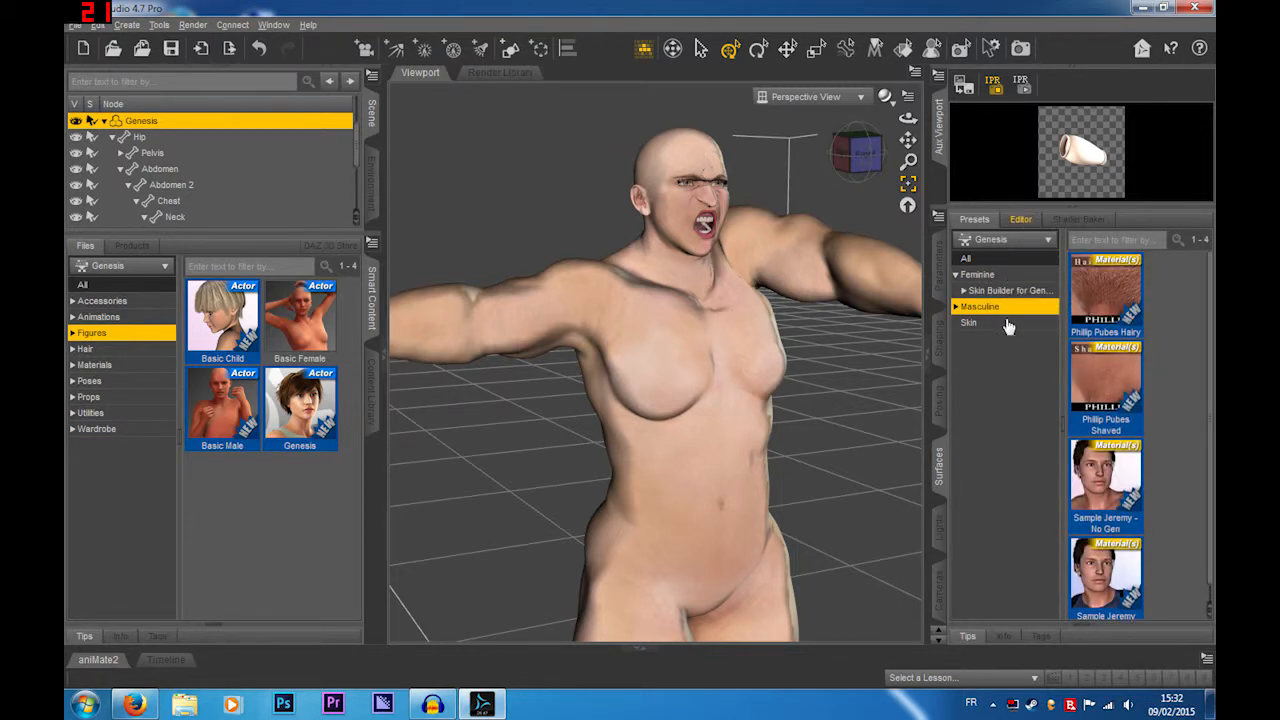
{"action": "scroll", "coordinate": [699, 178], "scroll_direction": "up", "scroll_amount": 3}
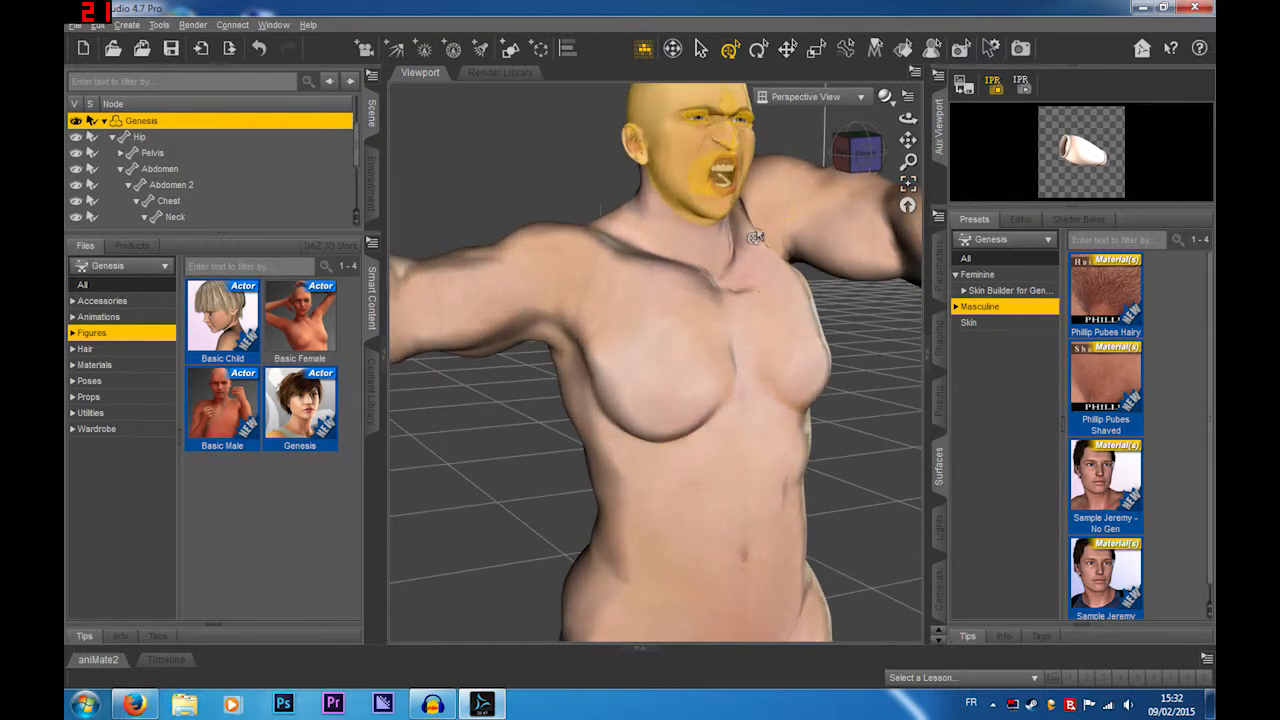
{"action": "left_click_drag", "start_coordinate": [908, 140], "coordinate": [876, 312]}
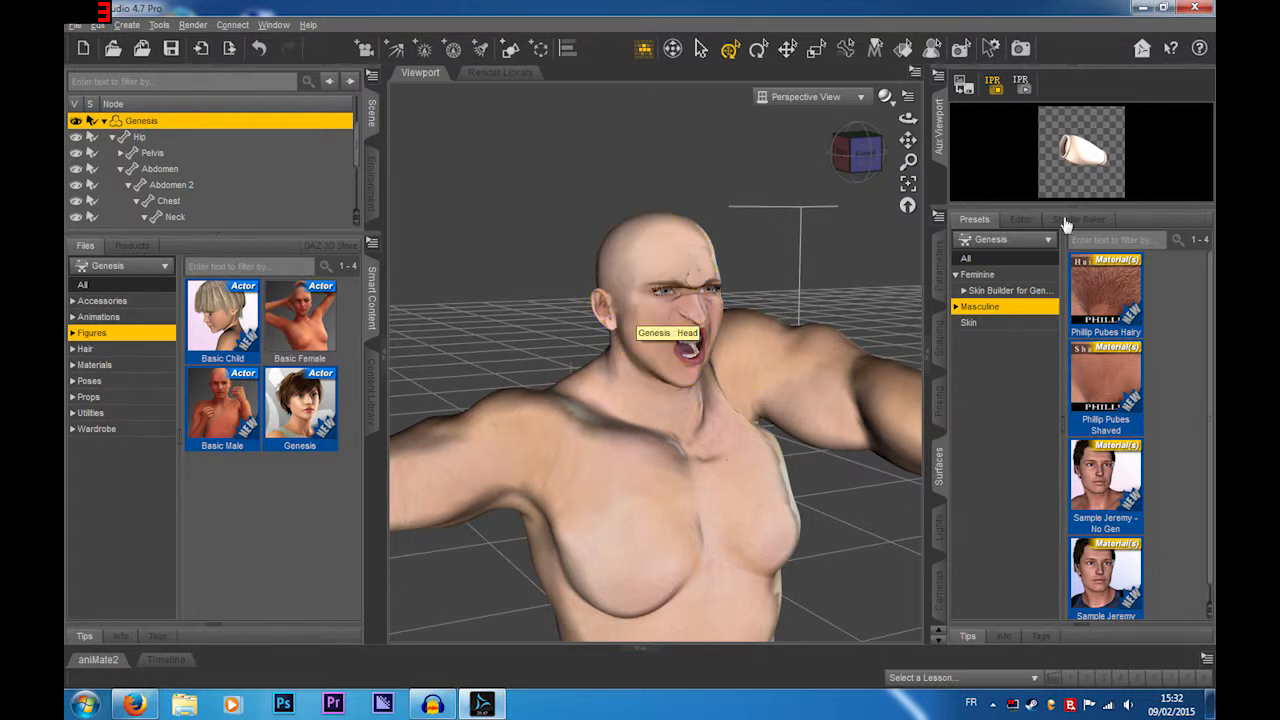
Step: Show Genesis in the surface editor, expand its list of surfaces and select the 1_Lip surface
{"action": "left_click", "coordinate": [1020, 219]}
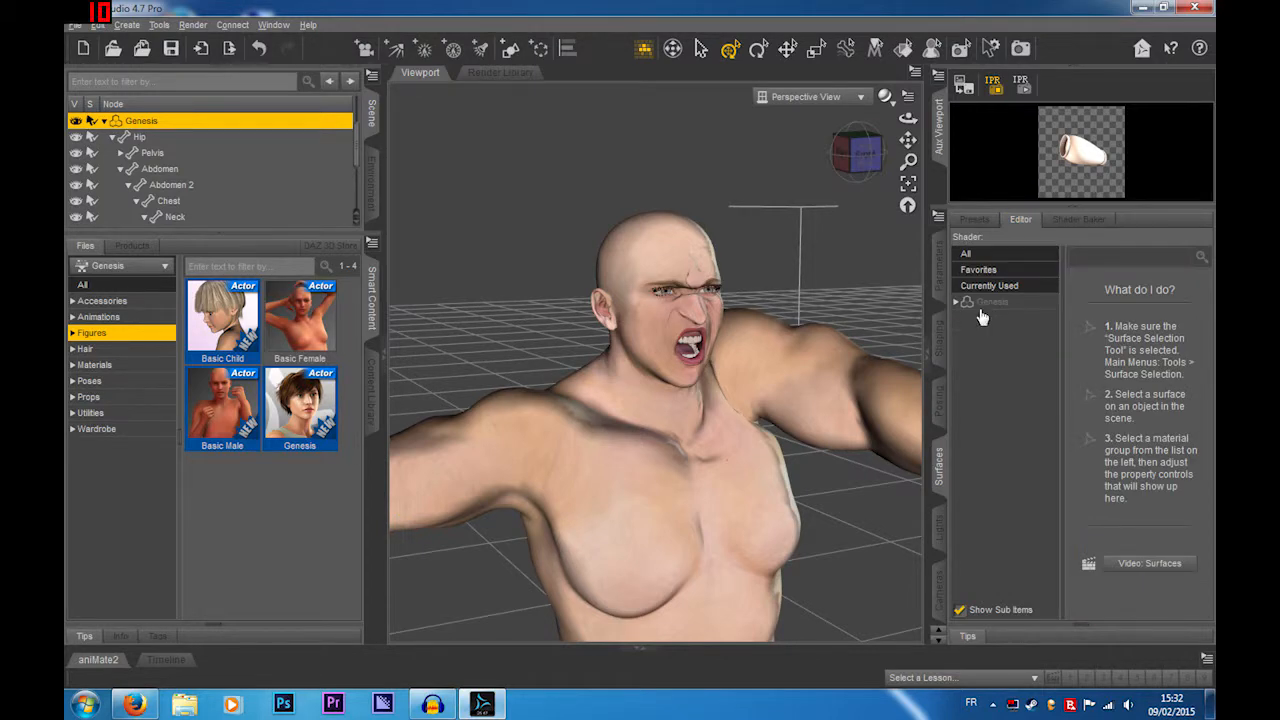
{"action": "left_click", "coordinate": [984, 302]}
{"action": "left_click_drag", "start_coordinate": [1210, 298], "coordinate": [1210, 563]}
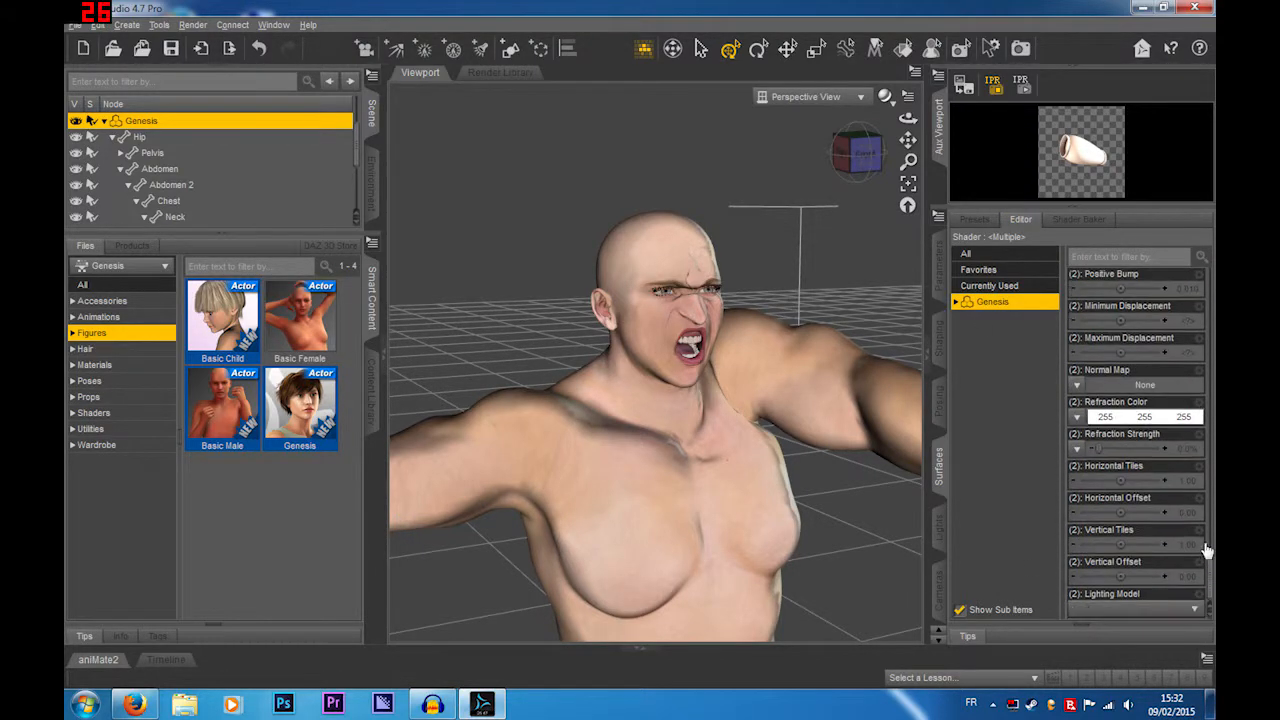
{"action": "left_click", "coordinate": [982, 303]}
{"action": "left_click", "coordinate": [957, 304]}
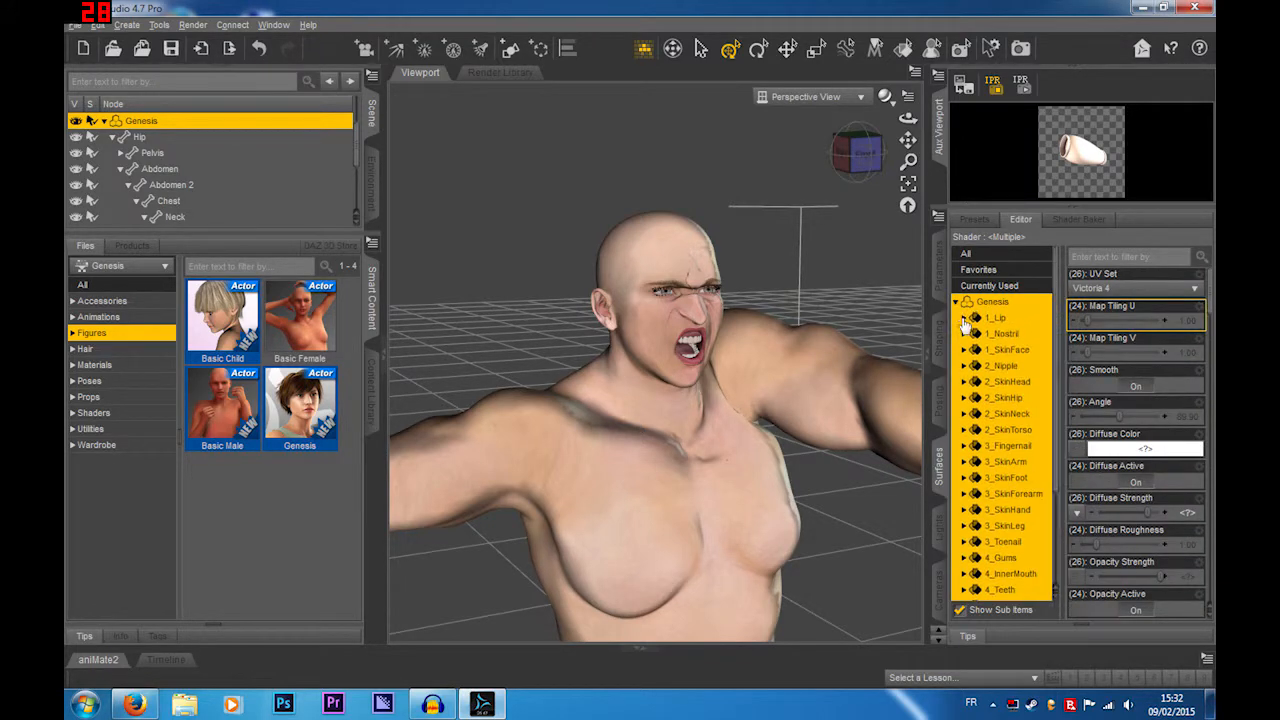
{"action": "left_click", "coordinate": [999, 319]}
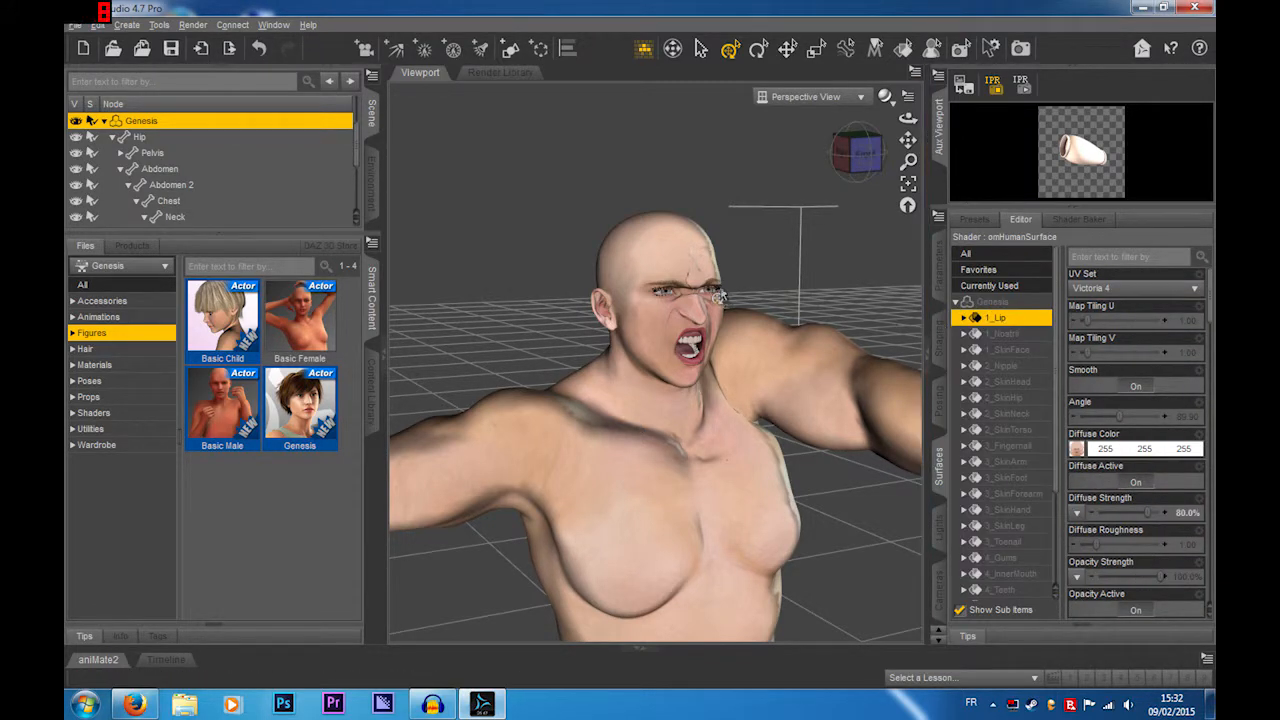
Step: Look through the 1_Lip surface properties from UV Set and diffuse down to specular, ambient and reflection, including the Reflection Mode options
{"action": "left_click_drag", "start_coordinate": [718, 296], "coordinate": [801, 296], "text": "alt"}
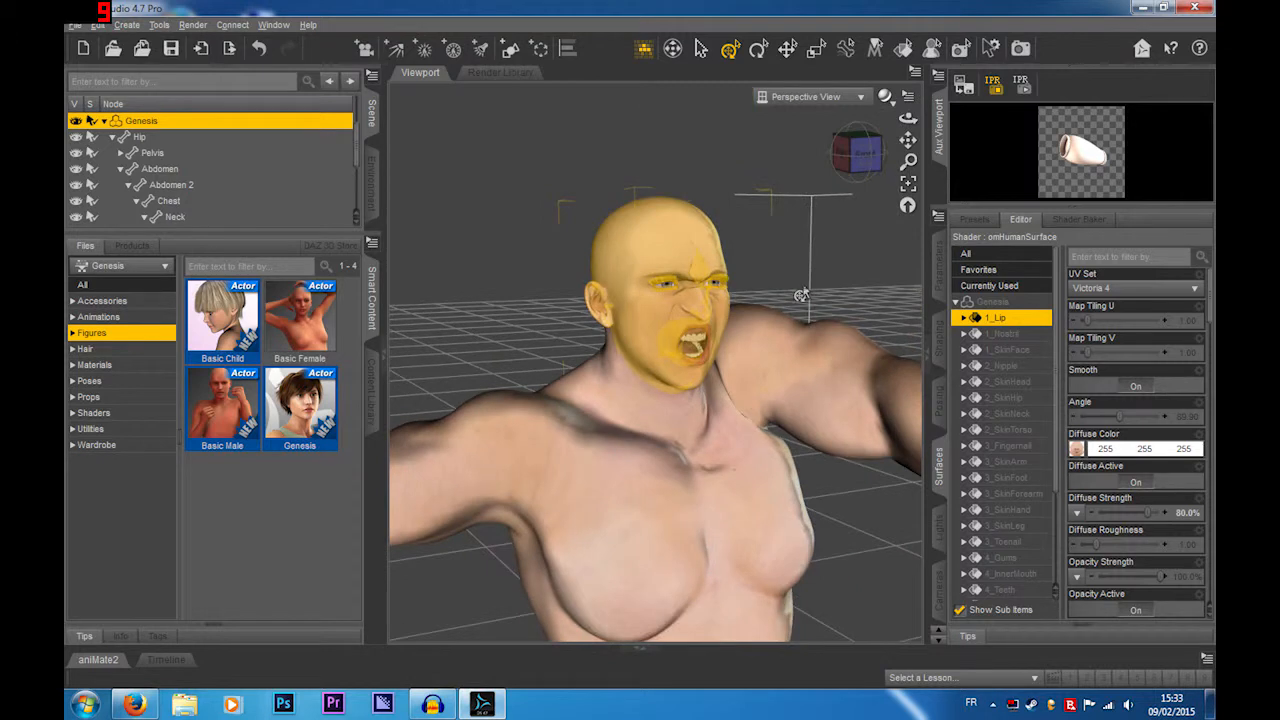
{"action": "scroll", "coordinate": [1146, 366], "scroll_direction": "down", "scroll_amount": 5}
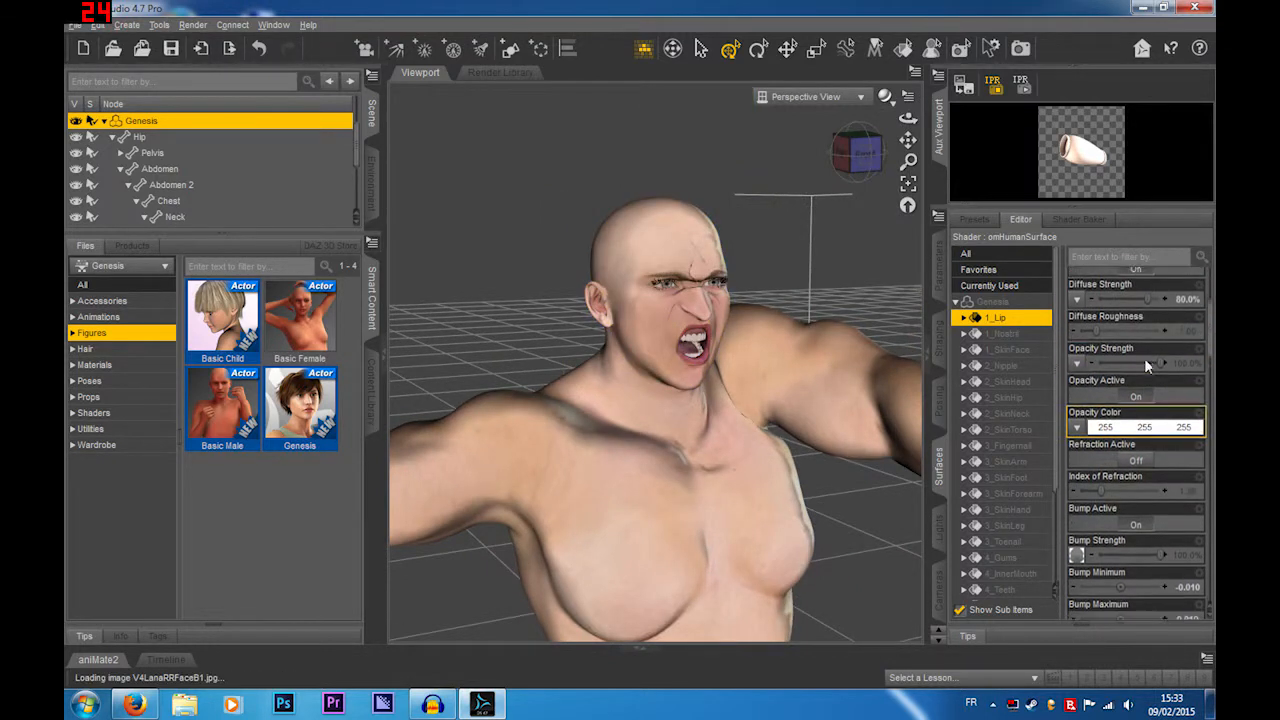
{"action": "scroll", "coordinate": [1146, 366], "scroll_direction": "up", "scroll_amount": 5}
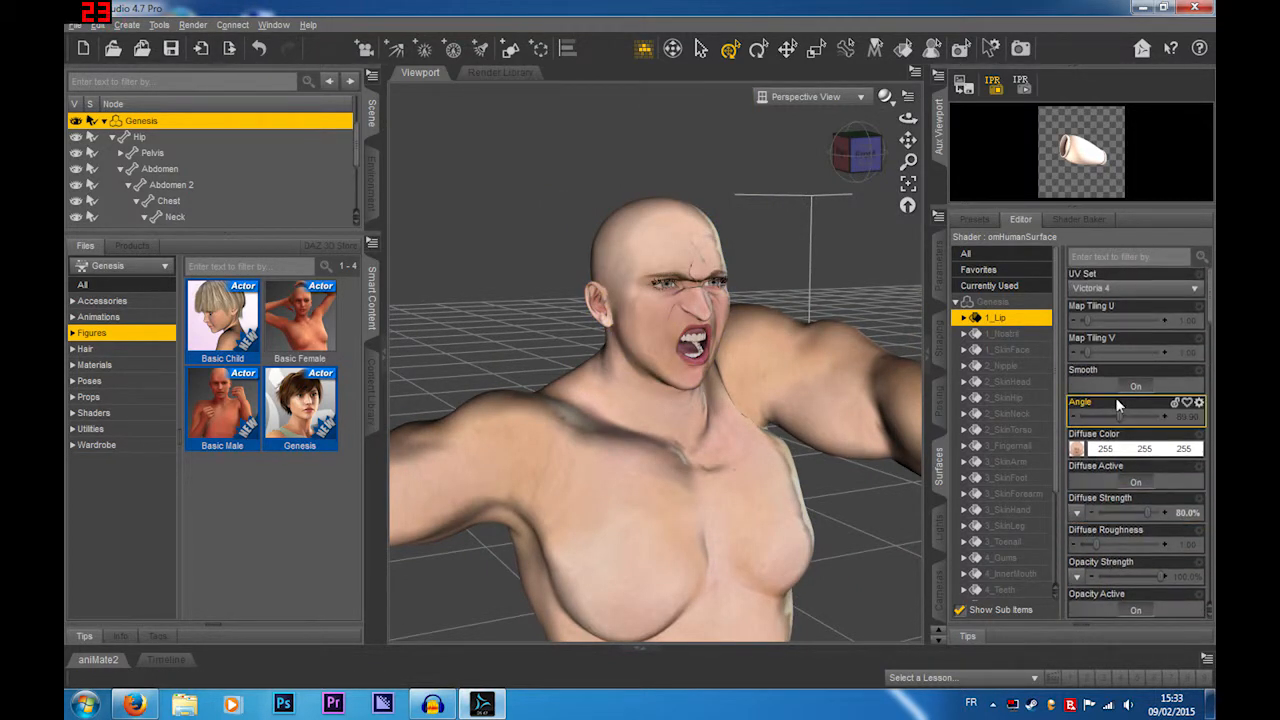
{"action": "scroll", "coordinate": [1120, 402], "scroll_direction": "down", "scroll_amount": 5}
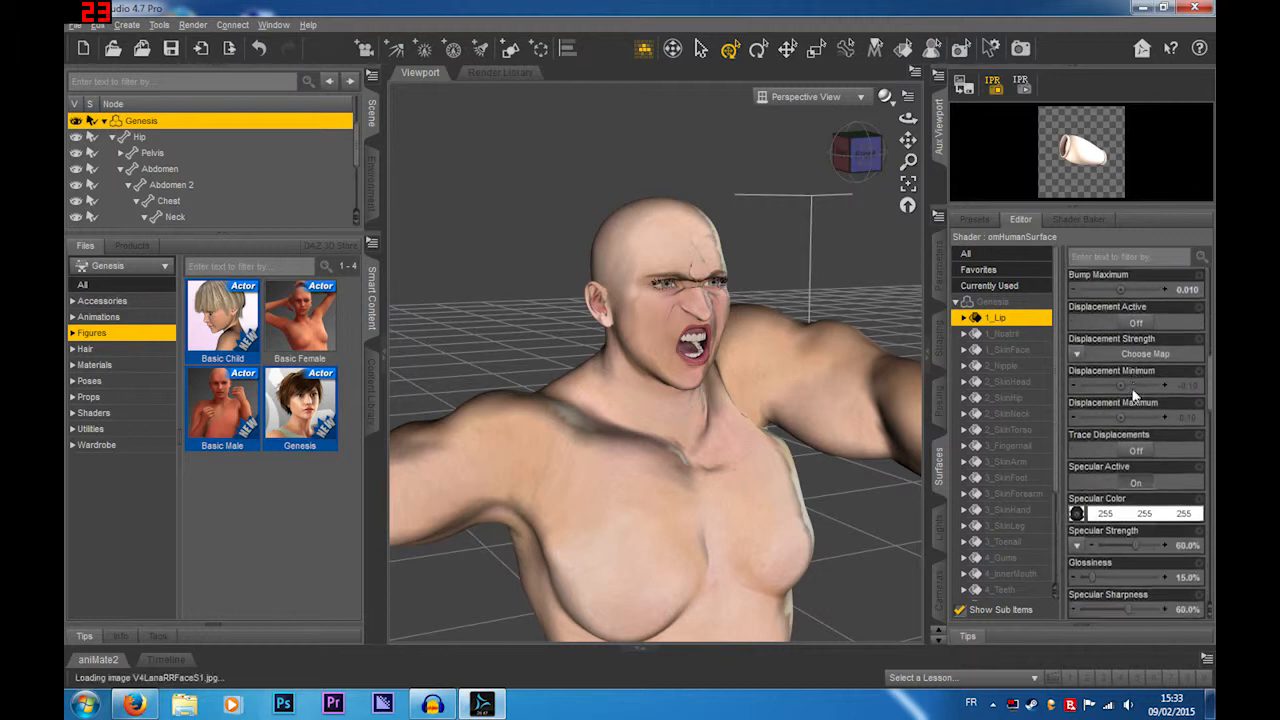
{"action": "scroll", "coordinate": [1134, 396], "scroll_direction": "down", "scroll_amount": 1}
{"action": "scroll", "coordinate": [1134, 396], "scroll_direction": "down", "scroll_amount": 3}
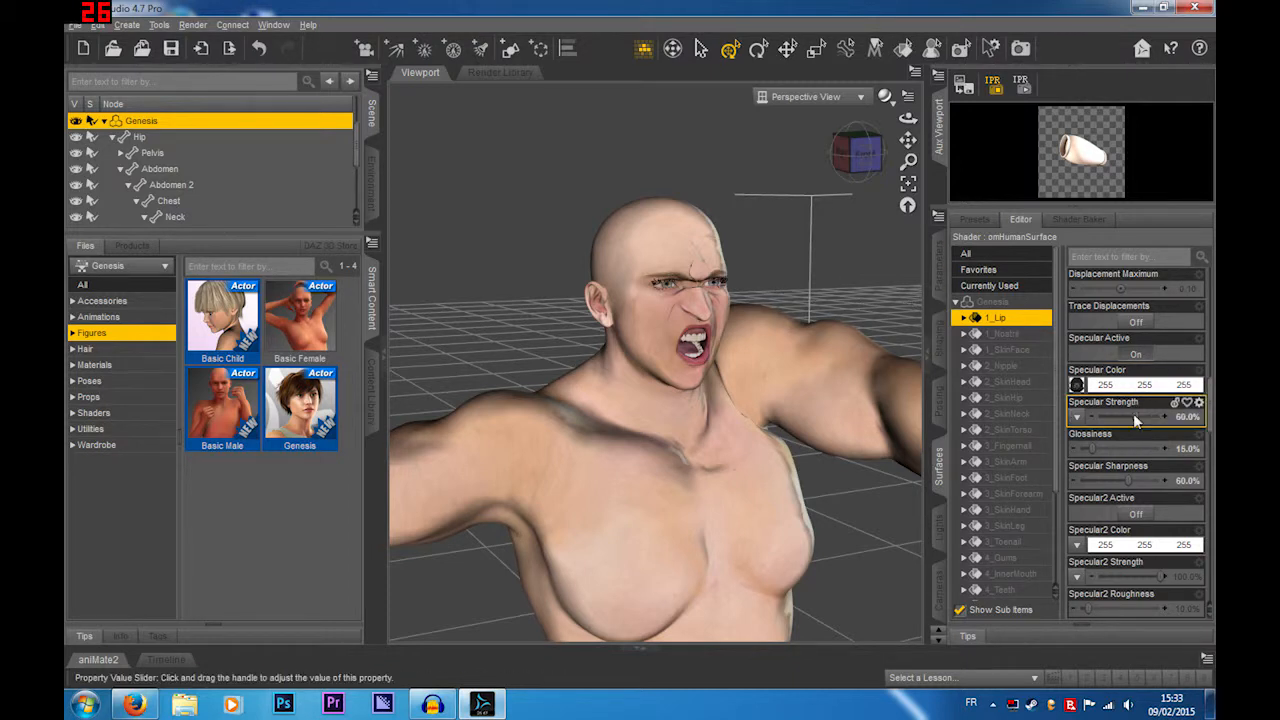
{"action": "scroll", "coordinate": [1135, 421], "scroll_direction": "down", "scroll_amount": 9}
{"action": "scroll", "coordinate": [1135, 421], "scroll_direction": "down", "scroll_amount": 3}
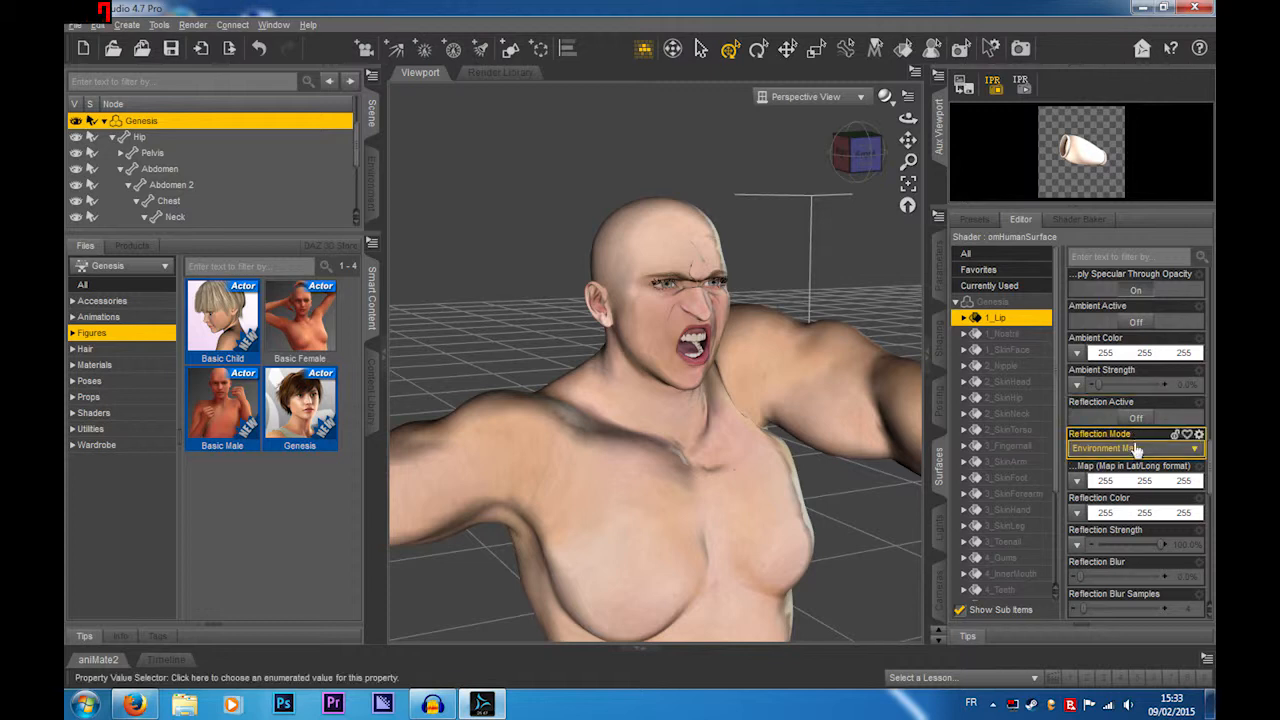
{"action": "left_click", "coordinate": [1138, 448]}
{"action": "left_click", "coordinate": [1178, 430]}
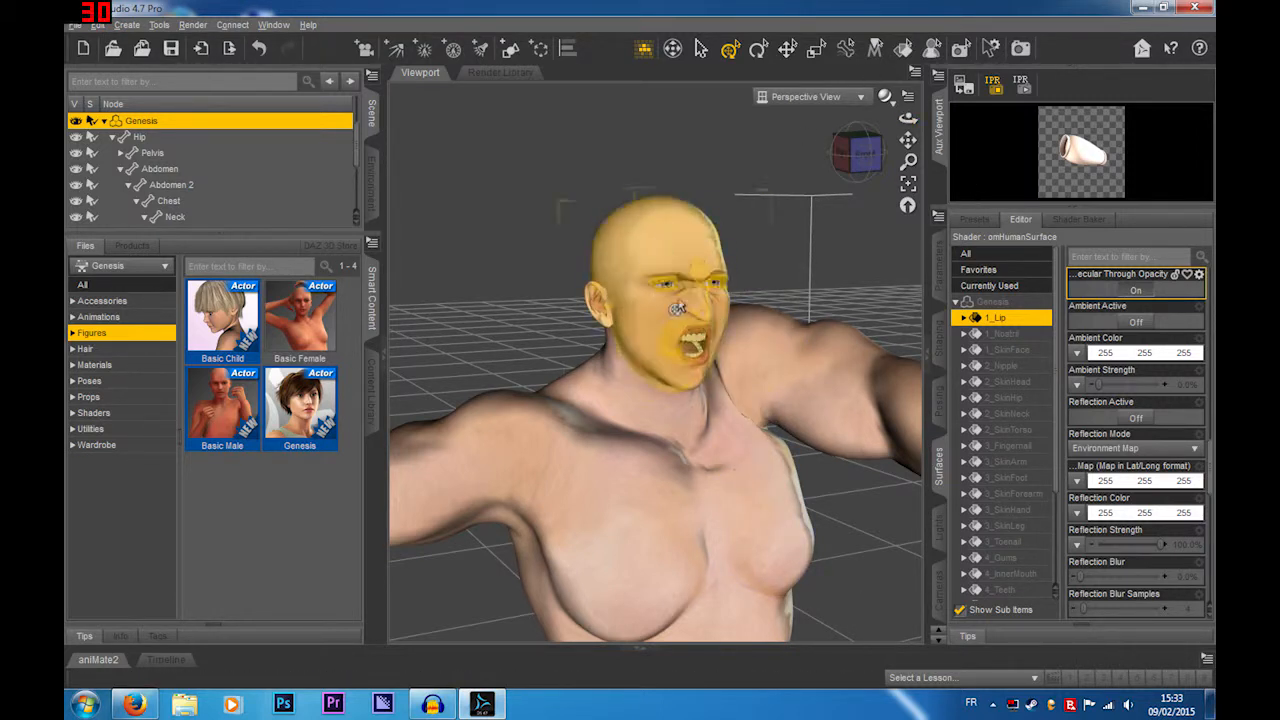
{"action": "left_click_drag", "start_coordinate": [858, 150], "coordinate": [952, 166]}
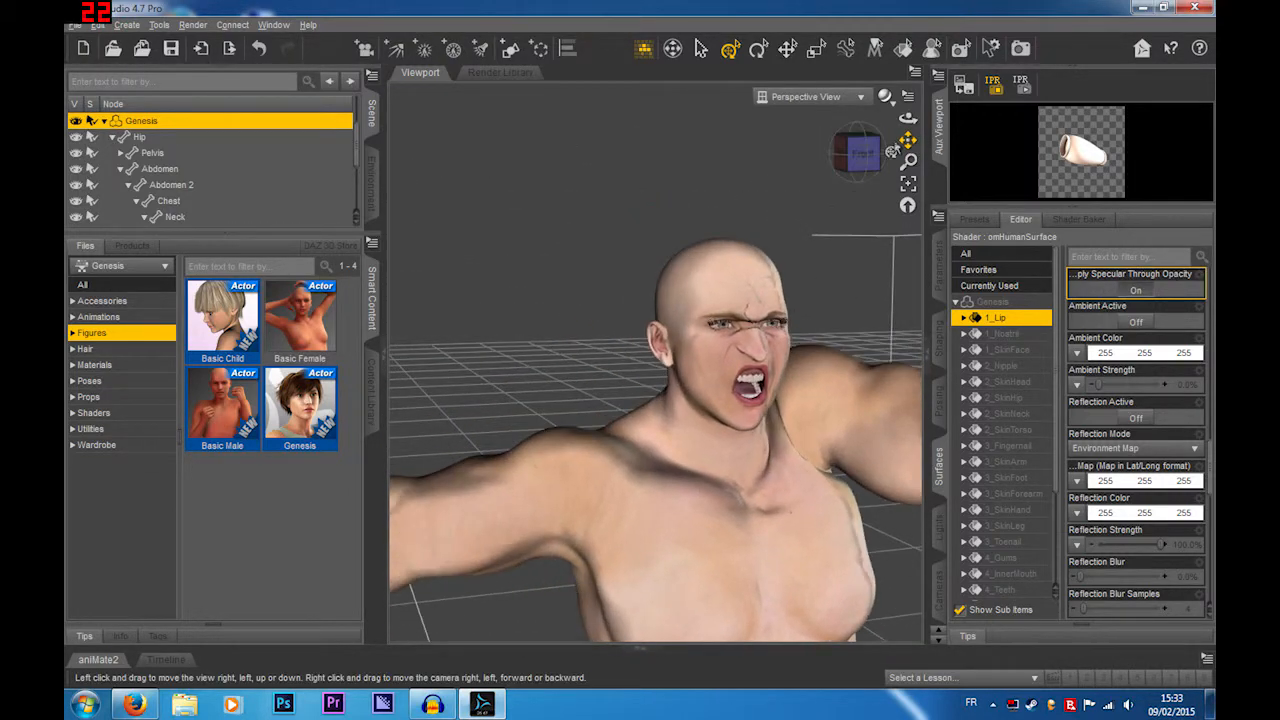
{"action": "mouse_move", "coordinate": [860, 152]}
{"action": "left_mouse_down"}
{"action": "mouse_move", "coordinate": [872, 152]}
{"action": "mouse_move", "coordinate": [831, 180]}
{"action": "mouse_move", "coordinate": [875, 158]}
{"action": "mouse_move", "coordinate": [845, 150]}
{"action": "left_mouse_up"}
{"action": "scroll", "coordinate": [899, 192], "scroll_direction": "up", "scroll_amount": 3}
{"action": "scroll", "coordinate": [771, 289], "scroll_direction": "down", "scroll_amount": 3}
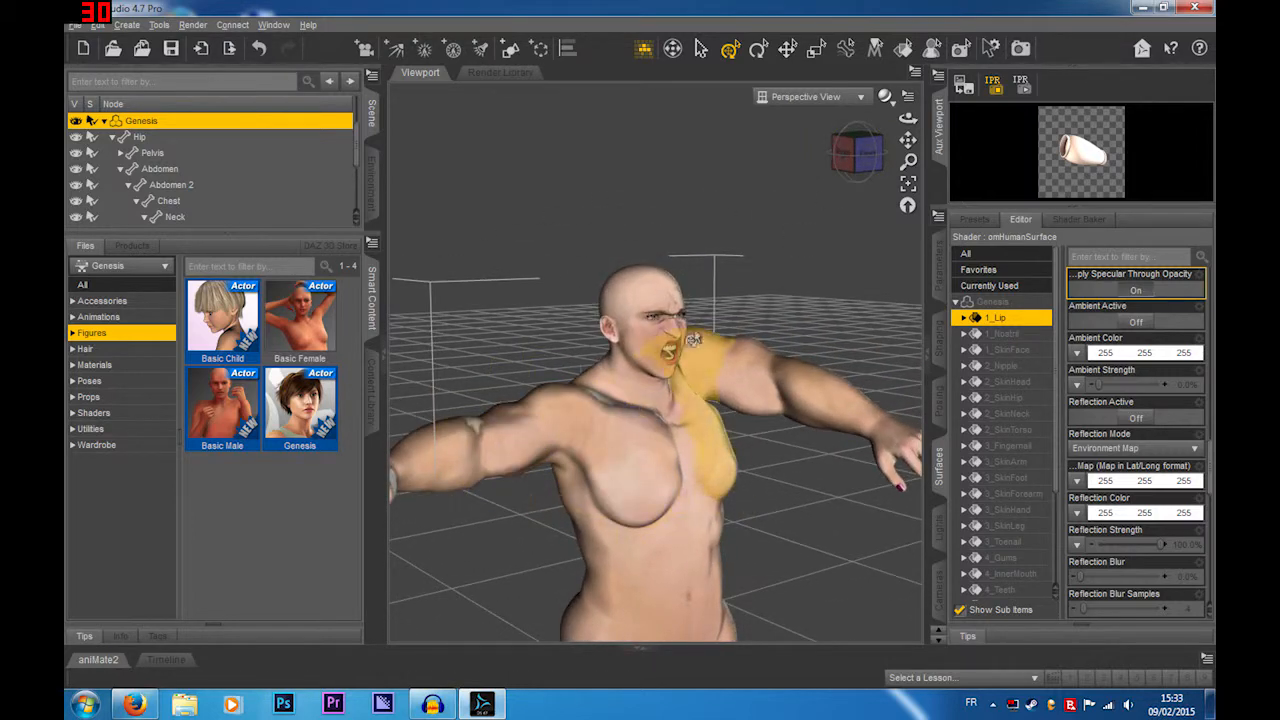
{"action": "scroll", "coordinate": [640, 390], "scroll_direction": "up", "scroll_amount": 5}
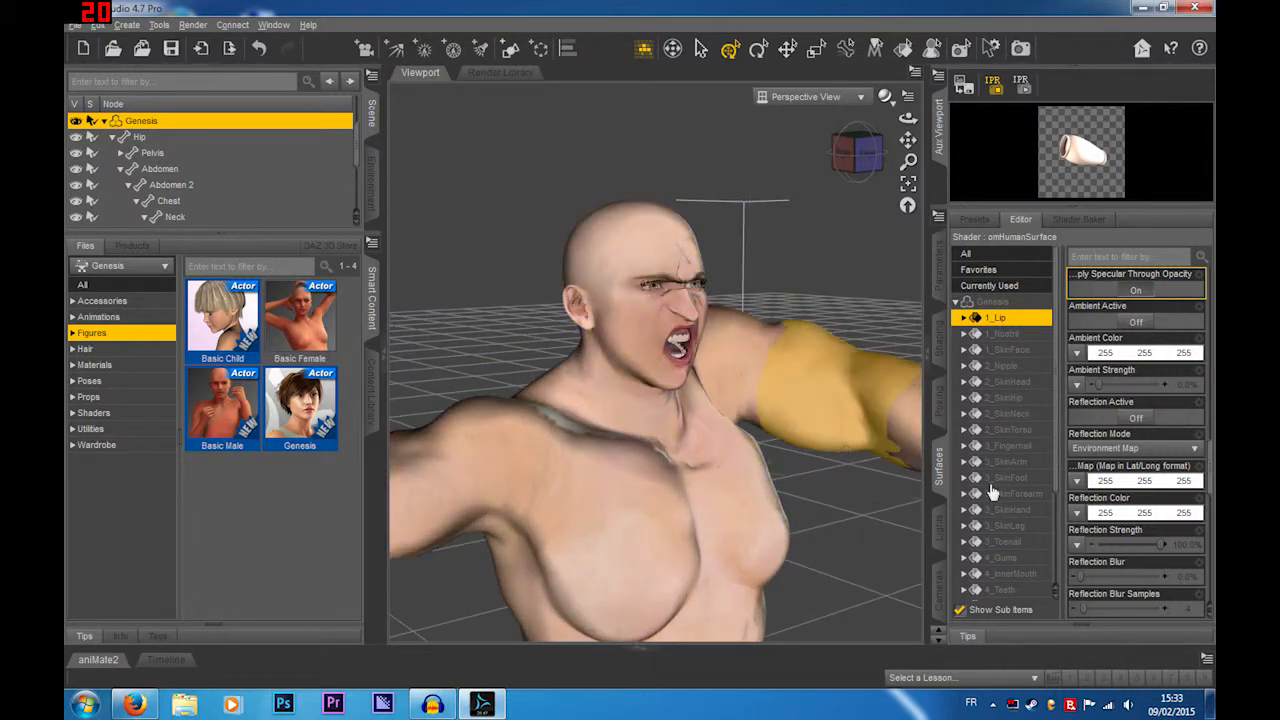
Step: Display the Lights pane, select the UberEnvironment2 1 light and browse the outdoor light presets
{"action": "left_click", "coordinate": [939, 530]}
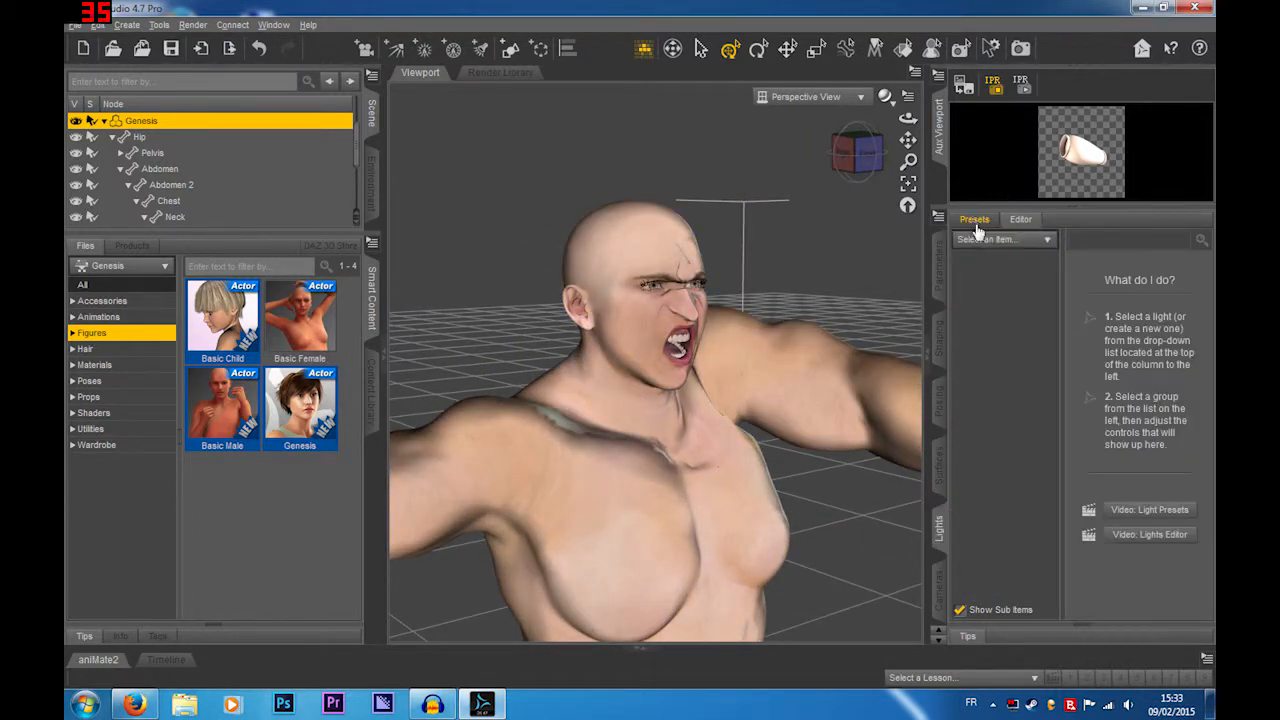
{"action": "left_click", "coordinate": [975, 222]}
{"action": "left_click", "coordinate": [972, 252]}
{"action": "double_click", "coordinate": [999, 259]}
{"action": "left_click", "coordinate": [983, 260]}
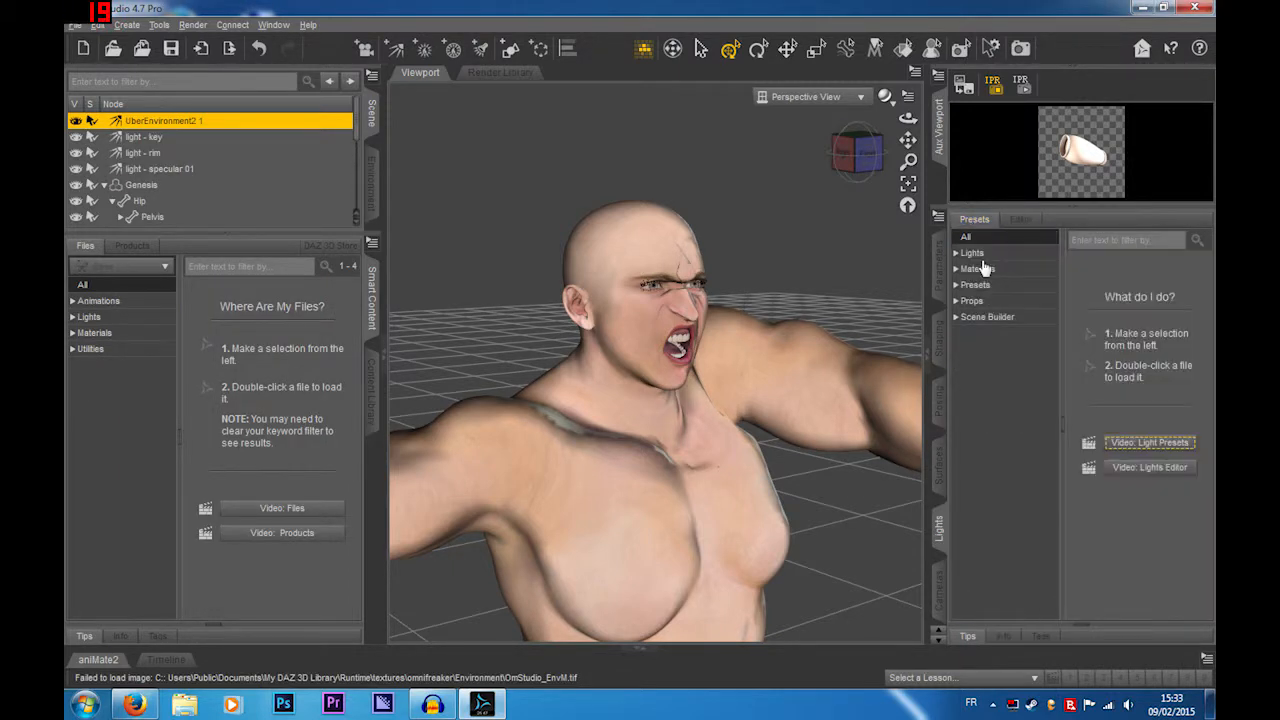
{"action": "left_click", "coordinate": [987, 269]}
{"action": "left_click", "coordinate": [980, 284]}
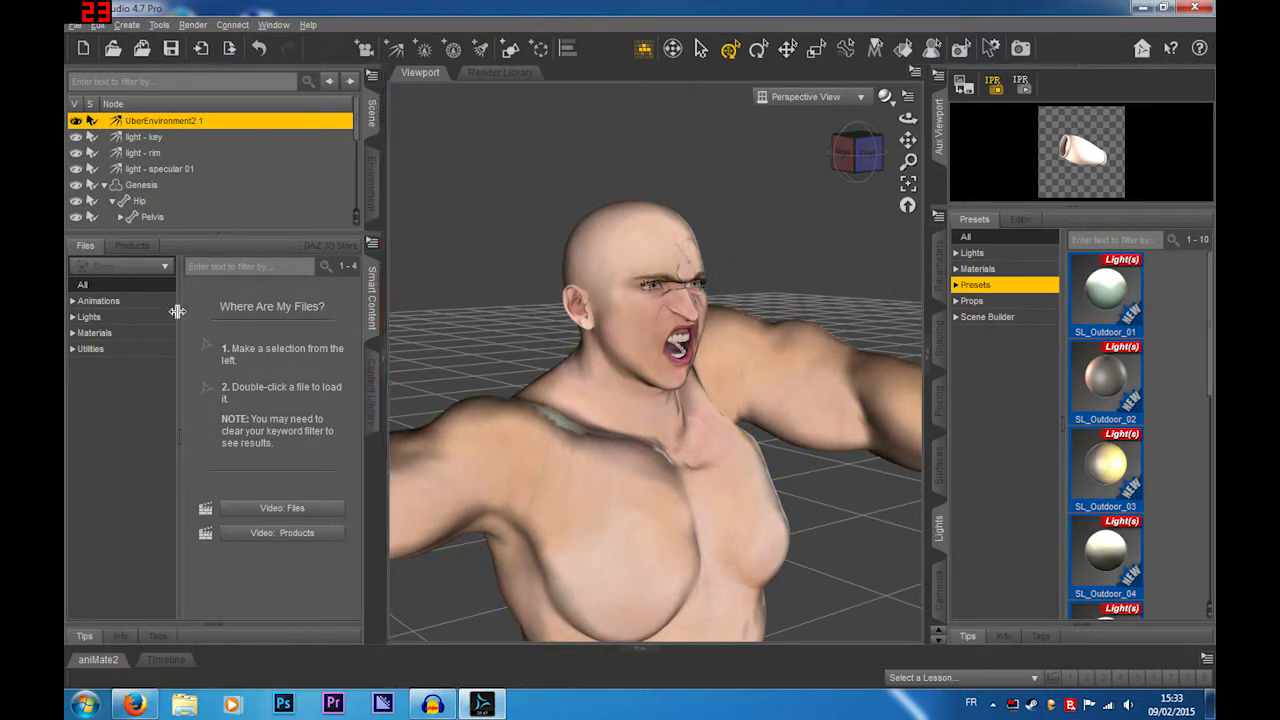
Step: Show the Lights category in Smart Content and clear the scene selection to list all available lights
{"action": "left_click", "coordinate": [89, 317]}
{"action": "right_click", "coordinate": [480, 206]}
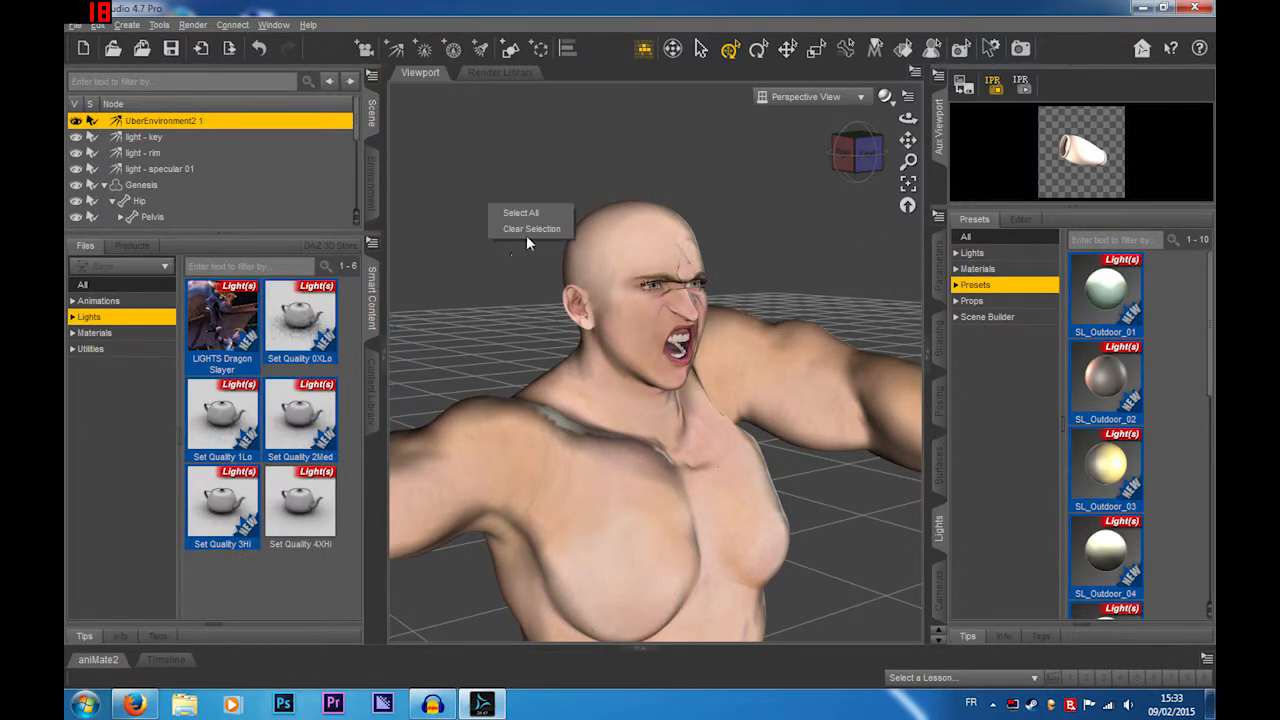
{"action": "left_click", "coordinate": [515, 229]}
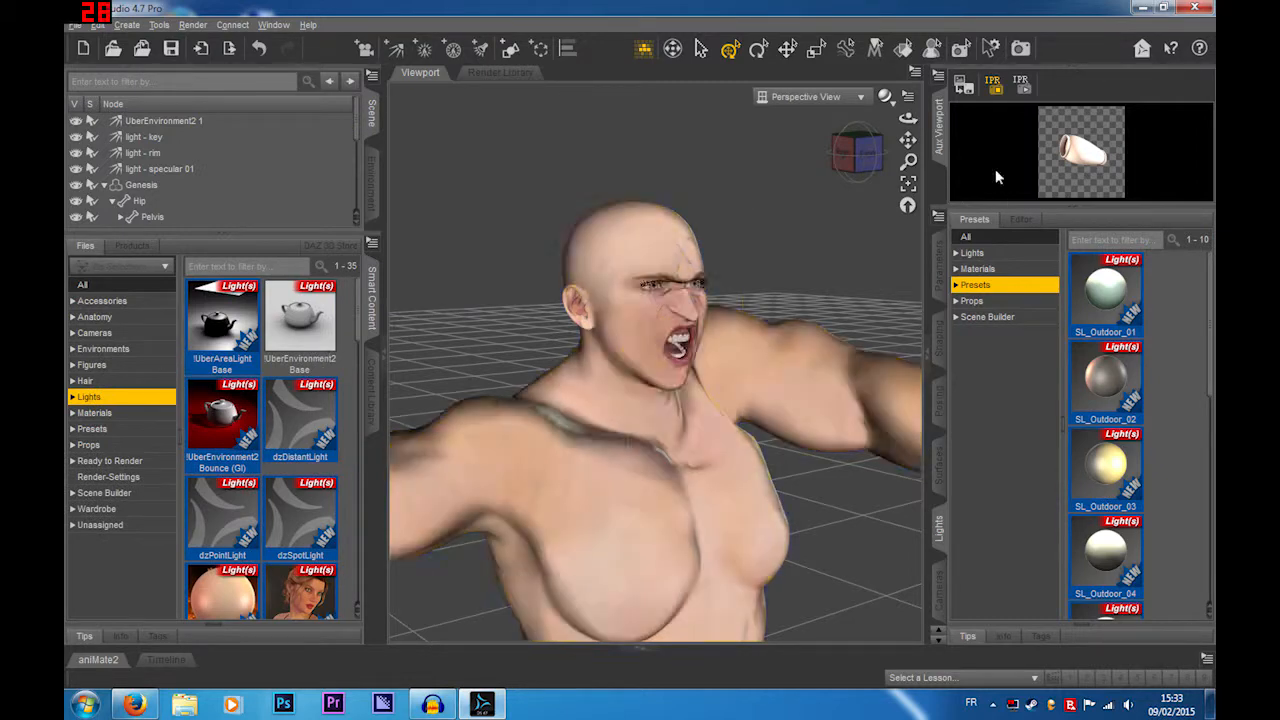
Step: Select UberEnvironment2 1 in the light editor to examine its Light settings
{"action": "left_click", "coordinate": [1008, 228]}
{"action": "left_click", "coordinate": [1004, 240]}
{"action": "left_click", "coordinate": [1004, 260]}
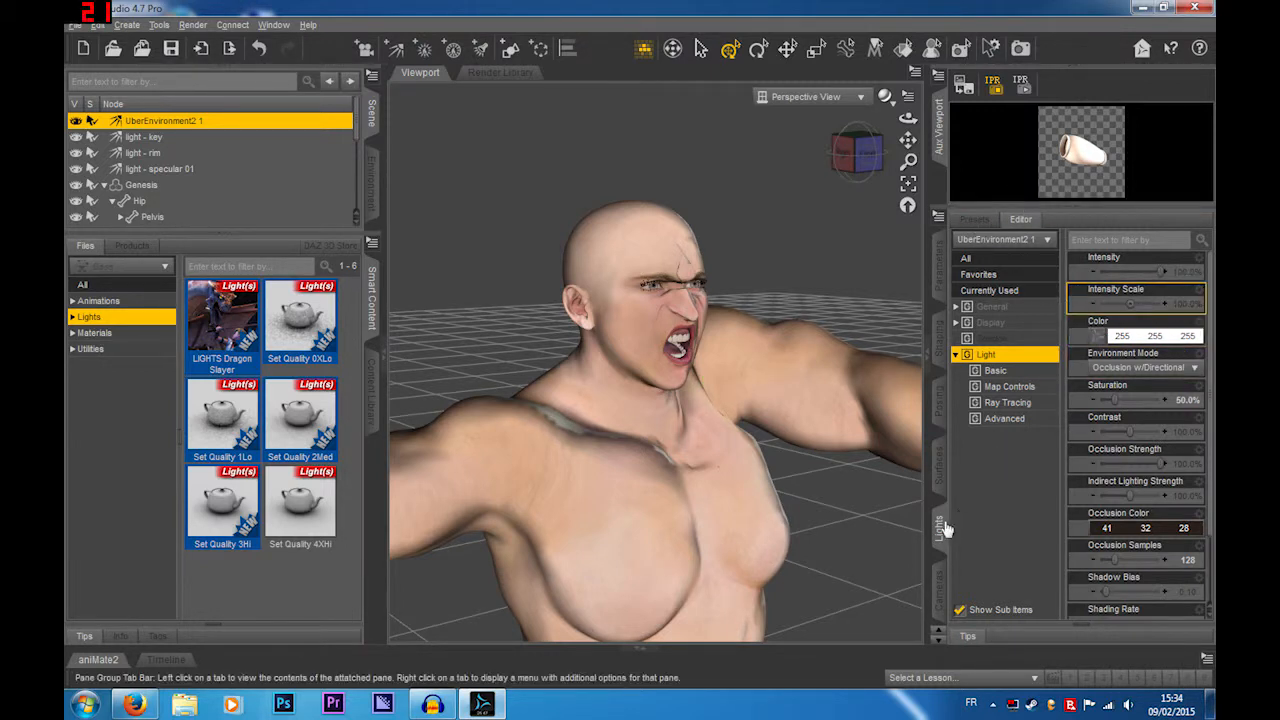
Step: Display the Cameras pane and create a camera named Camera 1 that applies the active viewport transforms
{"action": "left_click", "coordinate": [948, 486]}
{"action": "left_click", "coordinate": [948, 487]}
{"action": "left_click", "coordinate": [1000, 247]}
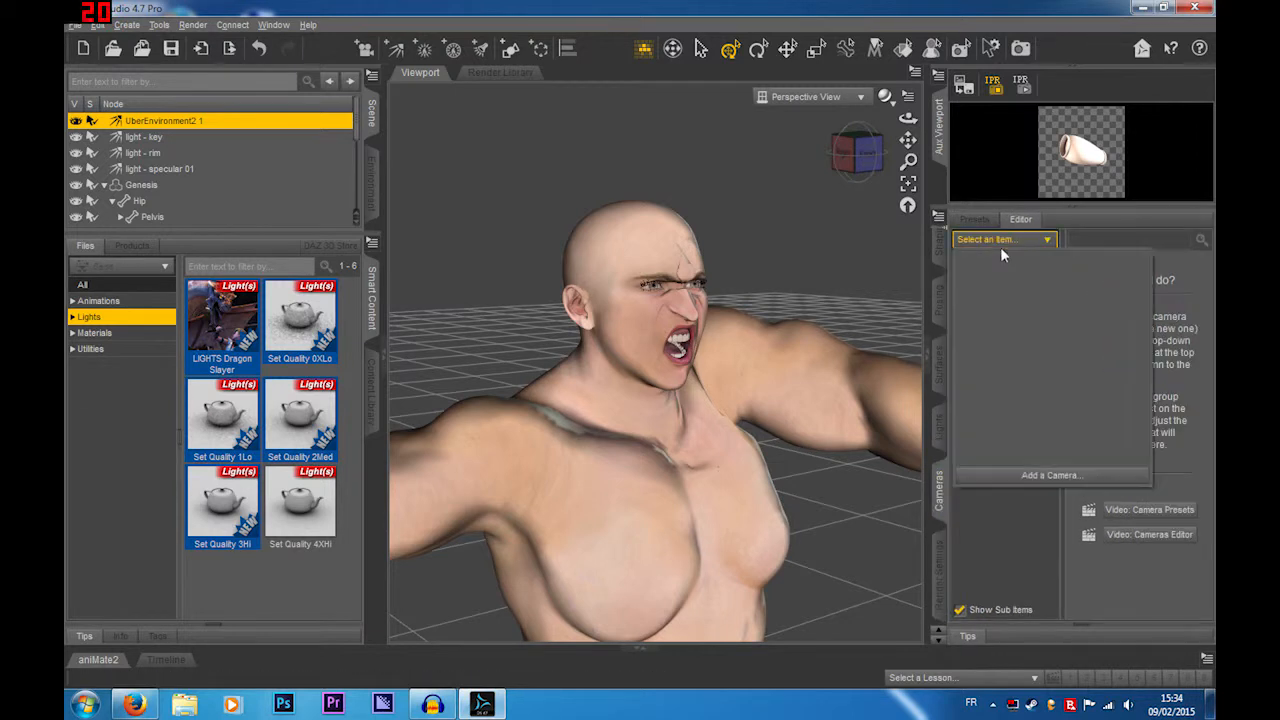
{"action": "left_click", "coordinate": [1002, 261]}
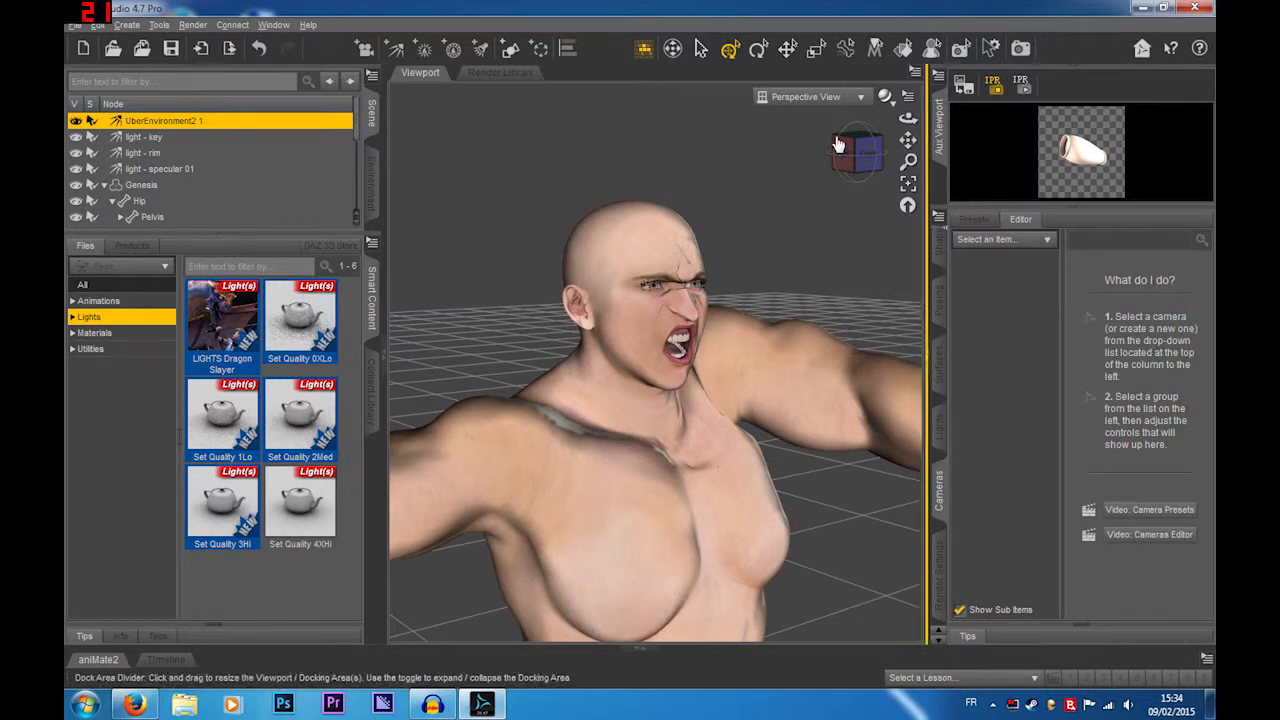
{"action": "left_click", "coordinate": [366, 49]}
{"action": "left_click", "coordinate": [620, 372]}
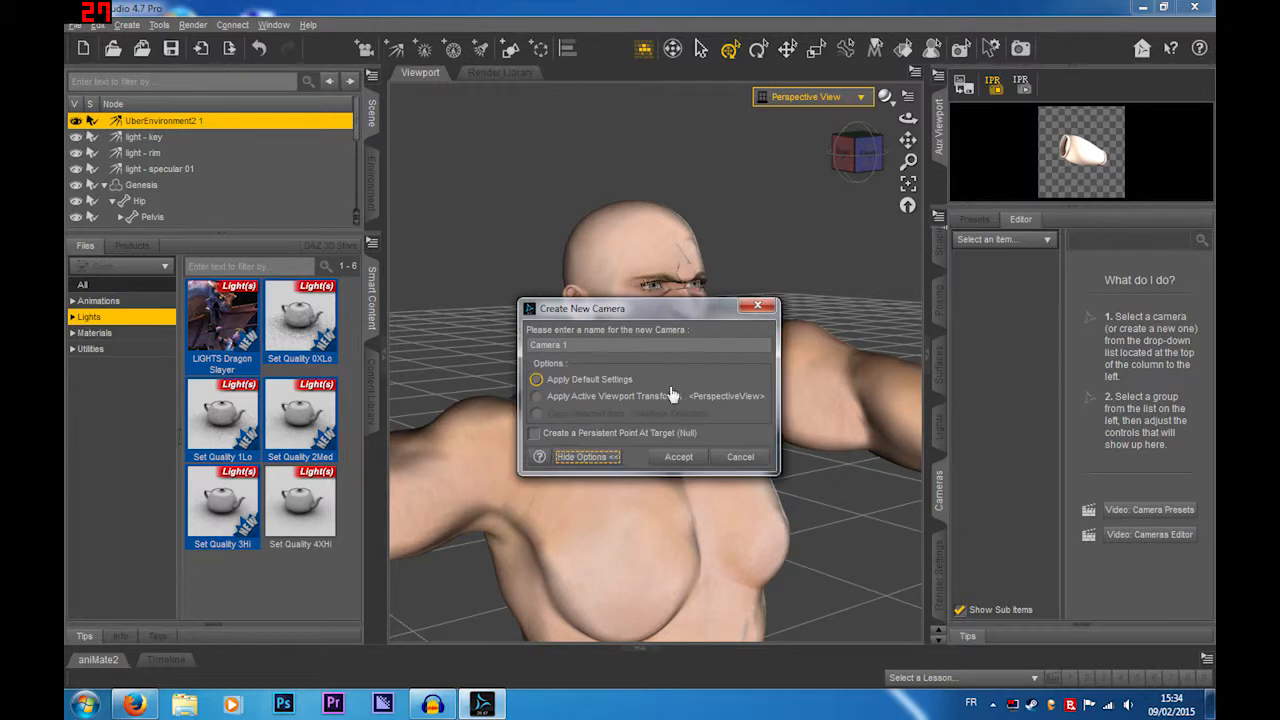
{"action": "left_click", "coordinate": [536, 397]}
{"action": "left_click", "coordinate": [660, 456]}
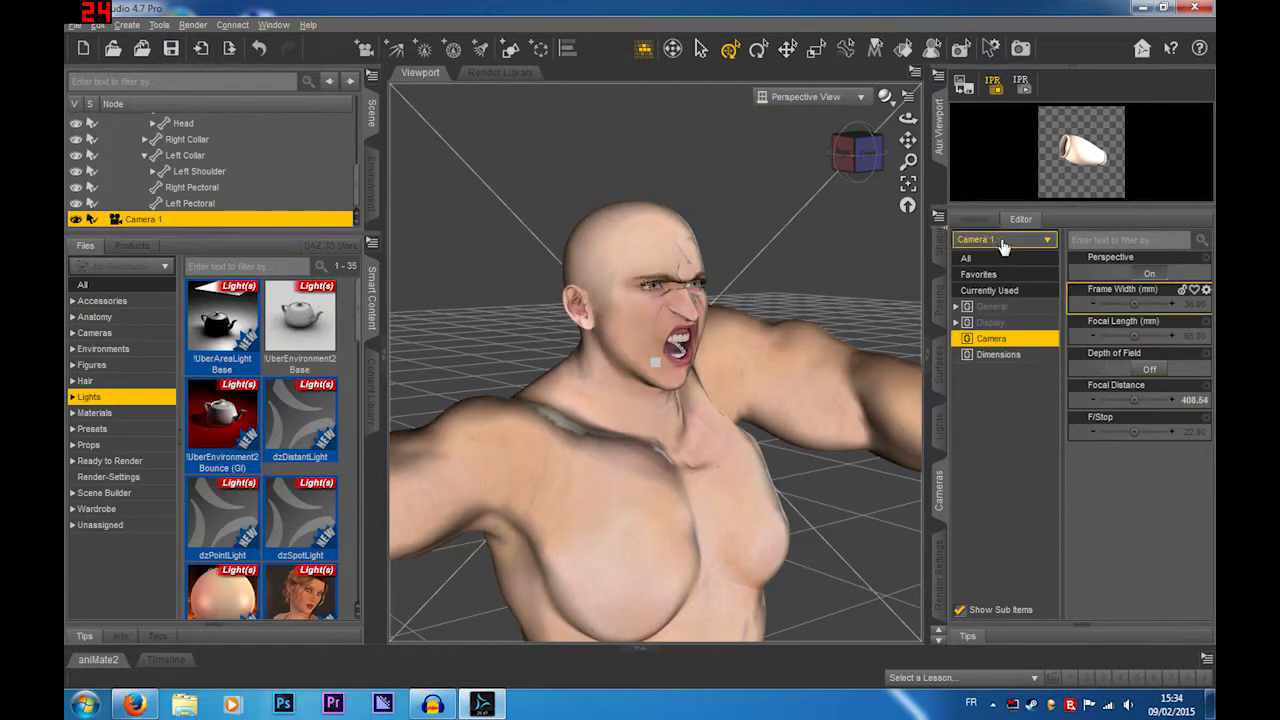
Step: Select Camera 1 in the camera editor and examine its Camera and Dimensions properties
{"action": "left_click", "coordinate": [1000, 240]}
{"action": "left_click", "coordinate": [1014, 264]}
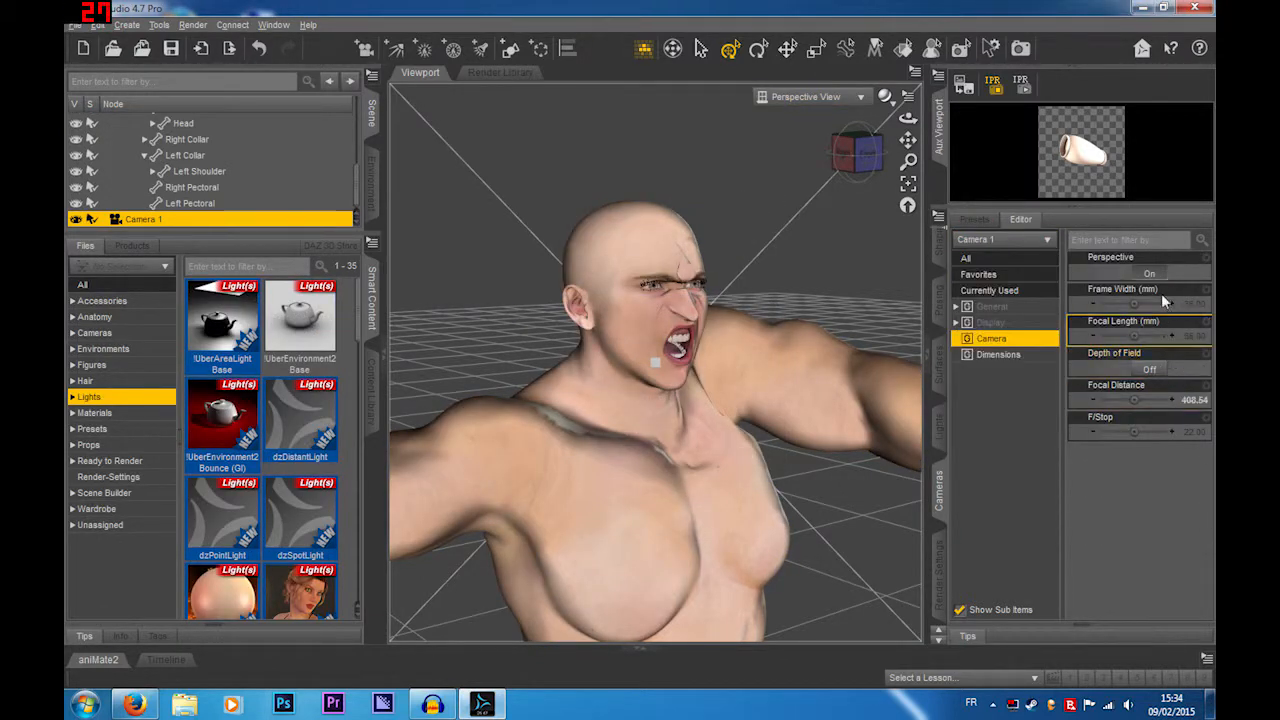
{"action": "left_click", "coordinate": [1012, 356]}
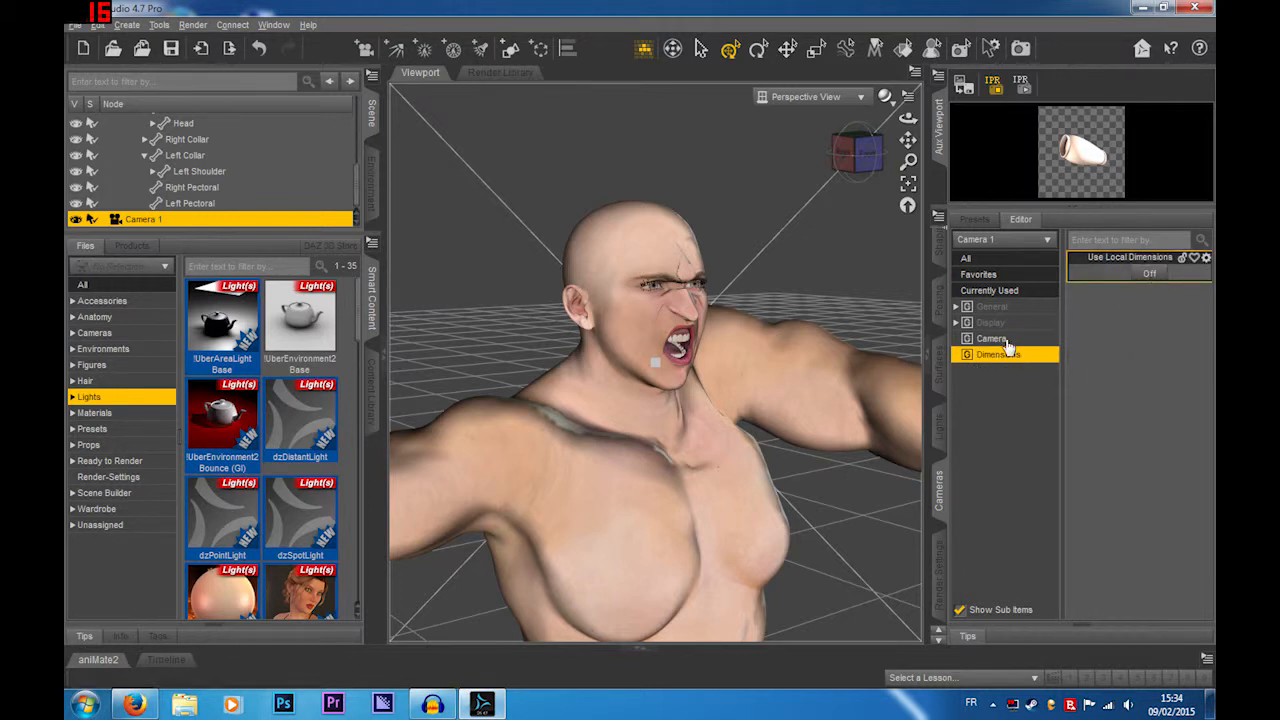
{"action": "left_click", "coordinate": [992, 339]}
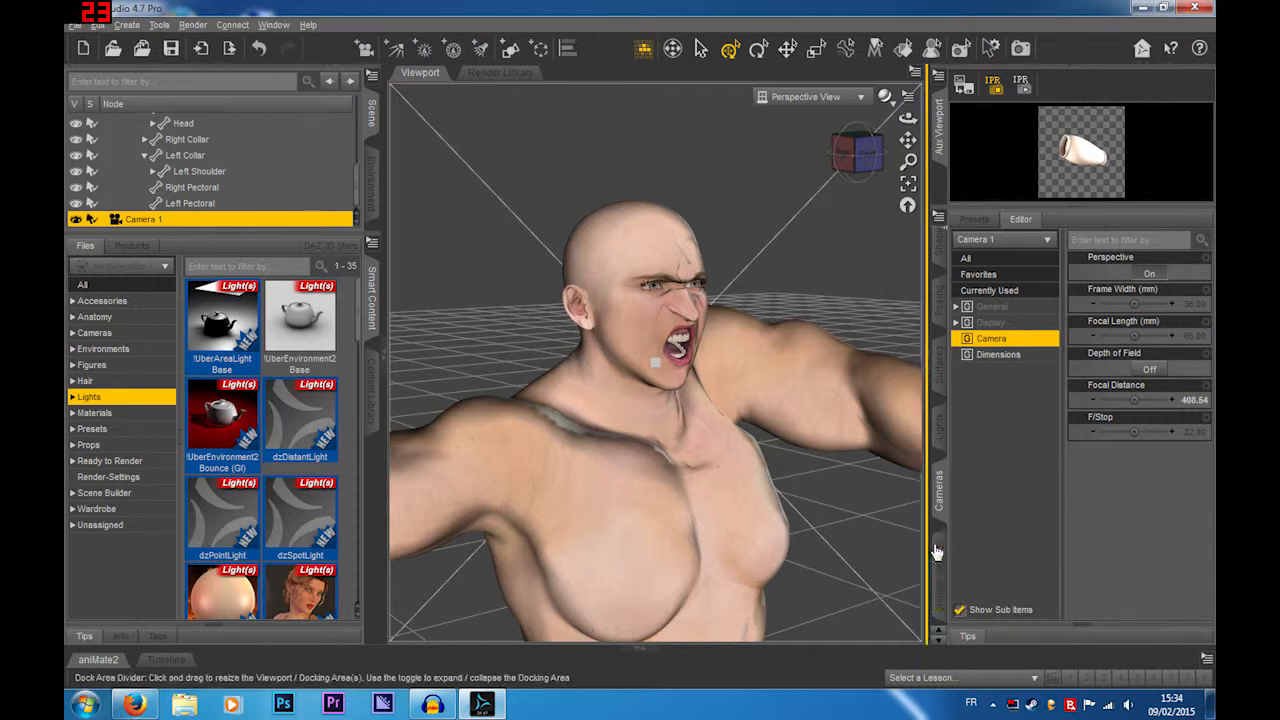
Step: Display the Render Settings pane and examine the Progressive and Buckets properties of the 3Delight engine
{"action": "left_click", "coordinate": [940, 578]}
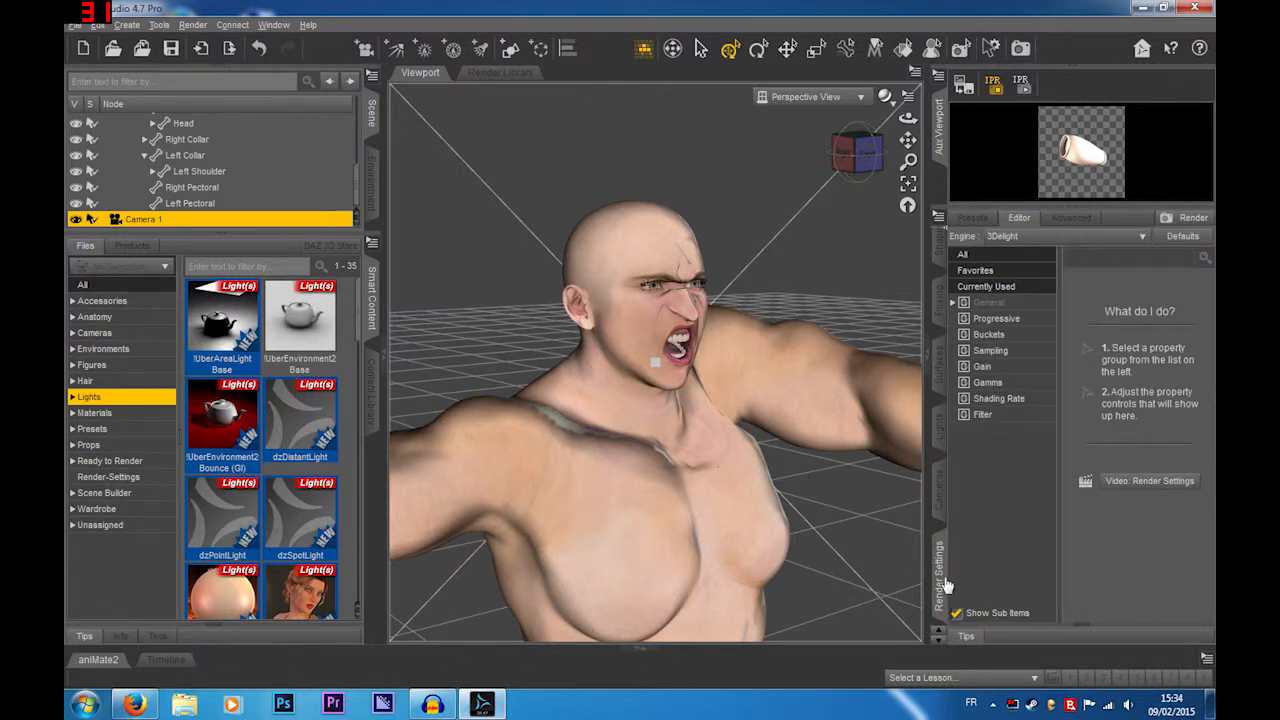
{"action": "left_click", "coordinate": [997, 319]}
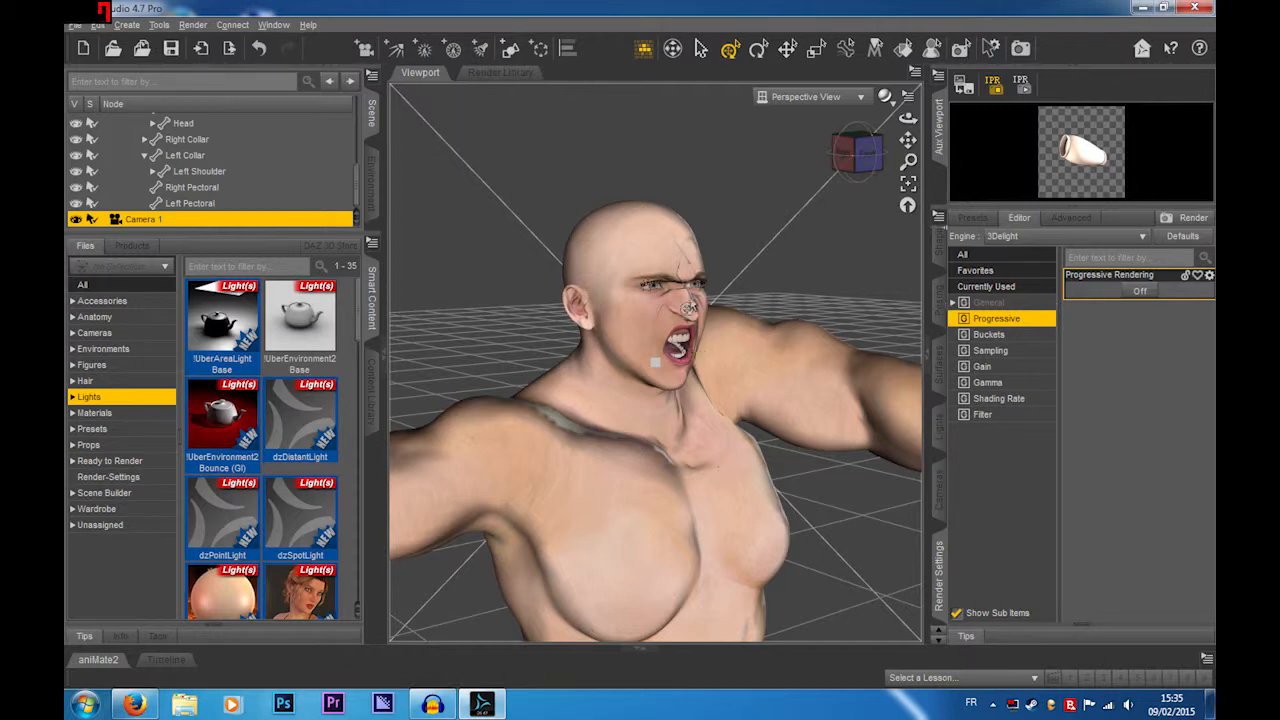
{"action": "scroll", "coordinate": [703, 300], "scroll_direction": "up", "scroll_amount": 5}
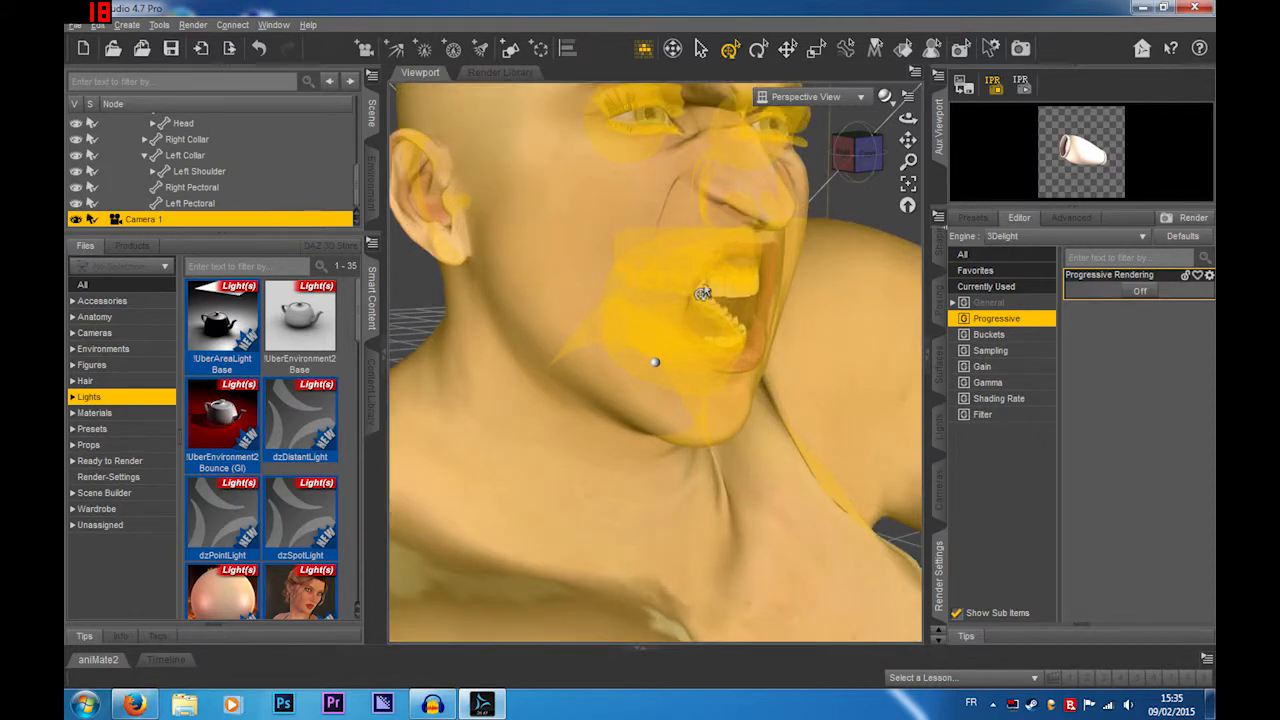
{"action": "scroll", "coordinate": [703, 293], "scroll_direction": "down", "scroll_amount": 5}
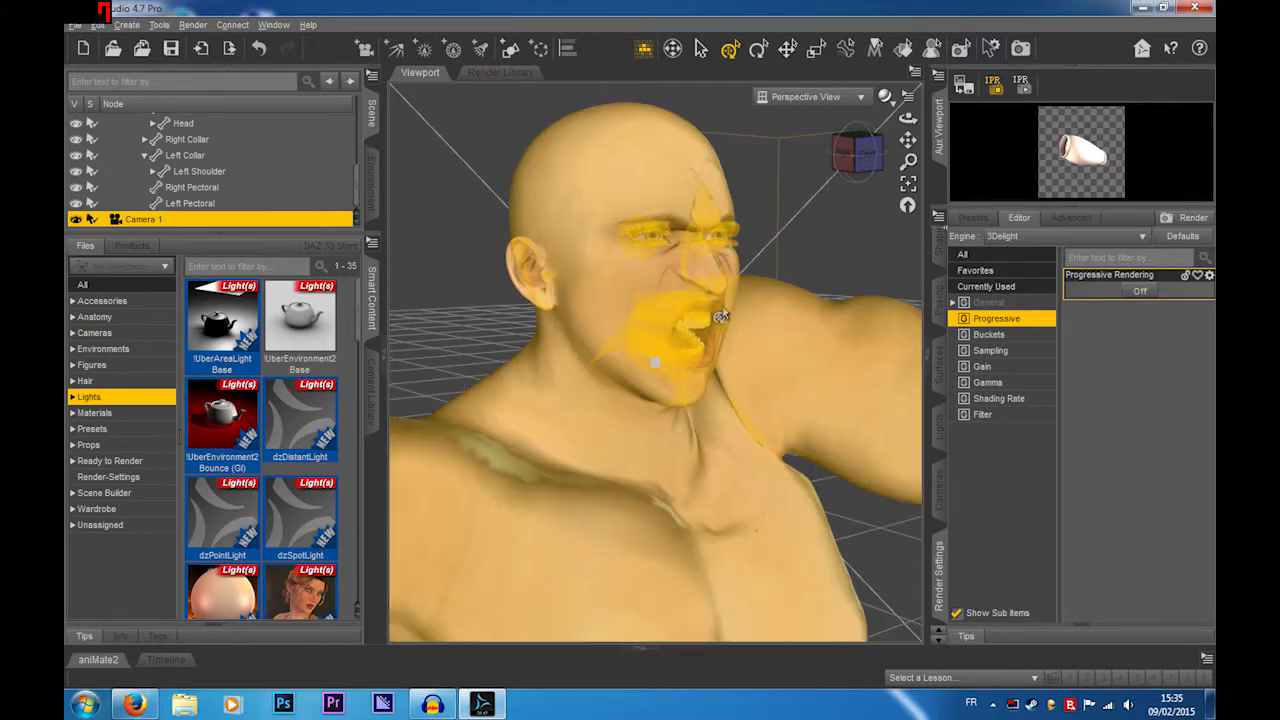
{"action": "left_click", "coordinate": [1015, 335]}
{"action": "left_click", "coordinate": [1025, 320]}
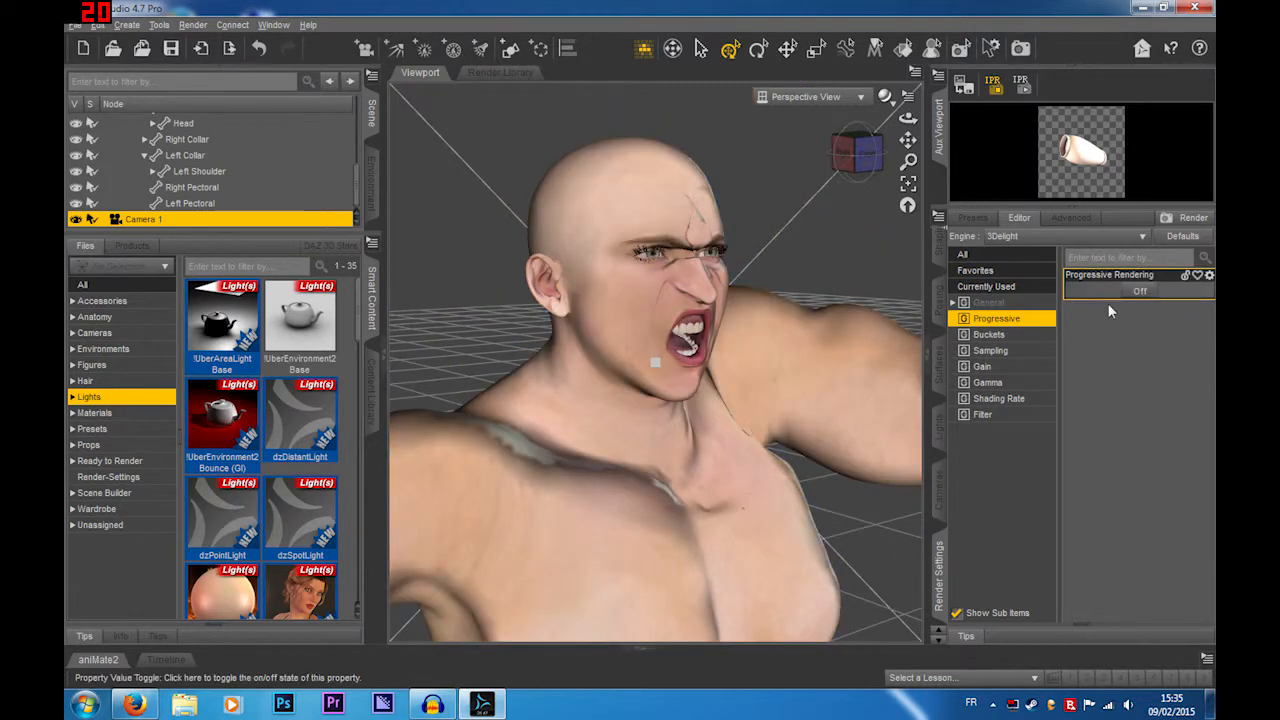
{"action": "left_click", "coordinate": [1038, 336]}
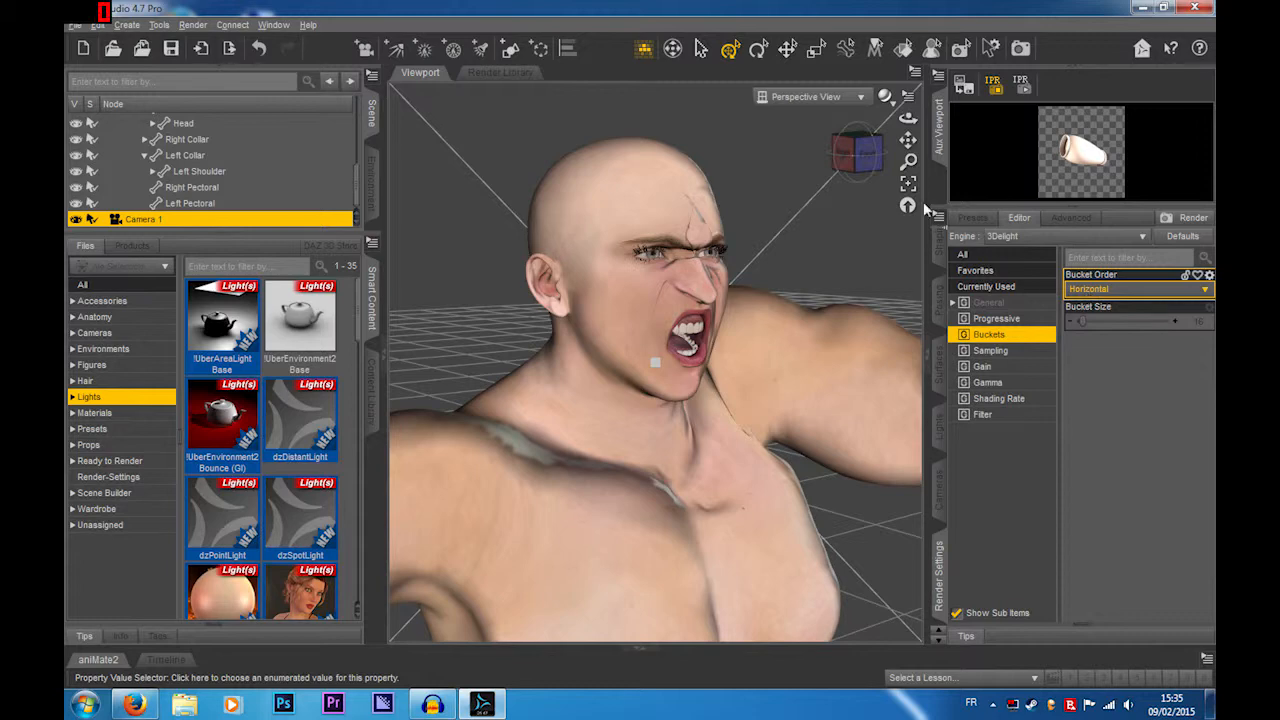
Step: Turn the view toward the figure's face and go through the 3Delight render properties from Progressive to Sampling, Gain, Shading Rate and Filter
{"action": "scroll", "coordinate": [768, 193], "scroll_direction": "up", "scroll_amount": 4}
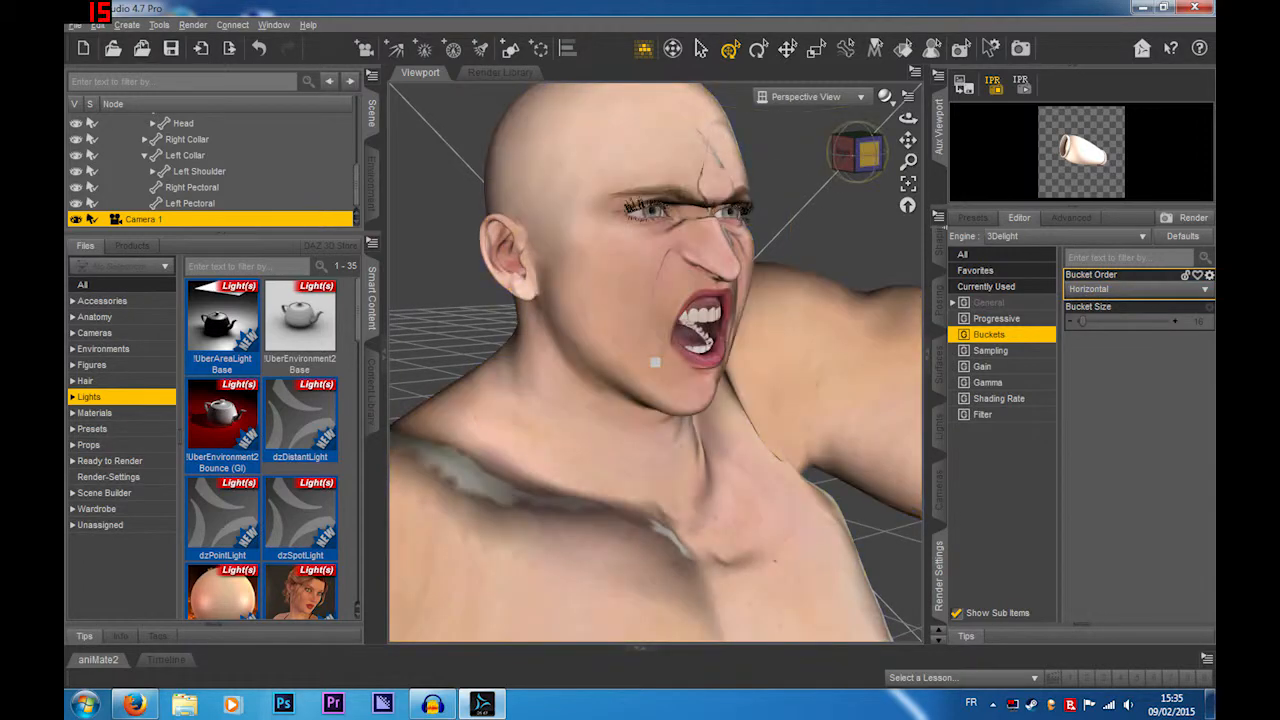
{"action": "left_click", "coordinate": [868, 152]}
{"action": "left_click", "coordinate": [997, 318]}
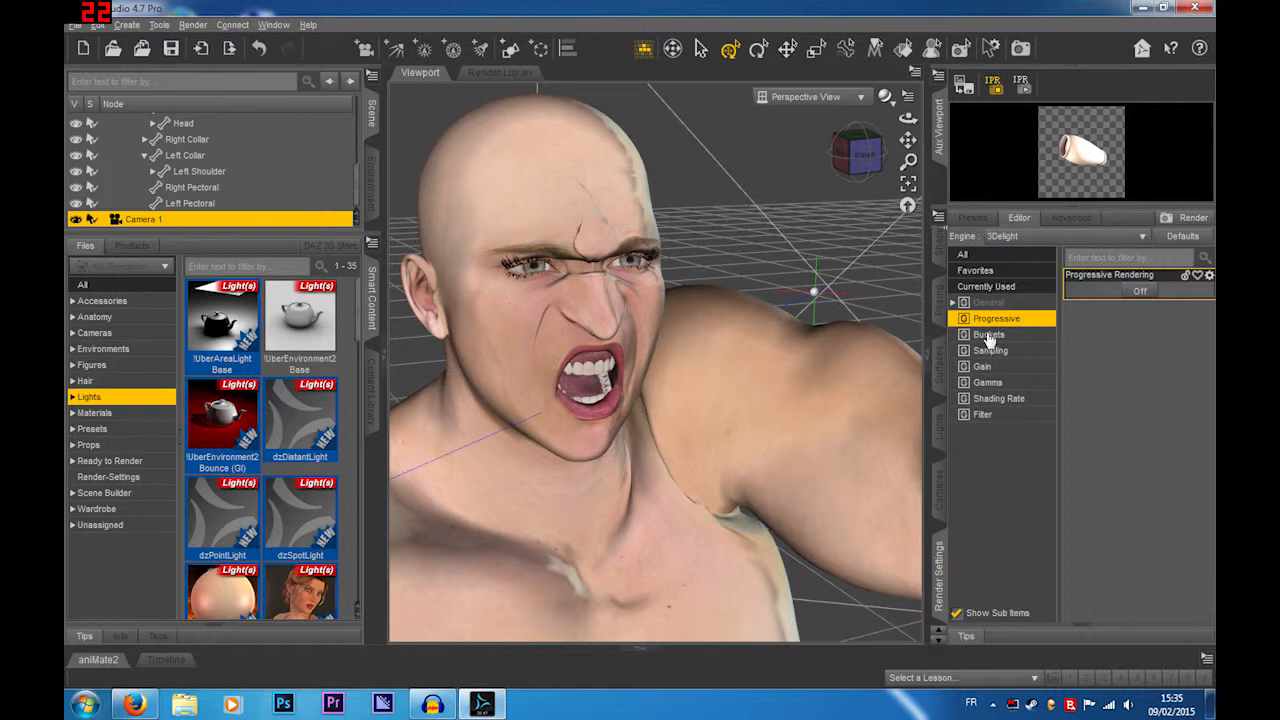
{"action": "left_click", "coordinate": [998, 340]}
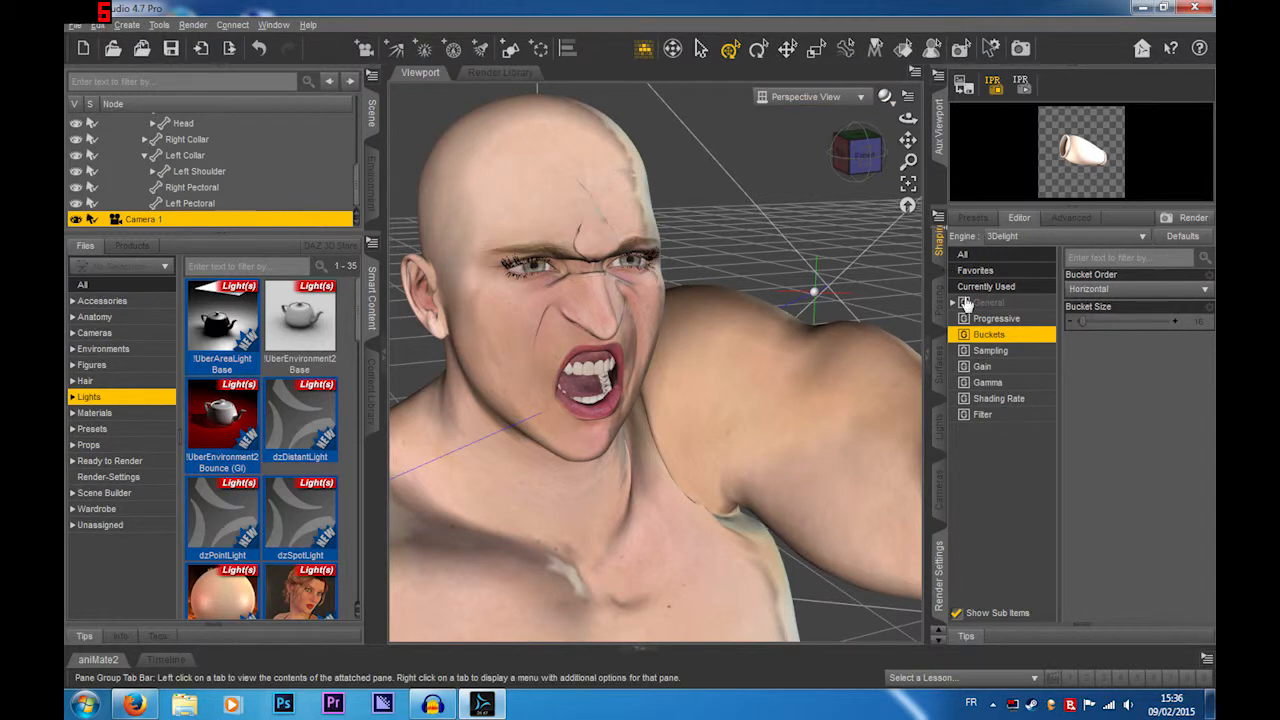
{"action": "left_click", "coordinate": [1028, 352]}
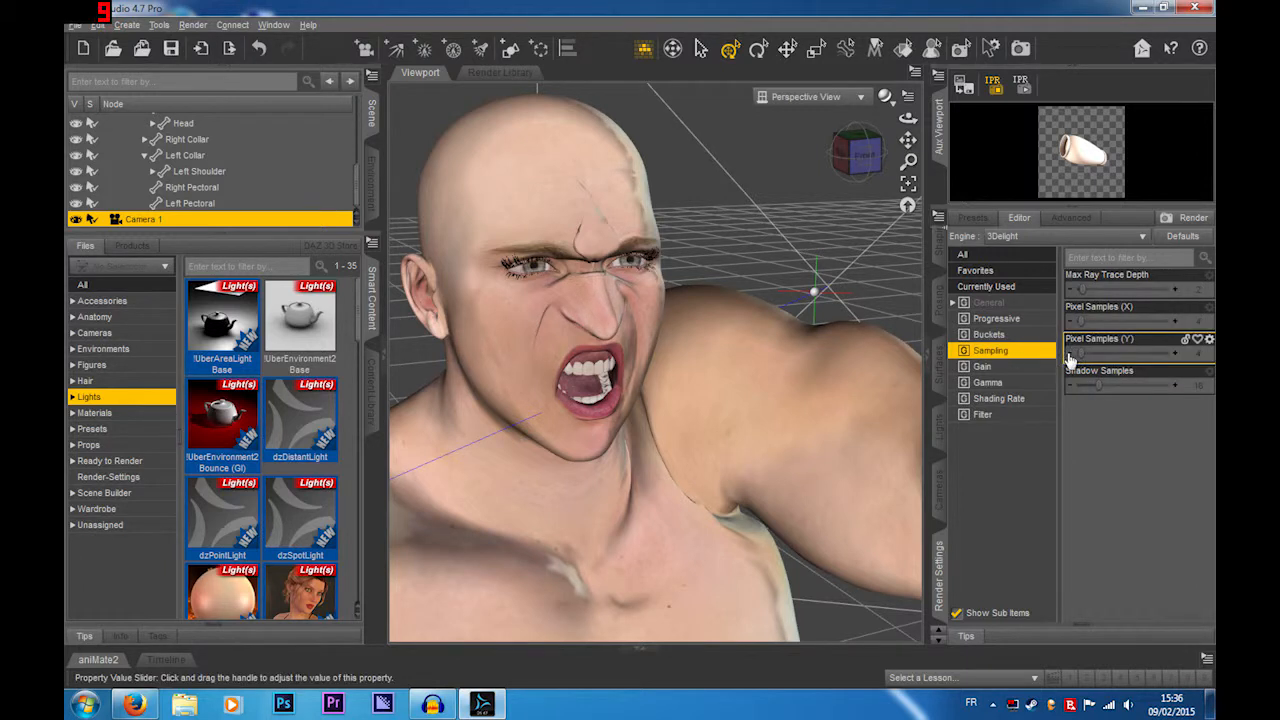
{"action": "left_click", "coordinate": [1008, 368]}
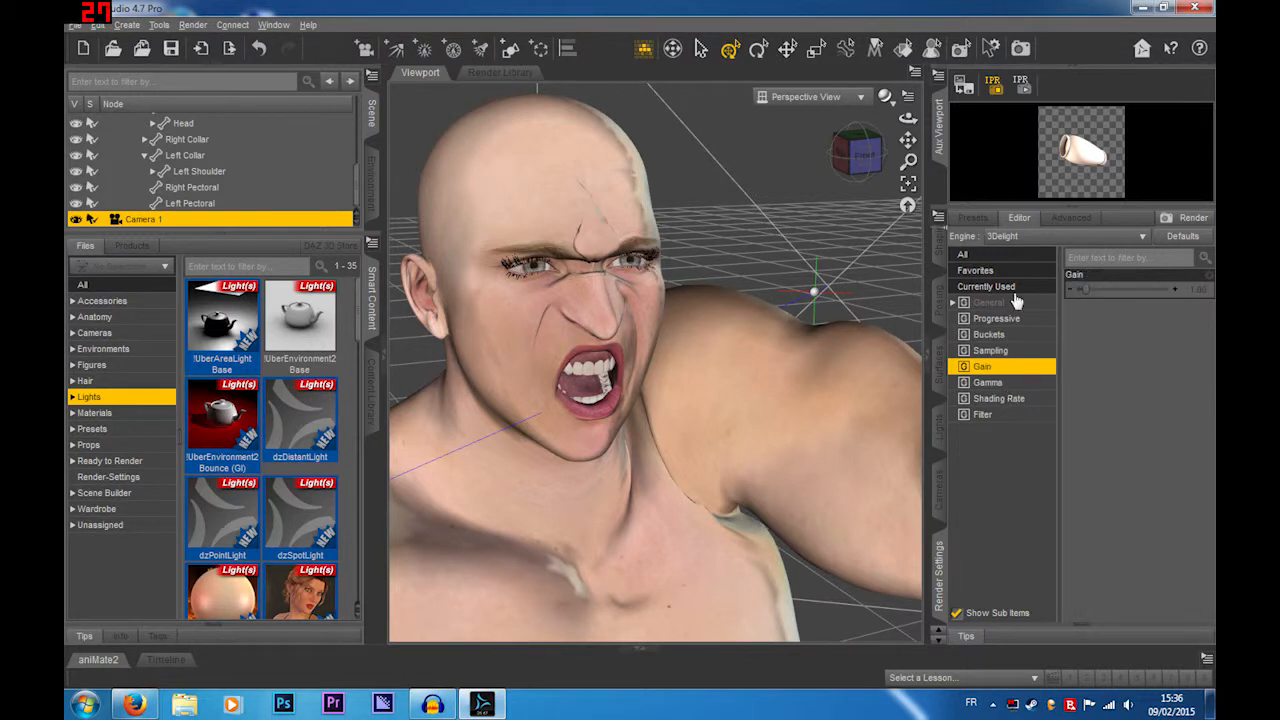
{"action": "left_click", "coordinate": [998, 398]}
{"action": "left_click", "coordinate": [985, 414]}
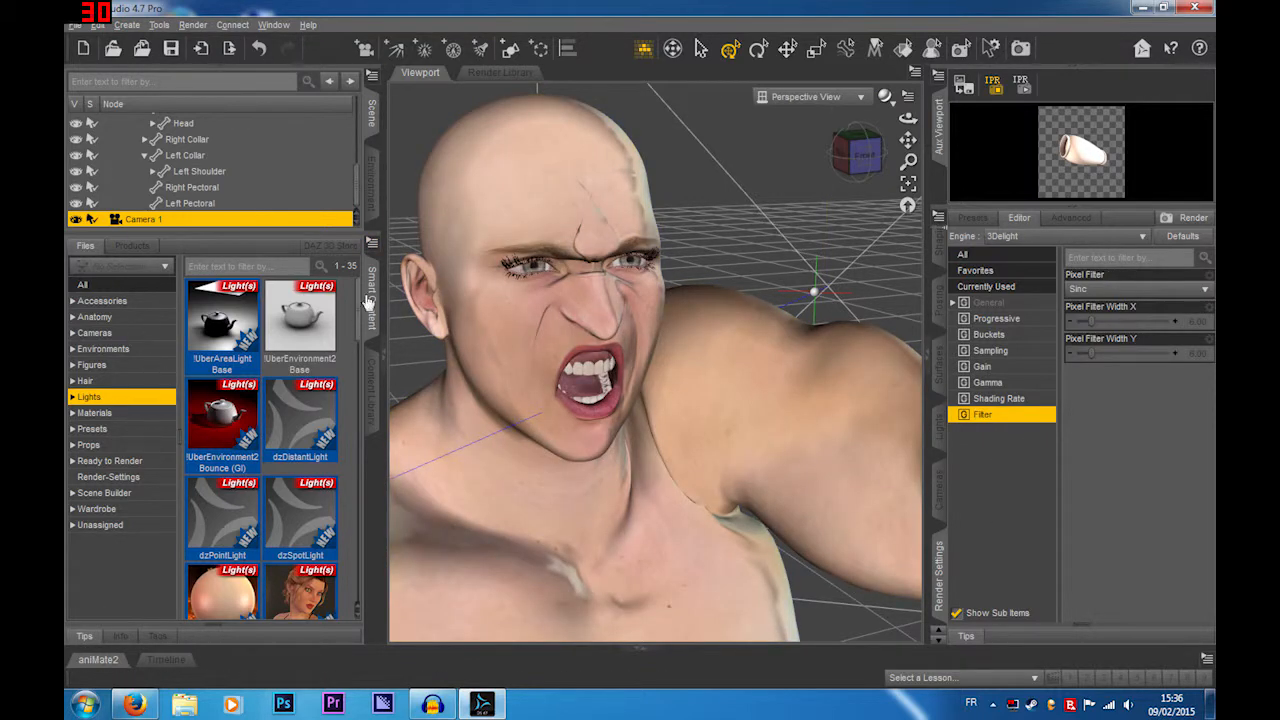
Step: Browse the Smart Content files in the Anatomy, Cameras, Environments and Lights categories
{"action": "left_click", "coordinate": [111, 303]}
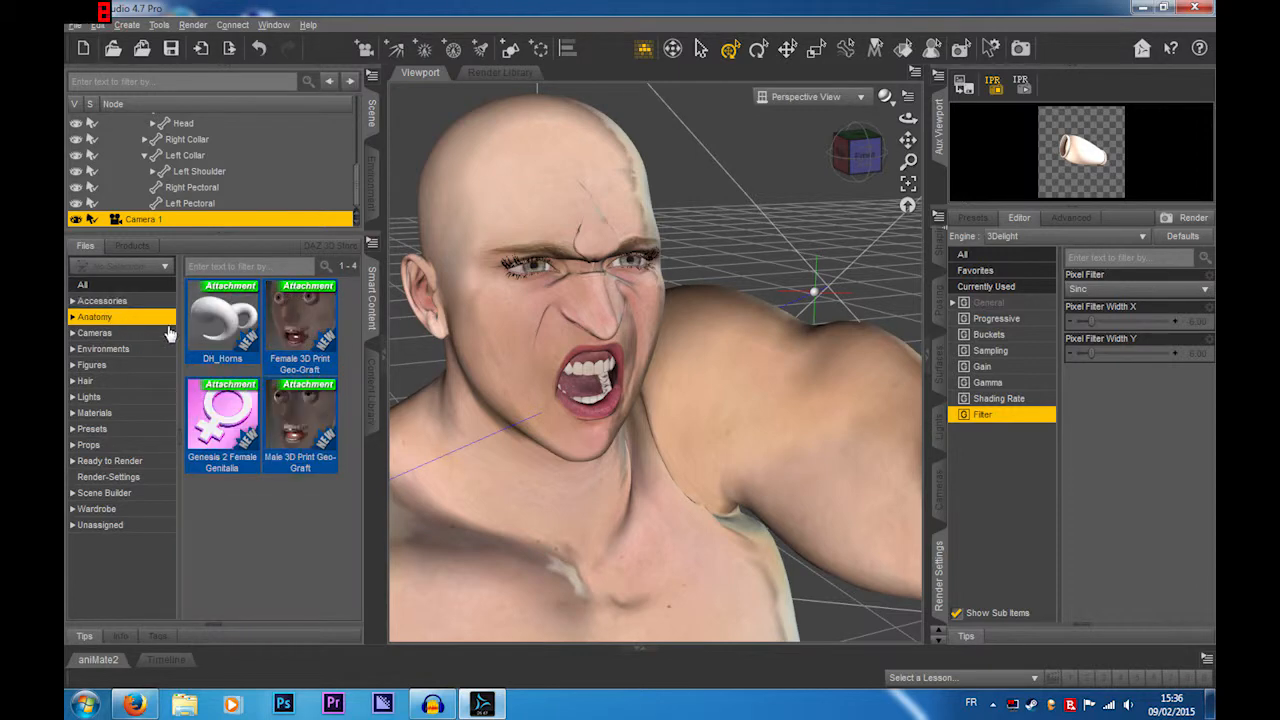
{"action": "left_click", "coordinate": [114, 333]}
{"action": "left_click", "coordinate": [108, 350]}
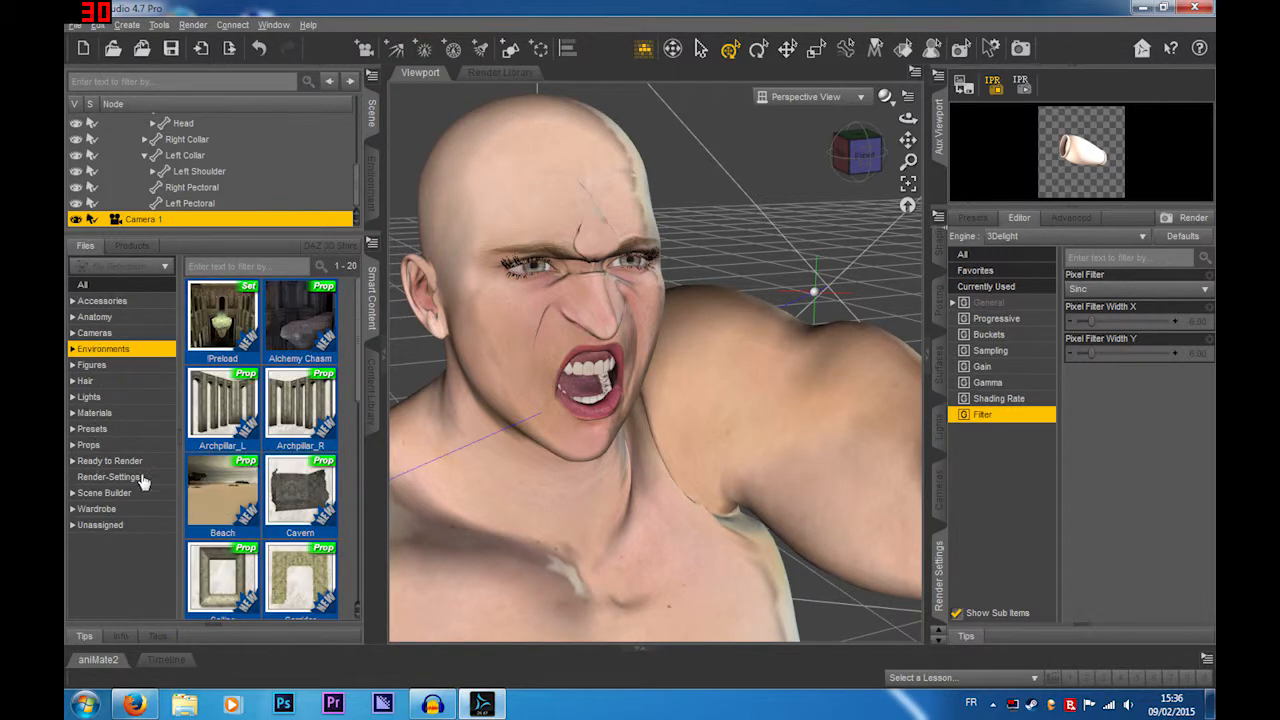
{"action": "left_click", "coordinate": [89, 397]}
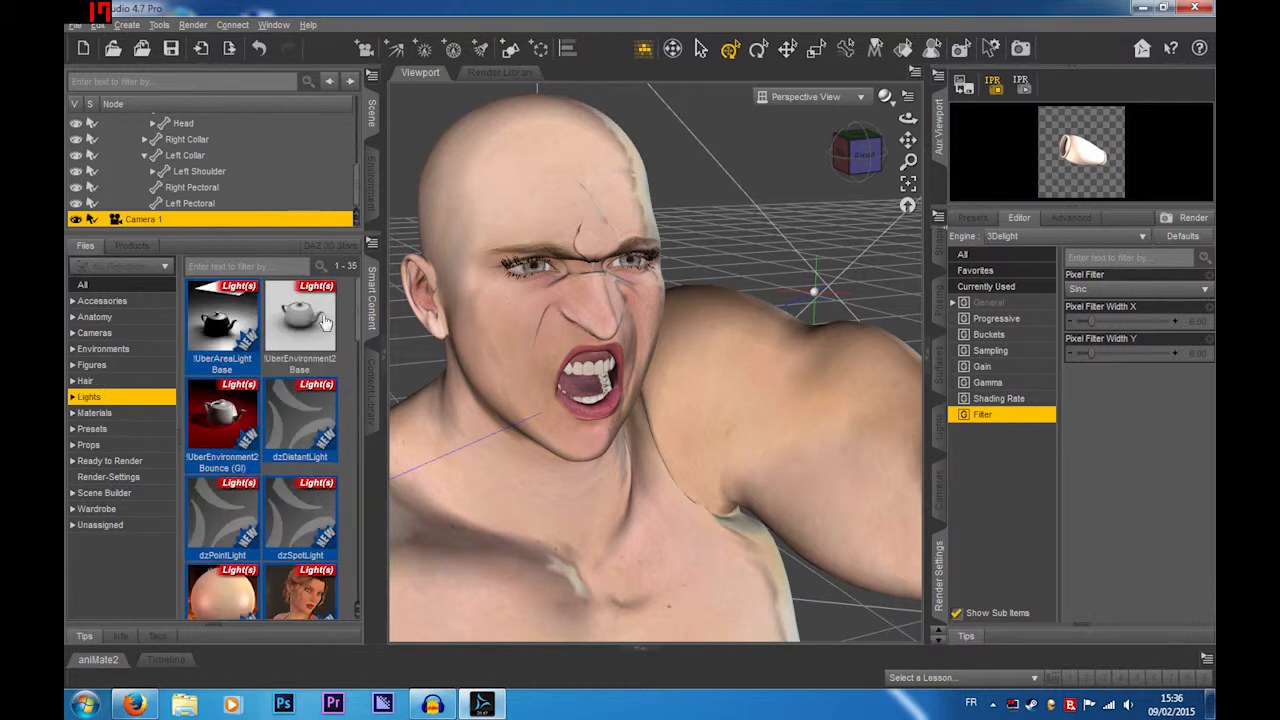
Step: List the Anatomy products in Smart Content, open Dark Heart for Genesis 2 Female(s) and browse its items, selecting DH_L_Glove
{"action": "left_click", "coordinate": [138, 248]}
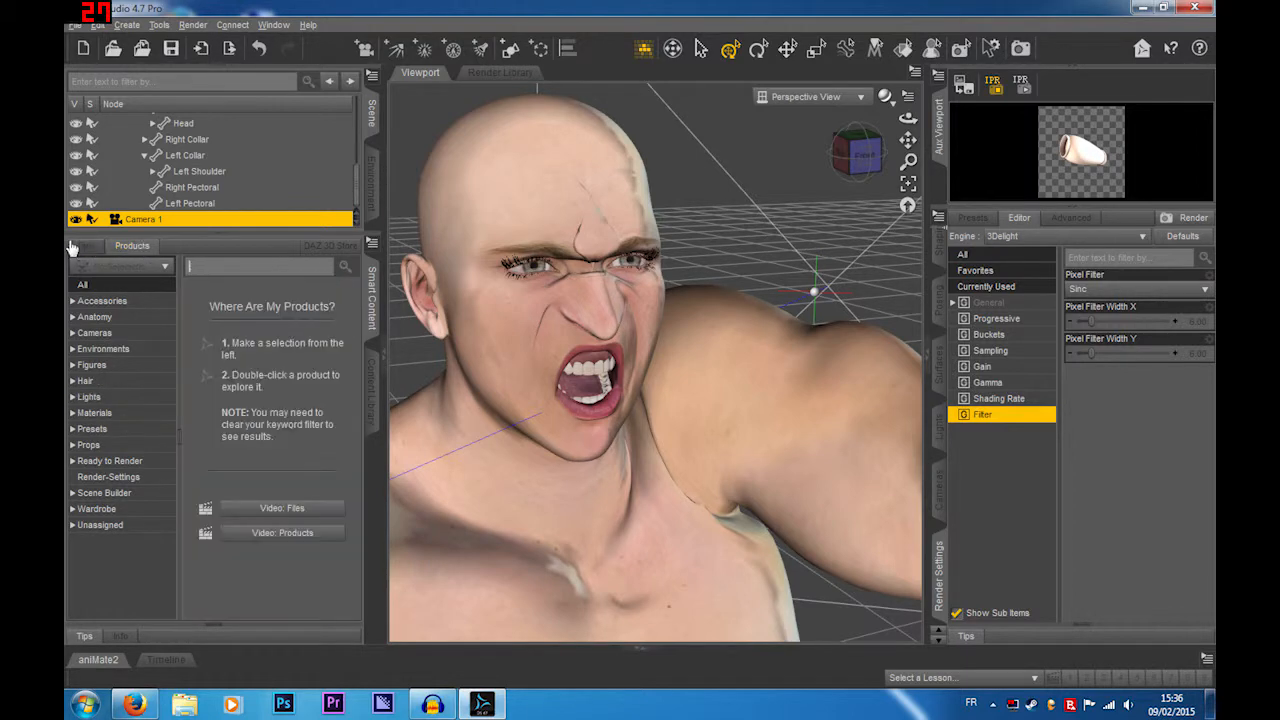
{"action": "left_click", "coordinate": [116, 302]}
{"action": "left_click", "coordinate": [118, 317]}
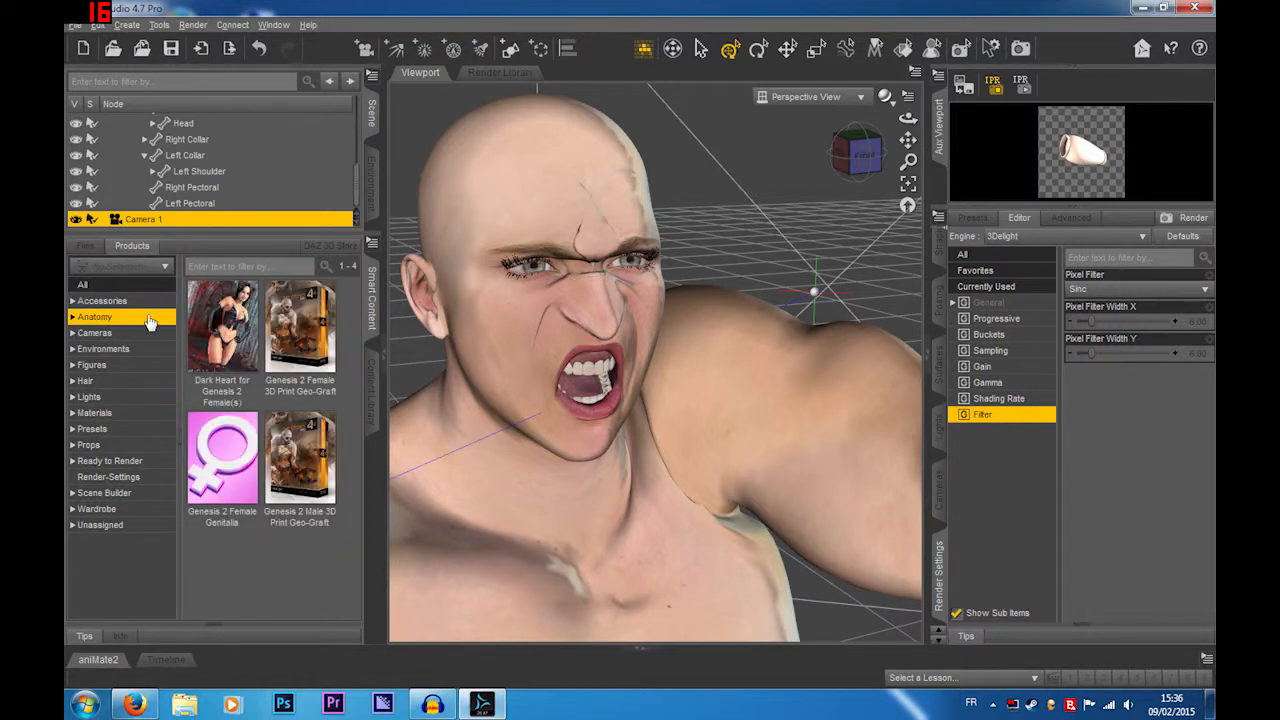
{"action": "left_click", "coordinate": [237, 316]}
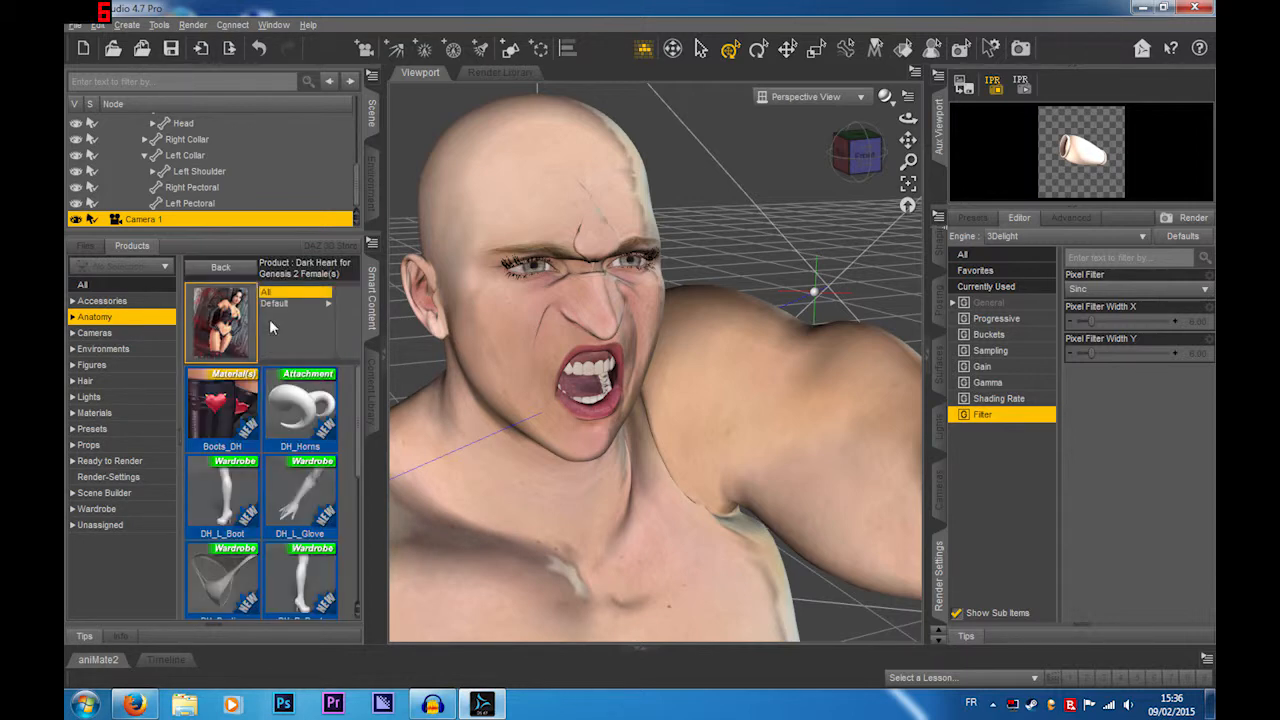
{"action": "scroll", "coordinate": [313, 414], "scroll_direction": "down", "scroll_amount": 1}
{"action": "scroll", "coordinate": [310, 410], "scroll_direction": "up", "scroll_amount": 1}
{"action": "scroll", "coordinate": [292, 387], "scroll_direction": "up", "scroll_amount": 1}
{"action": "scroll", "coordinate": [285, 400], "scroll_direction": "up", "scroll_amount": 1}
{"action": "scroll", "coordinate": [275, 425], "scroll_direction": "down", "scroll_amount": 1}
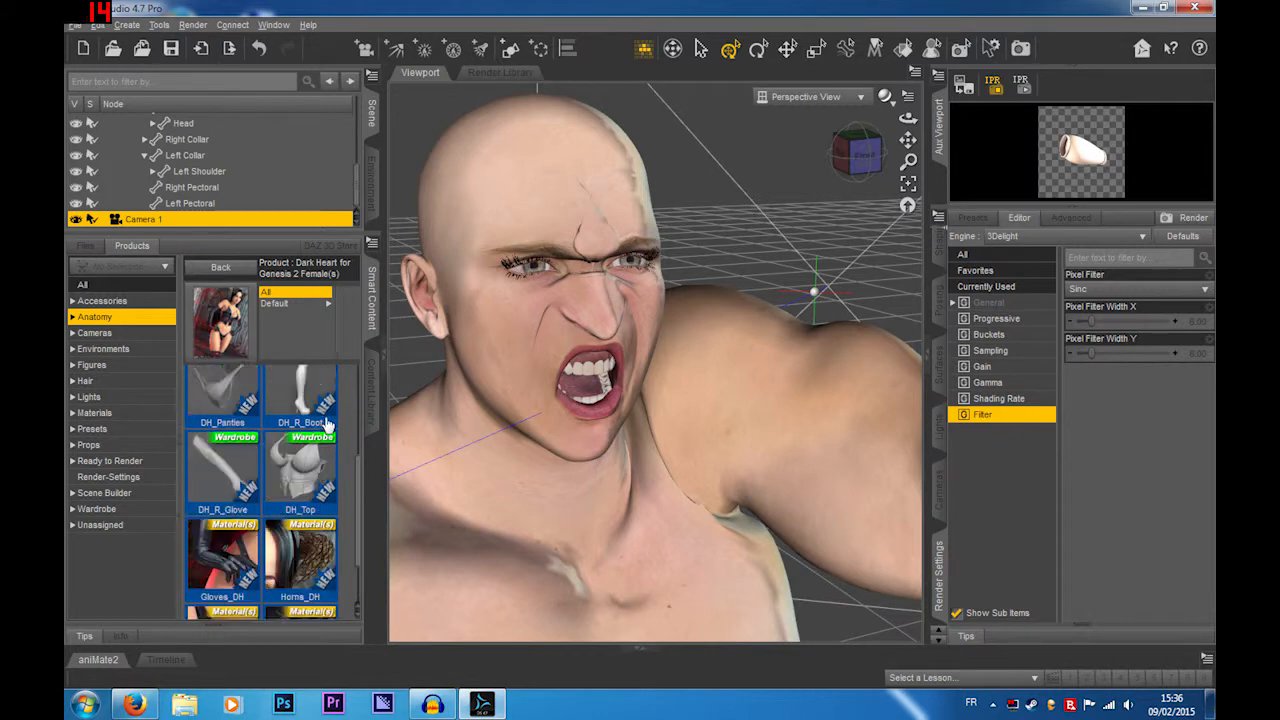
{"action": "scroll", "coordinate": [268, 440], "scroll_direction": "up", "scroll_amount": 1}
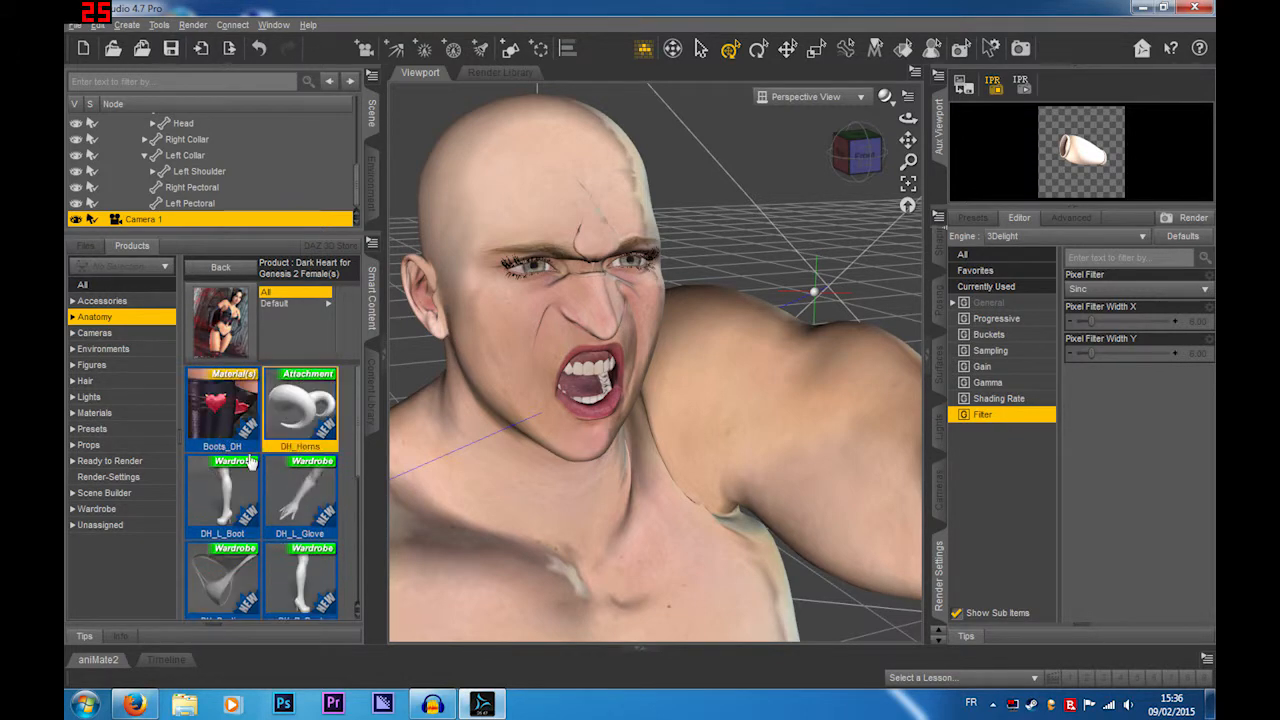
{"action": "left_click", "coordinate": [283, 505]}
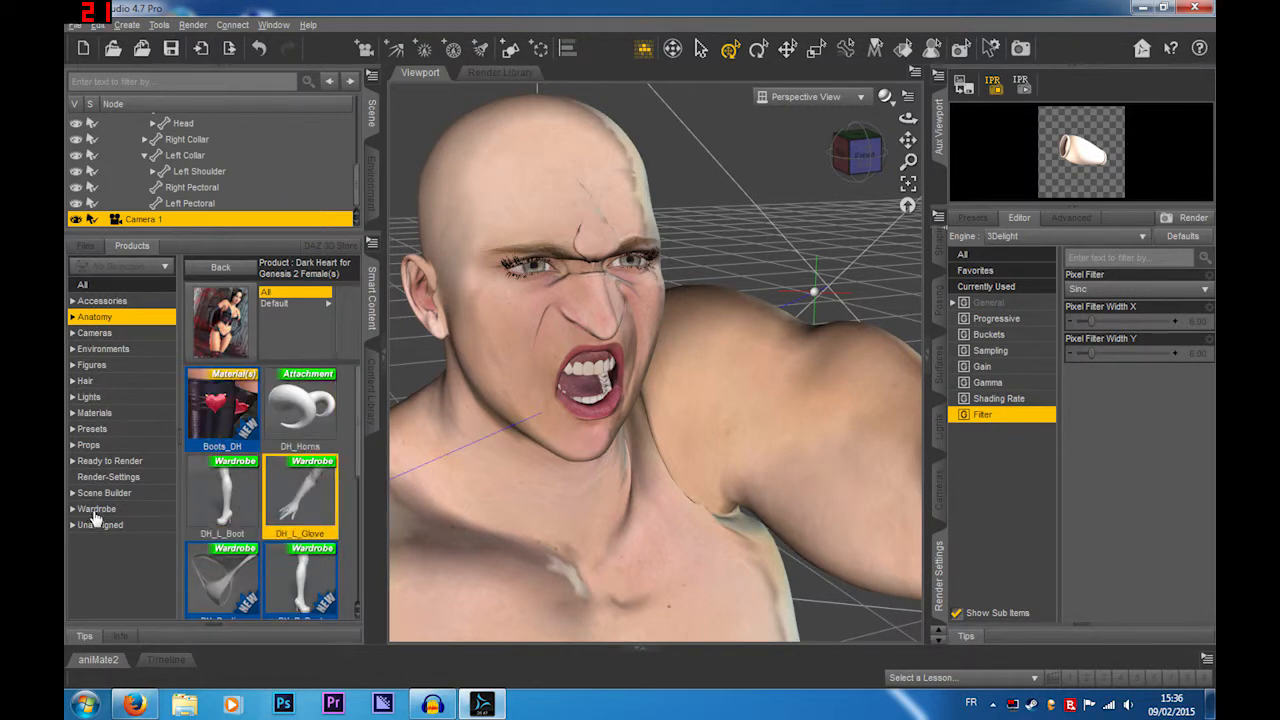
Step: Browse Smart Content by files through Accessories, Wardrobe, Hair, Environments, Figures and Materials, and compare with the products listing
{"action": "left_click", "coordinate": [85, 245]}
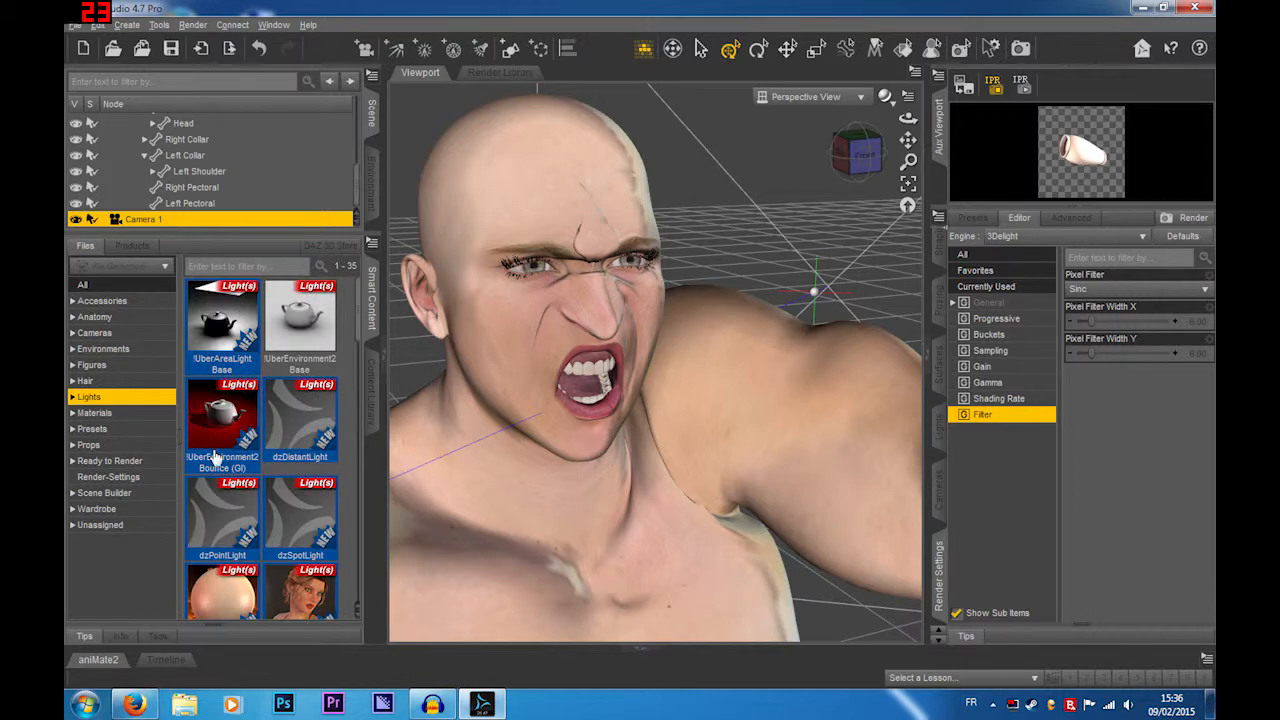
{"action": "left_click", "coordinate": [101, 301]}
{"action": "scroll", "coordinate": [280, 445], "scroll_direction": "down", "scroll_amount": 5}
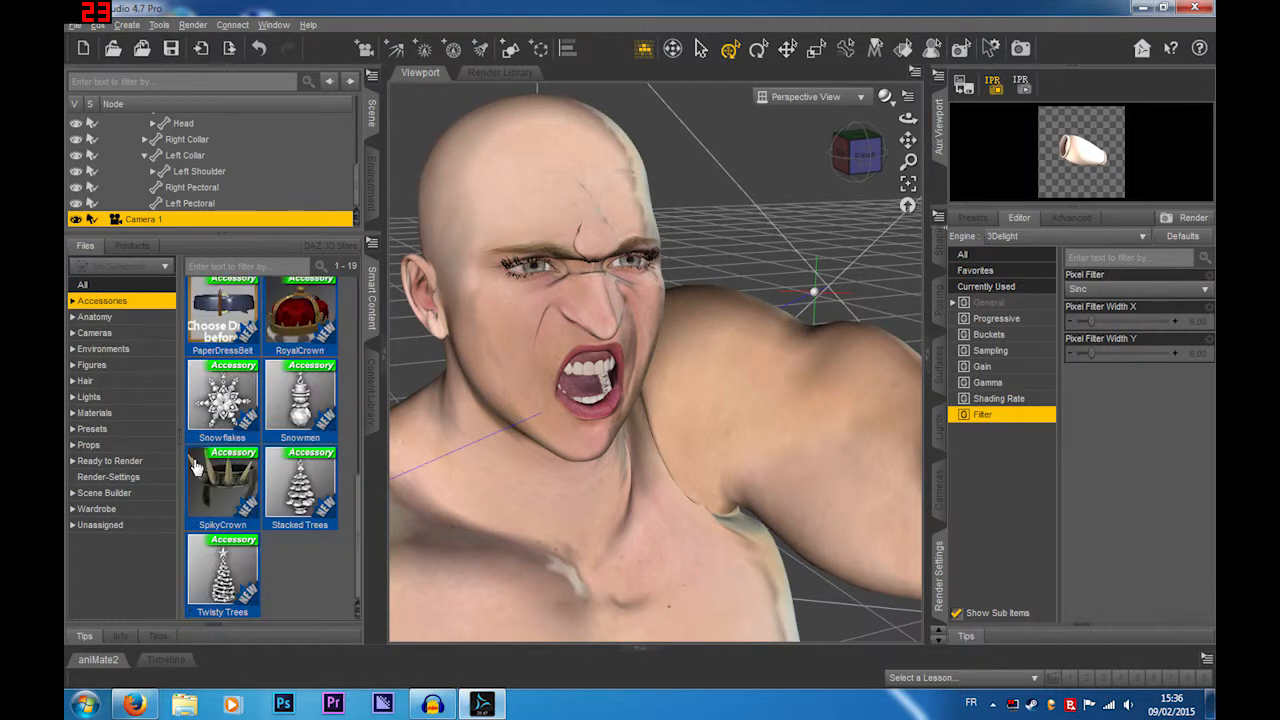
{"action": "left_click", "coordinate": [100, 508]}
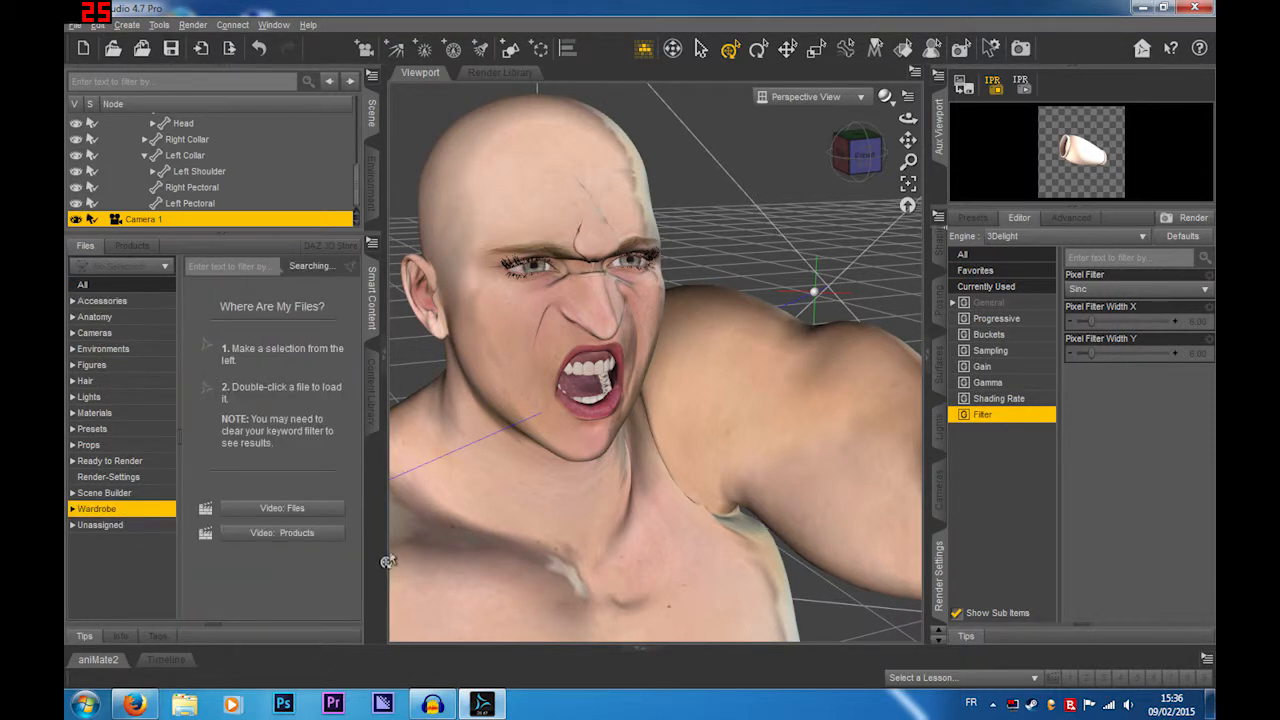
{"action": "left_click", "coordinate": [100, 381]}
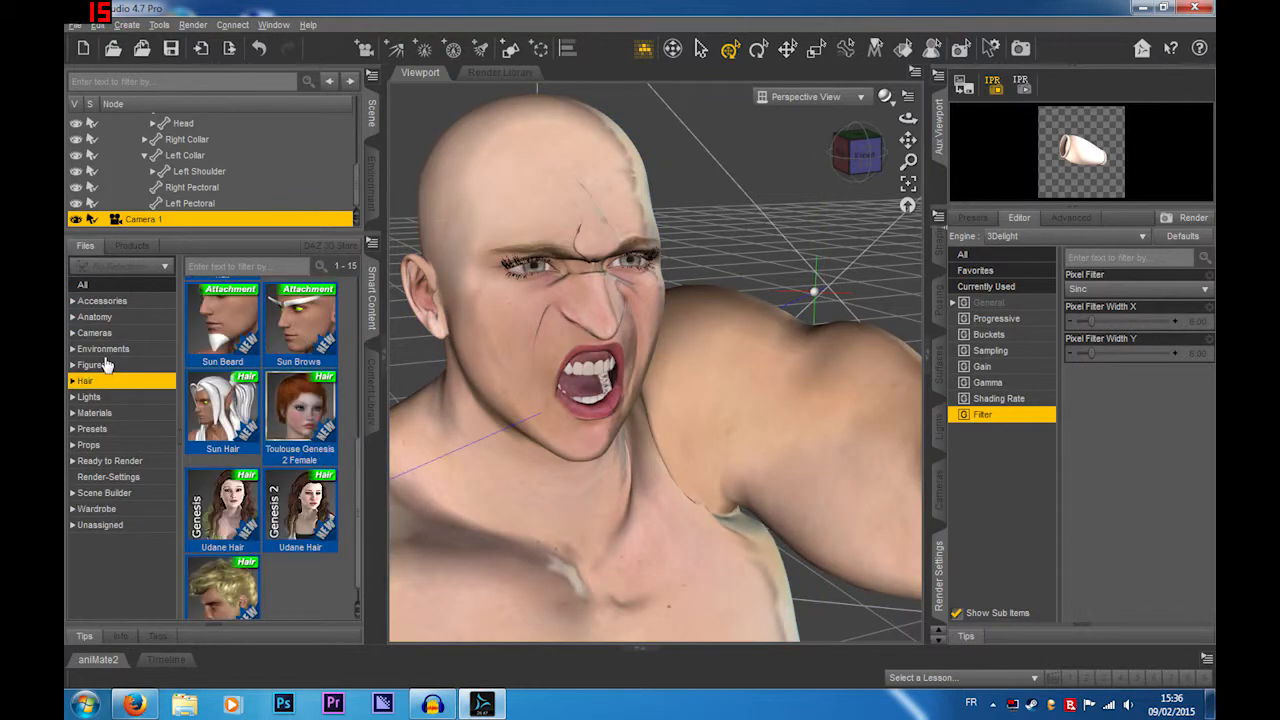
{"action": "left_click", "coordinate": [105, 349]}
{"action": "left_click", "coordinate": [110, 366]}
{"action": "left_click", "coordinate": [108, 413]}
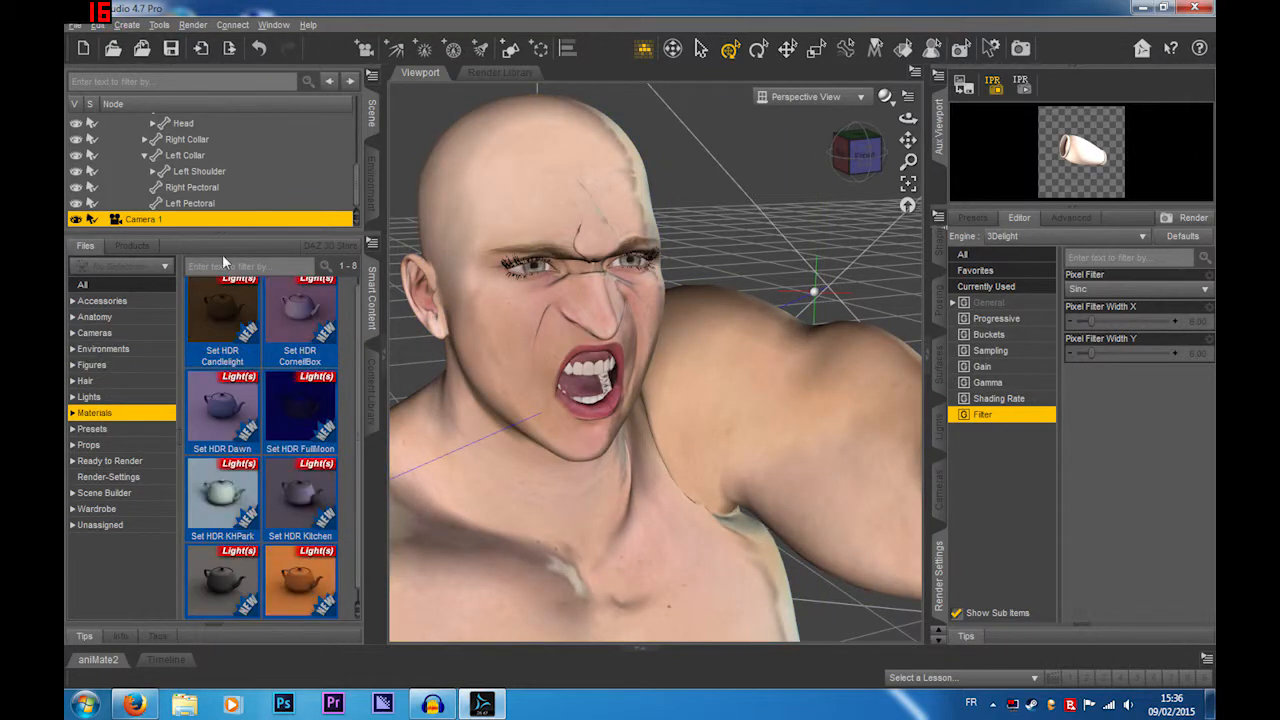
{"action": "left_click", "coordinate": [132, 245]}
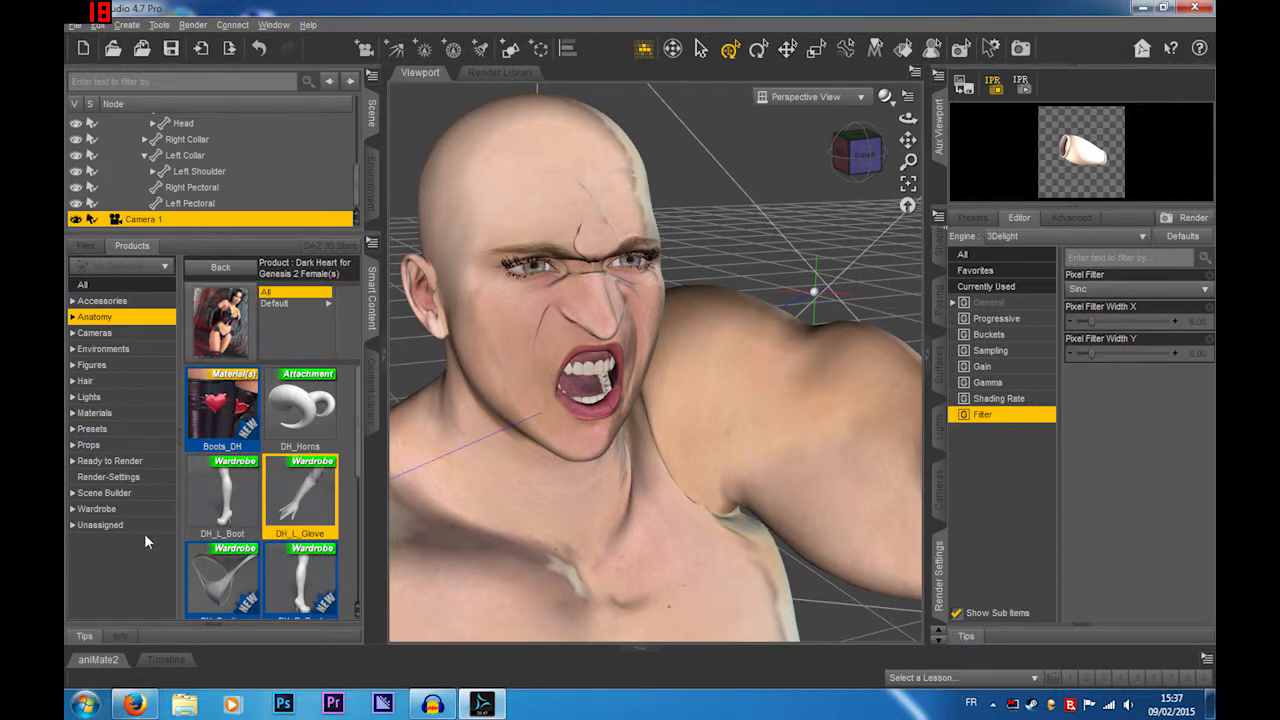
{"action": "left_click", "coordinate": [86, 245]}
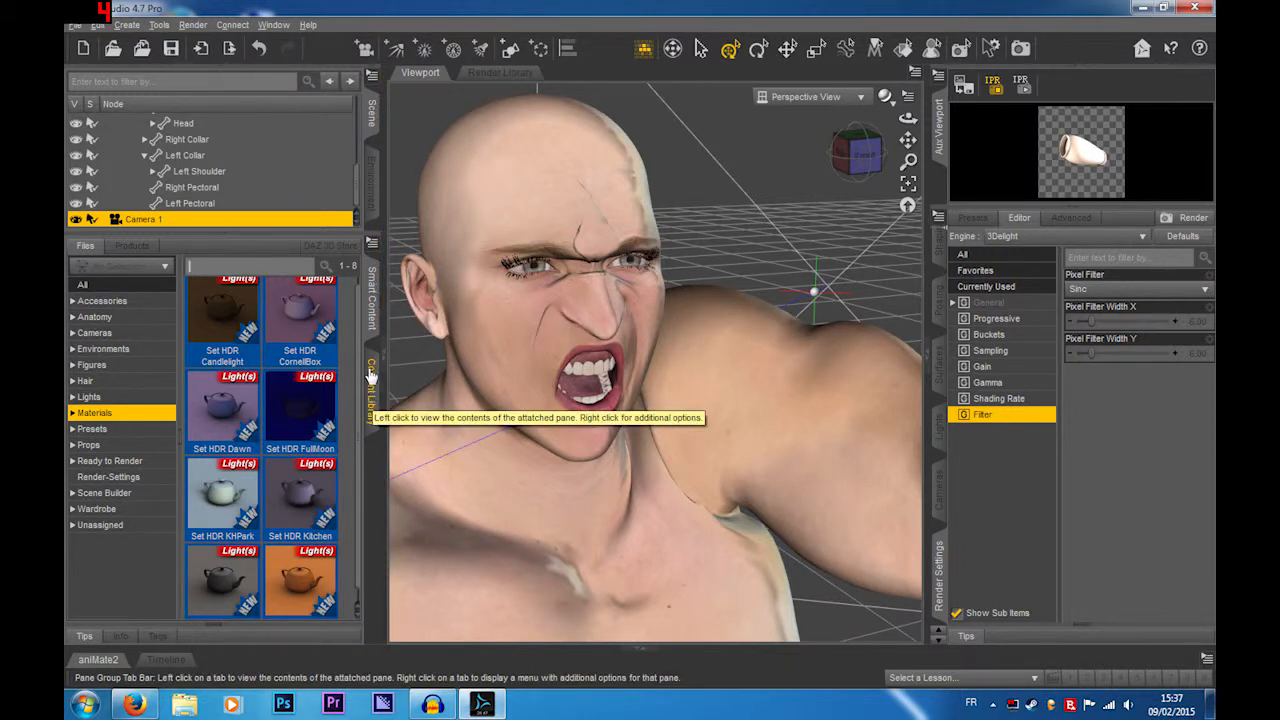
Step: Examine the Content Library folder tree, including the omnifreaker shader presets, and compare it with the Smart Content files
{"action": "left_click", "coordinate": [370, 372]}
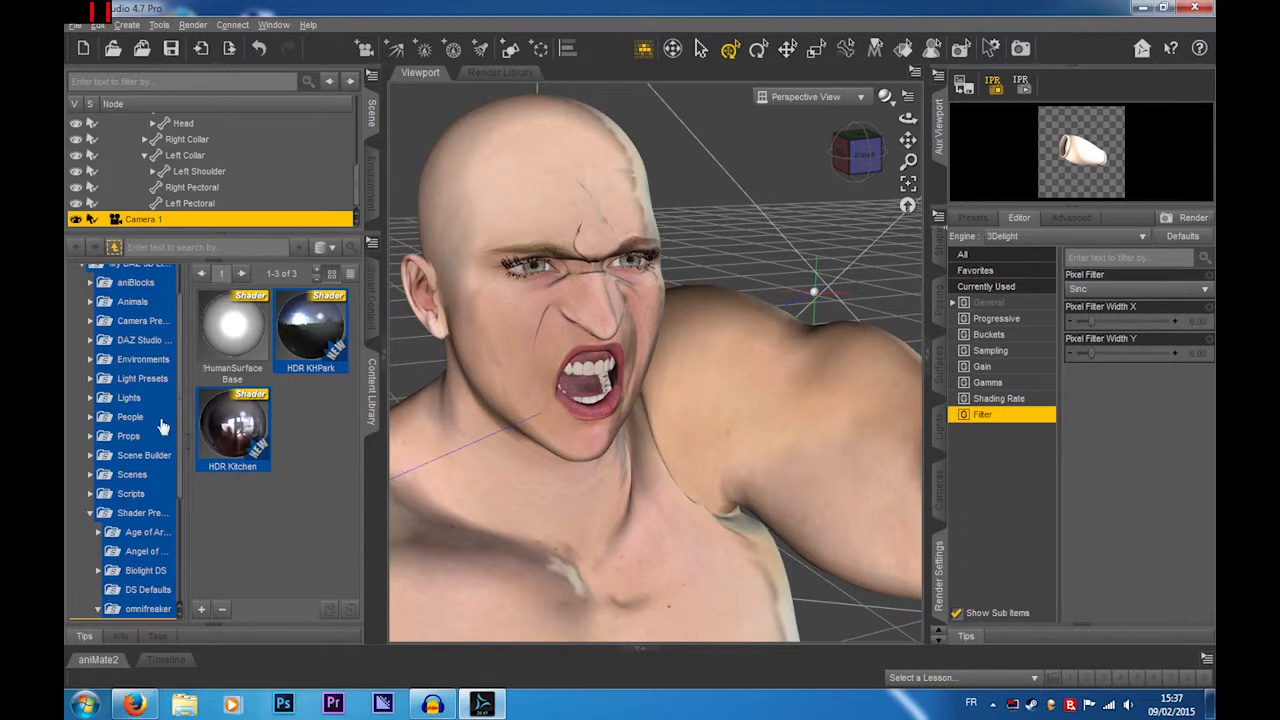
{"action": "scroll", "coordinate": [130, 440], "scroll_direction": "up", "scroll_amount": 2}
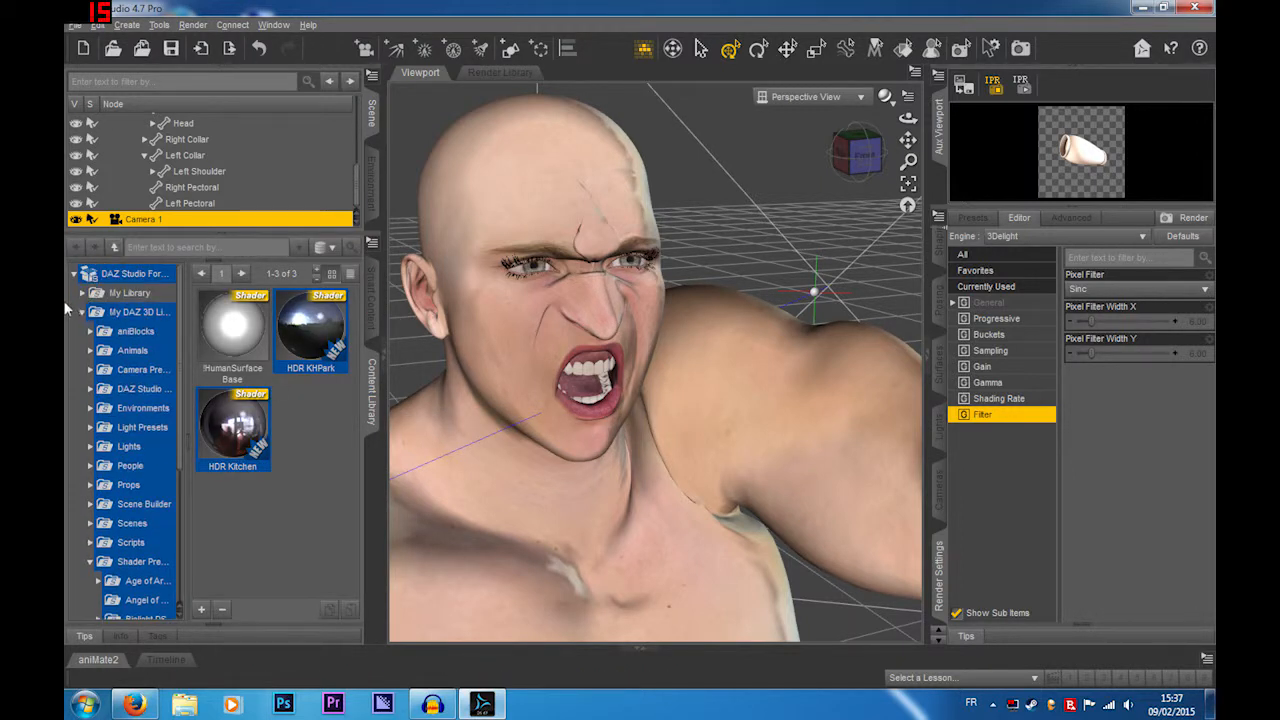
{"action": "left_click", "coordinate": [372, 306]}
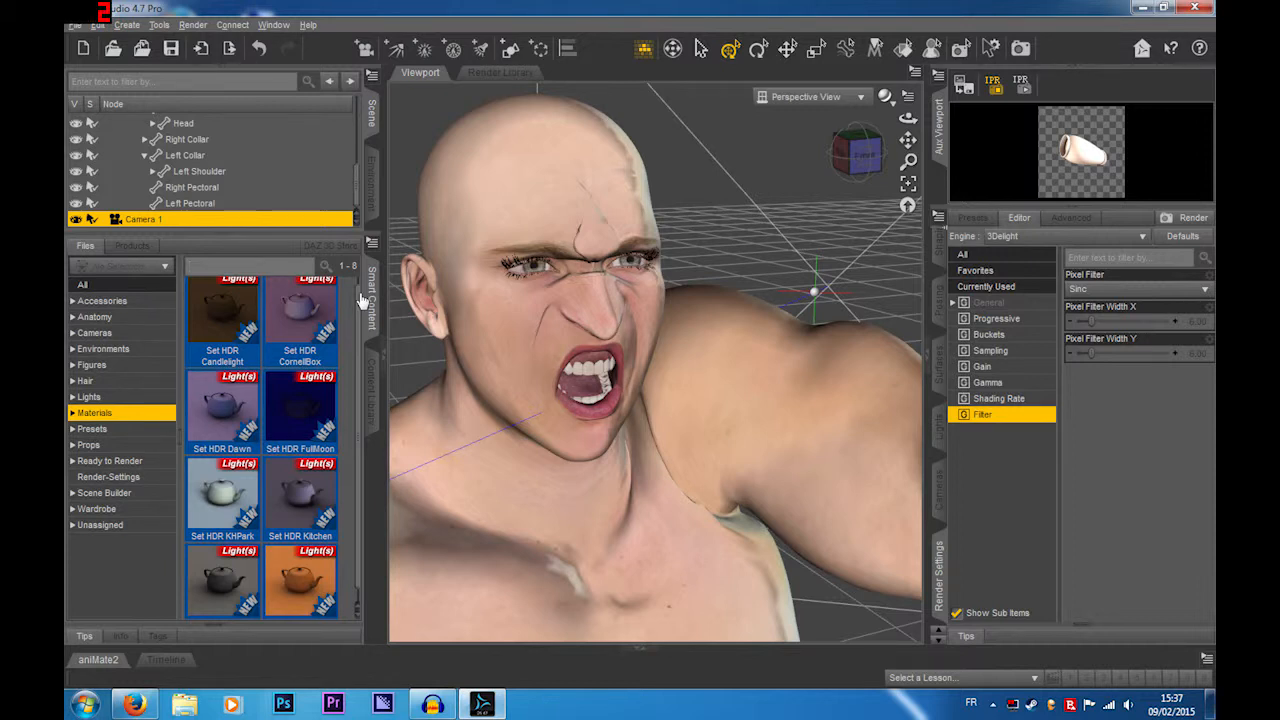
{"action": "scroll", "coordinate": [278, 308], "scroll_direction": "up", "scroll_amount": 1}
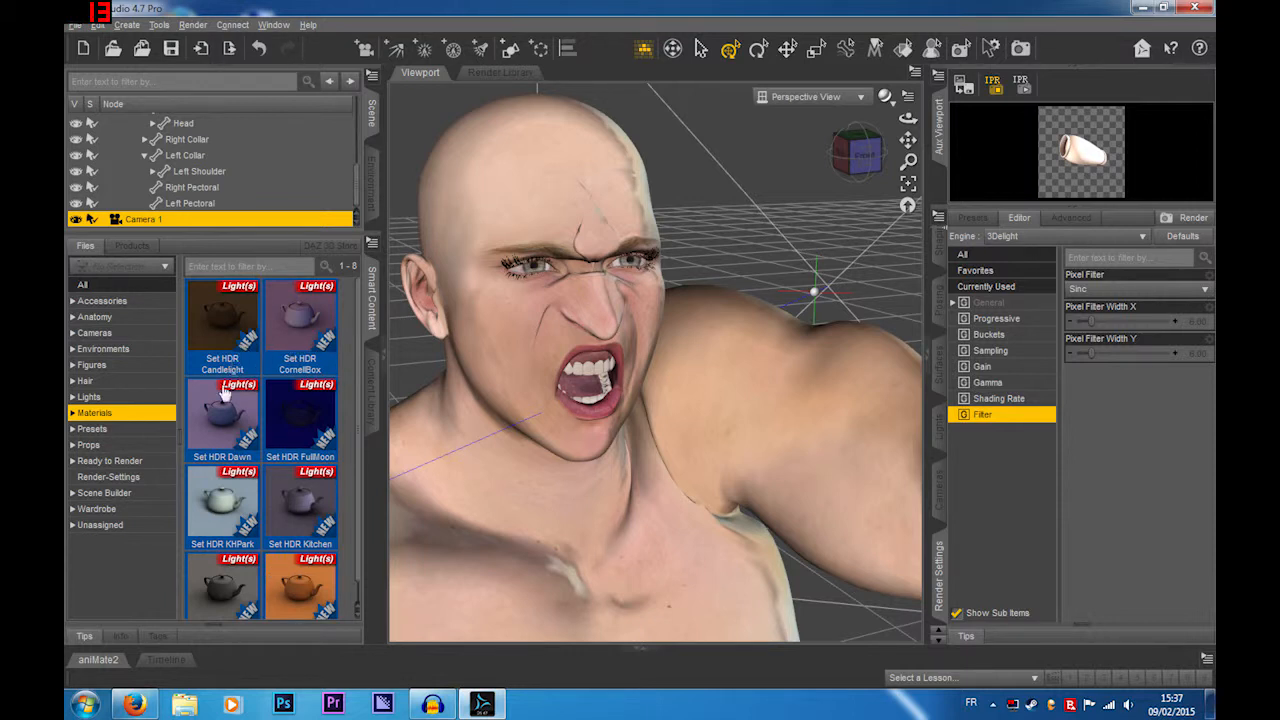
{"action": "left_click", "coordinate": [371, 390]}
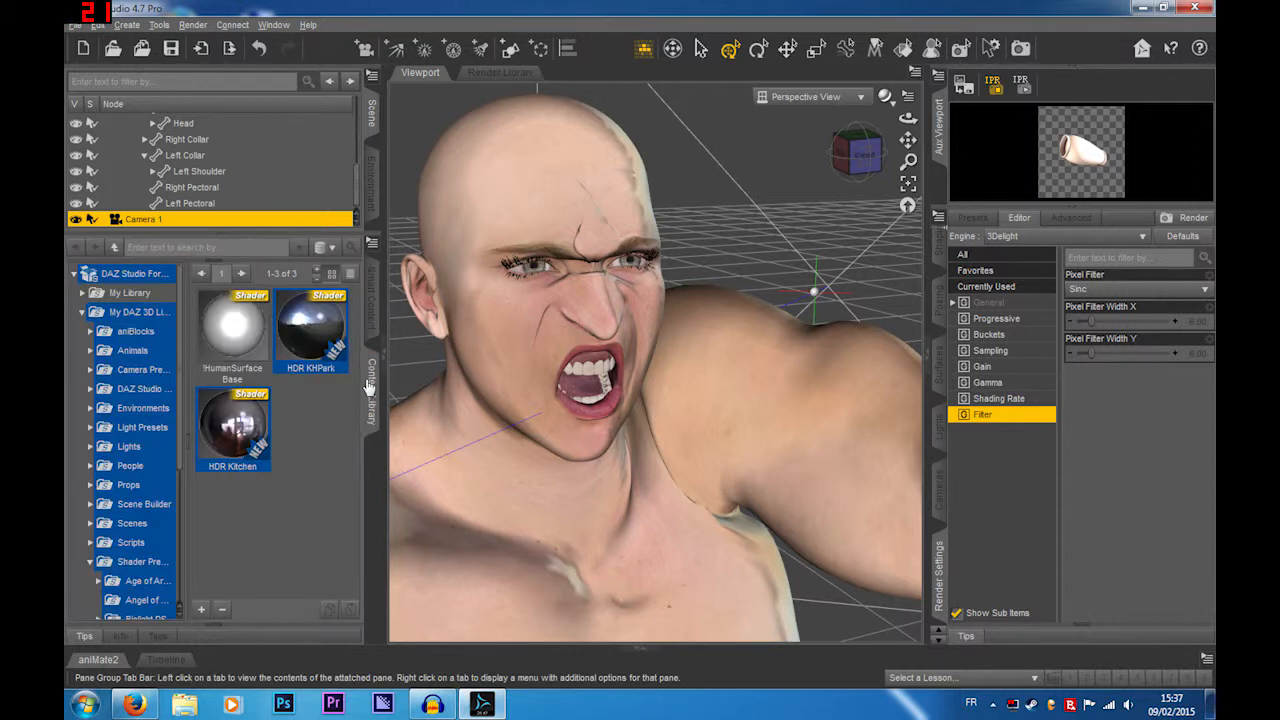
{"action": "scroll", "coordinate": [118, 375], "scroll_direction": "down", "scroll_amount": 4}
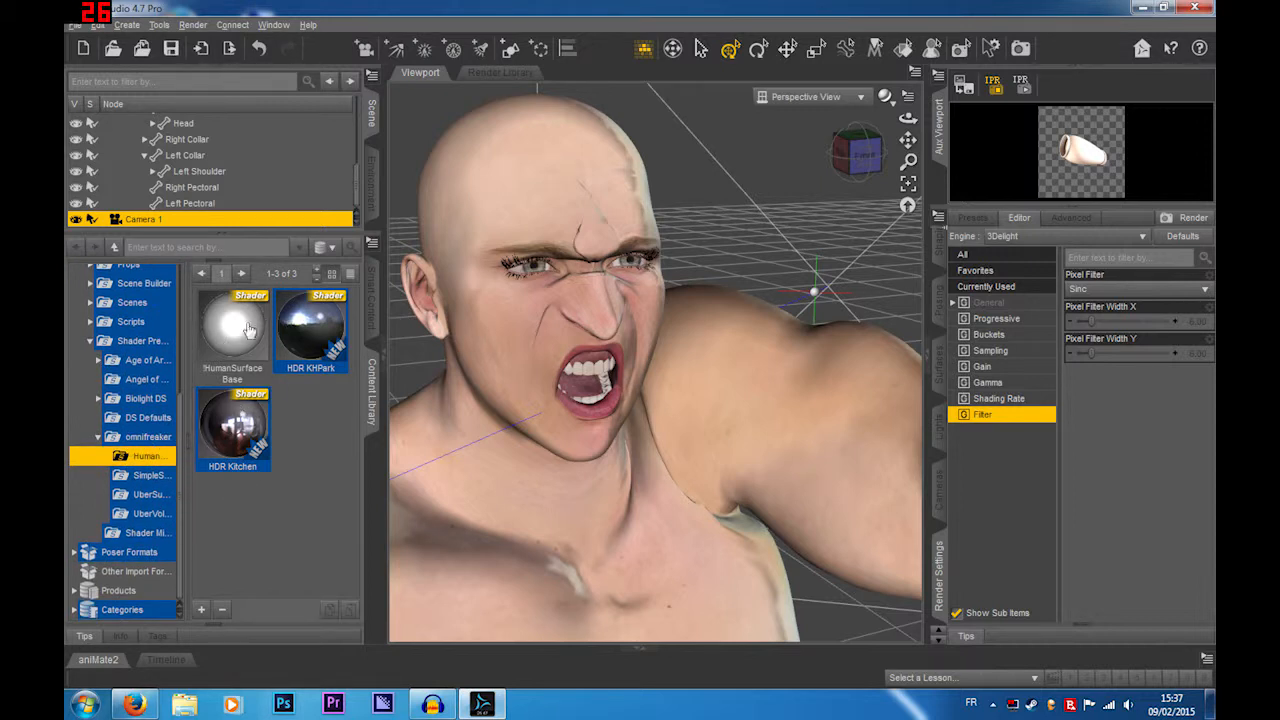
{"action": "left_click", "coordinate": [372, 300]}
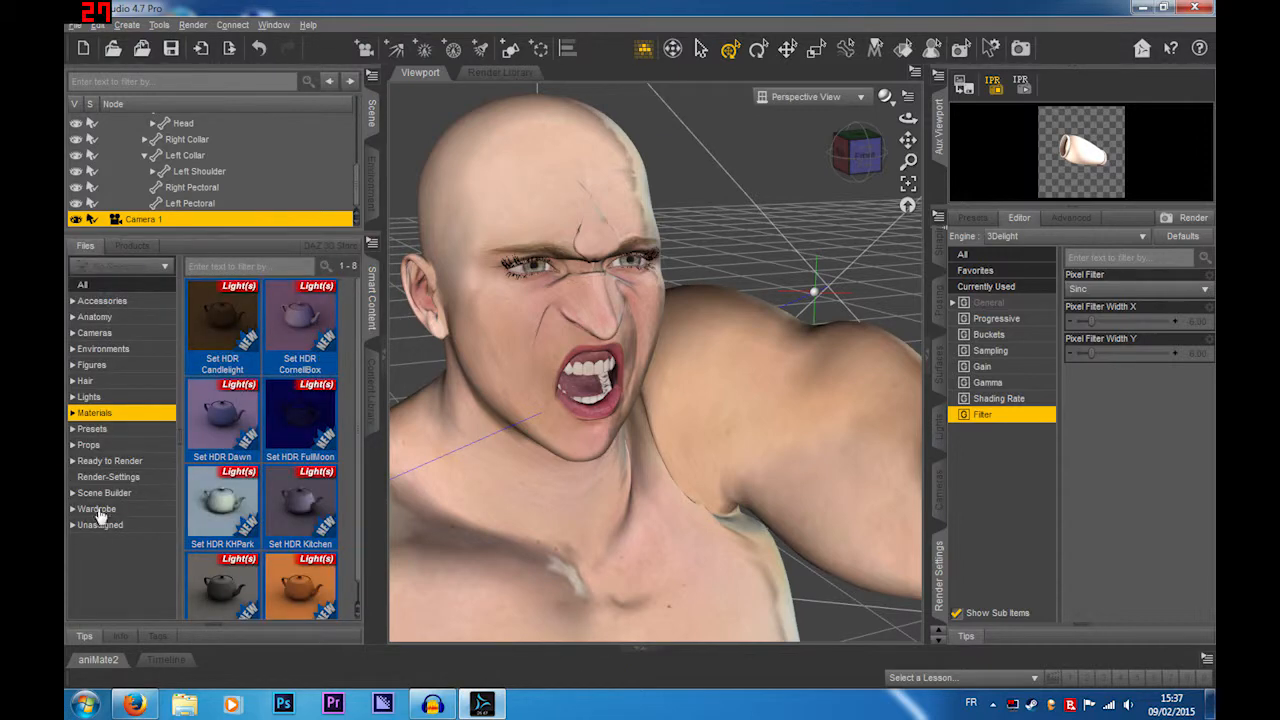
Step: List the Presets files in Smart Content and browse the omnifreaker shader subfolders in the Content Library, including SimpleSurface
{"action": "left_click", "coordinate": [92, 430]}
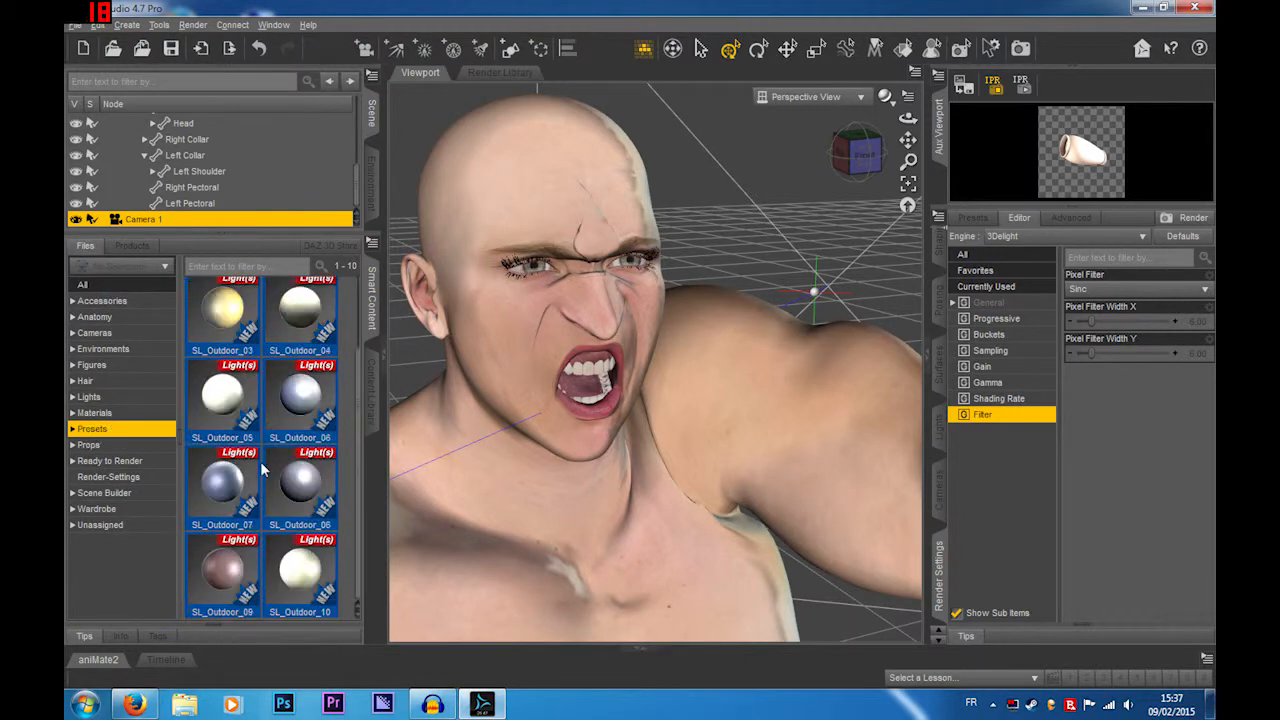
{"action": "left_click", "coordinate": [369, 393]}
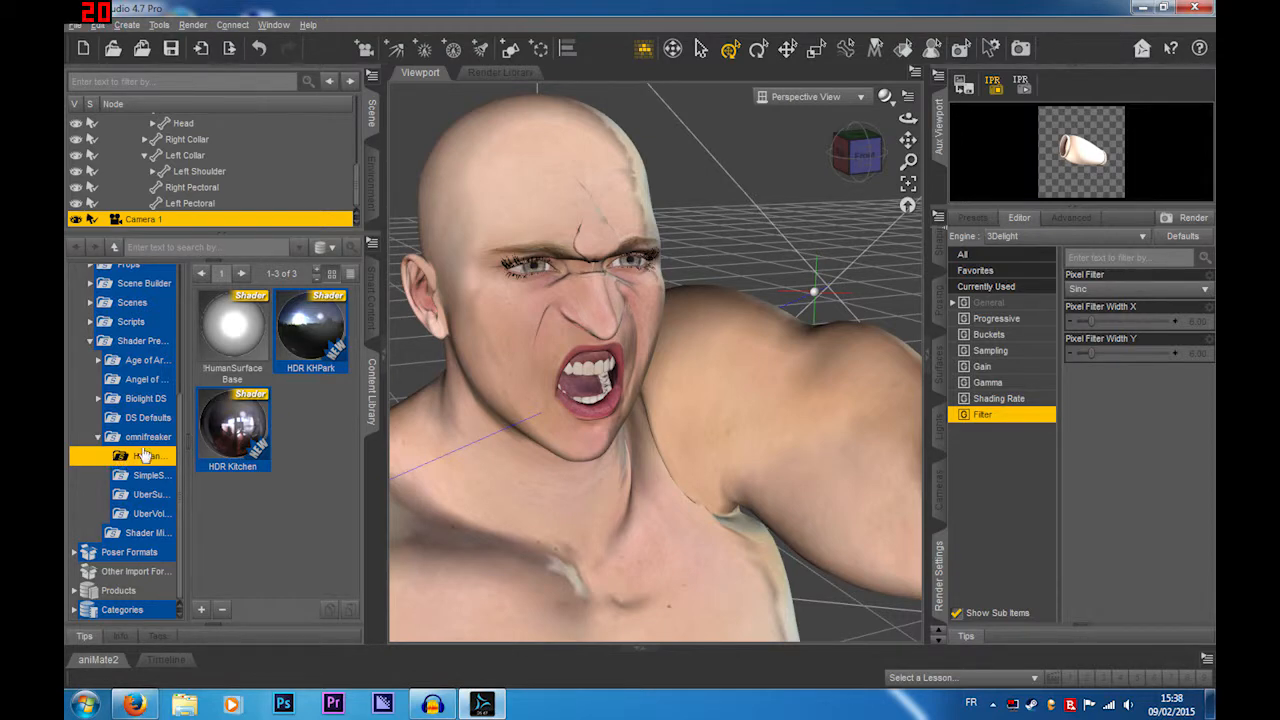
{"action": "left_click", "coordinate": [143, 477]}
{"action": "left_click", "coordinate": [146, 497]}
{"action": "left_click", "coordinate": [147, 513]}
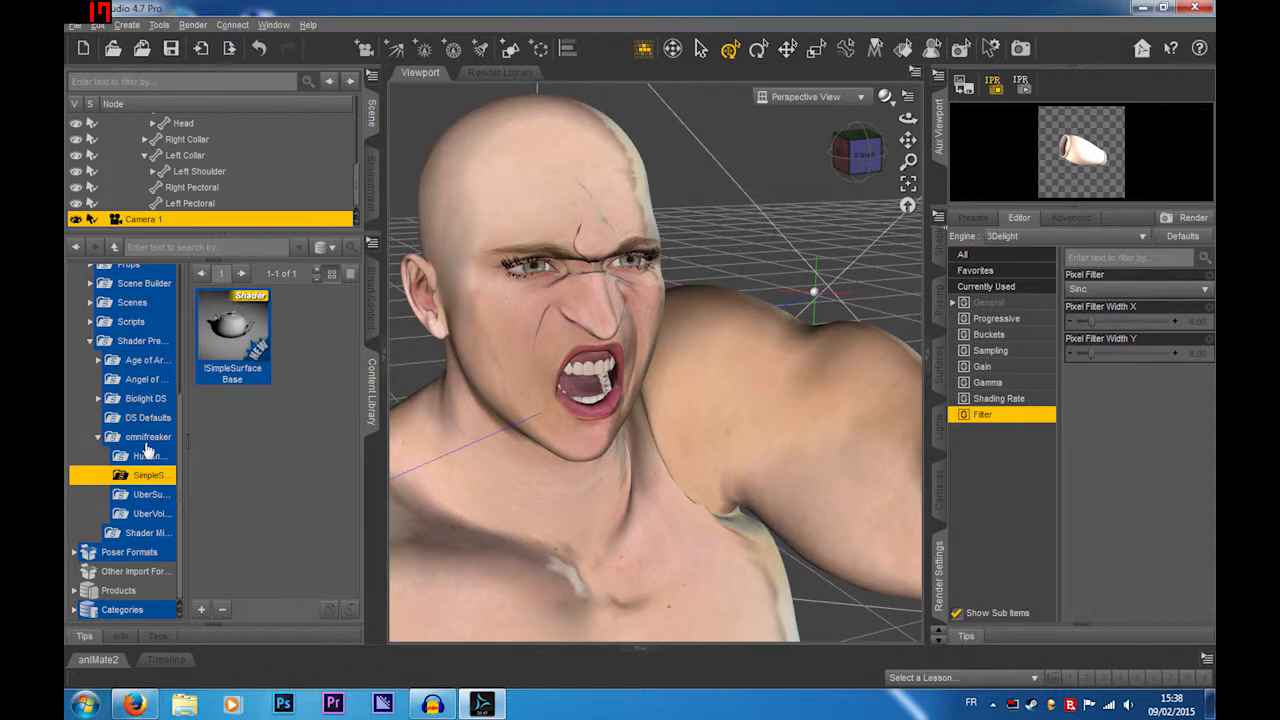
Step: Compare the Smart Content Presets files with the Content Library folder tree, including its SimpleSurface shader
{"action": "left_click", "coordinate": [373, 300]}
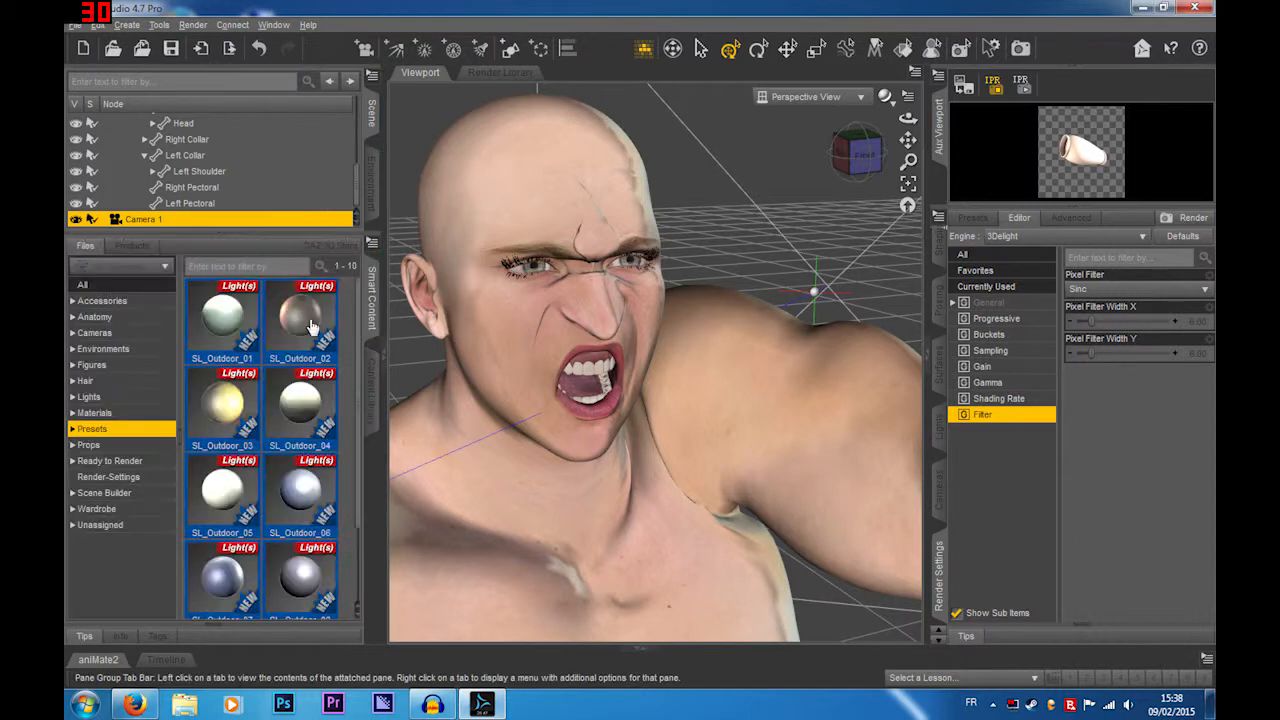
{"action": "left_click", "coordinate": [370, 395]}
{"action": "scroll", "coordinate": [166, 400], "scroll_direction": "up", "scroll_amount": 3}
{"action": "left_click_drag", "start_coordinate": [232, 330], "coordinate": [392, 313]}
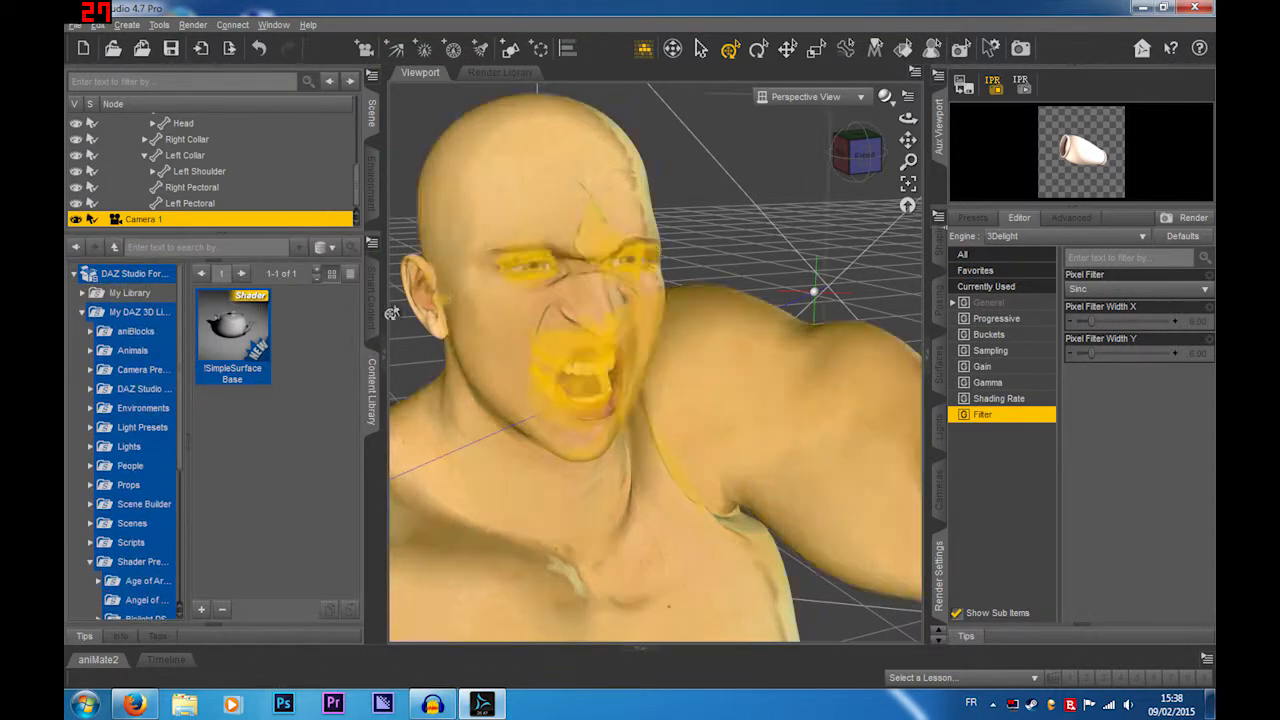
{"action": "left_click", "coordinate": [372, 300]}
{"action": "left_click", "coordinate": [370, 395]}
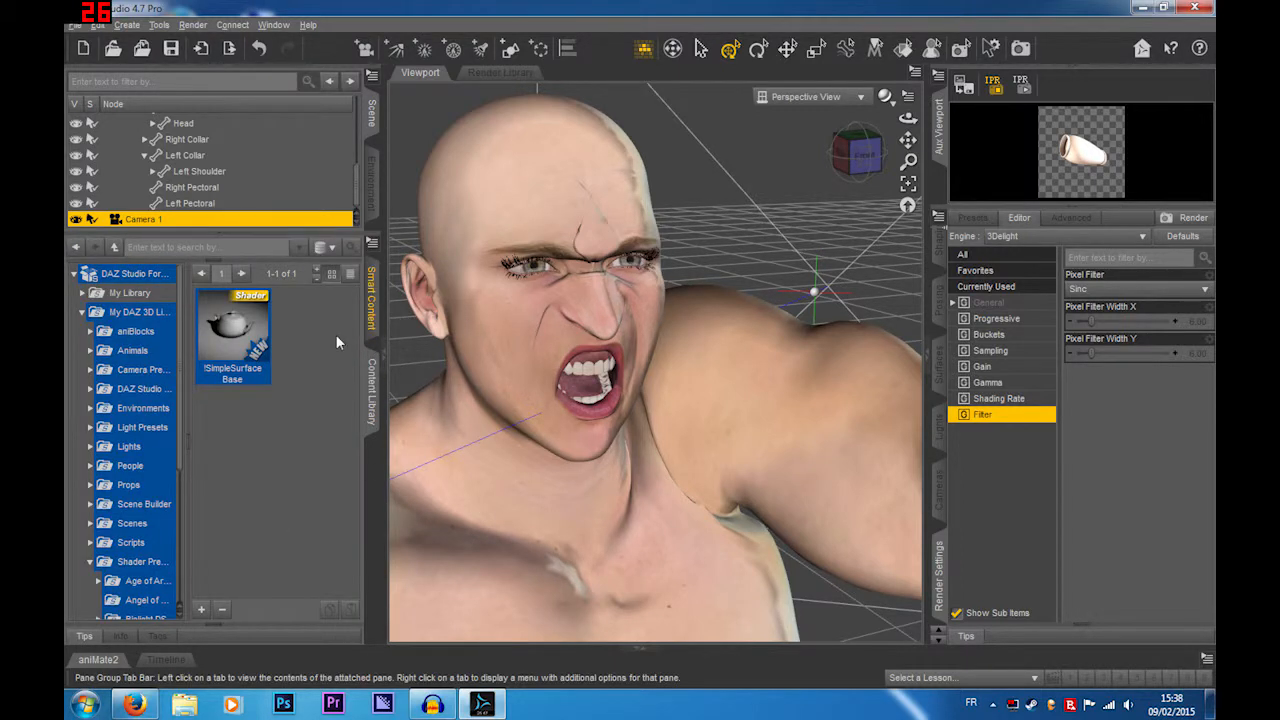
Step: Expand Light Presets in the Content Library and browse its Alchemy, Destiny's, DS Defaults and IG Lights folders
{"action": "left_click", "coordinate": [90, 427]}
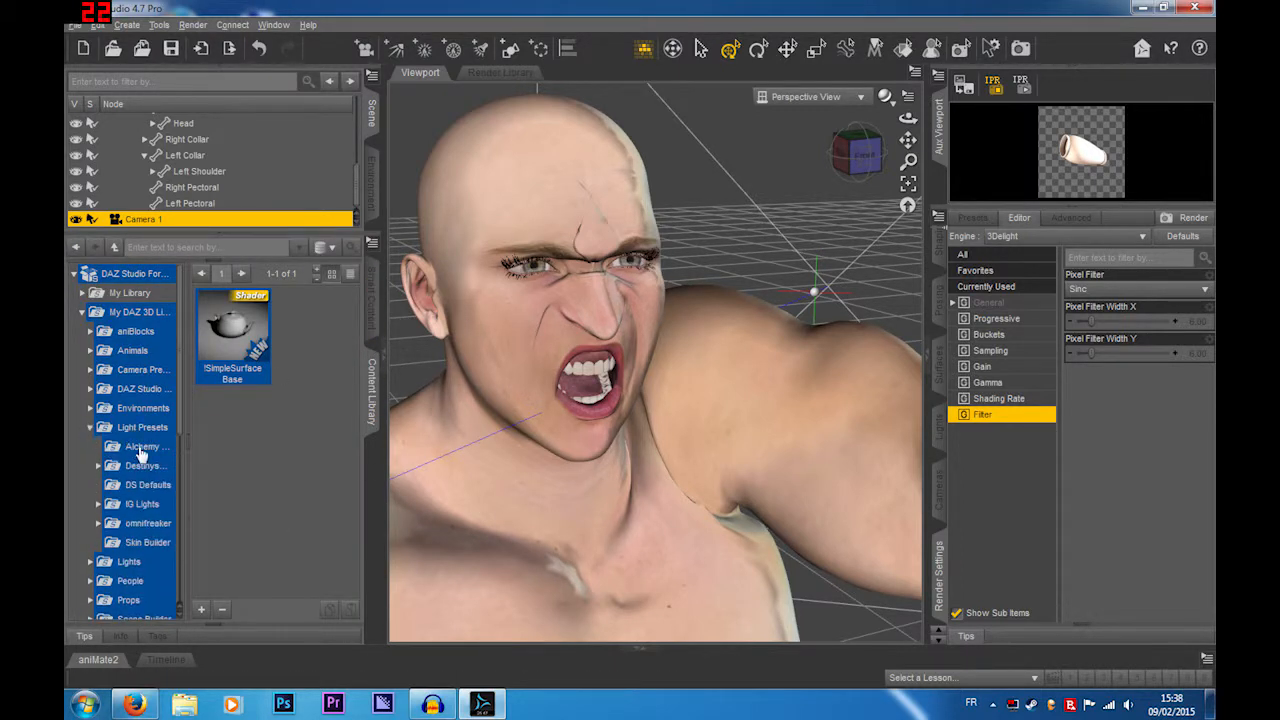
{"action": "left_click", "coordinate": [141, 448]}
{"action": "left_click", "coordinate": [99, 465]}
{"action": "left_click", "coordinate": [148, 486]}
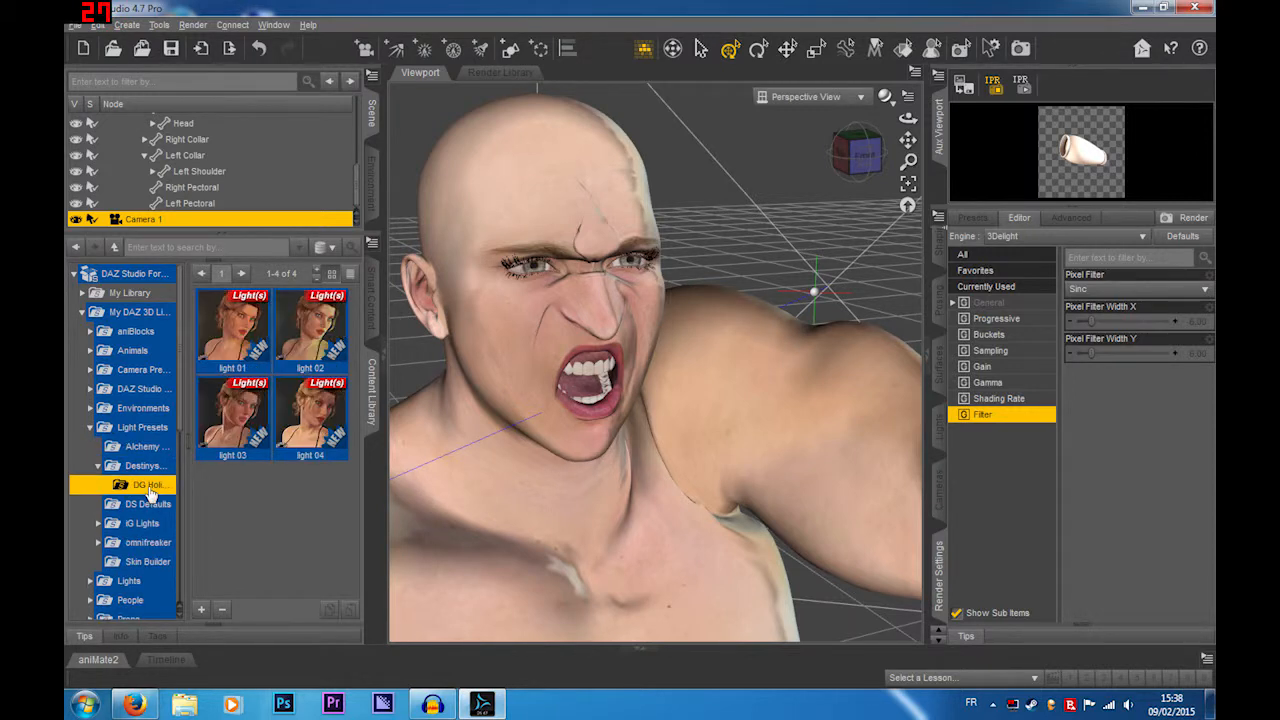
{"action": "scroll", "coordinate": [148, 490], "scroll_direction": "down", "scroll_amount": 3}
{"action": "left_click", "coordinate": [145, 449]}
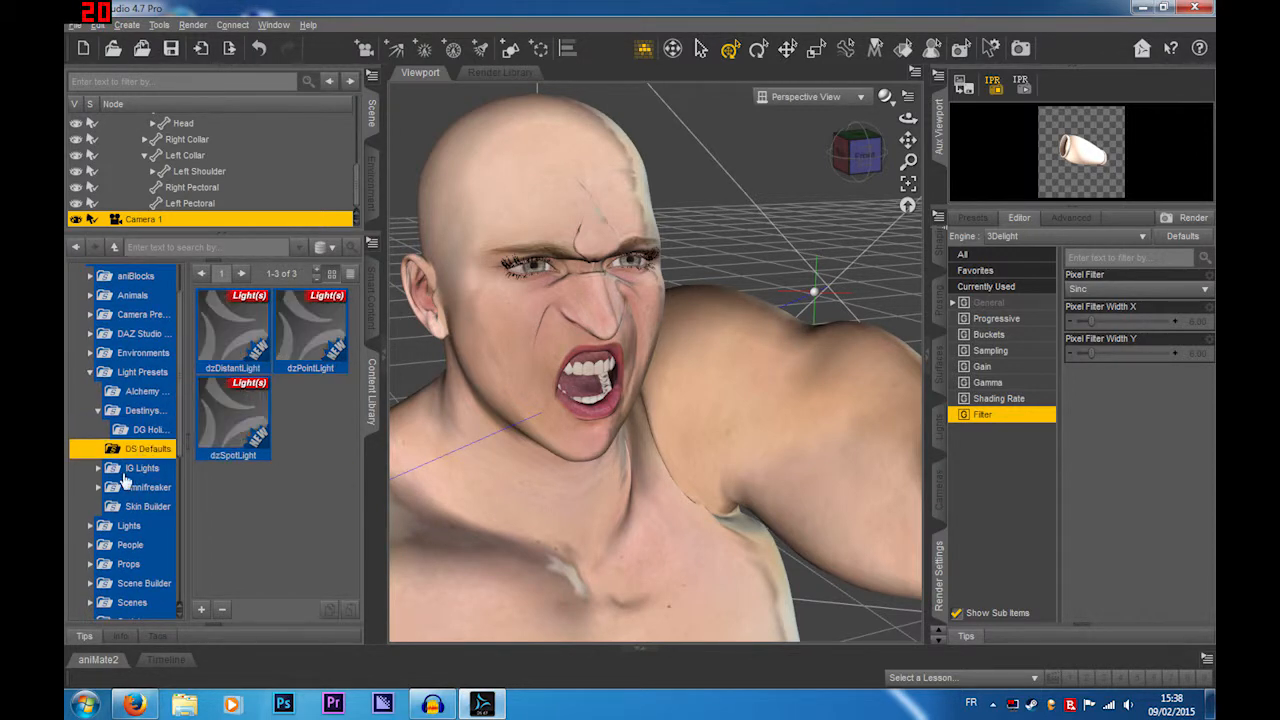
{"action": "left_click", "coordinate": [100, 468]}
{"action": "left_click", "coordinate": [138, 489]}
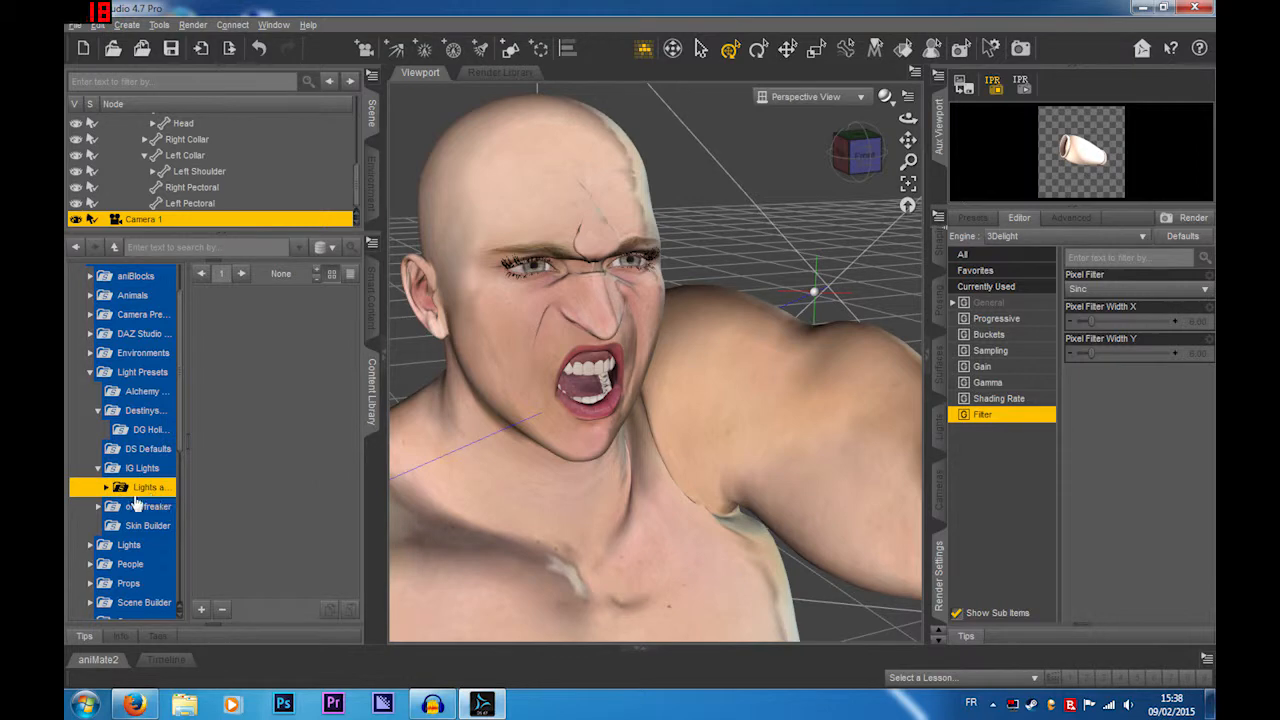
{"action": "scroll", "coordinate": [160, 375], "scroll_direction": "up", "scroll_amount": 3}
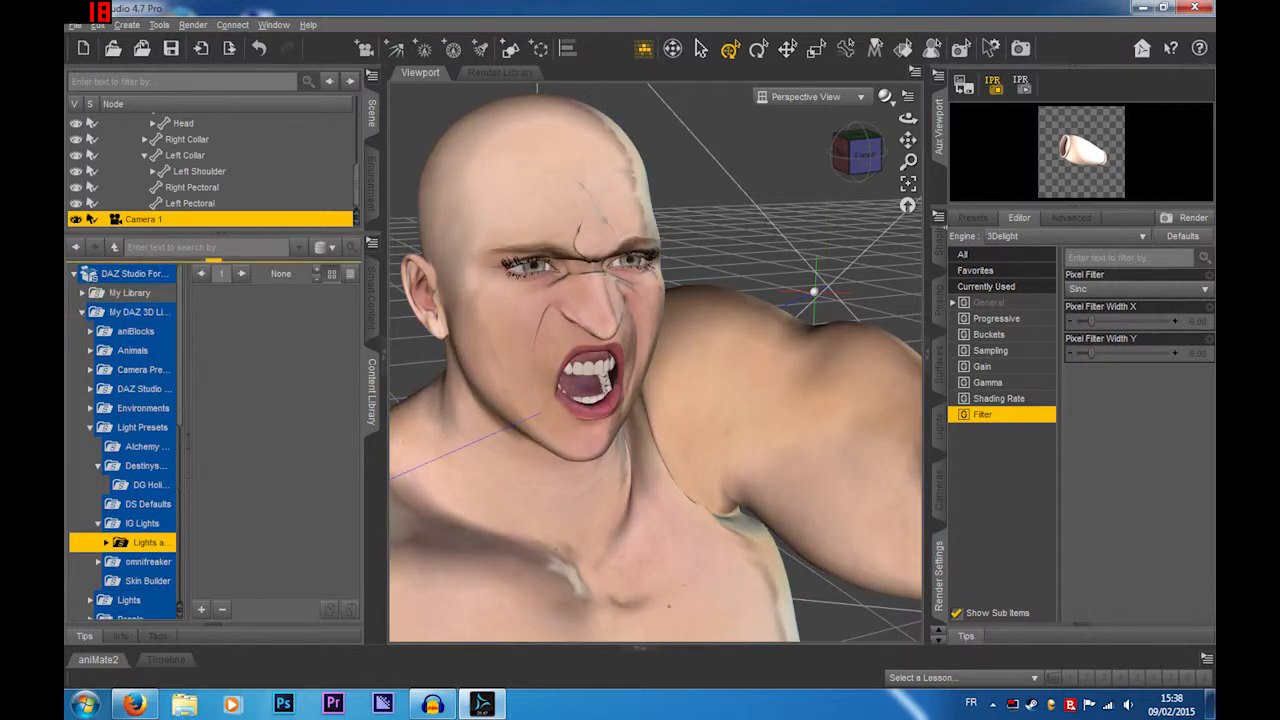
Step: Look through the Content Library tree, then collapse My DAZ 3D Library and the whole DAZ Studio Formats branch
{"action": "left_click", "coordinate": [128, 247]}
{"action": "scroll", "coordinate": [120, 440], "scroll_direction": "down", "scroll_amount": 5}
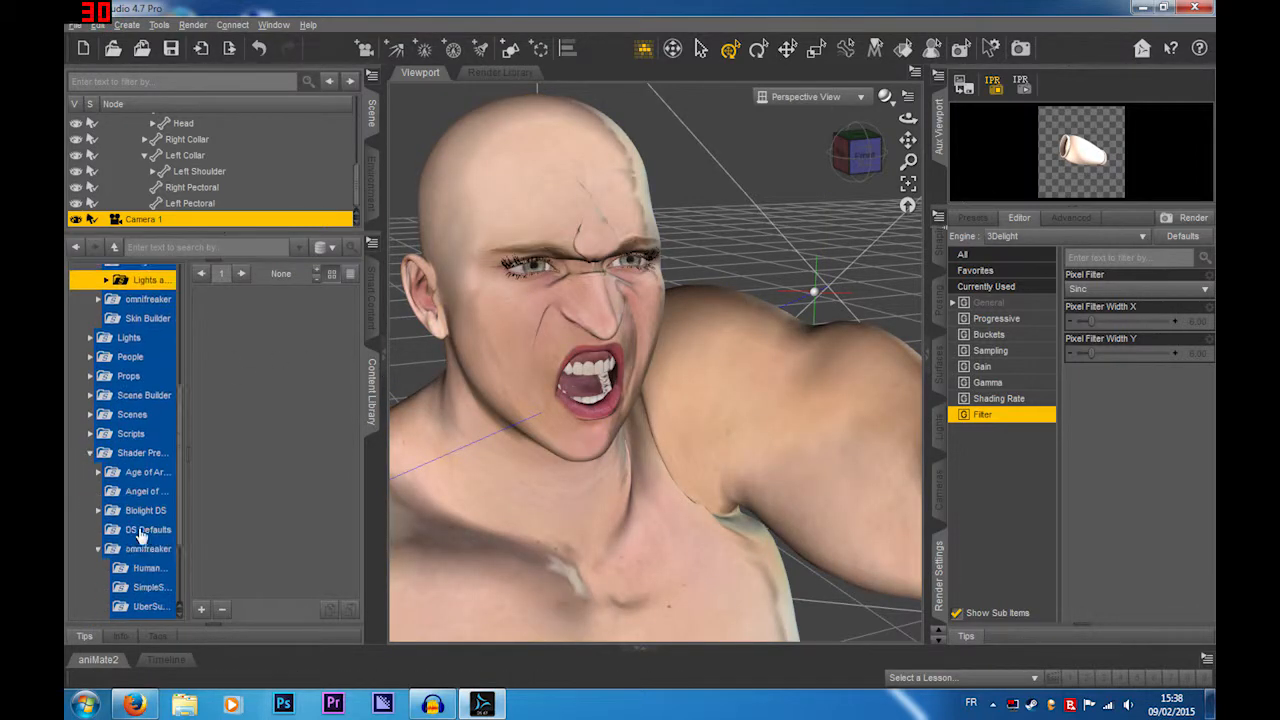
{"action": "scroll", "coordinate": [100, 380], "scroll_direction": "up", "scroll_amount": 5}
{"action": "left_click", "coordinate": [83, 313]}
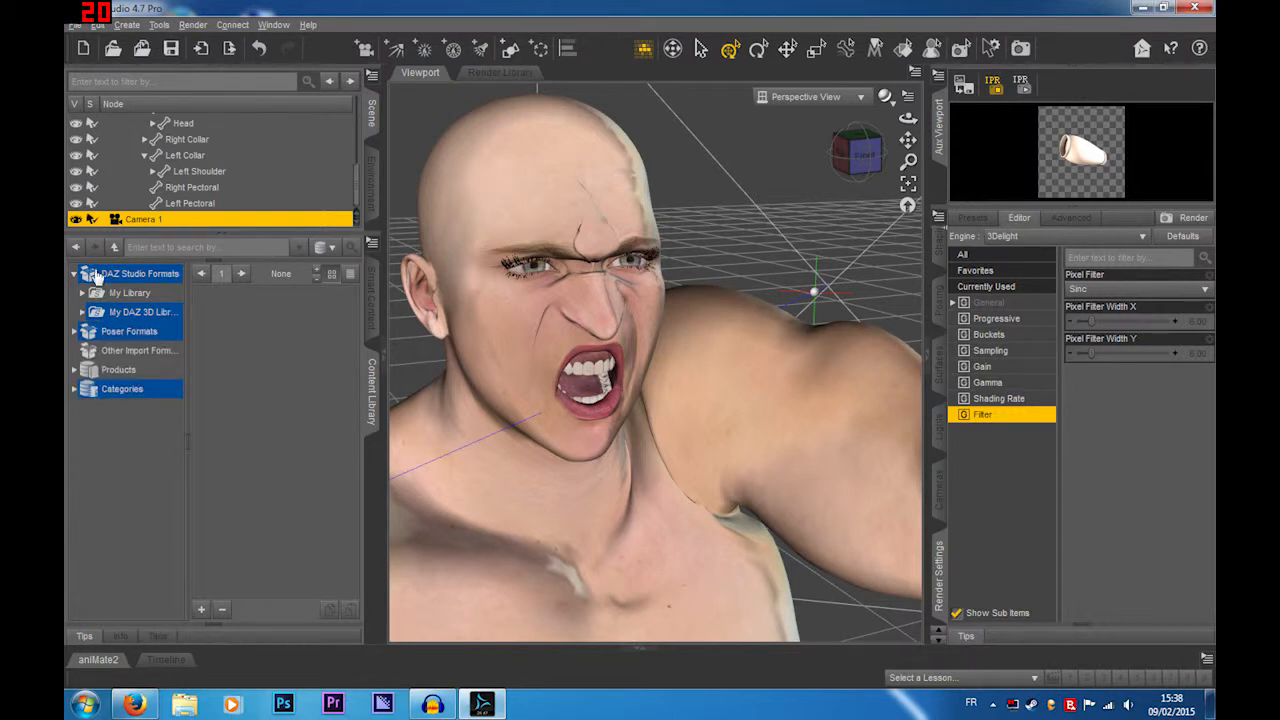
{"action": "left_click", "coordinate": [82, 292]}
{"action": "left_click", "coordinate": [82, 292]}
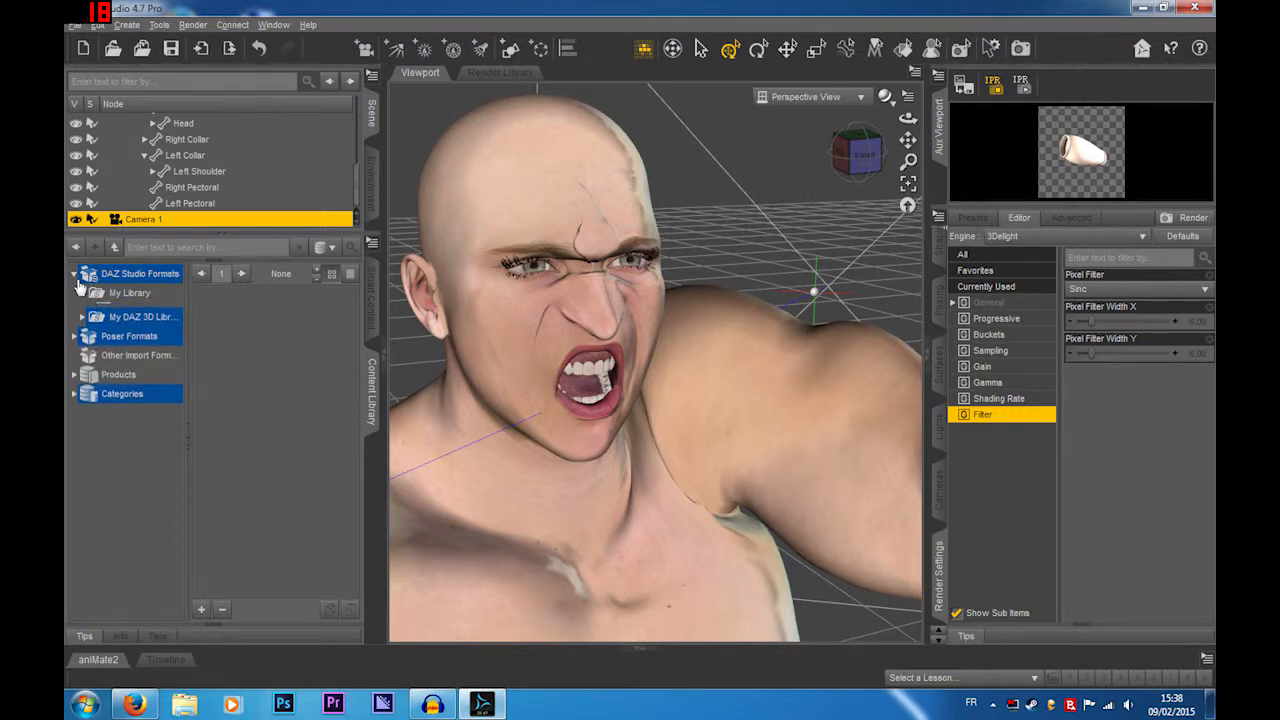
{"action": "left_click", "coordinate": [75, 274]}
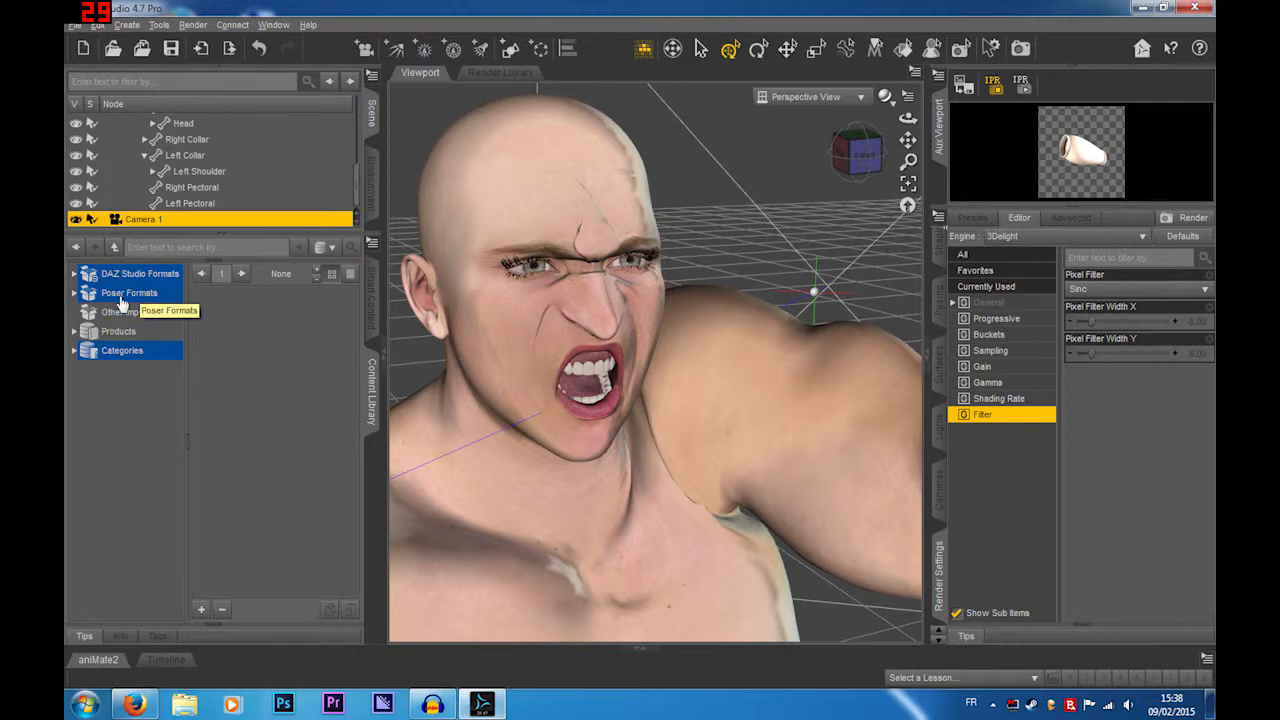
Step: Examine the Poser Formats branch and the My Library and My DAZ 3D Library folders under DAZ Studio Formats
{"action": "left_click", "coordinate": [128, 293]}
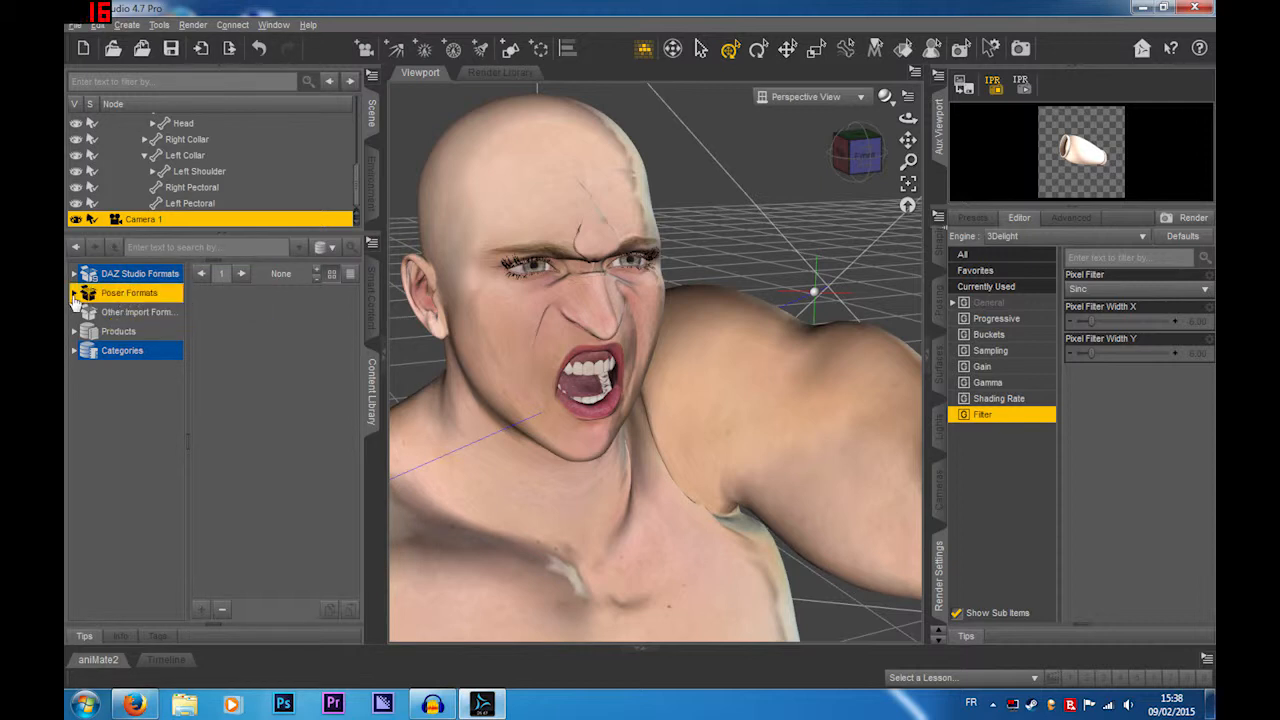
{"action": "left_click", "coordinate": [74, 293]}
{"action": "left_click", "coordinate": [75, 293]}
{"action": "left_click", "coordinate": [74, 274]}
{"action": "left_click", "coordinate": [83, 292]}
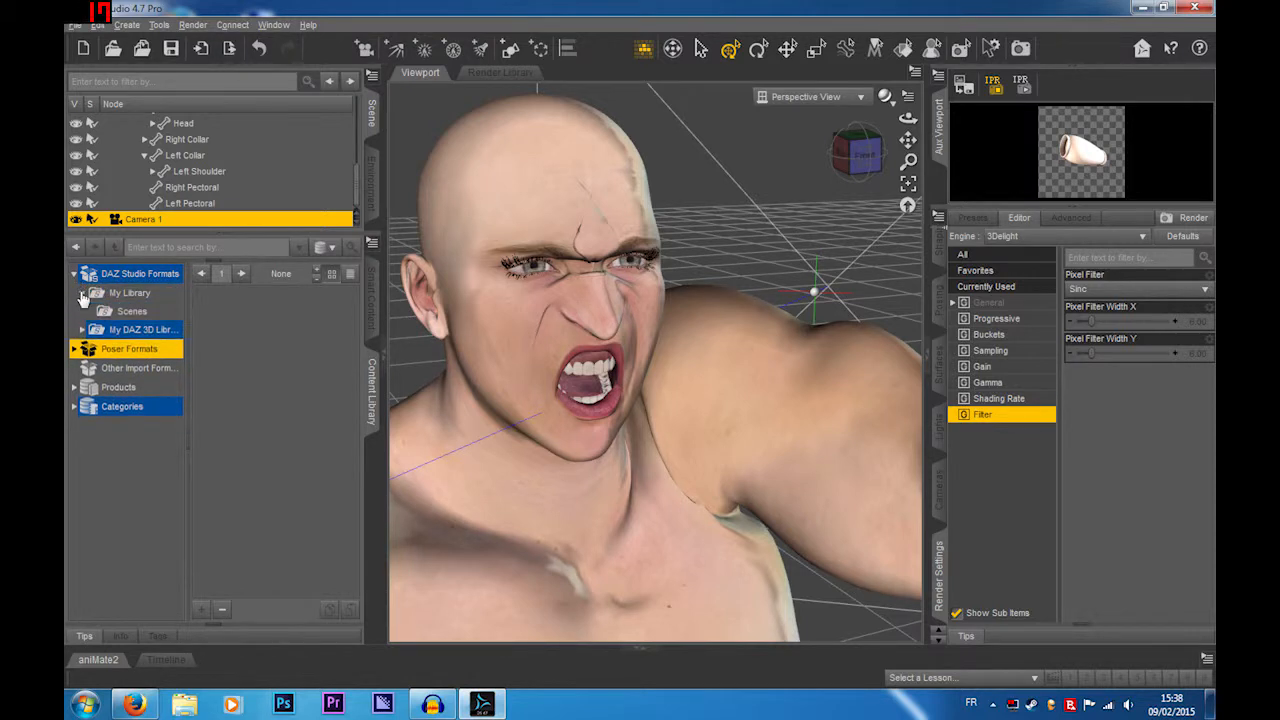
{"action": "left_click", "coordinate": [83, 292]}
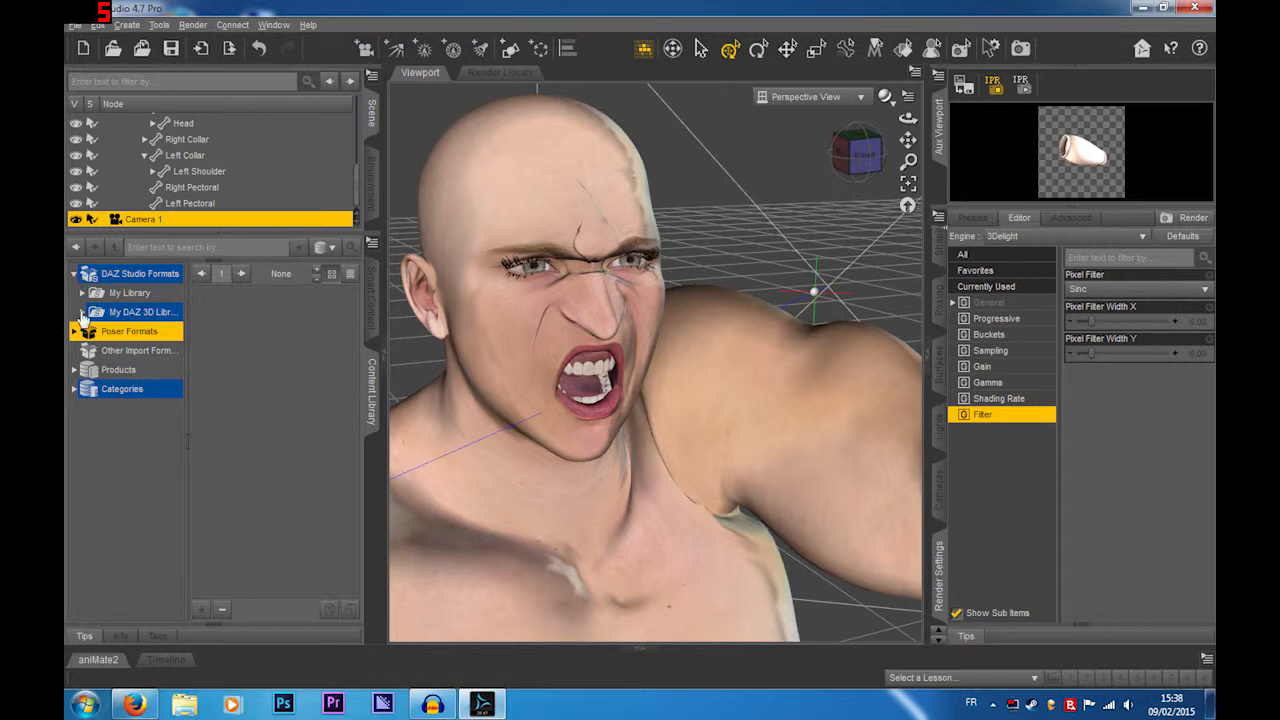
{"action": "left_click", "coordinate": [82, 313]}
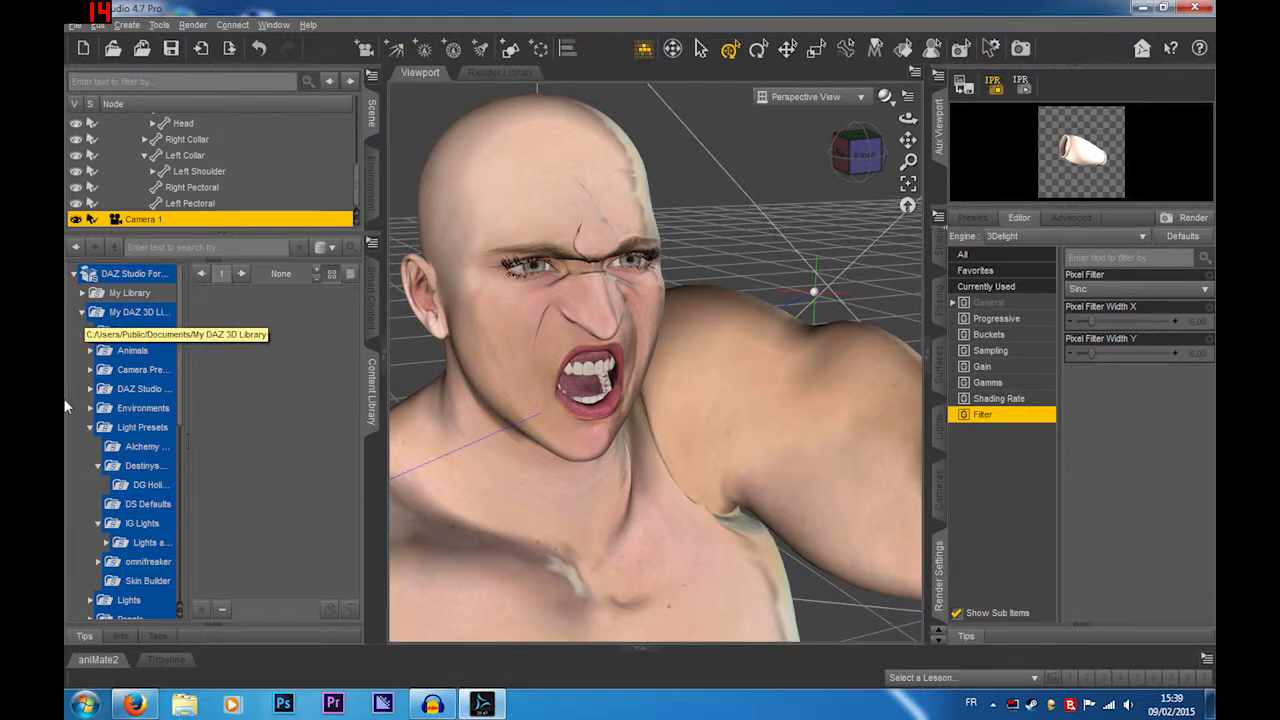
{"action": "left_click", "coordinate": [82, 312]}
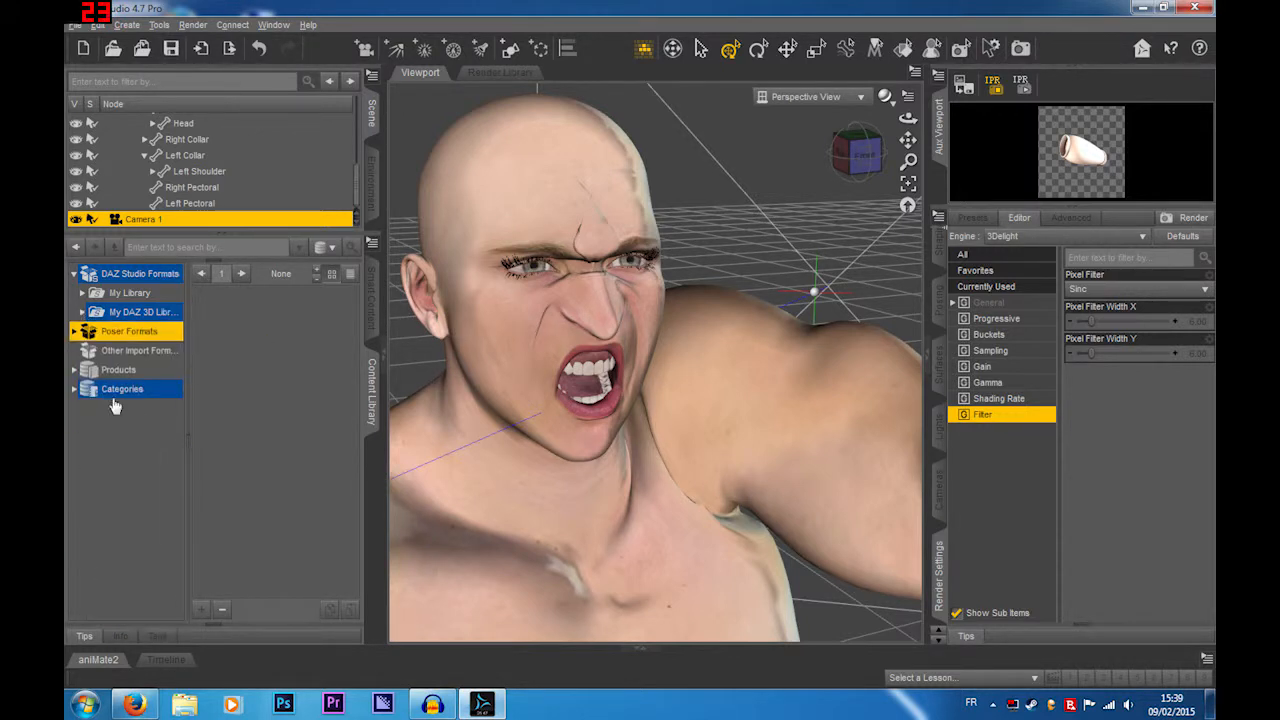
Step: Expand Poser Formats, select Other Import Formats, and view the alphabetical Products listing in the Content Library
{"action": "left_click", "coordinate": [76, 332]}
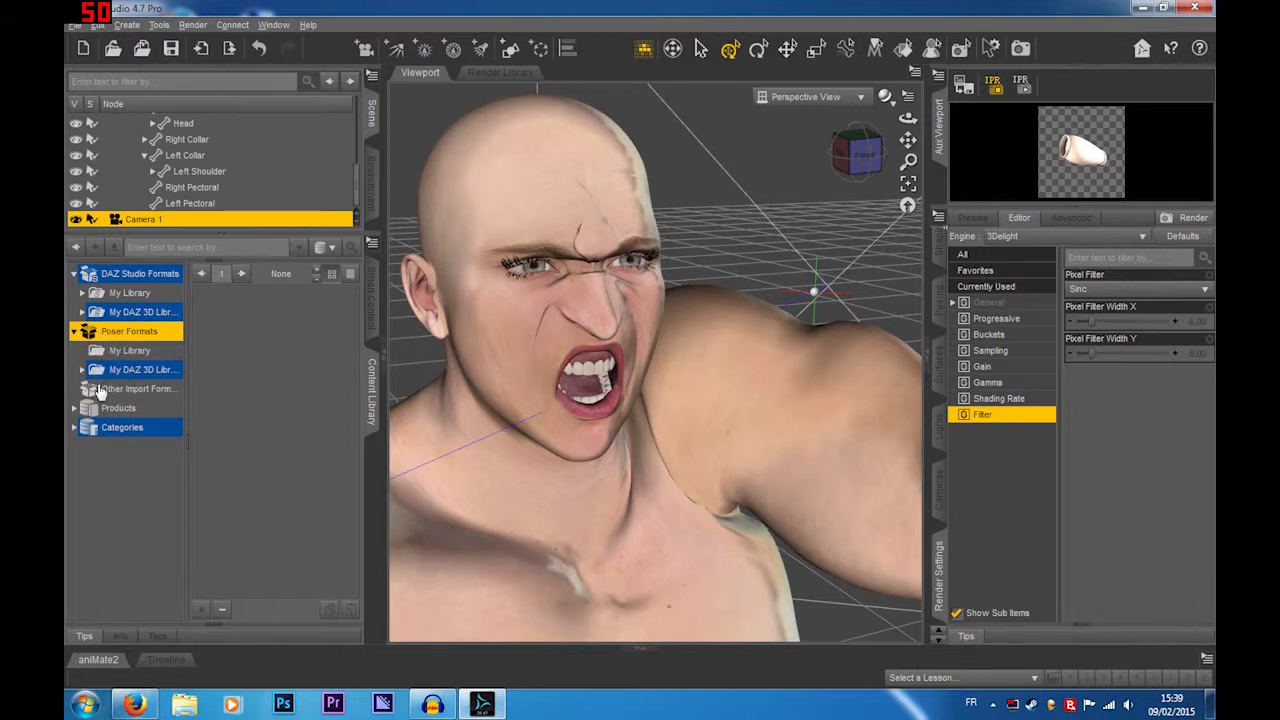
{"action": "left_click", "coordinate": [113, 393]}
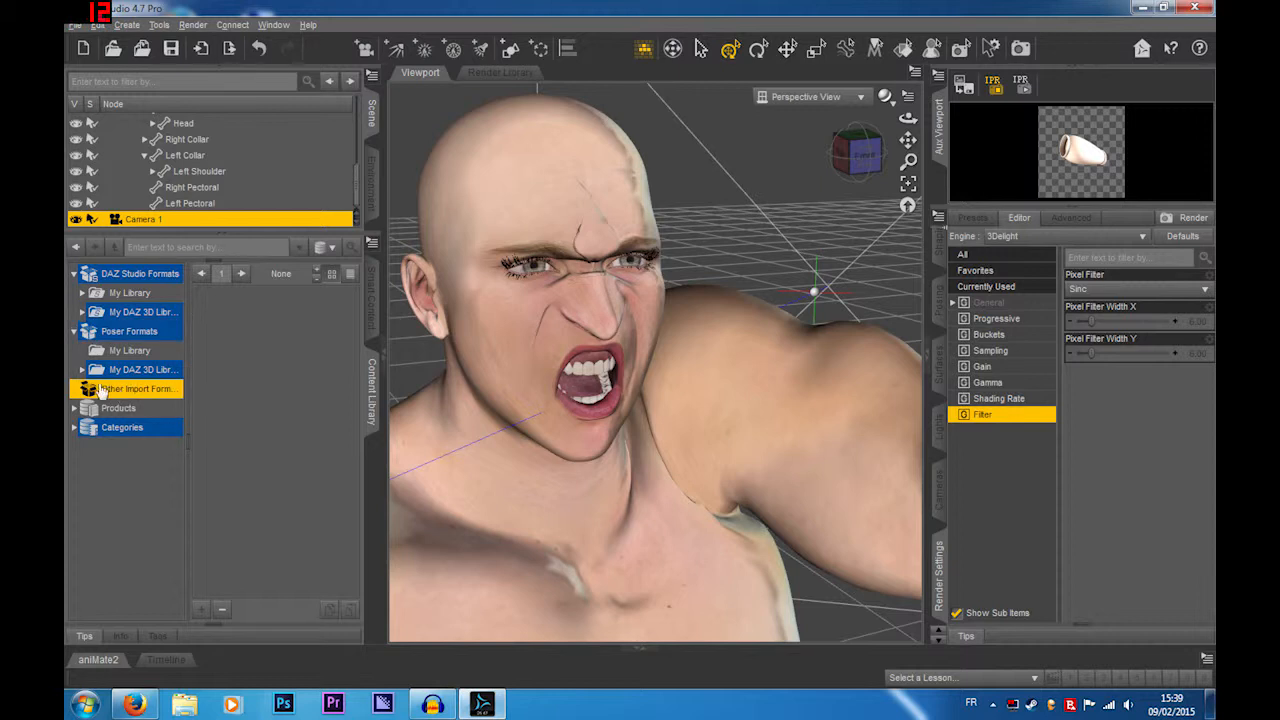
{"action": "left_click", "coordinate": [78, 409]}
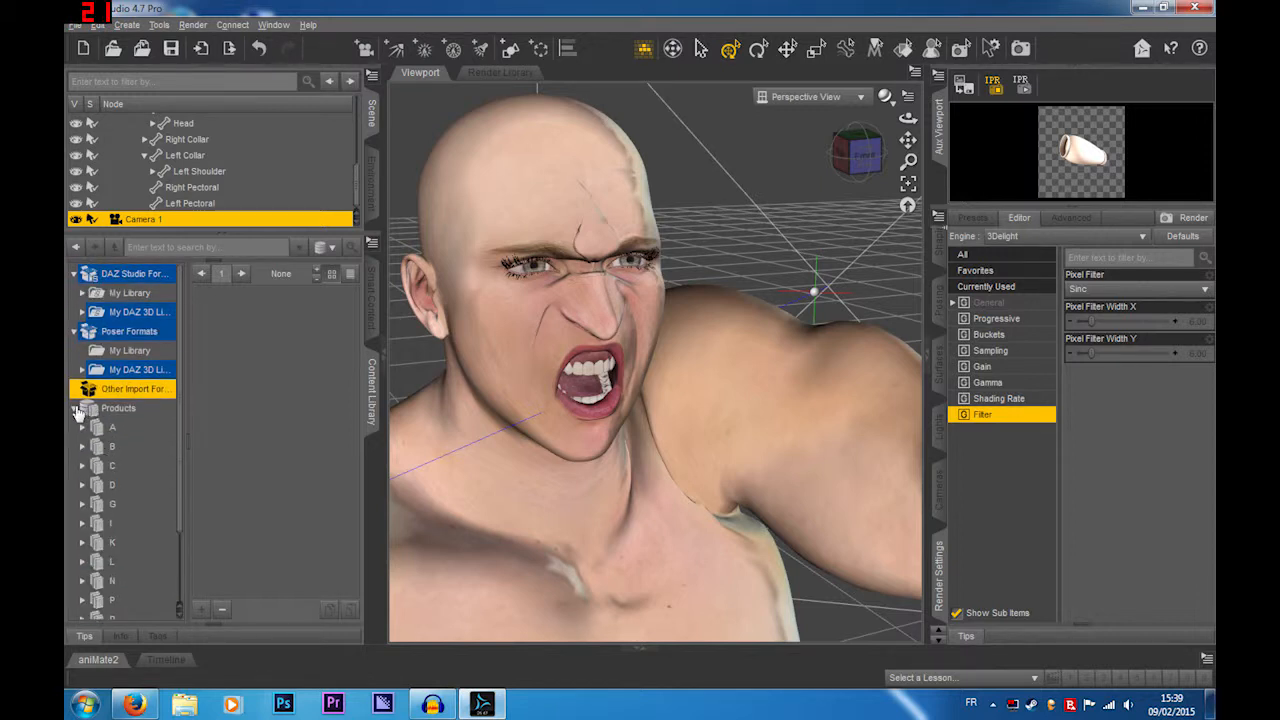
{"action": "left_click", "coordinate": [78, 409]}
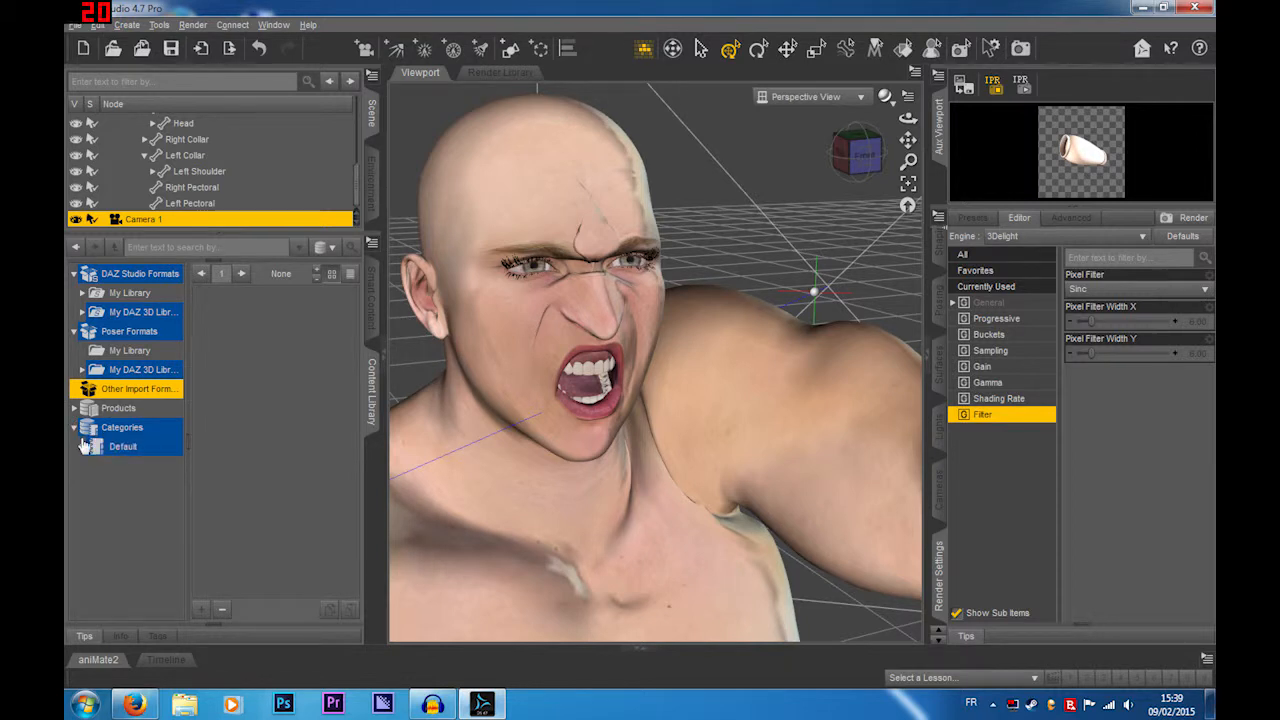
Step: Expand the Default categories down to Wardrobe and browse its Footwear, Dresses and Gloves items
{"action": "left_click", "coordinate": [83, 446]}
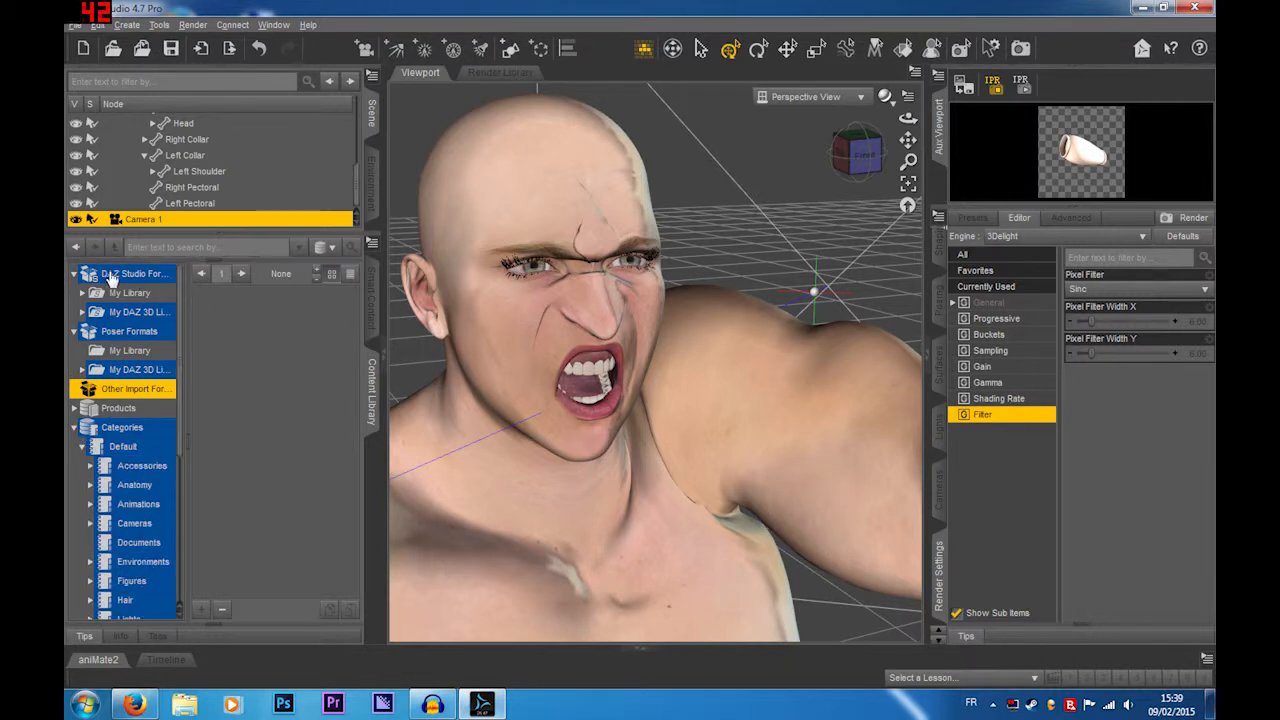
{"action": "scroll", "coordinate": [140, 310], "scroll_direction": "down", "scroll_amount": 5}
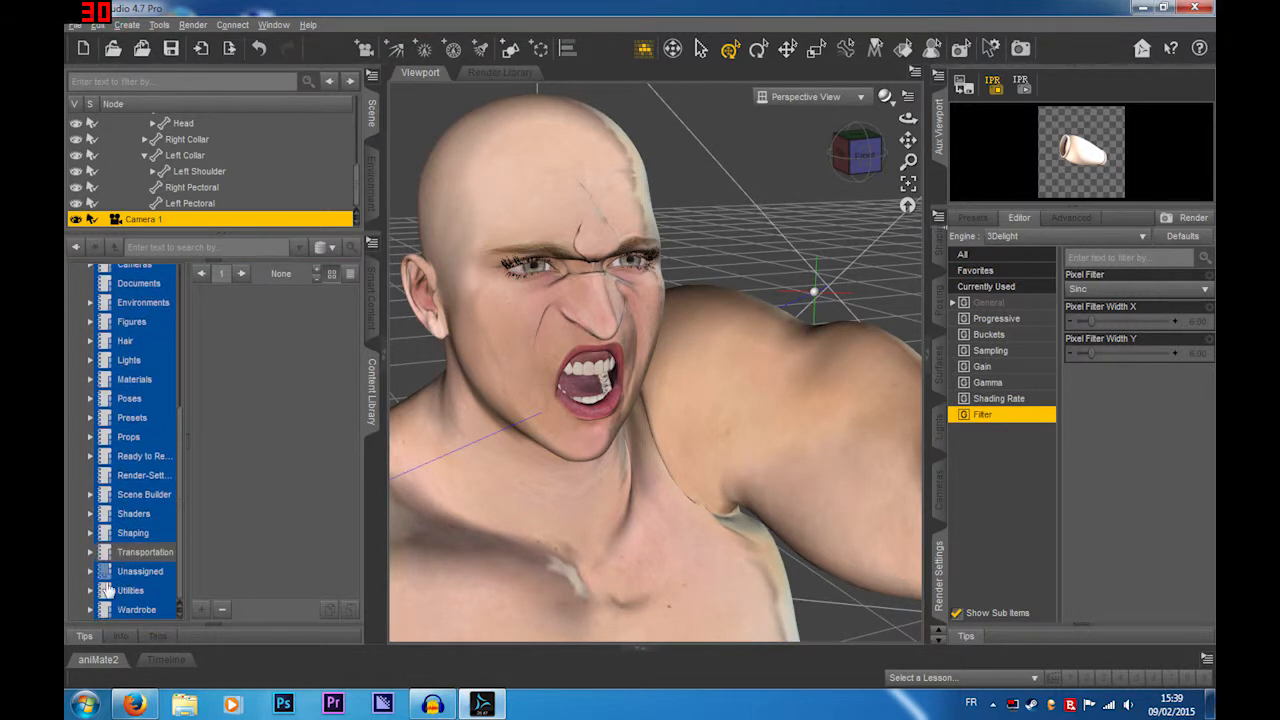
{"action": "left_click", "coordinate": [91, 608]}
{"action": "scroll", "coordinate": [96, 600], "scroll_direction": "down", "scroll_amount": 5}
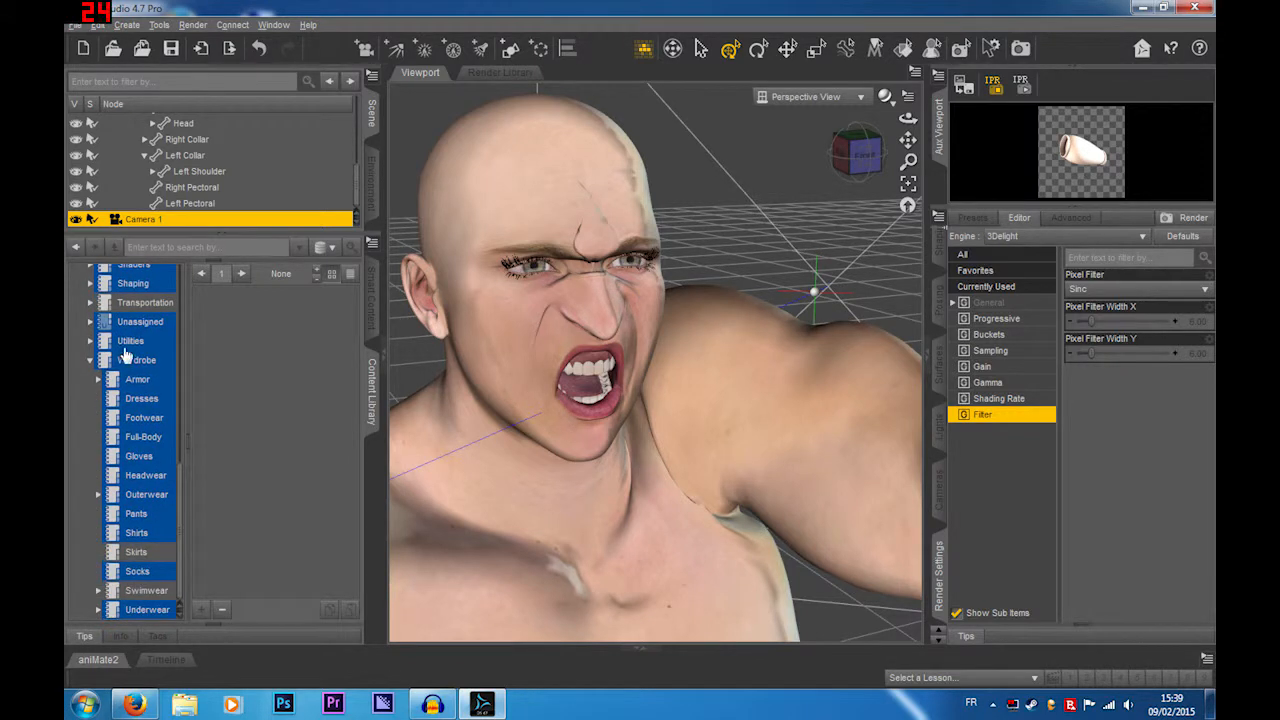
{"action": "scroll", "coordinate": [137, 427], "scroll_direction": "up", "scroll_amount": 5}
{"action": "scroll", "coordinate": [140, 420], "scroll_direction": "down", "scroll_amount": 5}
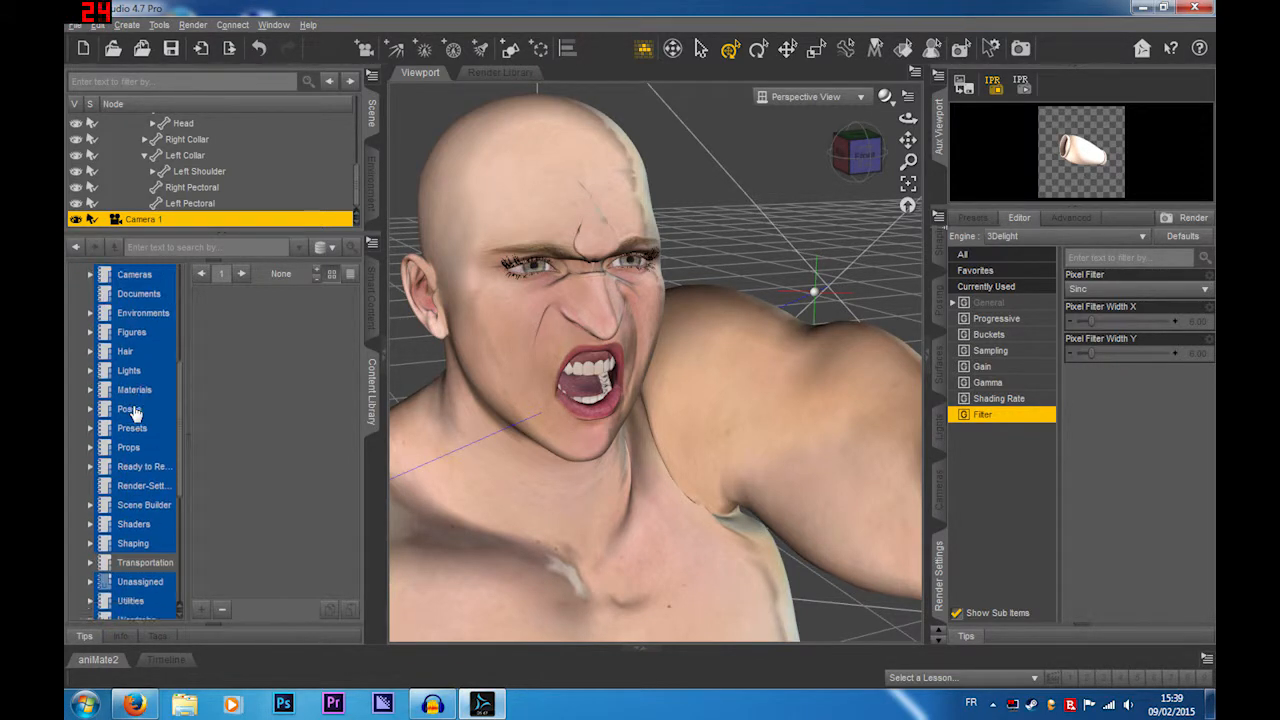
{"action": "left_click", "coordinate": [143, 418]}
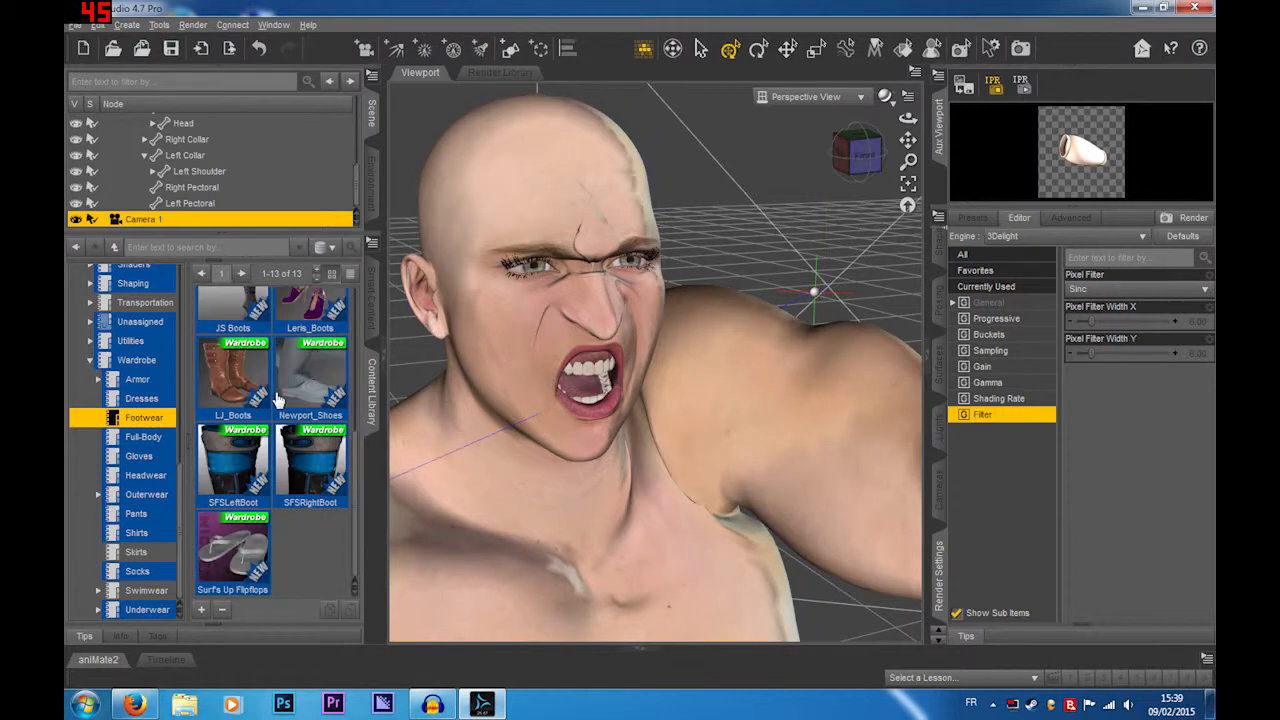
{"action": "left_click", "coordinate": [137, 401]}
{"action": "left_click", "coordinate": [138, 457]}
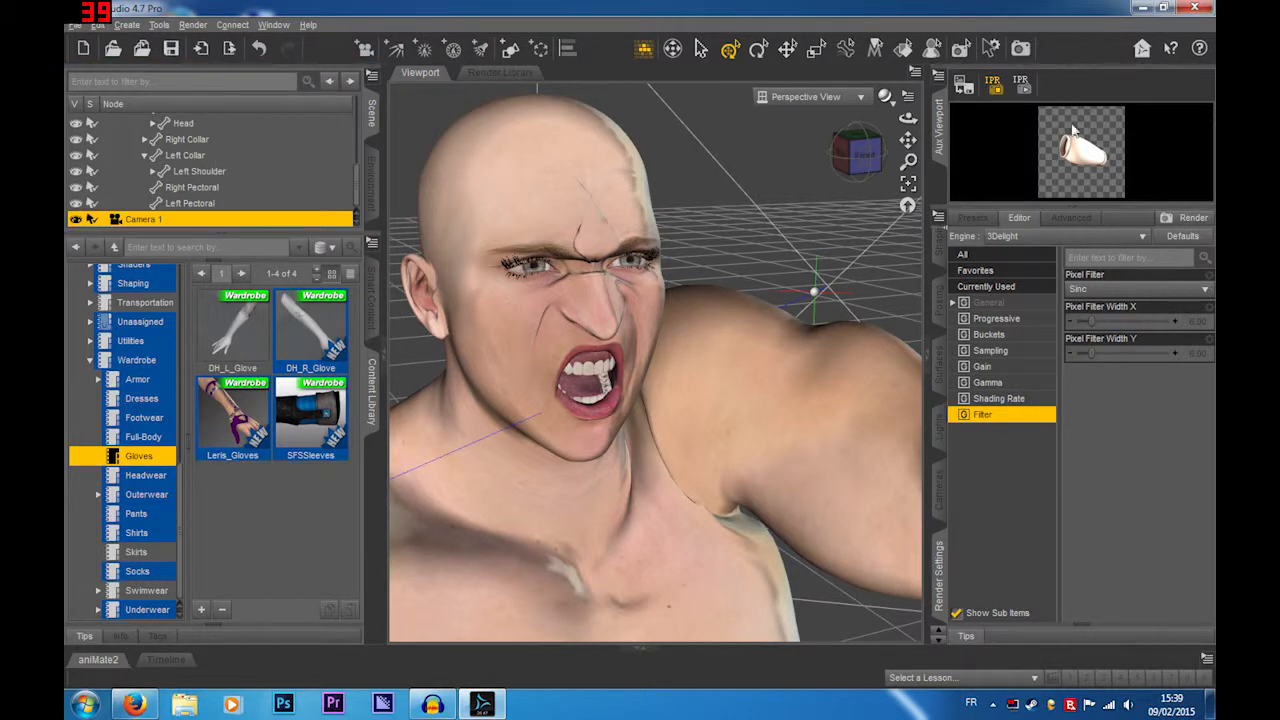
Step: Review the nodes in the scene hierarchy and collapse the Genesis figure's bone tree
{"action": "scroll", "coordinate": [267, 186], "scroll_direction": "up", "scroll_amount": 8}
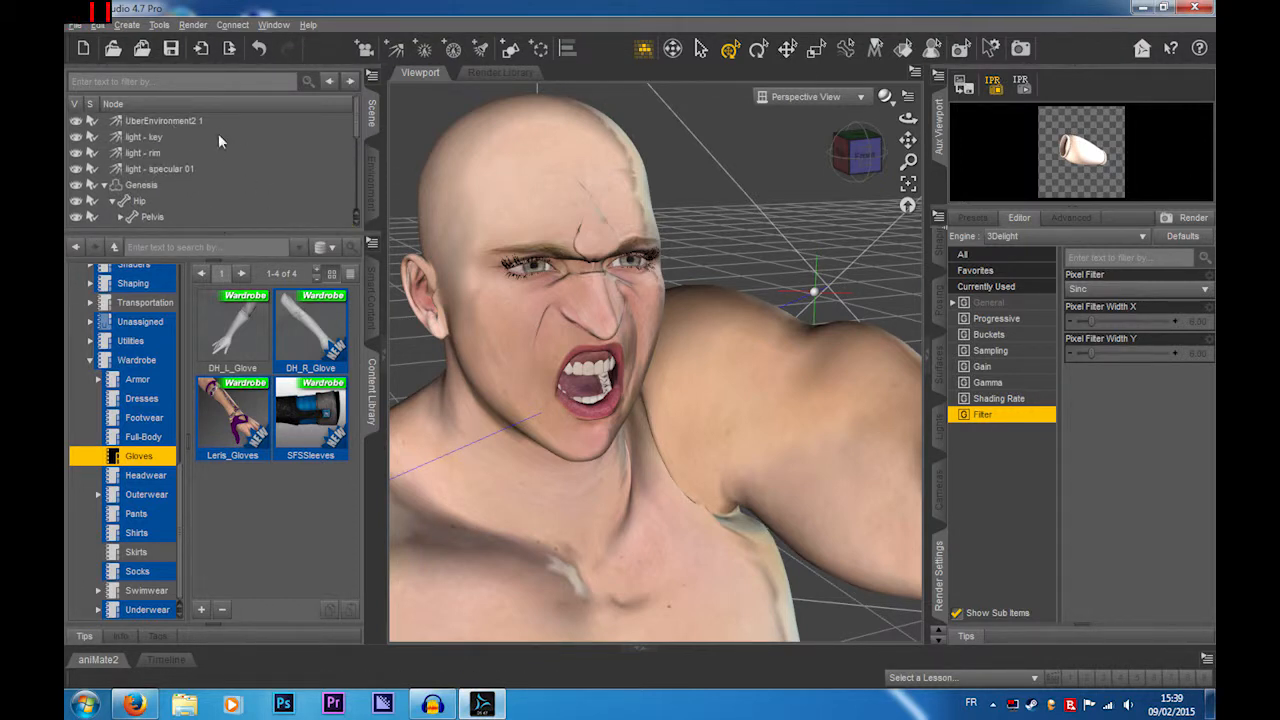
{"action": "scroll", "coordinate": [150, 170], "scroll_direction": "down", "scroll_amount": 10}
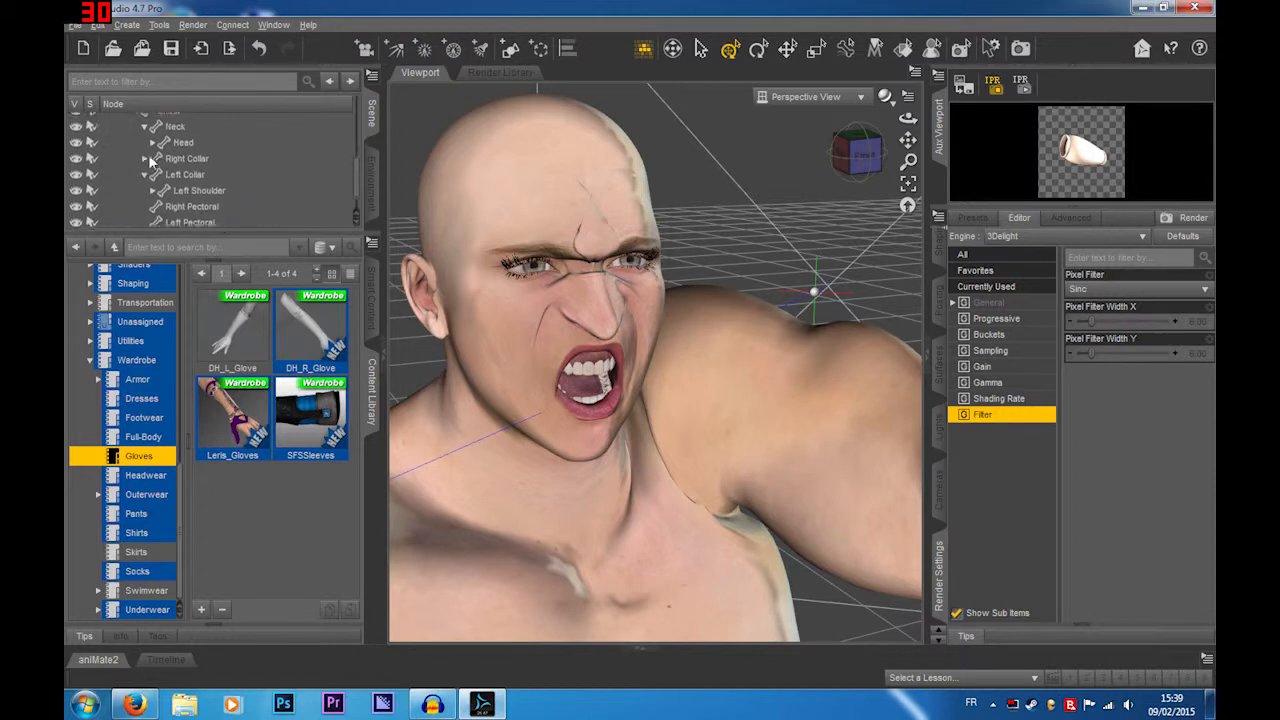
{"action": "scroll", "coordinate": [235, 179], "scroll_direction": "up", "scroll_amount": 10}
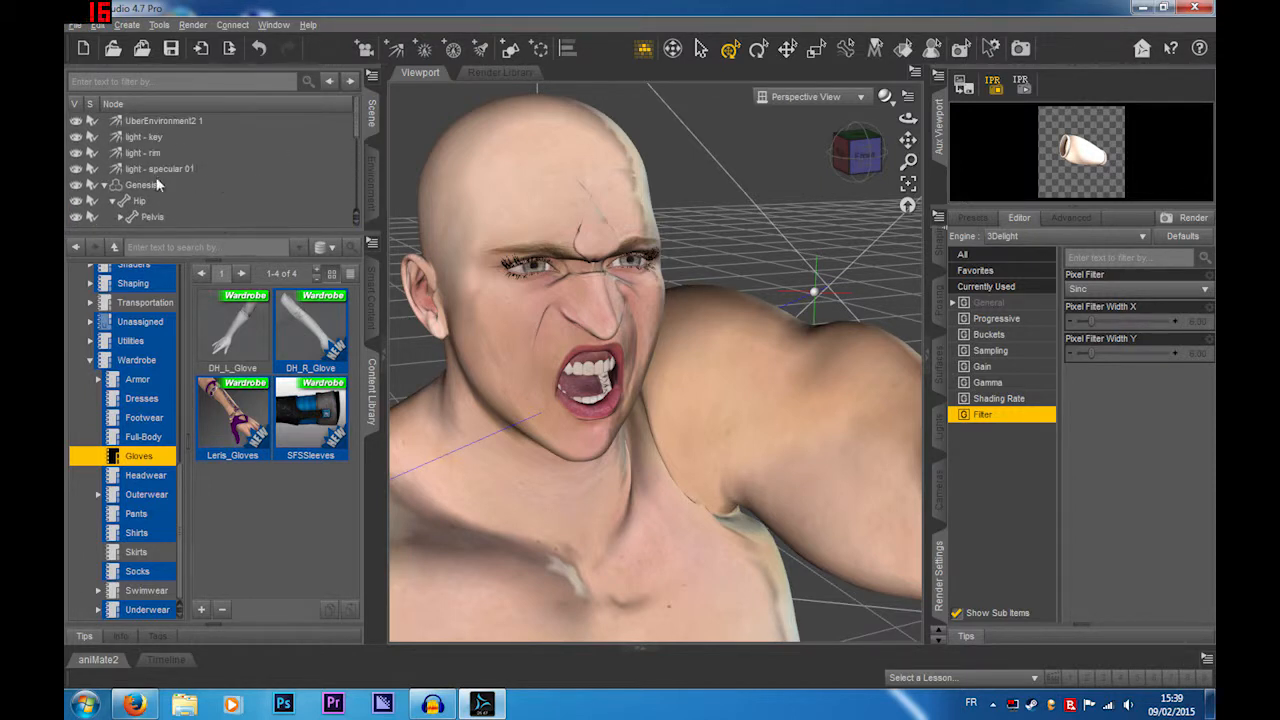
{"action": "left_click", "coordinate": [100, 184]}
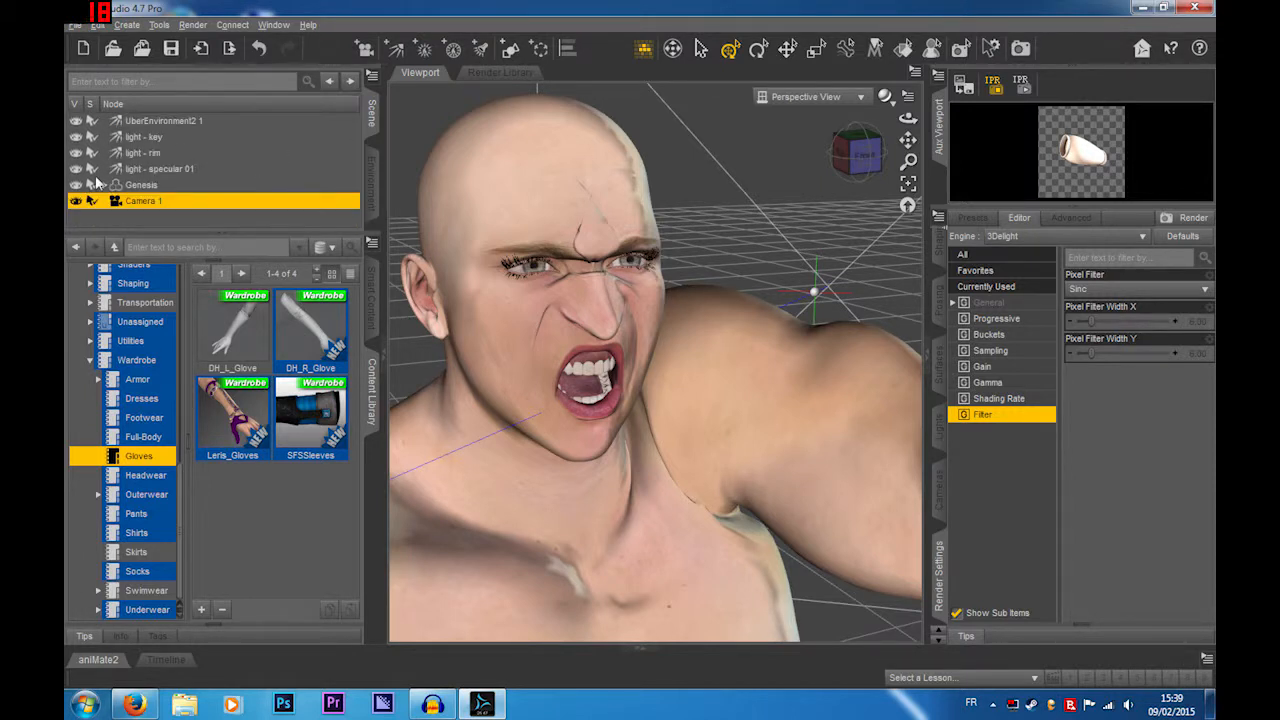
Step: Toggle the visibility of light - key and UberEnvironment2 1 off and on, and show the Environment pane
{"action": "left_click", "coordinate": [75, 137]}
{"action": "left_click", "coordinate": [75, 137]}
{"action": "left_click", "coordinate": [75, 121]}
{"action": "left_click", "coordinate": [75, 121]}
{"action": "left_click", "coordinate": [371, 183]}
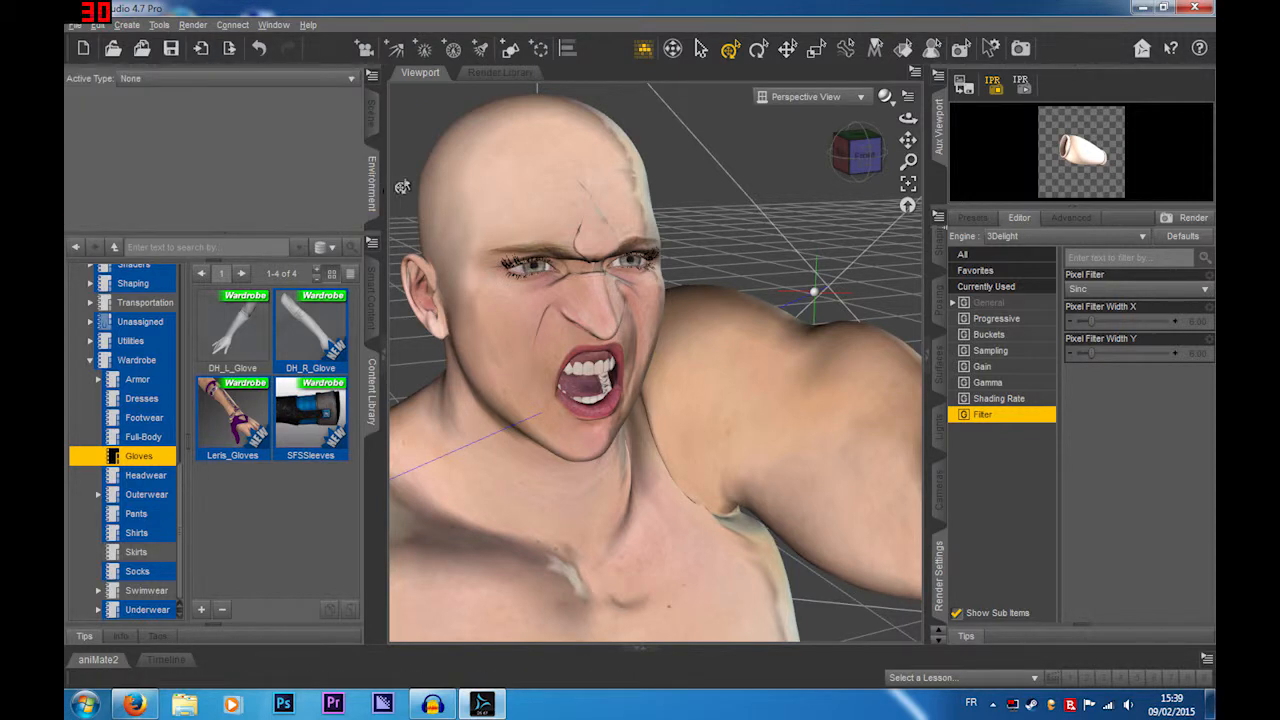
Step: Set the environment's active type to Backdrop, and briefly check the scene hierarchy before returning to the environment settings
{"action": "left_click", "coordinate": [300, 90]}
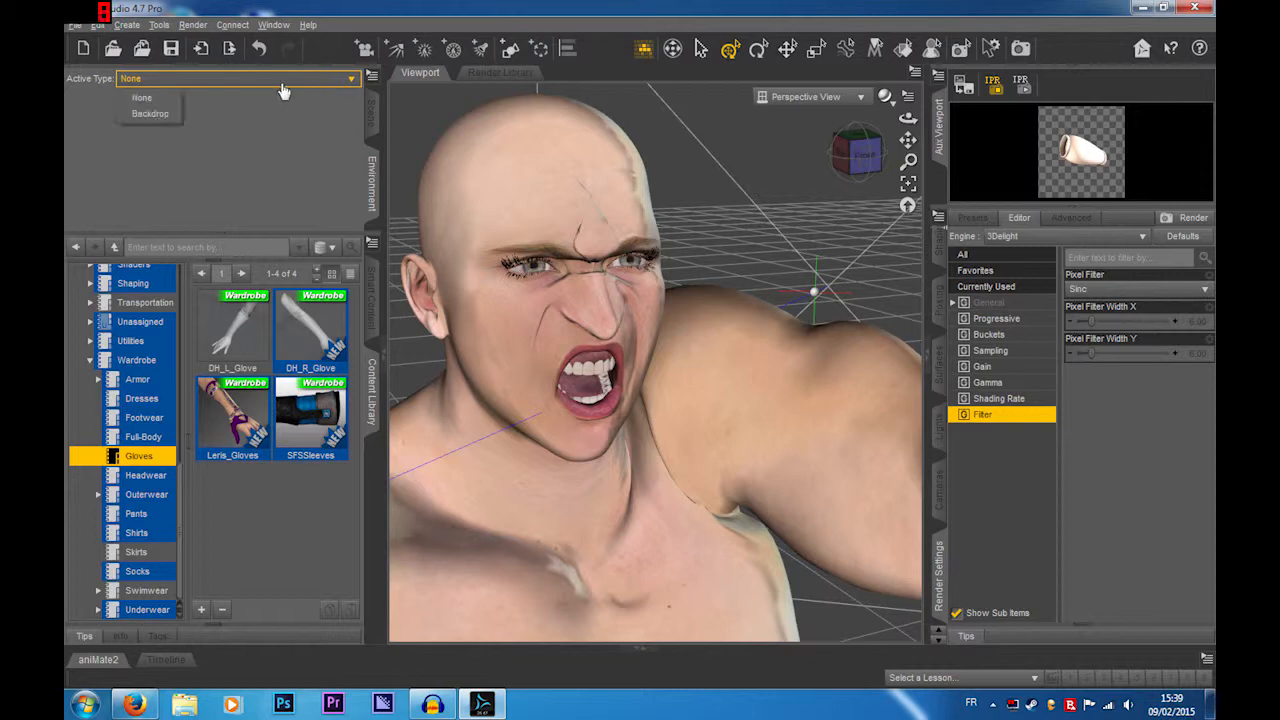
{"action": "left_click", "coordinate": [150, 114]}
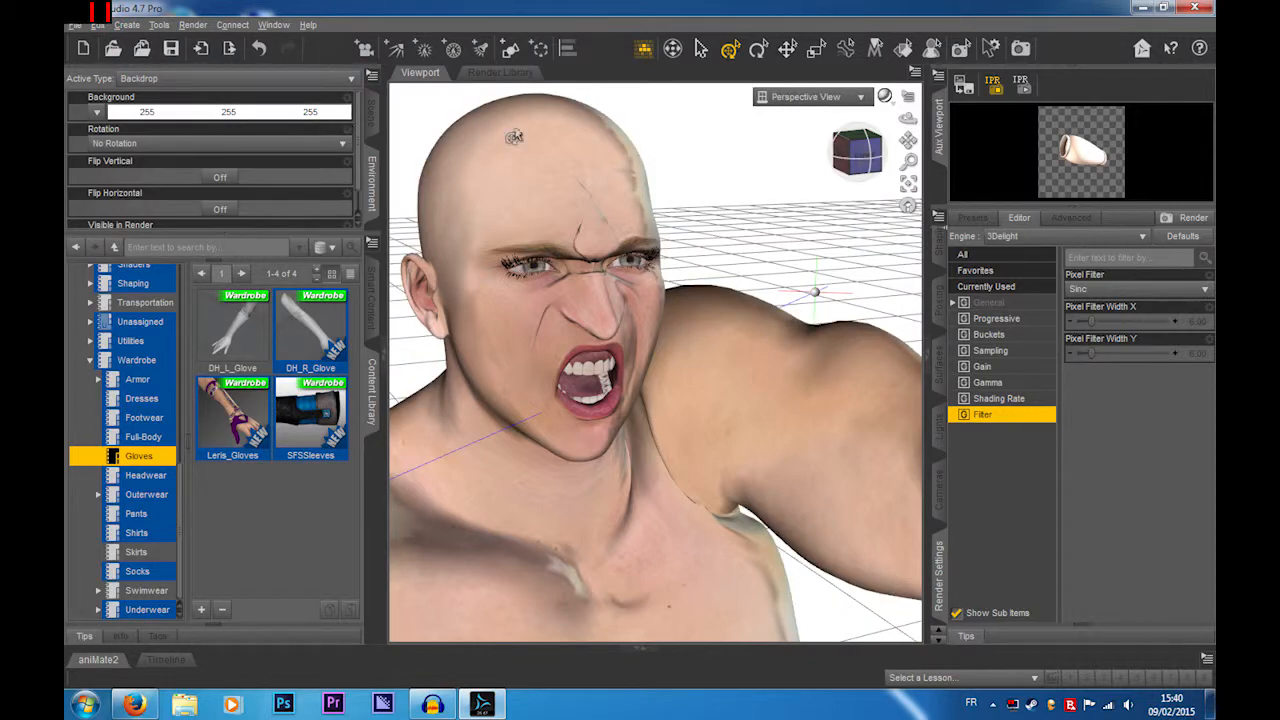
{"action": "mouse_move", "coordinate": [852, 154]}
{"action": "left_mouse_down"}
{"action": "mouse_move", "coordinate": [970, 150]}
{"action": "mouse_move", "coordinate": [868, 155]}
{"action": "left_mouse_up"}
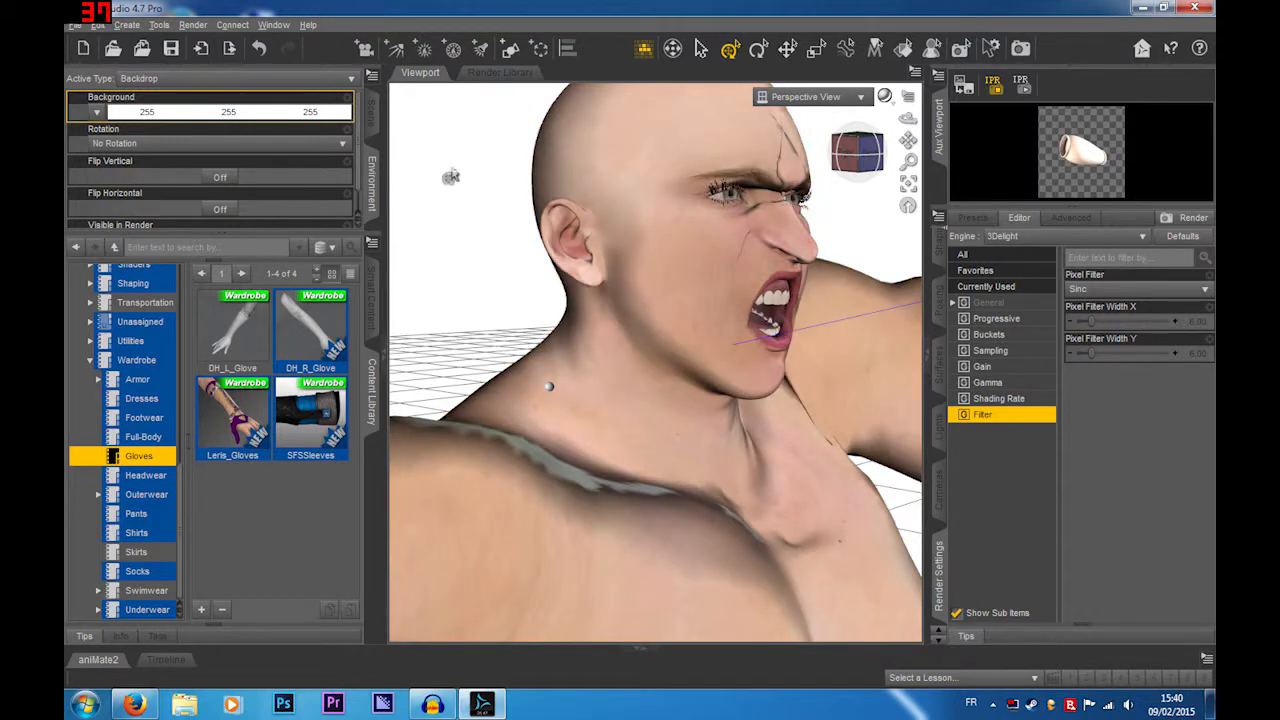
{"action": "left_click", "coordinate": [372, 112]}
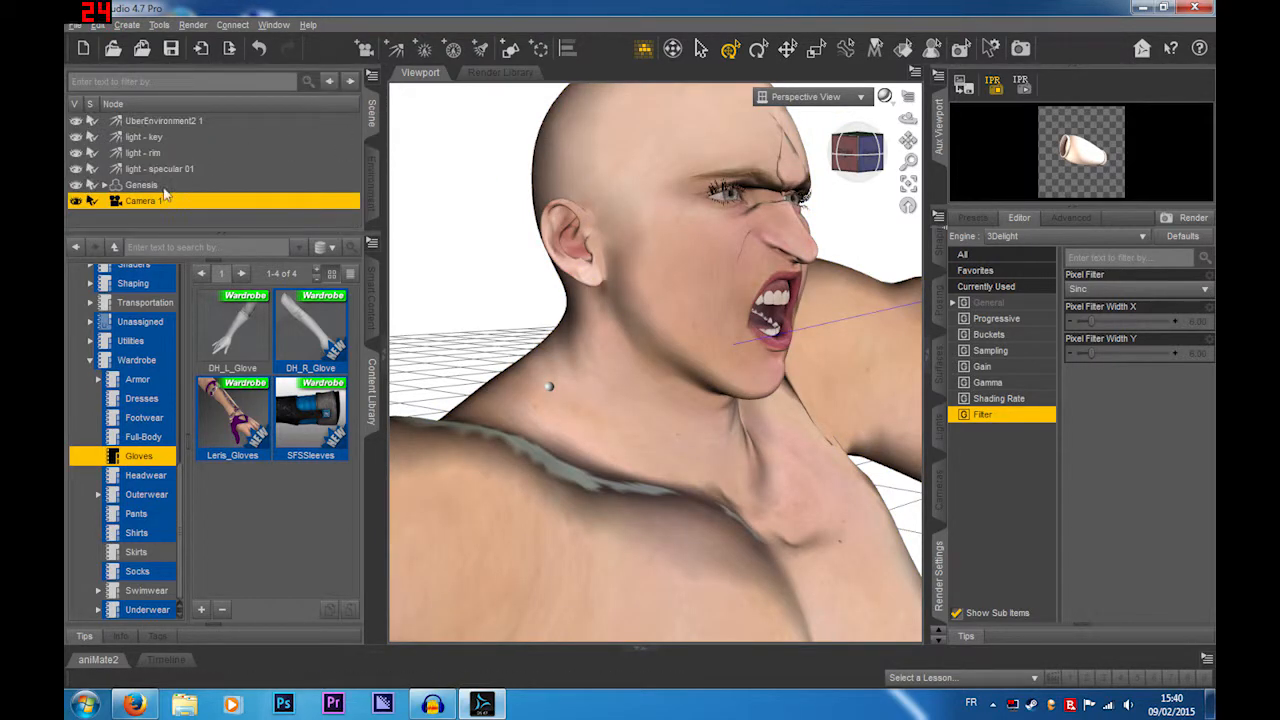
{"action": "left_click", "coordinate": [372, 185]}
Step: Browse for an image to use as the backdrop's background, and close the file dialog without choosing one
{"action": "scroll", "coordinate": [750, 268], "scroll_direction": "down", "scroll_amount": 8}
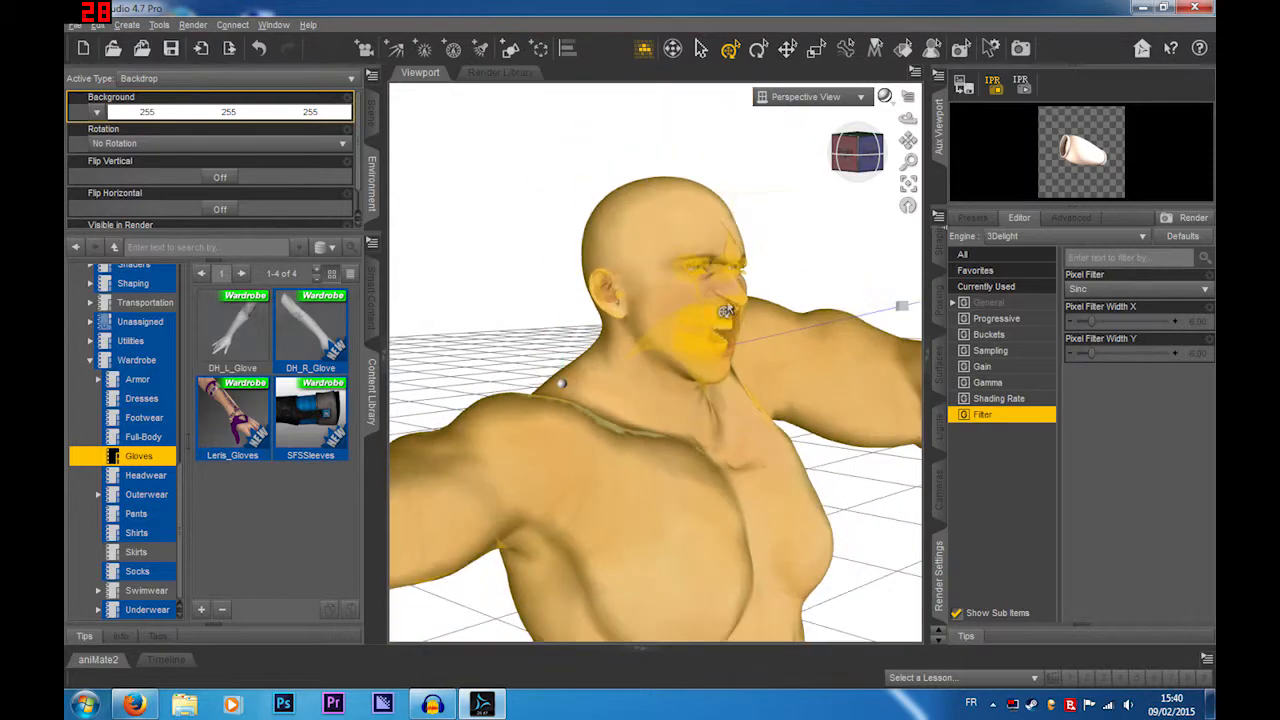
{"action": "left_click_drag", "start_coordinate": [872, 166], "coordinate": [686, 130]}
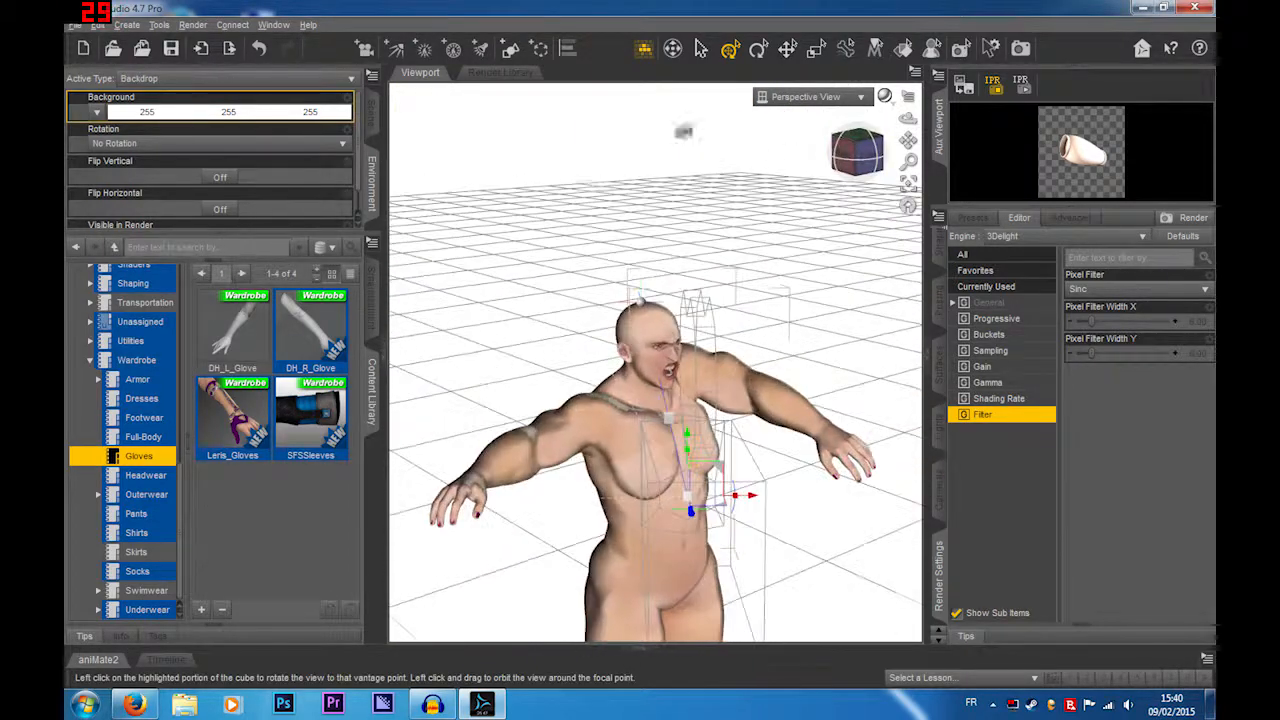
{"action": "left_click", "coordinate": [101, 114]}
{"action": "left_click", "coordinate": [186, 131]}
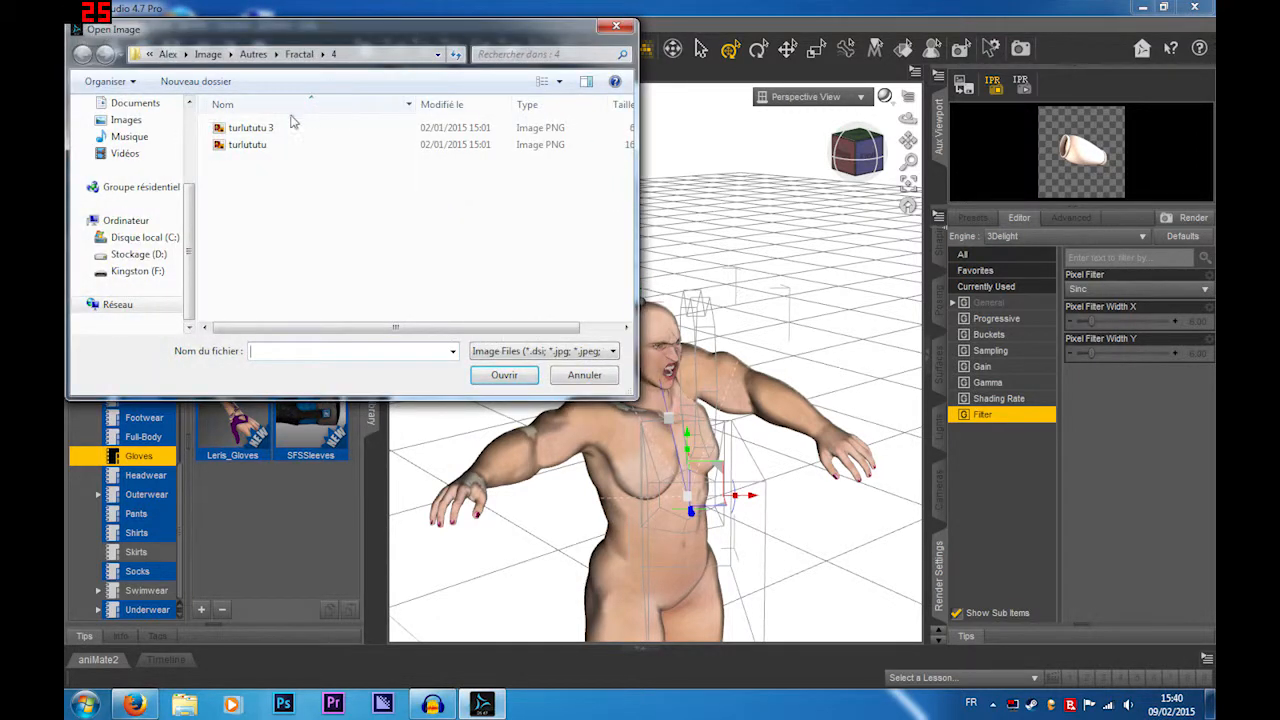
{"action": "left_click", "coordinate": [615, 28]}
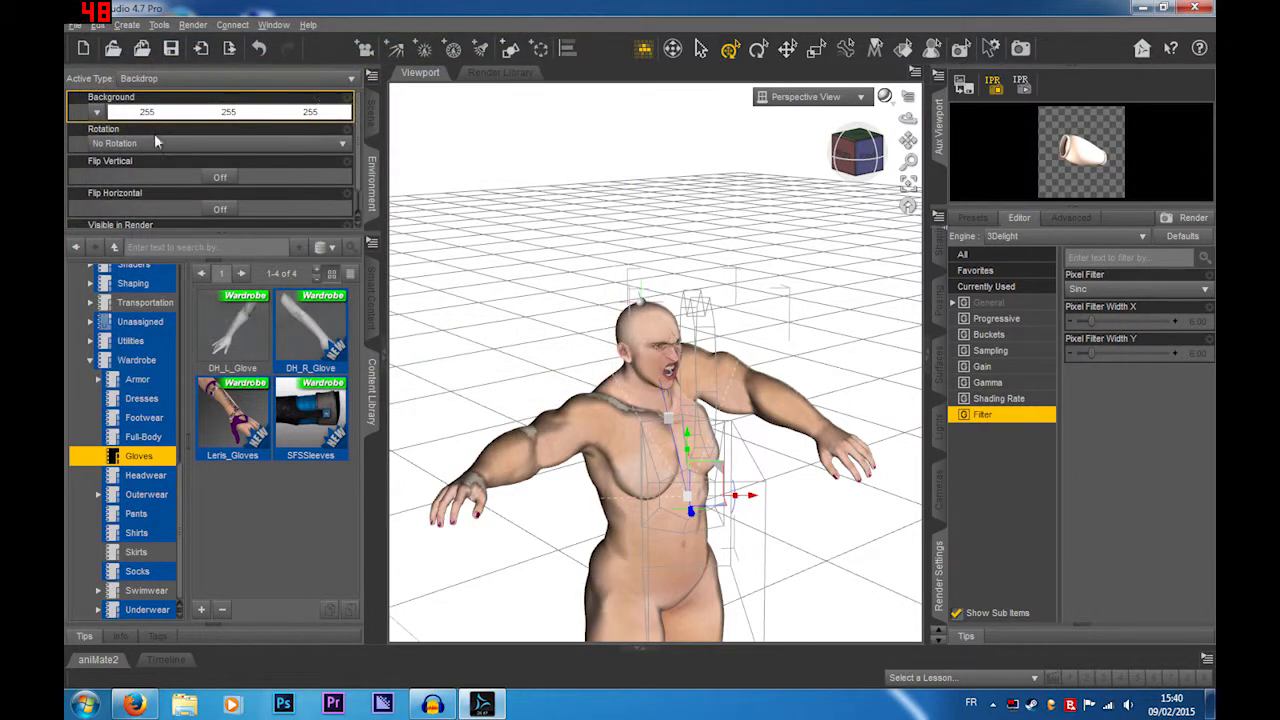
Step: Review the backdrop's rotation, flip and render visibility options
{"action": "mouse_move", "coordinate": [857, 152]}
{"action": "left_mouse_down"}
{"action": "mouse_move", "coordinate": [842, 138]}
{"action": "mouse_move", "coordinate": [862, 158]}
{"action": "left_mouse_up"}
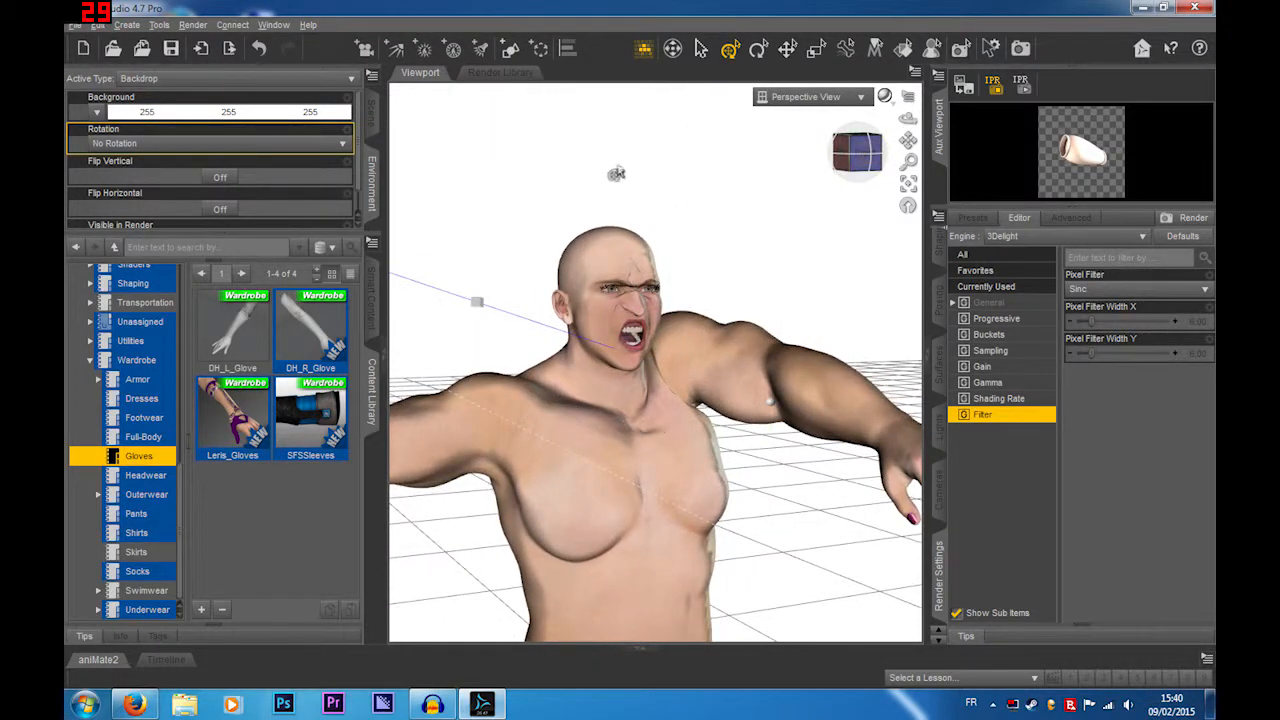
{"action": "scroll", "coordinate": [246, 156], "scroll_direction": "down", "scroll_amount": 1}
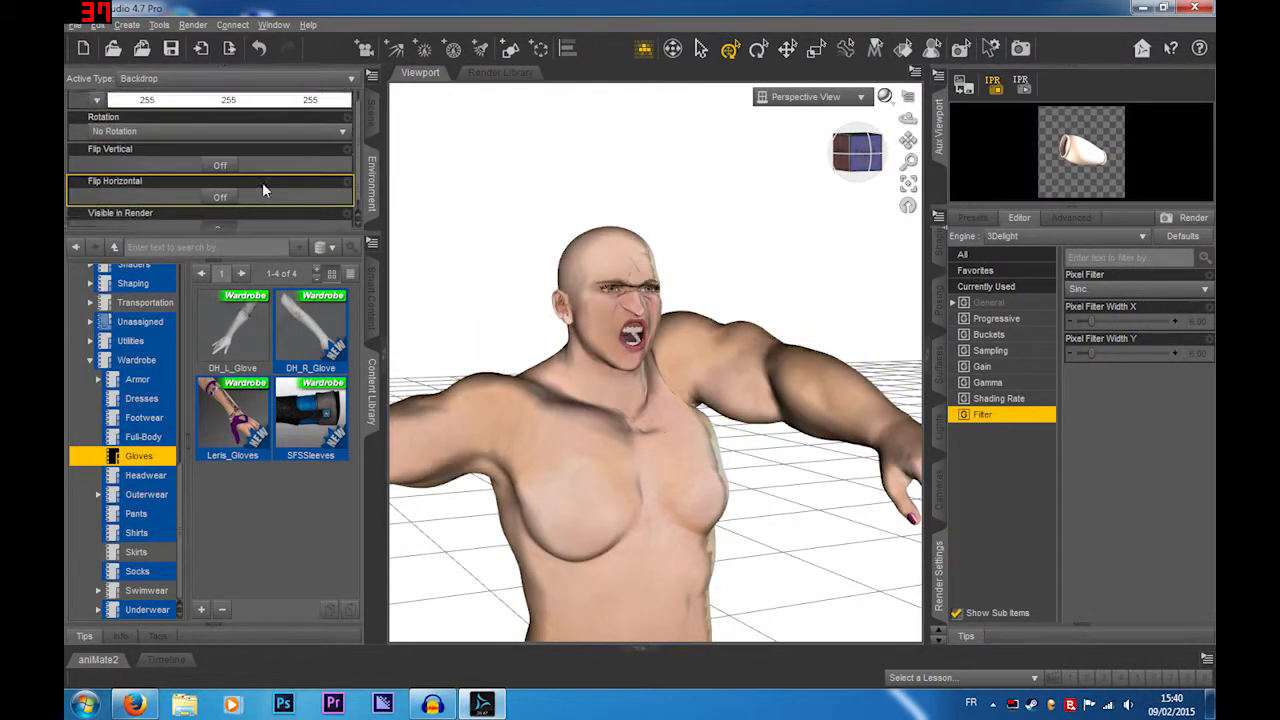
{"action": "scroll", "coordinate": [263, 190], "scroll_direction": "up", "scroll_amount": 1}
{"action": "scroll", "coordinate": [263, 186], "scroll_direction": "down", "scroll_amount": 1}
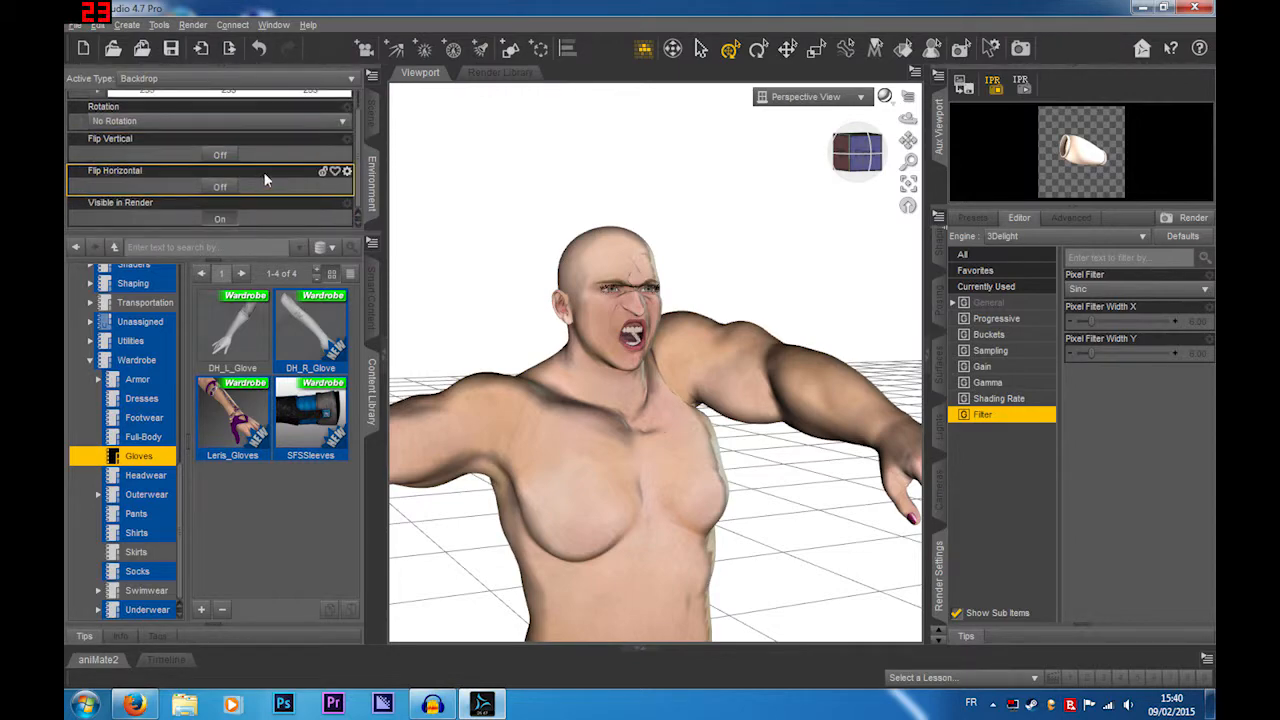
Step: Select the whole Genesis figure and restore its figure pose
{"action": "mouse_move", "coordinate": [857, 152]}
{"action": "left_mouse_down"}
{"action": "mouse_move", "coordinate": [810, 158]}
{"action": "mouse_move", "coordinate": [890, 150]}
{"action": "mouse_move", "coordinate": [868, 147]}
{"action": "mouse_move", "coordinate": [885, 153]}
{"action": "mouse_move", "coordinate": [857, 160]}
{"action": "mouse_move", "coordinate": [855, 186]}
{"action": "mouse_move", "coordinate": [860, 152]}
{"action": "mouse_move", "coordinate": [846, 150]}
{"action": "mouse_move", "coordinate": [874, 156]}
{"action": "mouse_move", "coordinate": [850, 158]}
{"action": "left_mouse_up"}
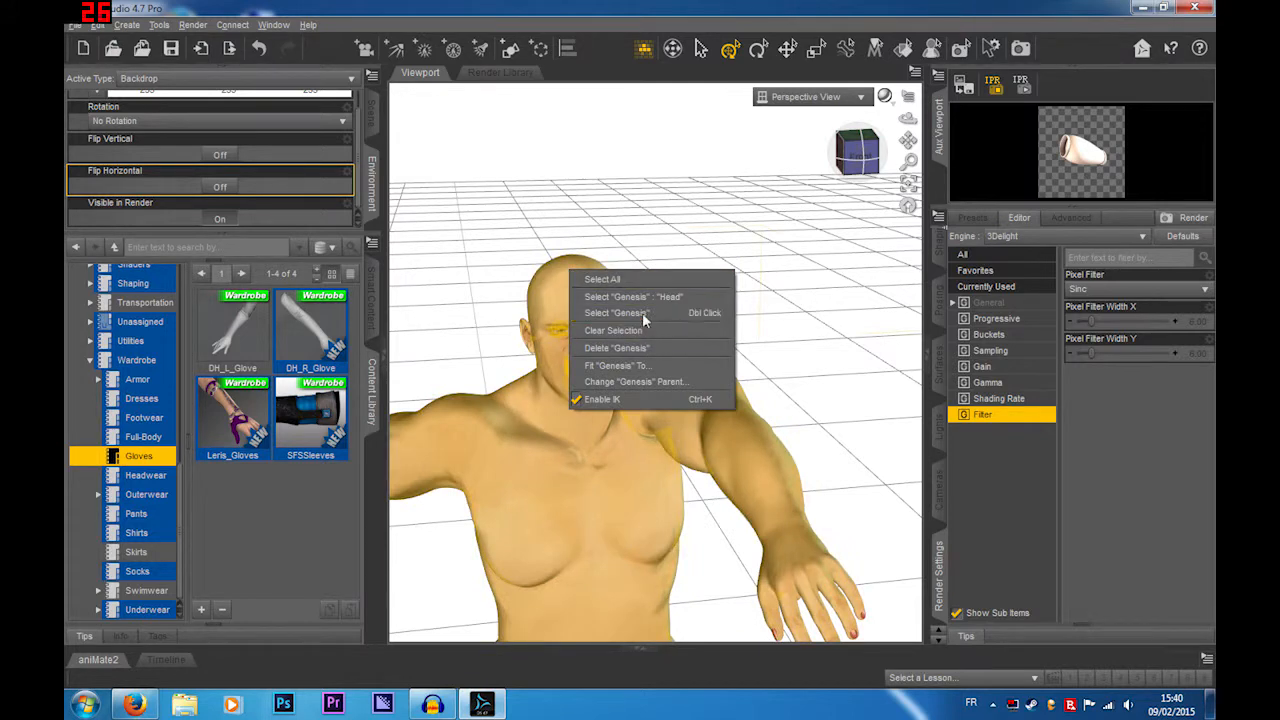
{"action": "left_click", "coordinate": [638, 314]}
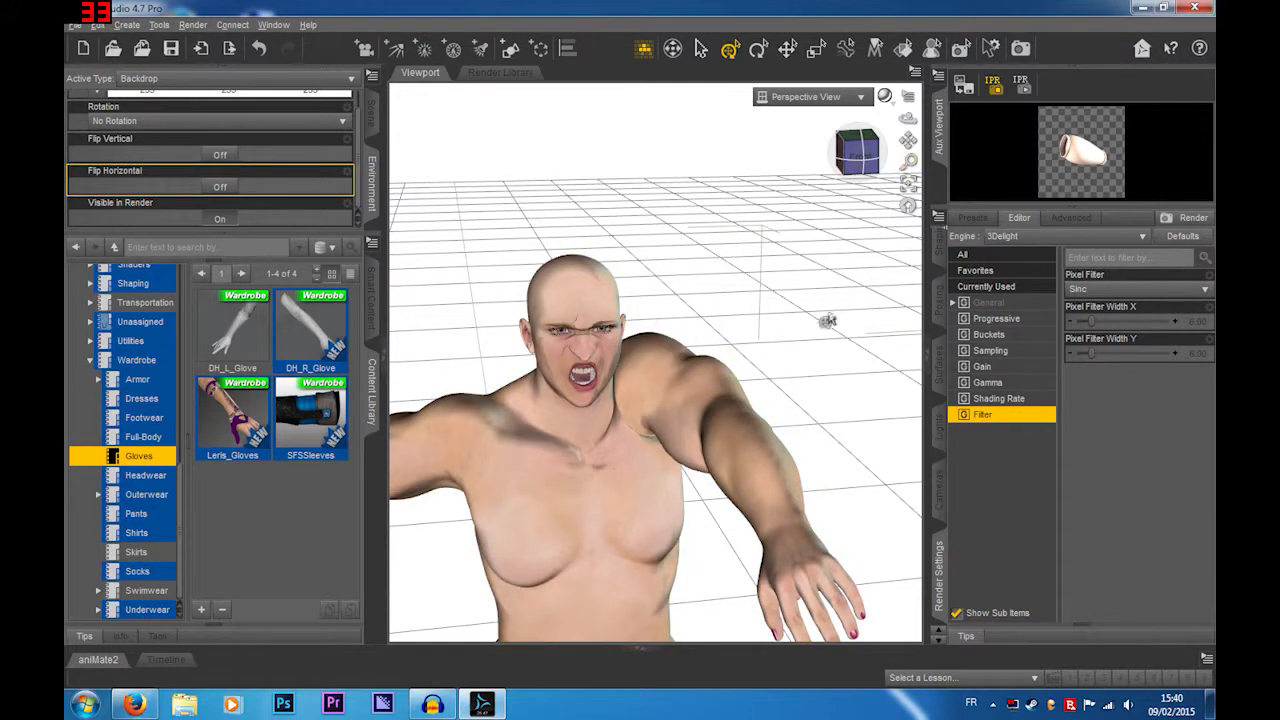
{"action": "scroll", "coordinate": [801, 485], "scroll_direction": "down", "scroll_amount": 3}
{"action": "mouse_move", "coordinate": [908, 140]}
{"action": "left_mouse_down"}
{"action": "mouse_move", "coordinate": [908, 152]}
{"action": "mouse_move", "coordinate": [911, 126]}
{"action": "mouse_move", "coordinate": [903, 138]}
{"action": "left_mouse_up"}
{"action": "right_click", "coordinate": [622, 427]}
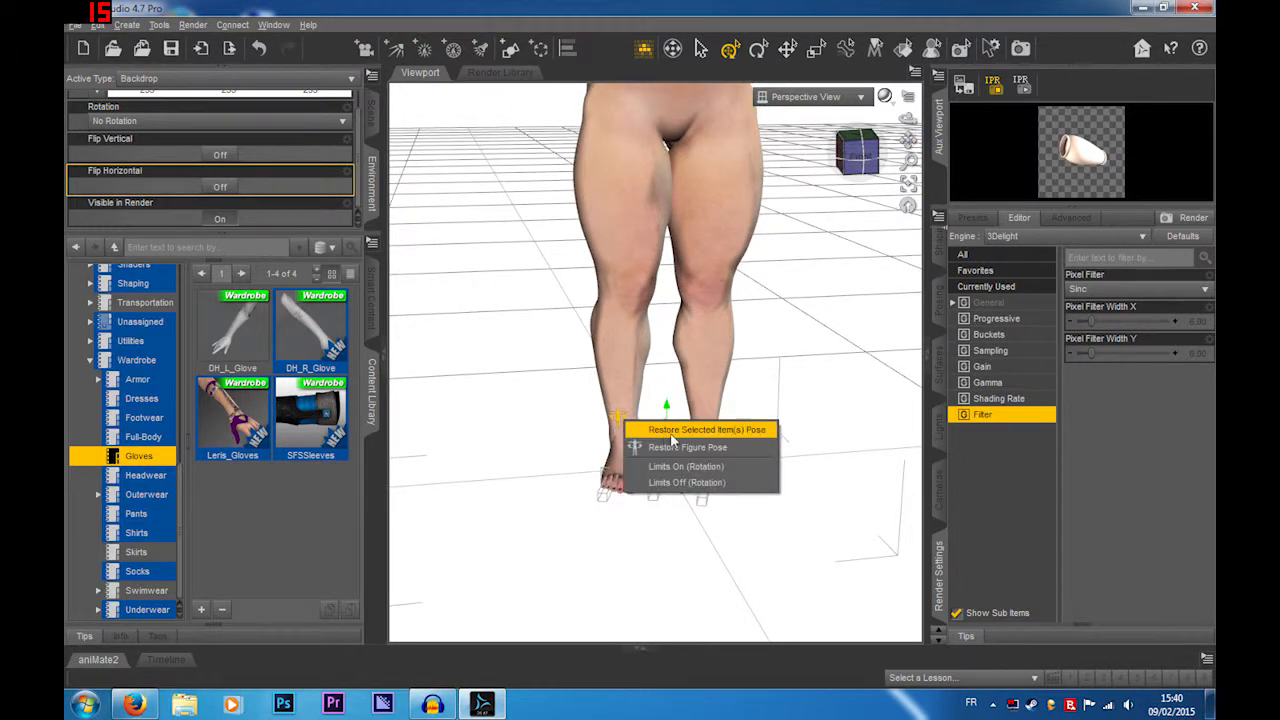
{"action": "left_click", "coordinate": [680, 447]}
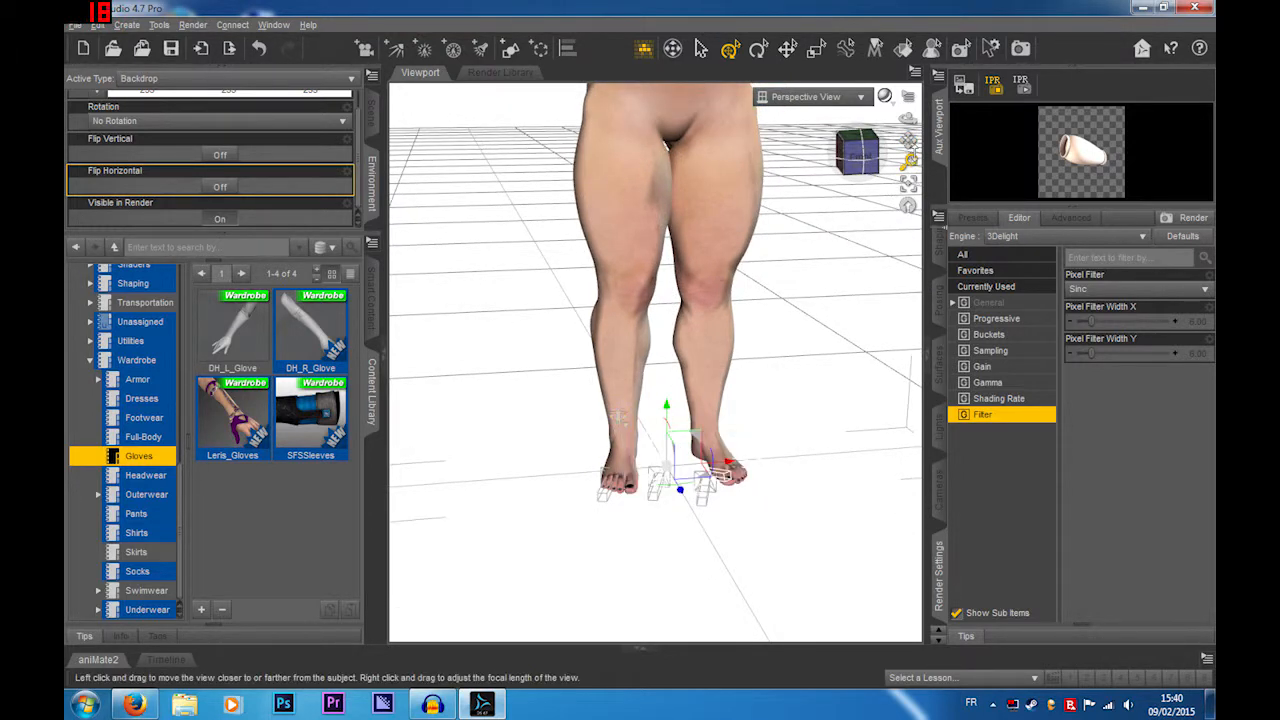
Step: Inspect the Genesis figure's restored pose from head to hips, and bring up the scene hierarchy again
{"action": "left_click_drag", "start_coordinate": [908, 140], "coordinate": [986, 164]}
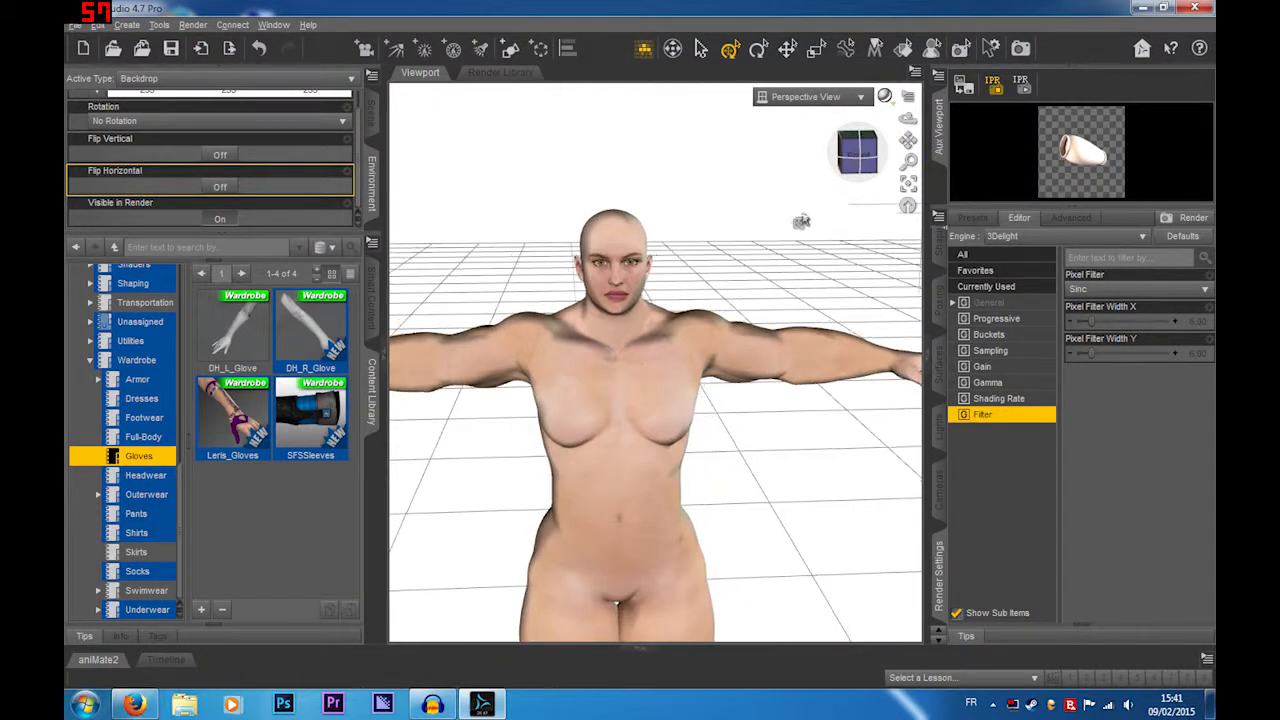
{"action": "scroll", "coordinate": [806, 220], "scroll_direction": "down", "scroll_amount": 2}
{"action": "scroll", "coordinate": [811, 216], "scroll_direction": "down", "scroll_amount": 1}
{"action": "left_click_drag", "start_coordinate": [908, 140], "coordinate": [909, 164]}
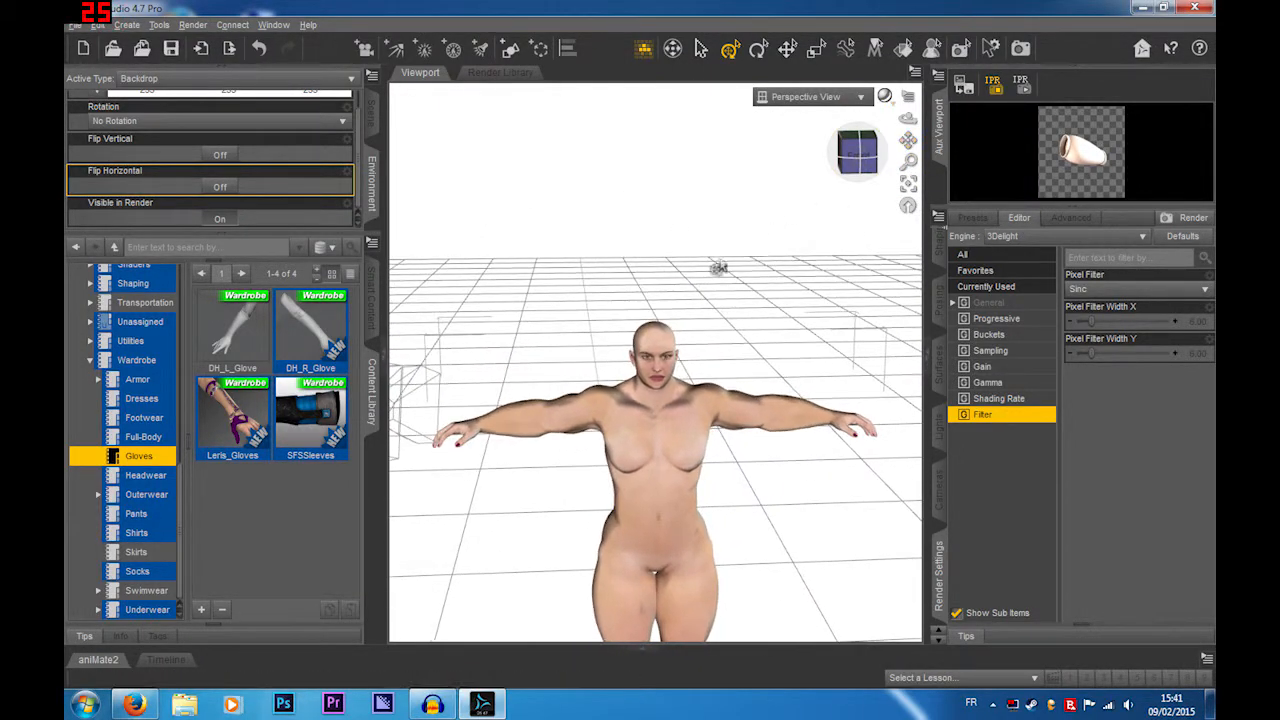
{"action": "scroll", "coordinate": [715, 272], "scroll_direction": "up", "scroll_amount": 2}
{"action": "scroll", "coordinate": [713, 274], "scroll_direction": "up", "scroll_amount": 1}
{"action": "scroll", "coordinate": [354, 122], "scroll_direction": "up", "scroll_amount": 1}
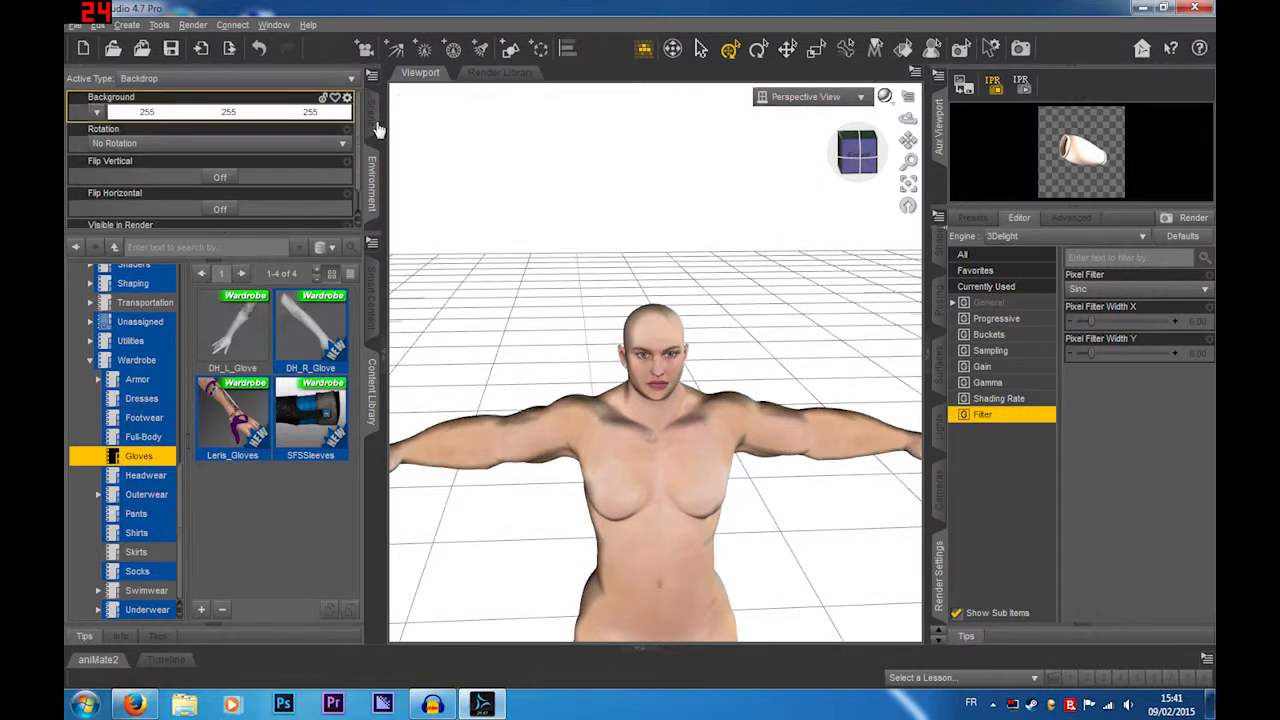
{"action": "left_click", "coordinate": [371, 115]}
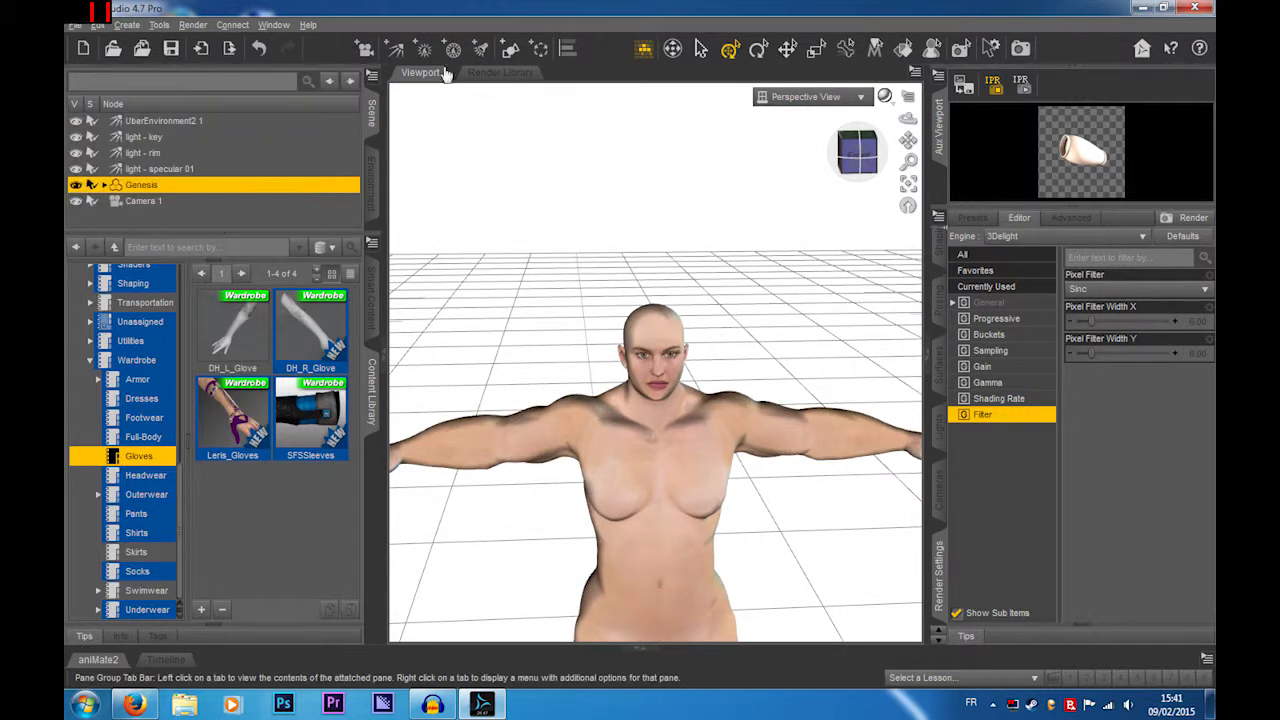